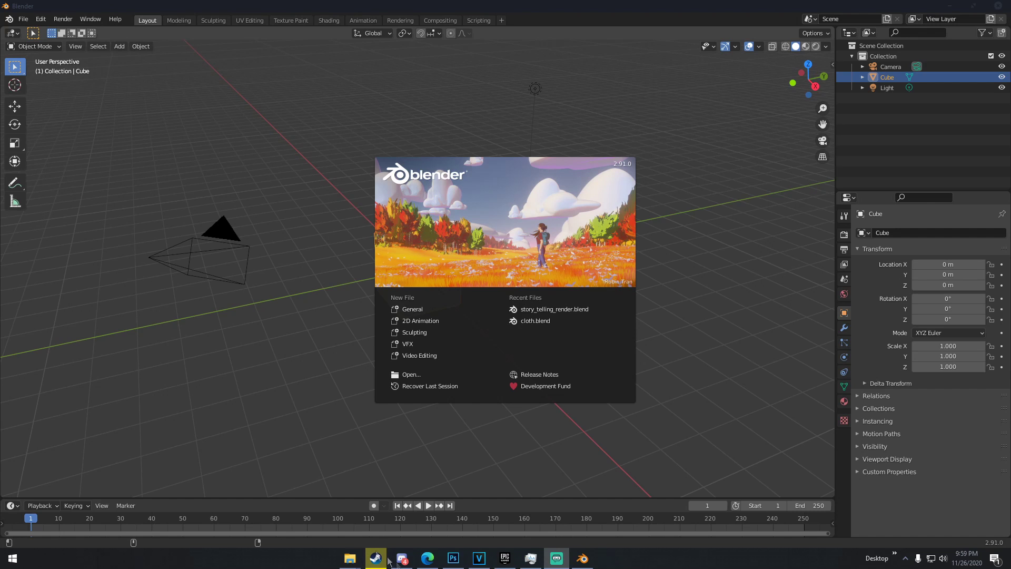
- Close the splash screen and examine the default cube from several angles
{"action": "left_click", "coordinate": [570, 563]}
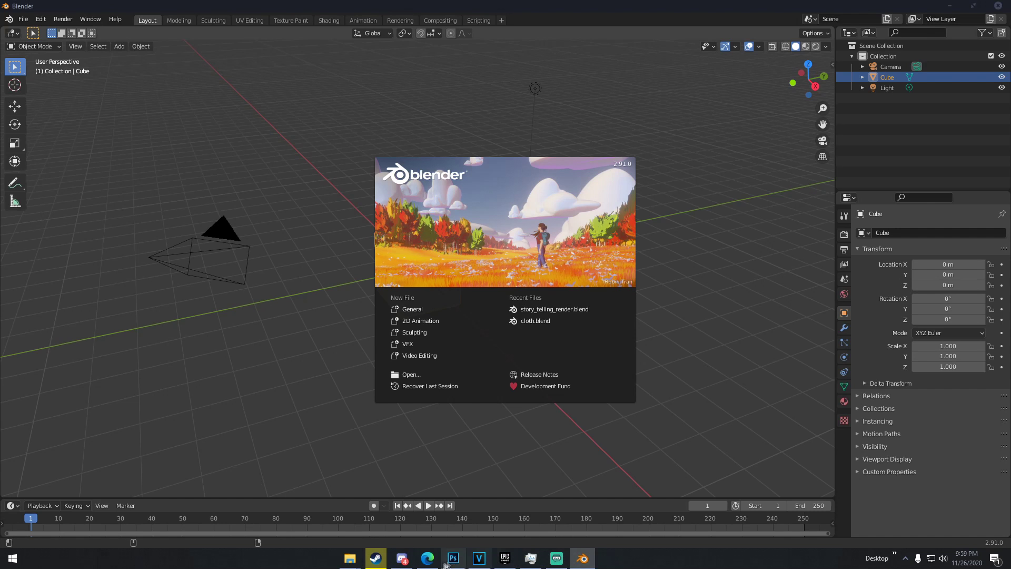
{"action": "left_click", "coordinate": [295, 276]}
{"action": "middle_click_drag", "start_coordinate": [348, 256], "coordinate": [506, 244]}
{"action": "scroll", "coordinate": [434, 249], "scroll_direction": "up", "scroll_amount": 3}
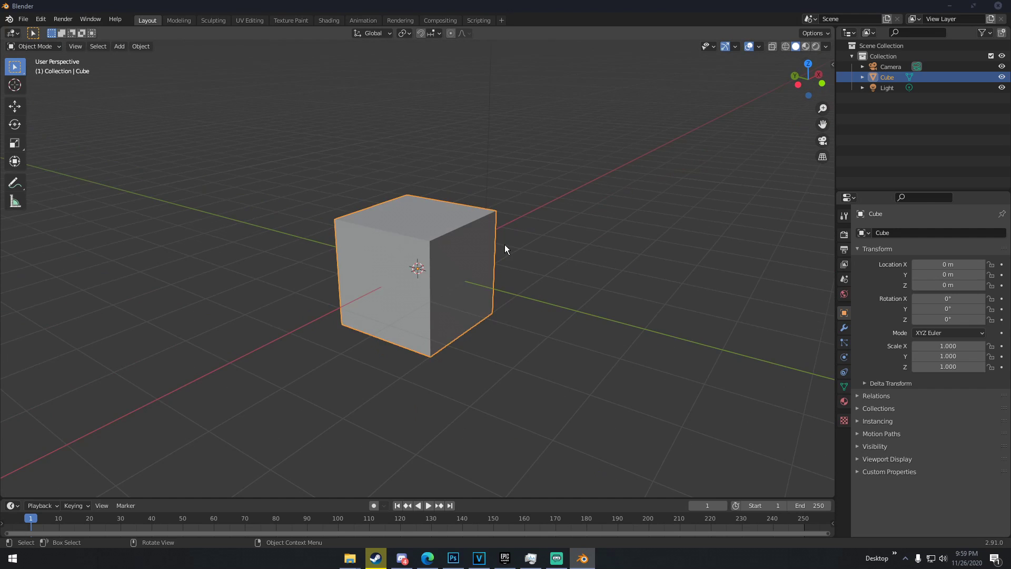
{"action": "scroll", "coordinate": [504, 244], "scroll_direction": "down", "scroll_amount": 3}
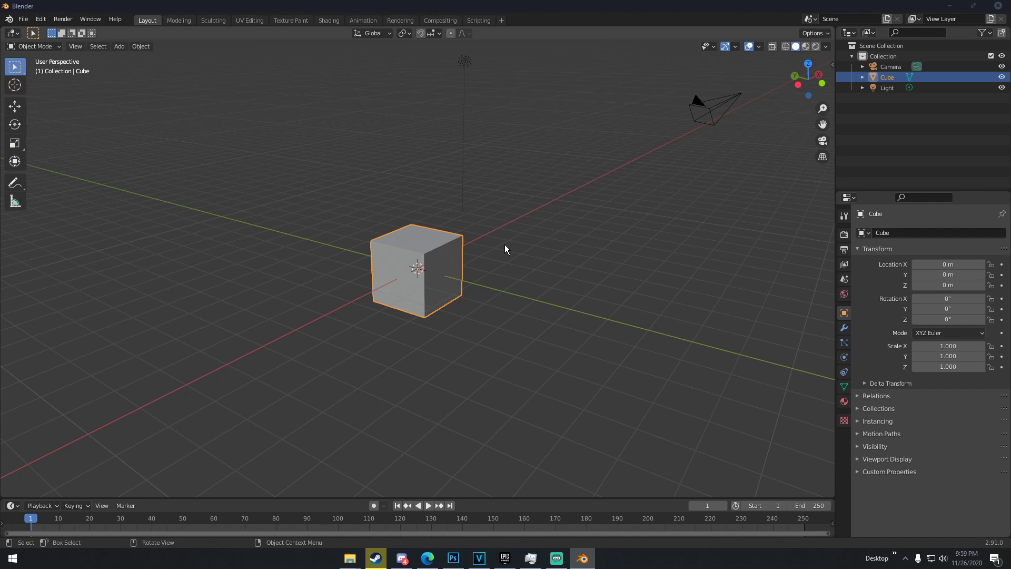
{"action": "middle_click_drag", "start_coordinate": [390, 226], "coordinate": [470, 225]}
{"action": "scroll", "coordinate": [427, 230], "scroll_direction": "up", "scroll_amount": 2}
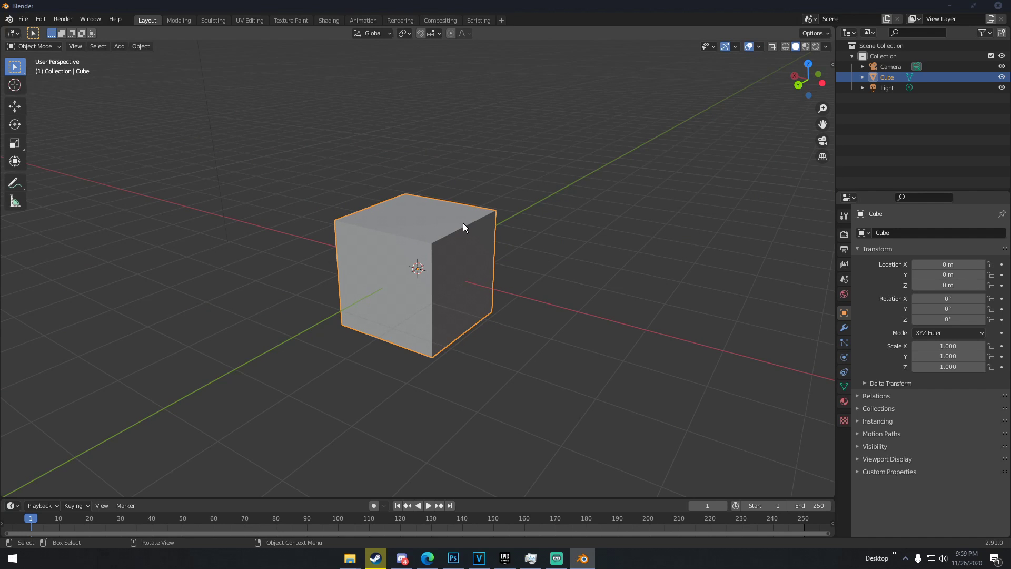
{"action": "middle_click_drag", "start_coordinate": [454, 222], "coordinate": [388, 228]}
{"action": "scroll", "coordinate": [389, 226], "scroll_direction": "up", "scroll_amount": 2}
{"action": "scroll", "coordinate": [388, 227], "scroll_direction": "down", "scroll_amount": 3}
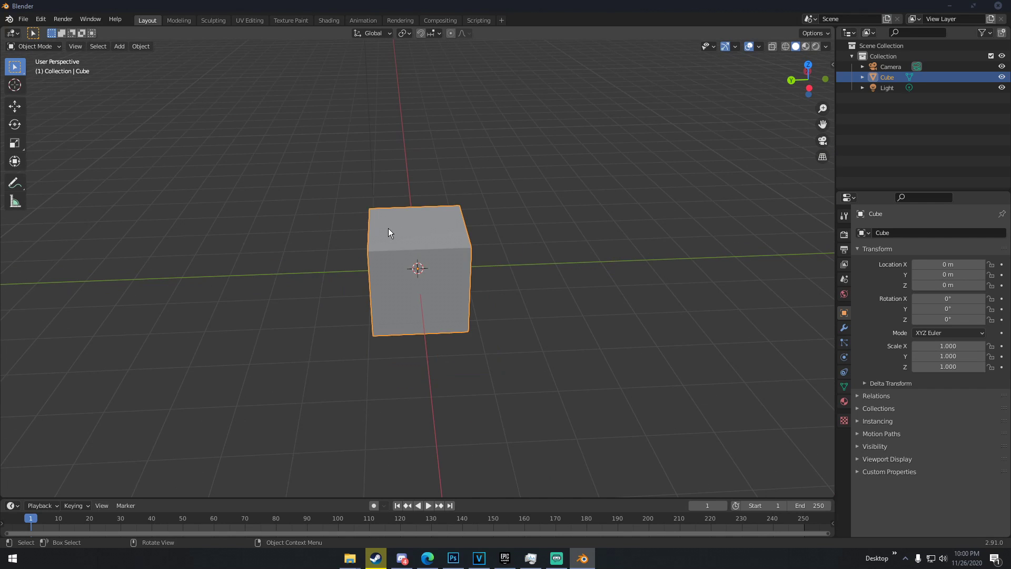
- Delete the default cube and add a new mesh cube in its place
{"action": "key", "text": "Delete"}
{"action": "key", "text": "shift+a"}
{"action": "mouse_move", "coordinate": [388, 229]}
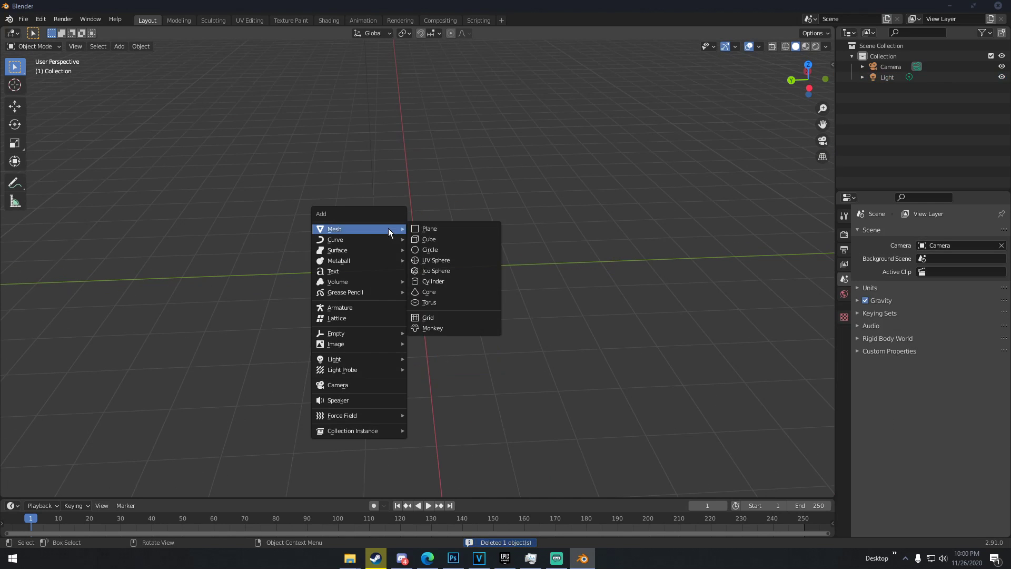
{"action": "left_click", "coordinate": [432, 235]}
{"action": "middle_click_drag", "start_coordinate": [432, 238], "coordinate": [478, 238]}
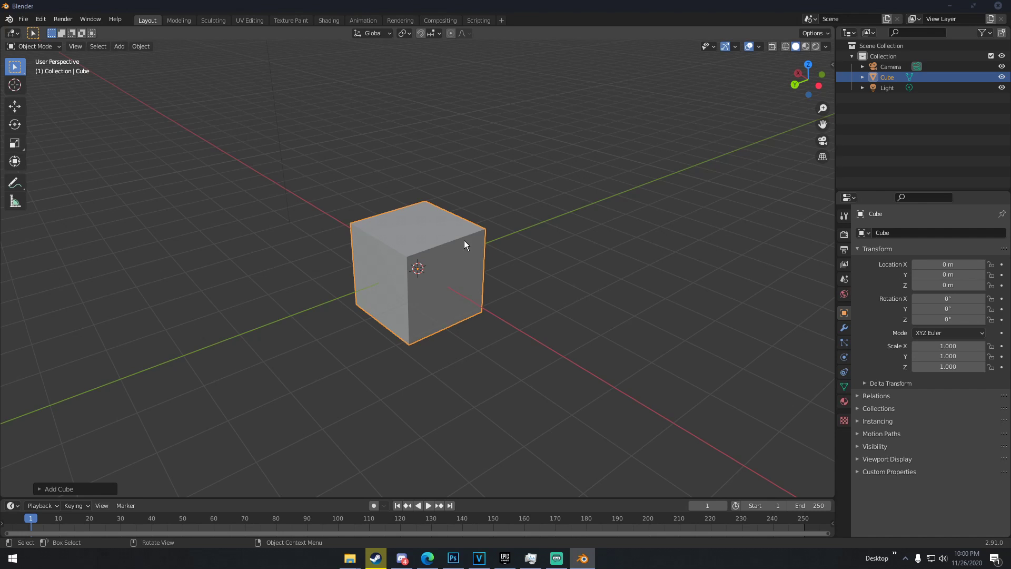
- In Edit Mode, delete all of the cube's vertices except one top corner vertex
{"action": "key", "text": "Tab"}
{"action": "middle_click_drag", "start_coordinate": [463, 240], "coordinate": [521, 280]}
{"action": "scroll", "coordinate": [408, 264], "scroll_direction": "up", "scroll_amount": 3}
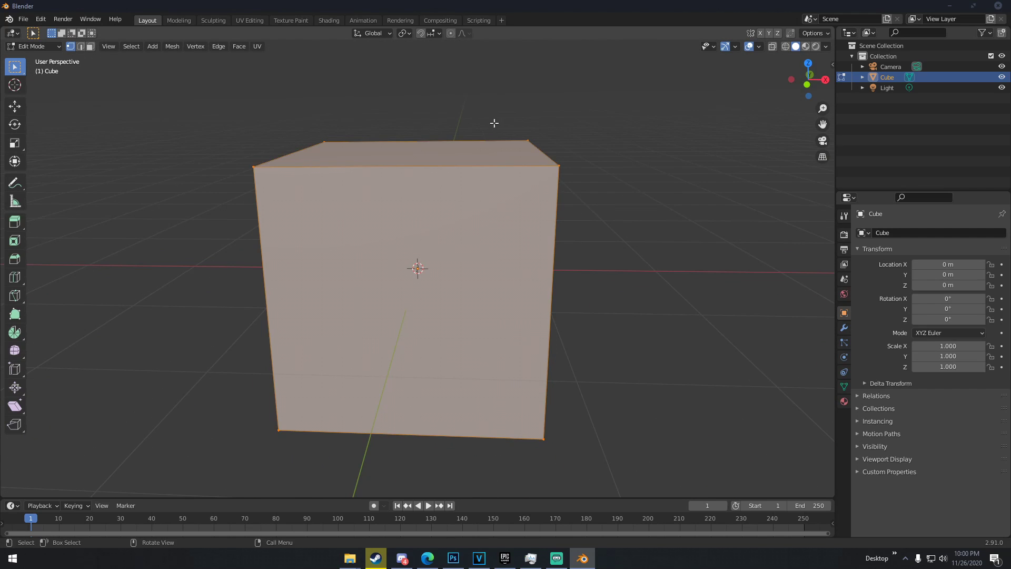
{"action": "middle_click_drag", "start_coordinate": [550, 177], "coordinate": [498, 159]}
{"action": "middle_click_drag", "start_coordinate": [565, 126], "coordinate": [480, 251]}
{"action": "scroll", "coordinate": [436, 255], "scroll_direction": "up", "scroll_amount": 3}
{"action": "scroll", "coordinate": [481, 251], "scroll_direction": "down", "scroll_amount": 2}
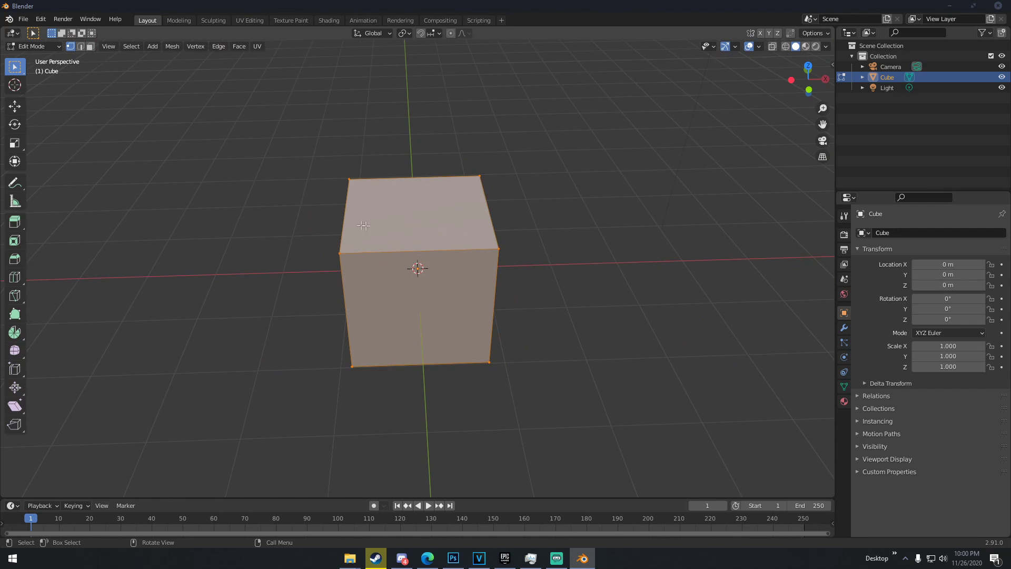
{"action": "middle_click_drag", "start_coordinate": [478, 275], "coordinate": [433, 264]}
{"action": "left_click", "coordinate": [437, 252], "text": "shift"}
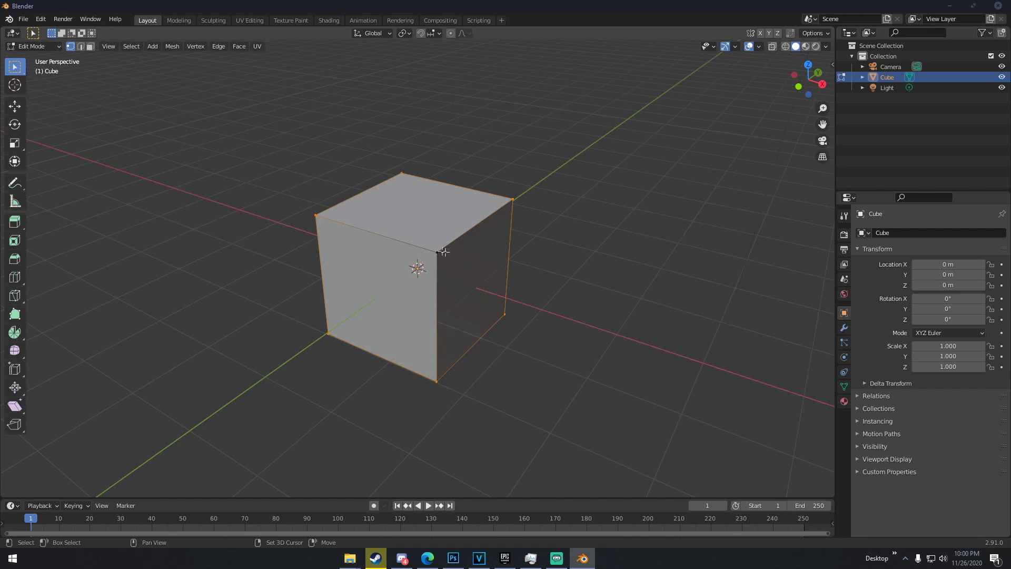
{"action": "middle_click_drag", "start_coordinate": [443, 251], "coordinate": [413, 256]}
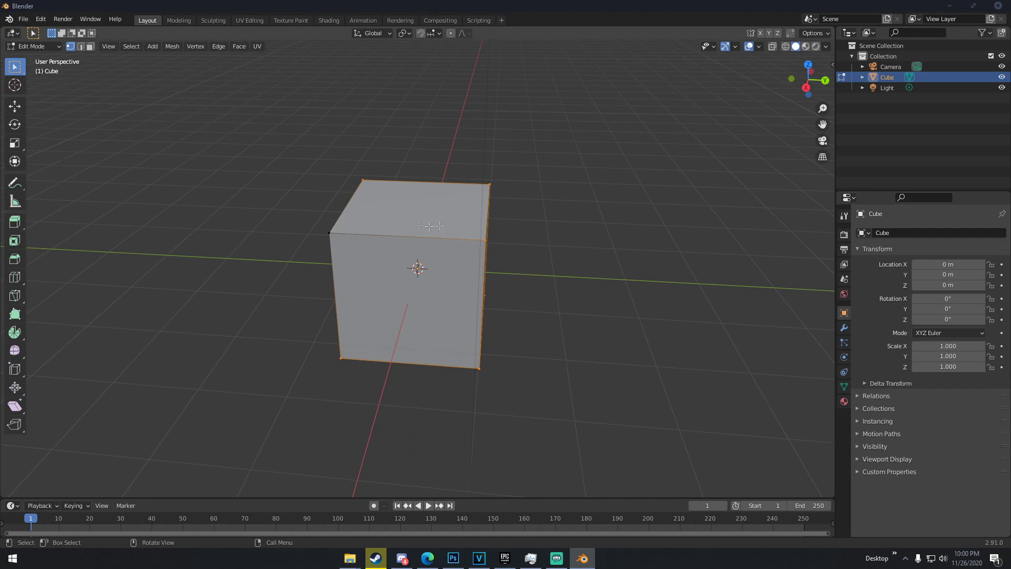
{"action": "middle_click_drag", "start_coordinate": [410, 214], "coordinate": [437, 243]}
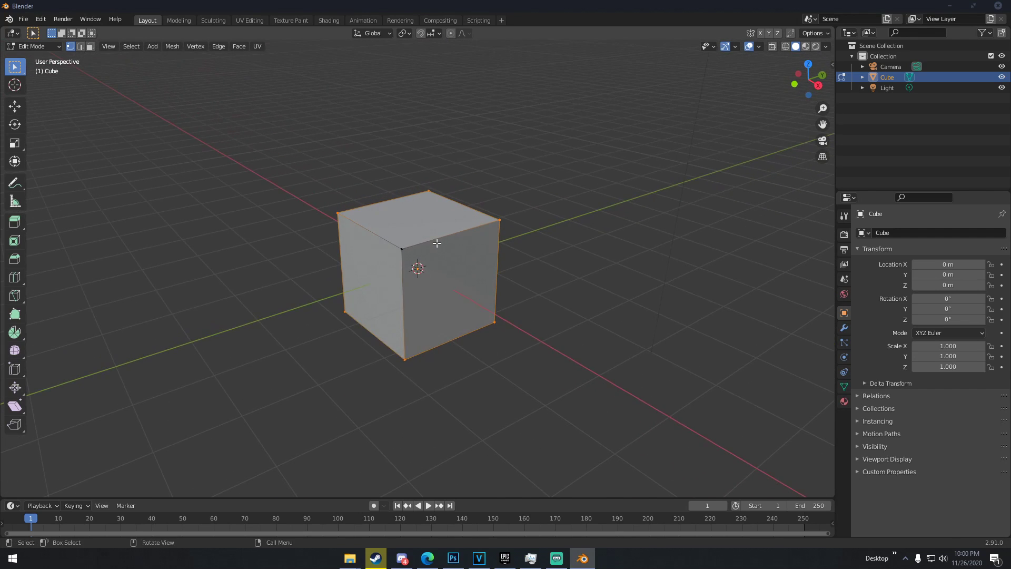
{"action": "key", "text": "x"}
{"action": "left_click", "coordinate": [380, 221]}
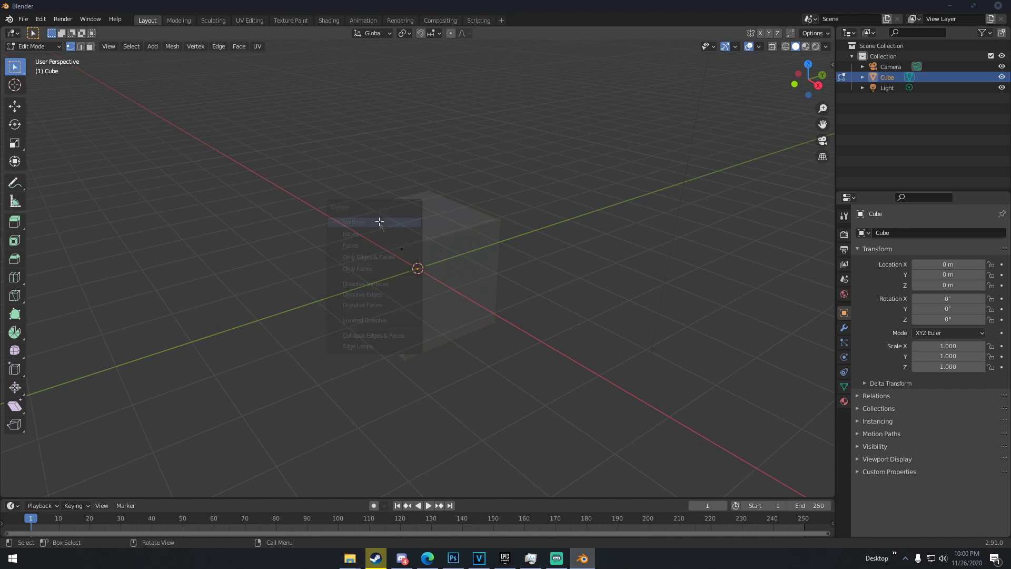
{"action": "middle_click_drag", "start_coordinate": [441, 232], "coordinate": [352, 214]}
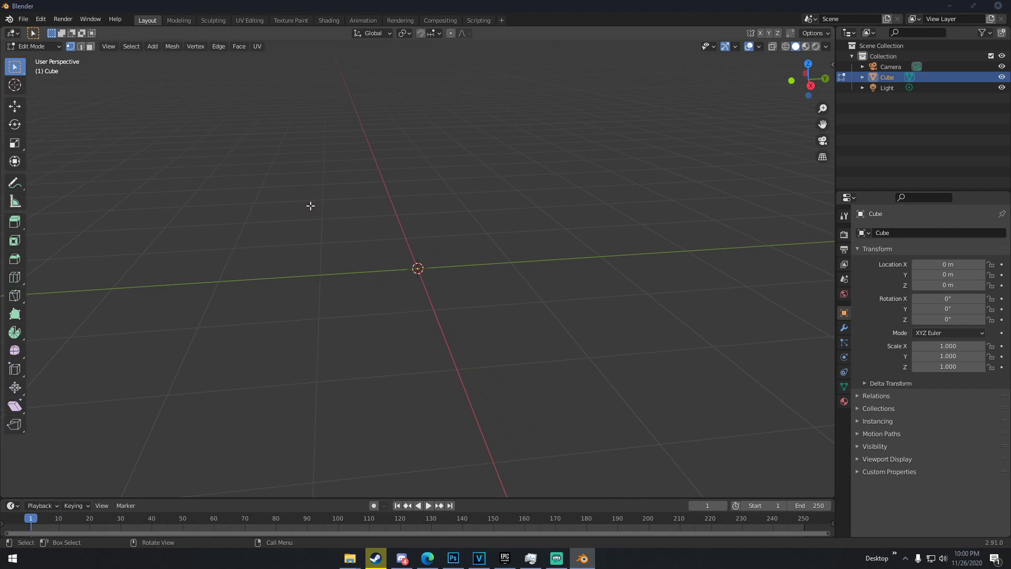
- In Object Mode, move the remaining vertex to the object's origin using Geometry to Origin
{"action": "key", "text": "Tab"}
{"action": "middle_click_drag", "start_coordinate": [373, 204], "coordinate": [425, 230]}
{"action": "scroll", "coordinate": [425, 228], "scroll_direction": "down", "scroll_amount": 4}
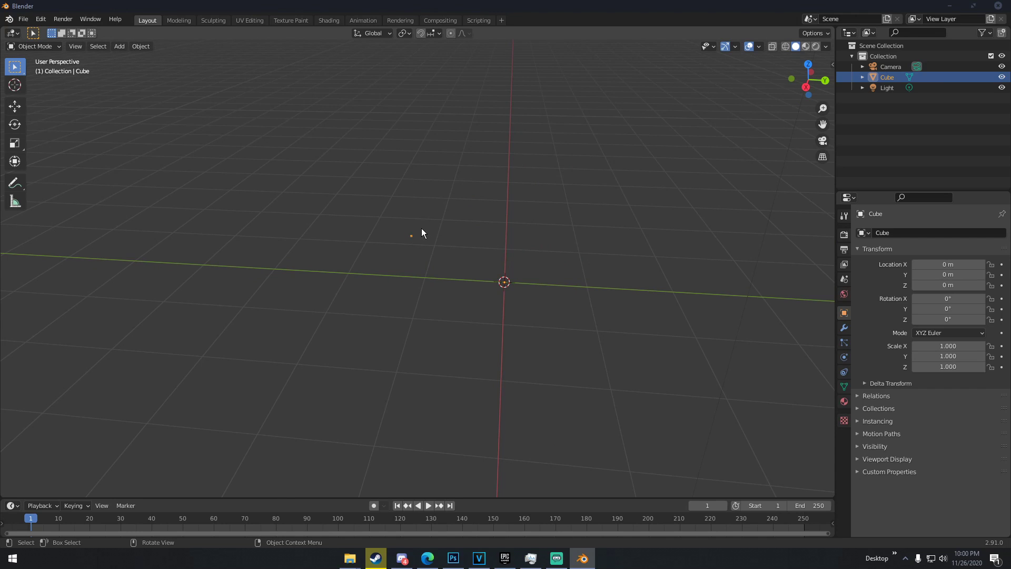
{"action": "key", "text": "F3"}
{"action": "type", "text": "origin"}
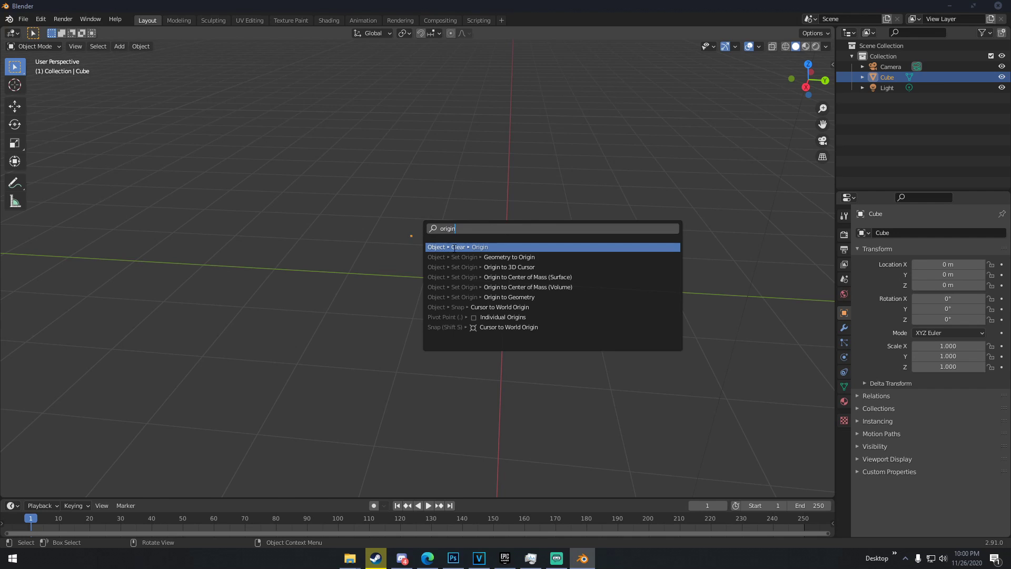
{"action": "left_click", "coordinate": [498, 258]}
{"action": "middle_click_drag", "start_coordinate": [553, 269], "coordinate": [492, 271]}
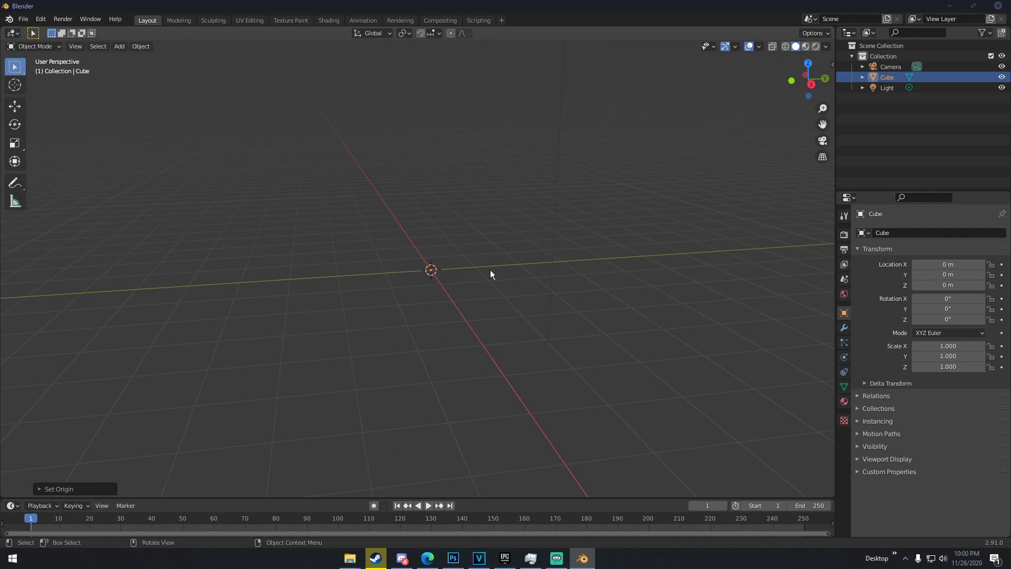
- Switch the single-vertex object back to Edit Mode
{"action": "middle_click_drag", "start_coordinate": [458, 220], "coordinate": [436, 242]}
{"action": "key", "text": "Tab"}
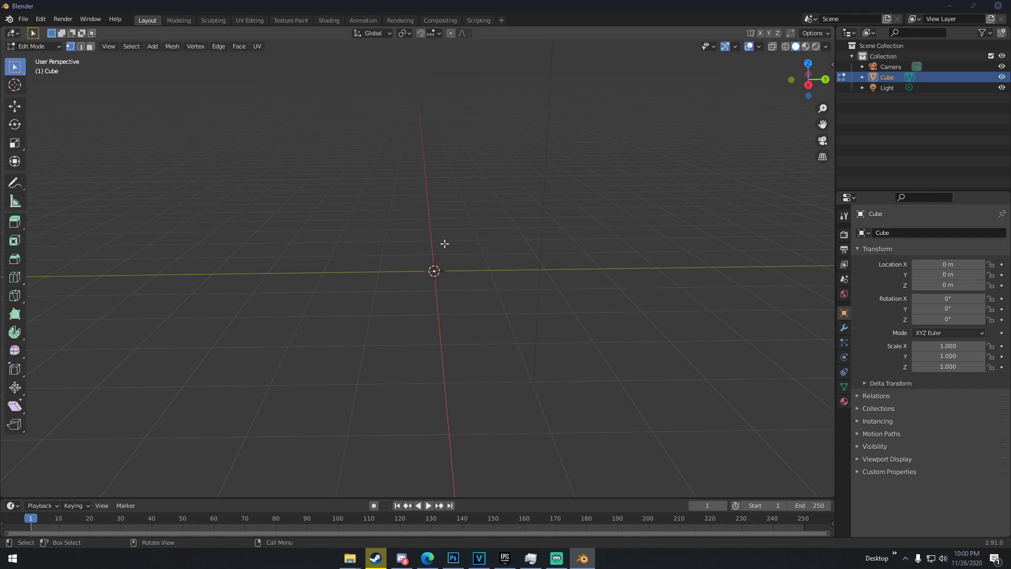
{"action": "key", "text": "Tab"}
{"action": "key", "text": "Tab"}
{"action": "middle_click_drag", "start_coordinate": [499, 228], "coordinate": [457, 229]}
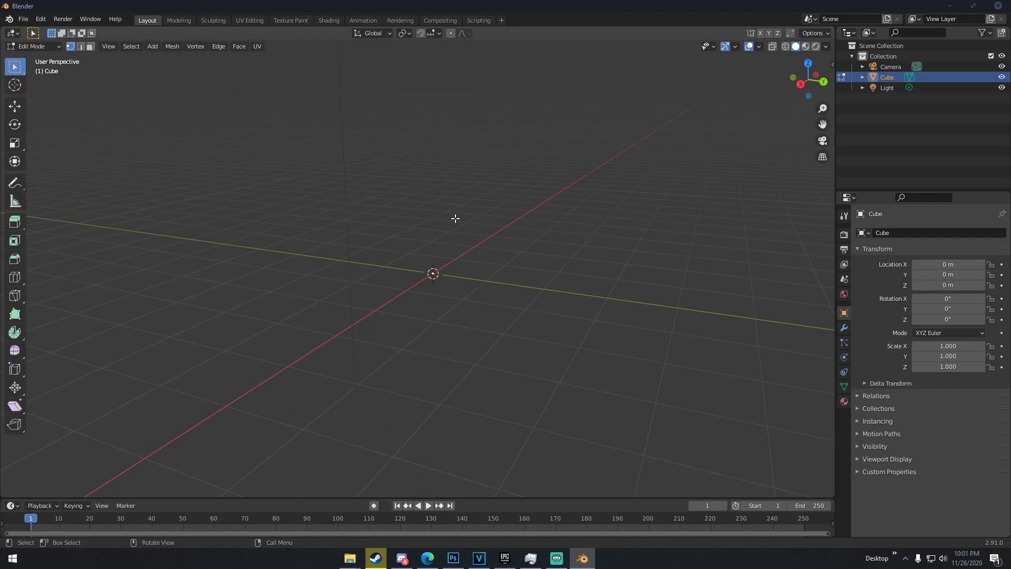
{"action": "middle_click_drag", "start_coordinate": [457, 217], "coordinate": [476, 253]}
{"action": "key", "text": "Tab"}
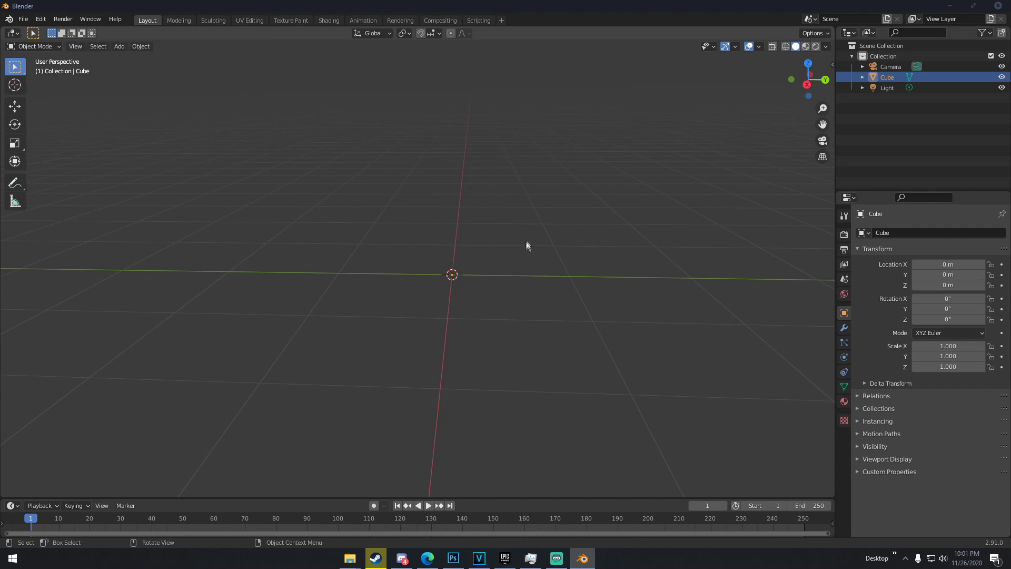
{"action": "key", "text": "Tab"}
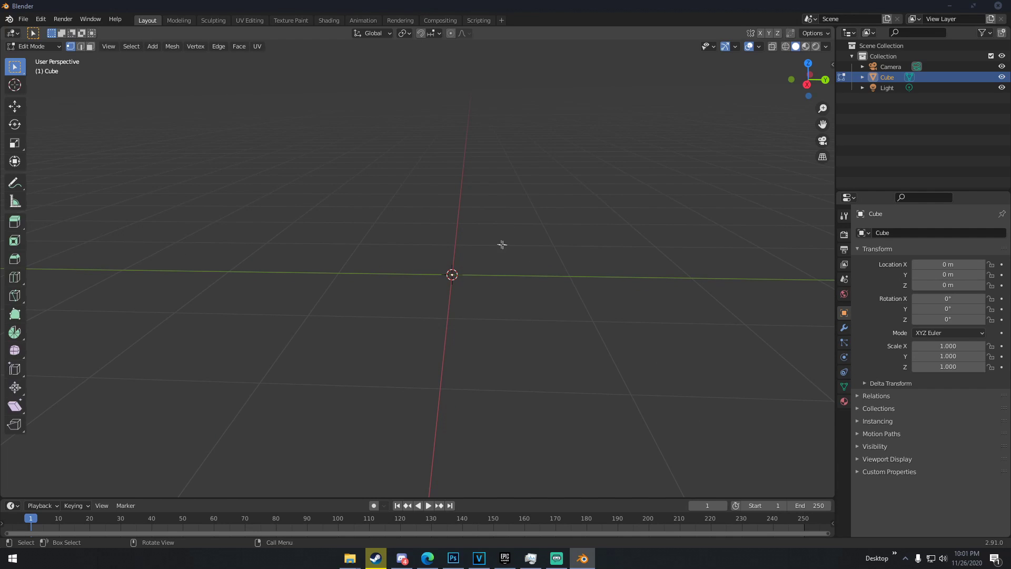
{"action": "left_click", "coordinate": [45, 46]}
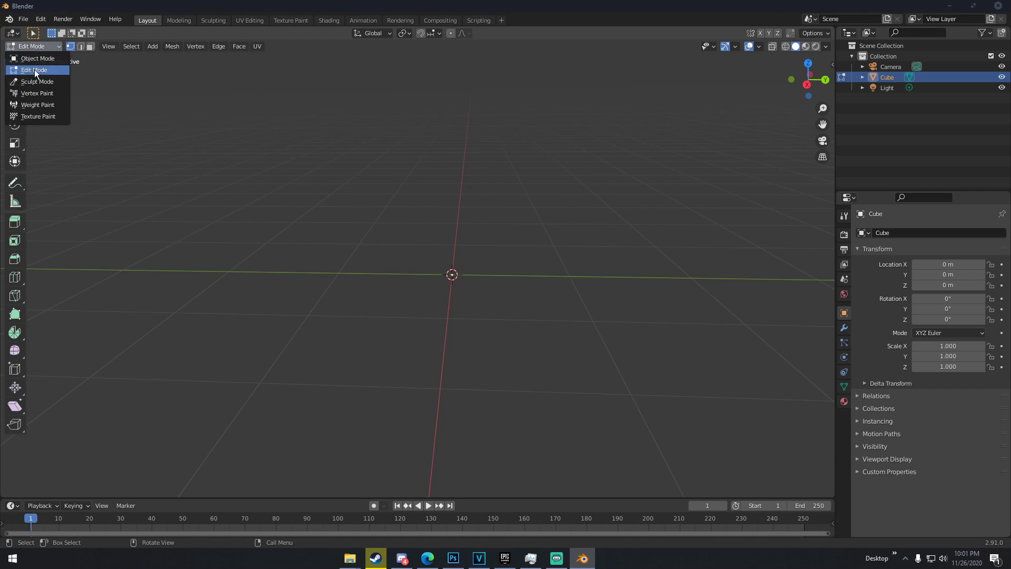
{"action": "left_click", "coordinate": [33, 68]}
{"action": "middle_click_drag", "start_coordinate": [422, 217], "coordinate": [452, 218]}
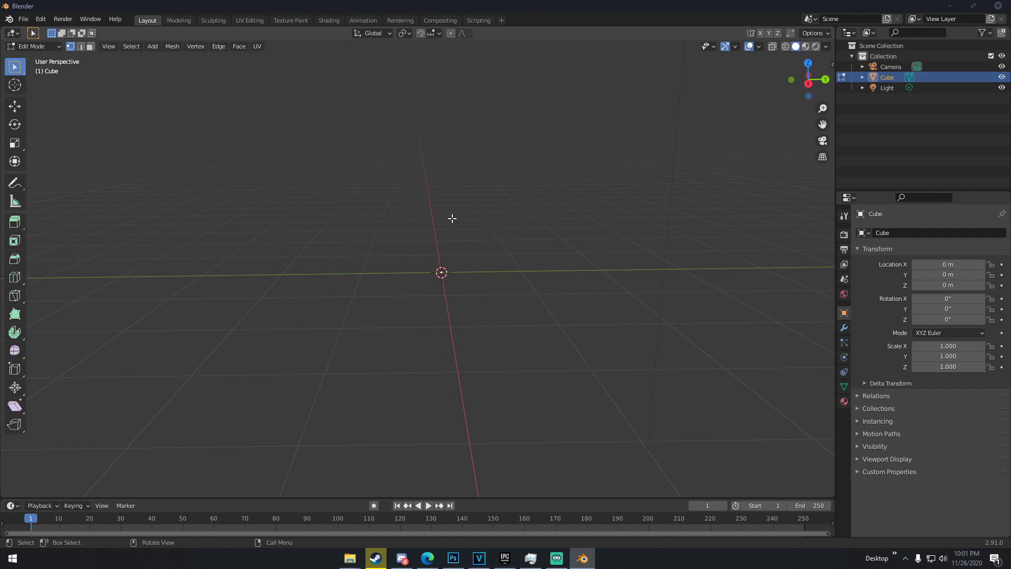
{"action": "middle_click_drag", "start_coordinate": [453, 211], "coordinate": [451, 211]}
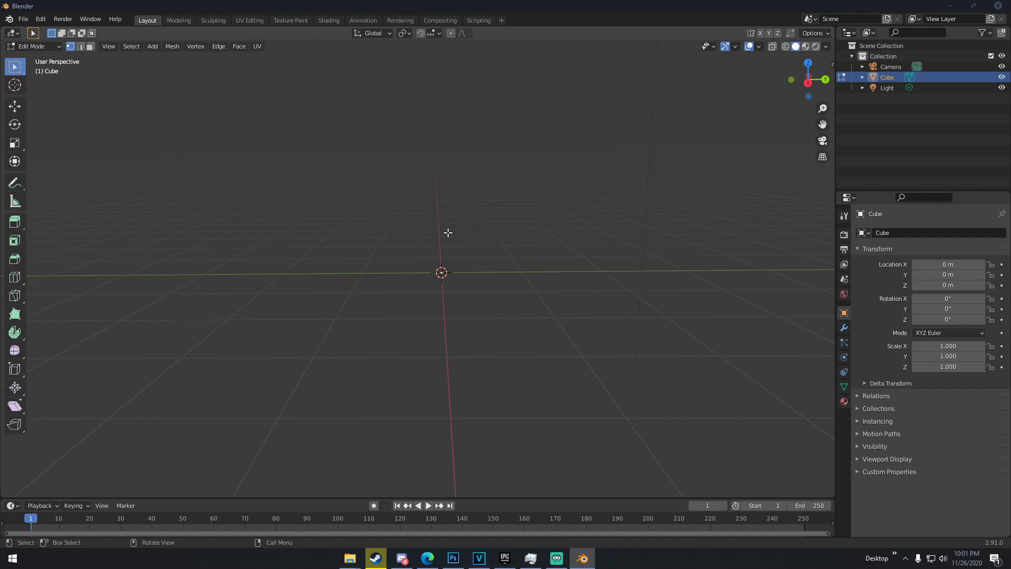
- Extrude the vertex upward along the Z axis by about 0.92 m to form the first vertical edge
{"action": "key", "text": "g"}
{"action": "key", "text": "z"}
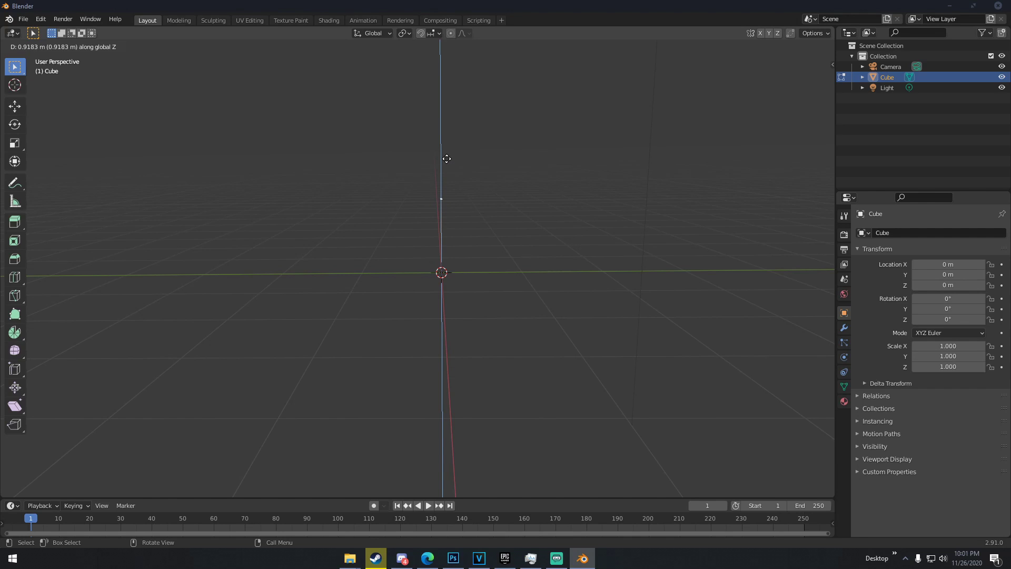
{"action": "left_click", "coordinate": [446, 158]}
{"action": "middle_click_drag", "start_coordinate": [446, 158], "coordinate": [448, 167]}
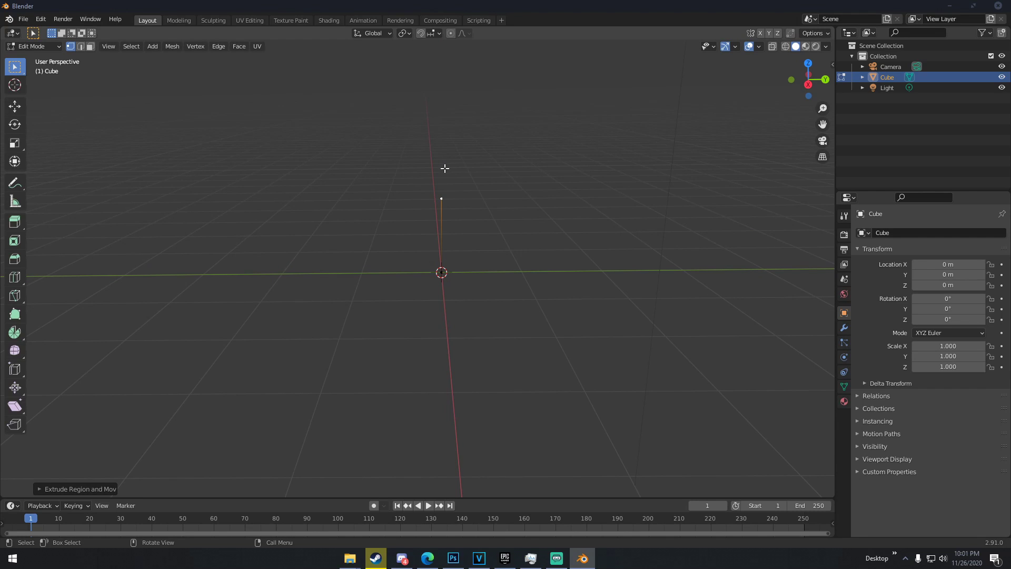
- Extrude three connected segments from the top vertex, angling sideways toward negative Y and bending upward, the first about 0.36 m and the last about 0.20 m long
{"action": "key", "text": "e"}
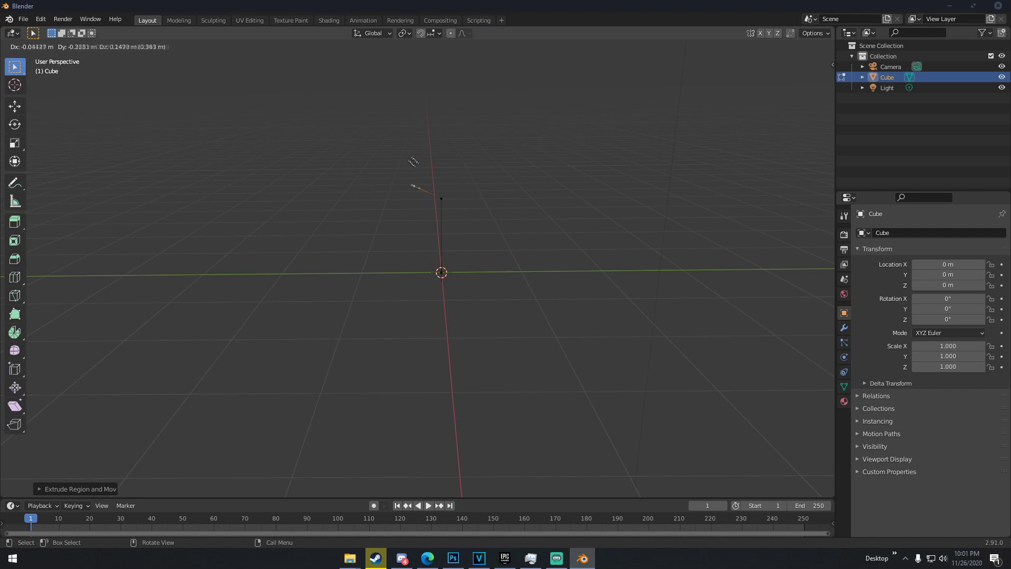
{"action": "left_click", "coordinate": [414, 163]}
{"action": "key", "text": "e"}
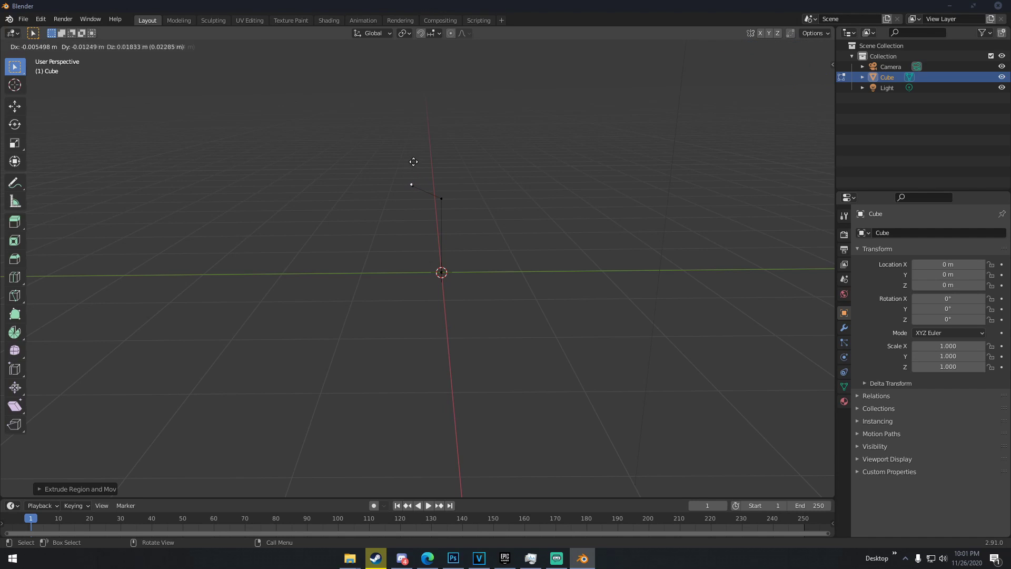
{"action": "left_click", "coordinate": [407, 153]}
{"action": "key", "text": "e"}
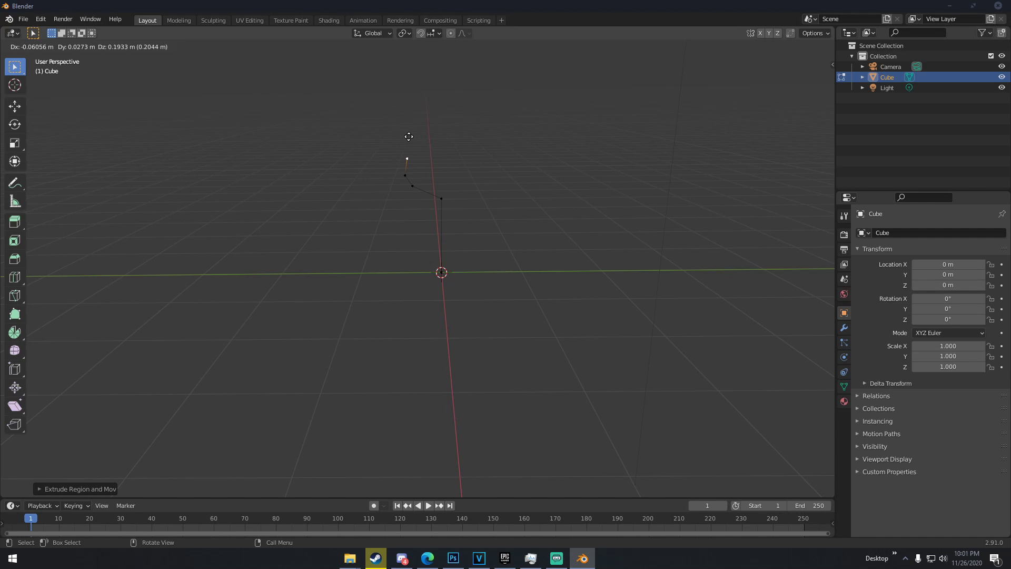
{"action": "left_click", "coordinate": [409, 136]}
- Try to extend the side branch from its tip with further extrusions
{"action": "middle_click_drag", "start_coordinate": [409, 138], "coordinate": [438, 128]}
{"action": "key", "text": "e"}
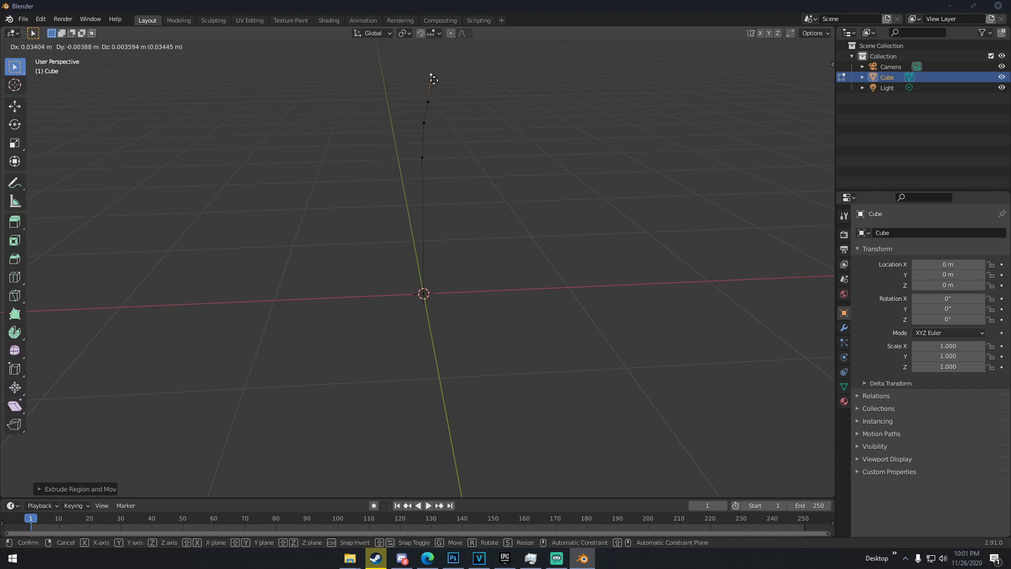
{"action": "left_click", "coordinate": [430, 79]}
{"action": "key", "text": "e"}
{"action": "left_click", "coordinate": [423, 101]}
{"action": "key", "text": "e"}
{"action": "left_click", "coordinate": [420, 122]}
- Extrude the vertex at the top of the vertical edge upward along the Z axis by about 0.25 m
{"action": "middle_click_drag", "start_coordinate": [420, 122], "coordinate": [551, 113]}
{"action": "key", "text": "Tab"}
{"action": "middle_click_drag", "start_coordinate": [481, 122], "coordinate": [449, 150]}
{"action": "key", "text": "Tab"}
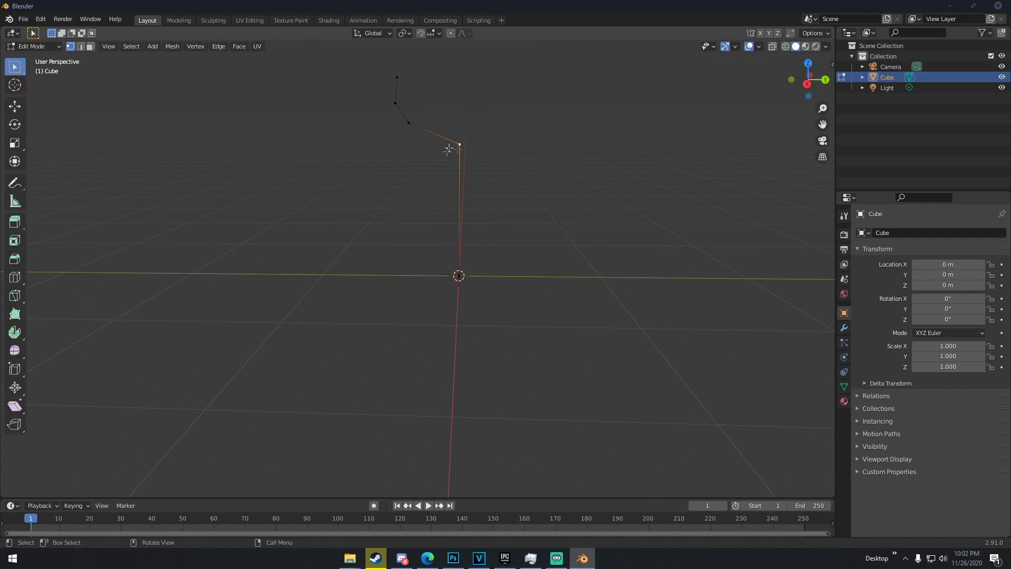
{"action": "left_click", "coordinate": [429, 562]}
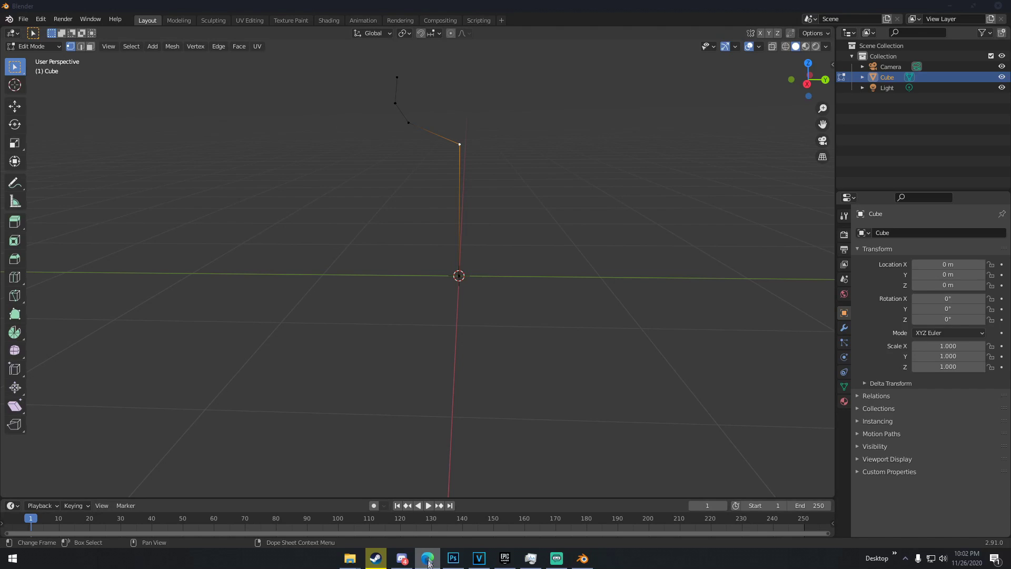
{"action": "middle_click_drag", "start_coordinate": [435, 181], "coordinate": [461, 180]}
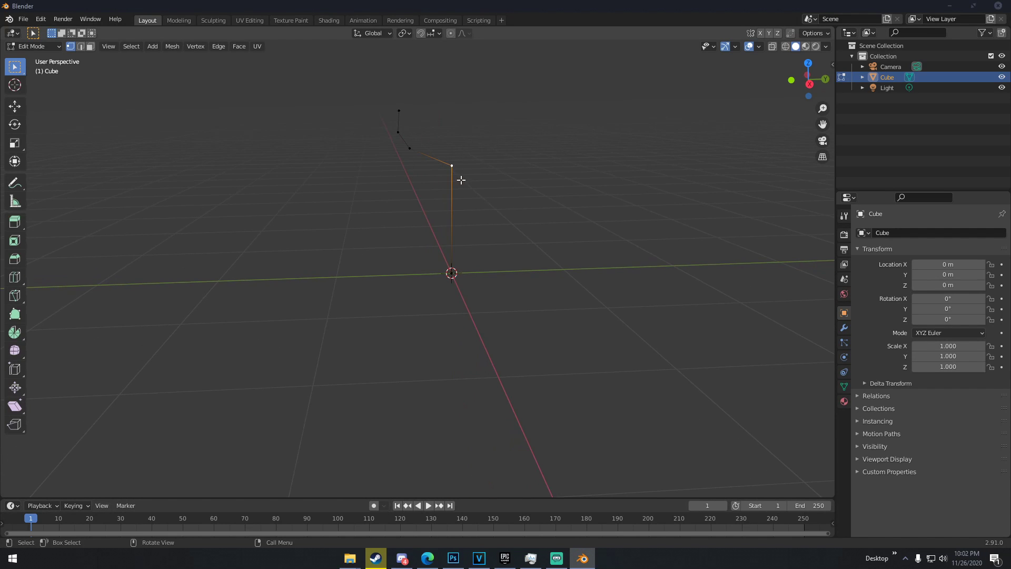
{"action": "key", "text": "e"}
{"action": "key", "text": "z"}
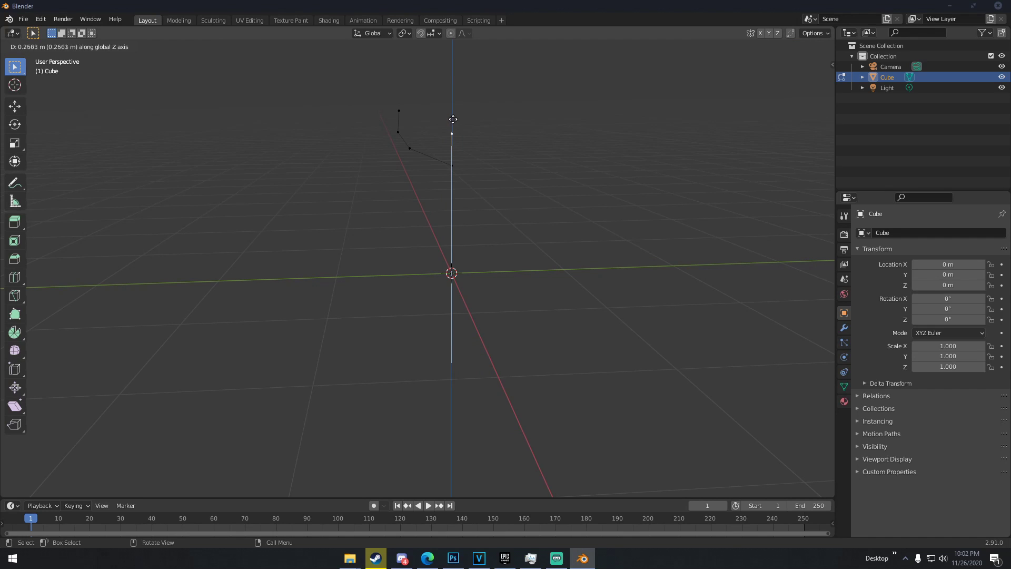
{"action": "left_click", "coordinate": [453, 119]}
{"action": "mouse_move", "coordinate": [467, 131]}
{"action": "middle_mouse_down"}
{"action": "mouse_move", "coordinate": [439, 130]}
{"action": "mouse_move", "coordinate": [456, 136]}
{"action": "middle_mouse_up"}
- Extrude the topmost vertex further upward along the Z axis to lengthen the central stem
{"action": "key", "text": "g"}
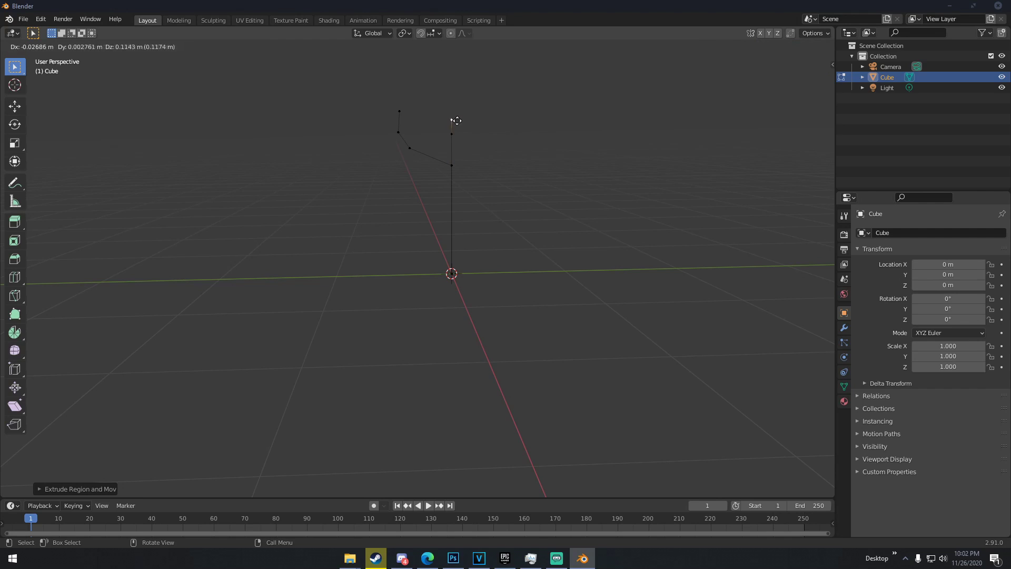
{"action": "key", "text": "z"}
{"action": "left_click", "coordinate": [456, 107]}
- Extrude three connected segments from the vertex below the stem's top toward positive Y, curving upward, the first about 0.17 m long; return to Object Mode
{"action": "left_click", "coordinate": [452, 134]}
{"action": "middle_click_drag", "start_coordinate": [474, 142], "coordinate": [471, 145]}
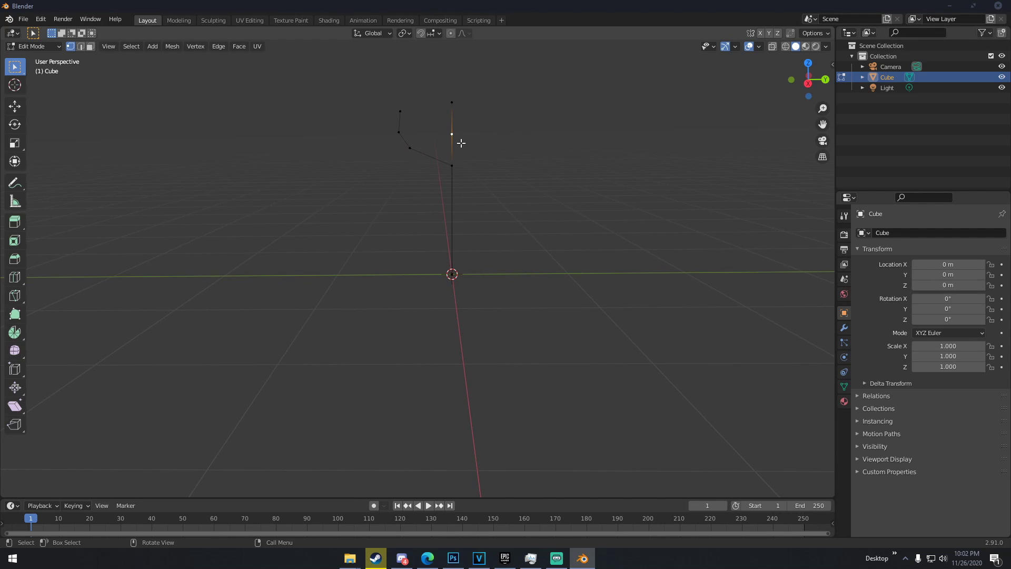
{"action": "key", "text": "e"}
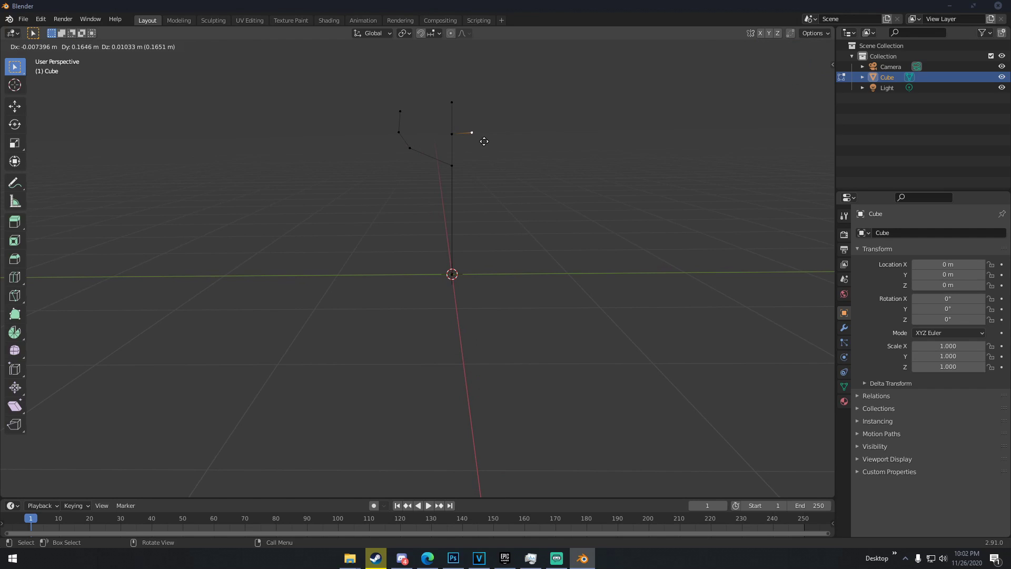
{"action": "left_click", "coordinate": [483, 139]}
{"action": "key", "text": "e"}
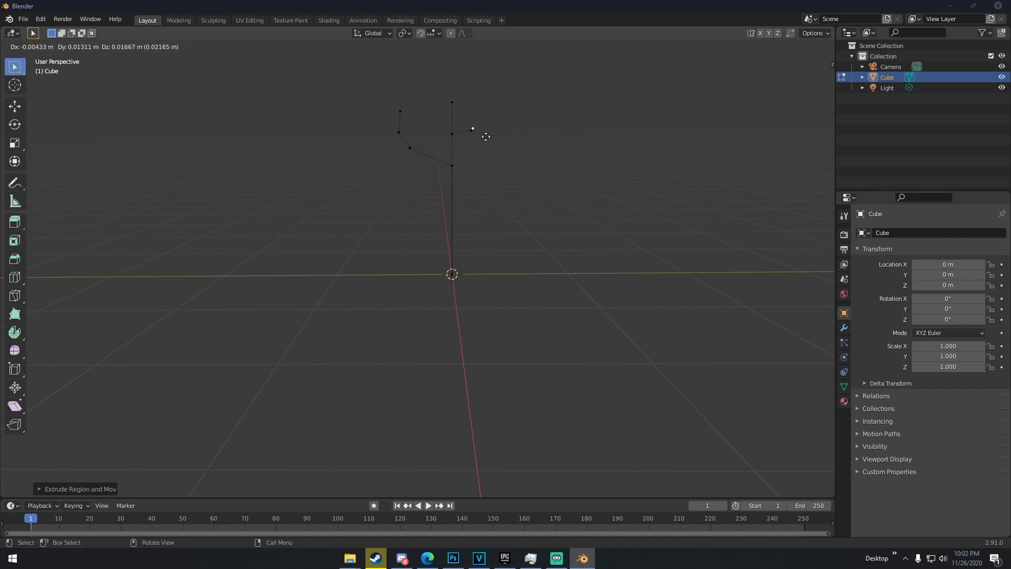
{"action": "left_click", "coordinate": [498, 126]}
{"action": "key", "text": "e"}
{"action": "left_click", "coordinate": [506, 114]}
{"action": "middle_click_drag", "start_coordinate": [501, 110], "coordinate": [471, 230]}
{"action": "key", "text": "Tab"}
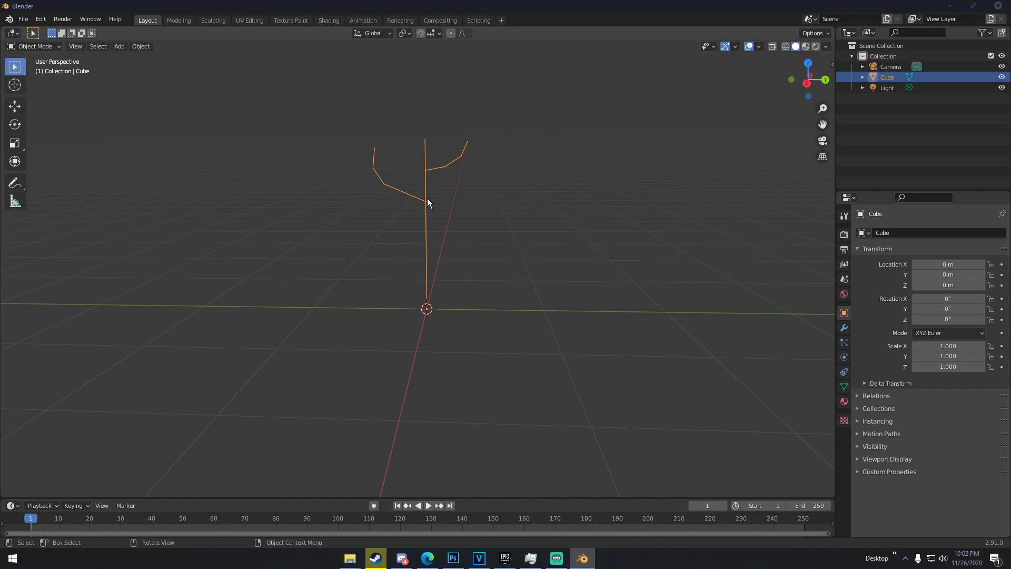
- Add a Skin modifier to the branching edge skeleton
{"action": "middle_click_drag", "start_coordinate": [428, 198], "coordinate": [345, 174]}
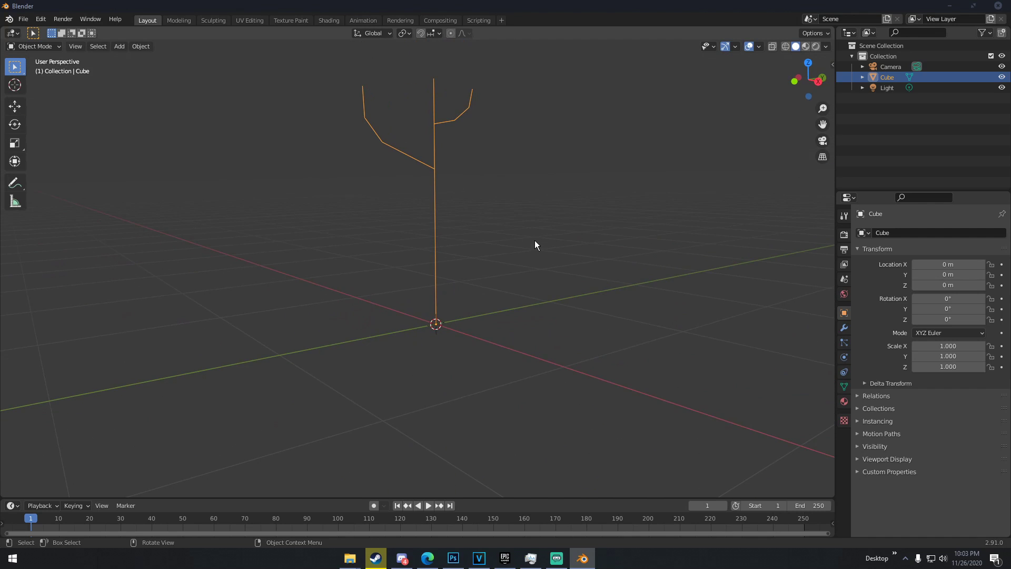
{"action": "left_click", "coordinate": [844, 329]}
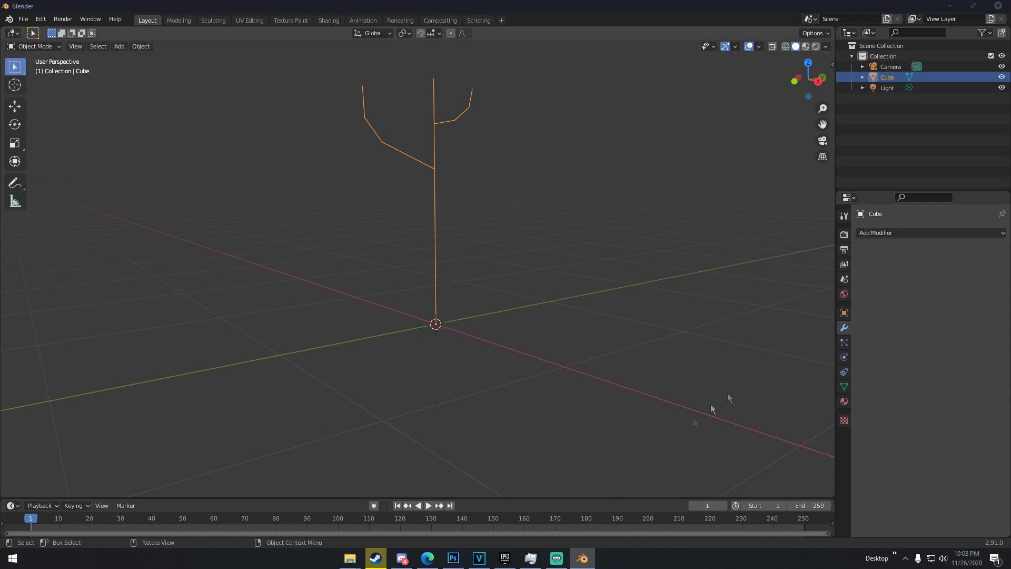
{"action": "left_click", "coordinate": [870, 235]}
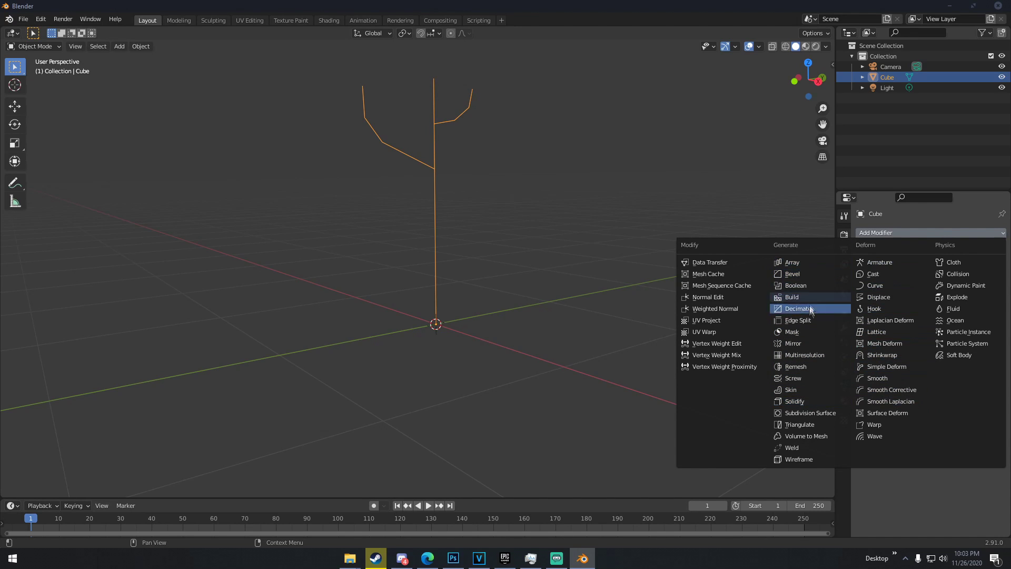
{"action": "left_click", "coordinate": [790, 391]}
{"action": "middle_click_drag", "start_coordinate": [737, 361], "coordinate": [557, 268]}
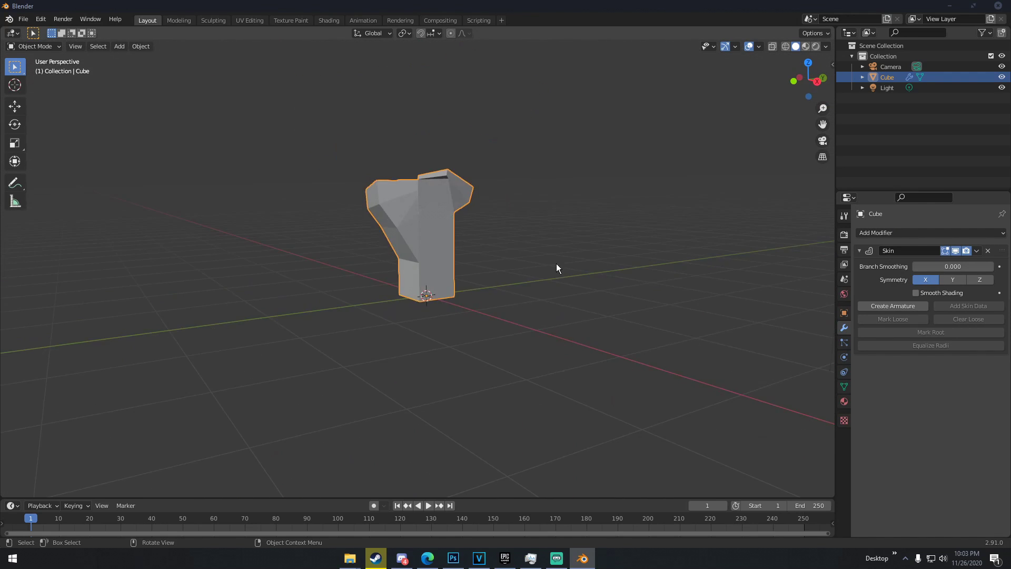
{"action": "scroll", "coordinate": [538, 266], "scroll_direction": "up", "scroll_amount": 4}
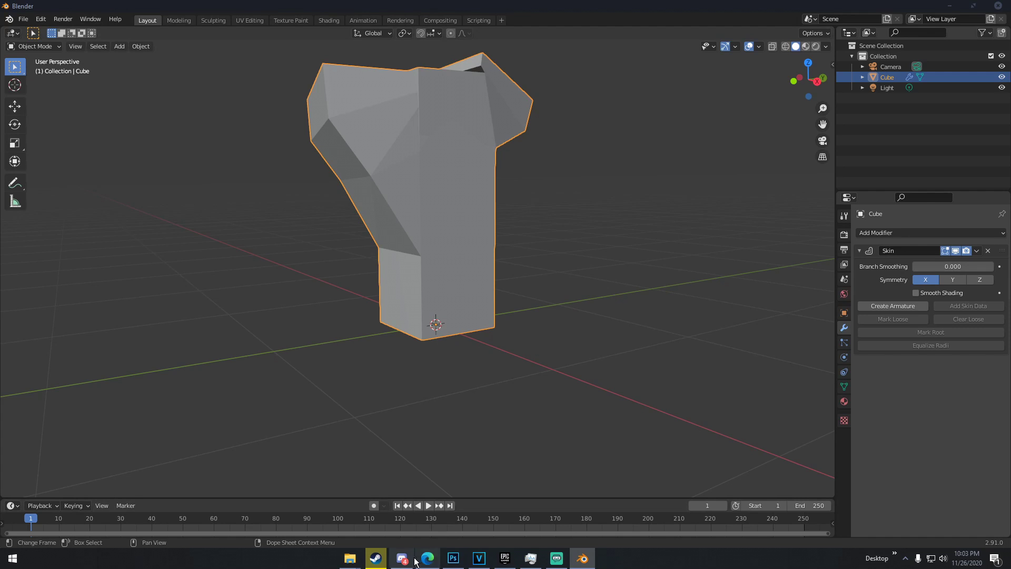
- Enter Edit Mode on the skinned skeleton and switch the viewport to wireframe shading
{"action": "middle_click_drag", "start_coordinate": [431, 414], "coordinate": [430, 227]}
{"action": "scroll", "coordinate": [416, 249], "scroll_direction": "down", "scroll_amount": 4}
{"action": "key", "text": "Tab"}
{"action": "scroll", "coordinate": [430, 226], "scroll_direction": "up", "scroll_amount": 2}
{"action": "key", "text": "z"}
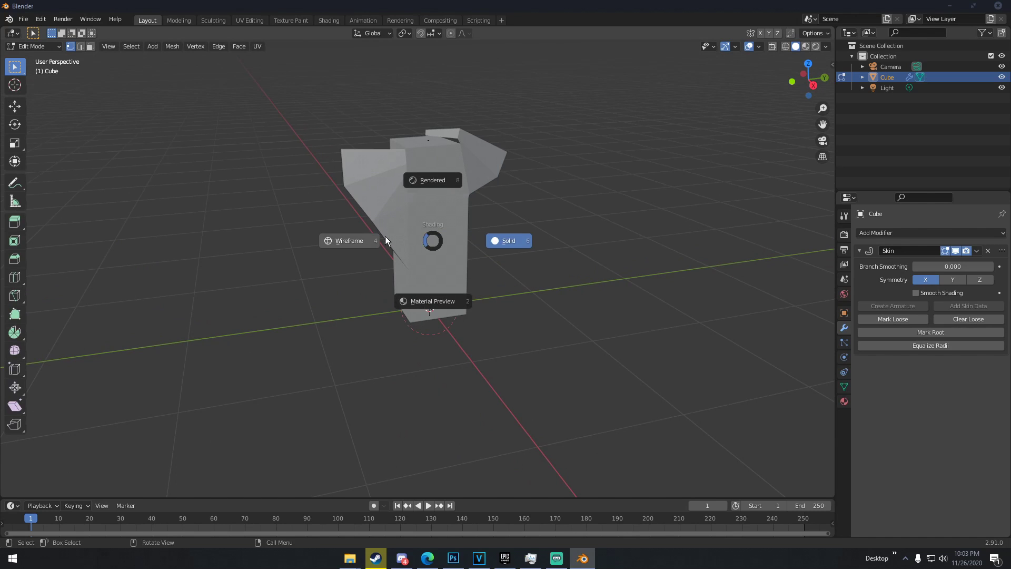
{"action": "left_click", "coordinate": [414, 237]}
- Shrink the skin radius at the trunk vertex where the lower side branch starts
{"action": "middle_click_drag", "start_coordinate": [414, 237], "coordinate": [413, 230]}
{"action": "scroll", "coordinate": [424, 213], "scroll_direction": "up", "scroll_amount": 2}
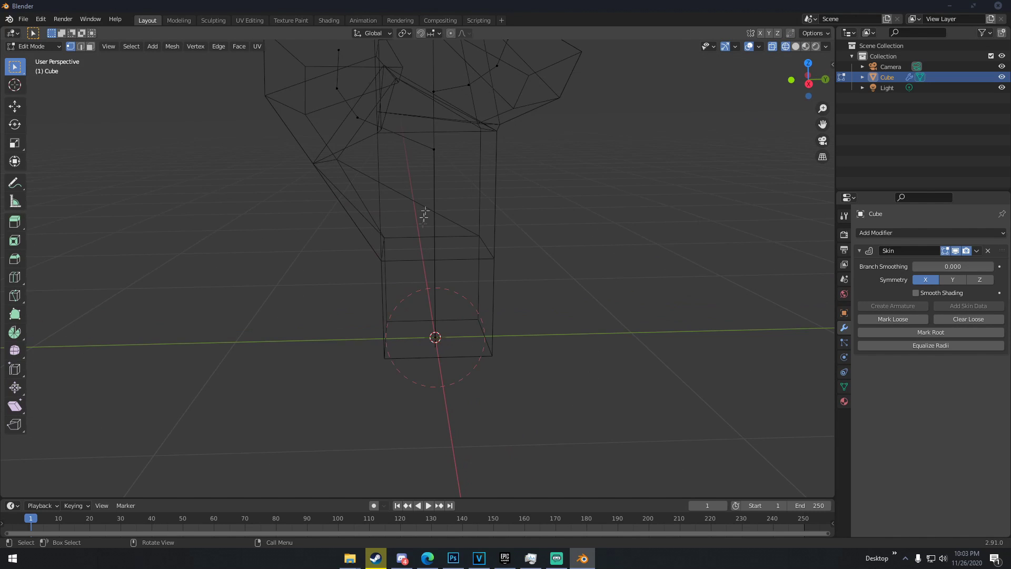
{"action": "scroll", "coordinate": [481, 217], "scroll_direction": "down", "scroll_amount": 3}
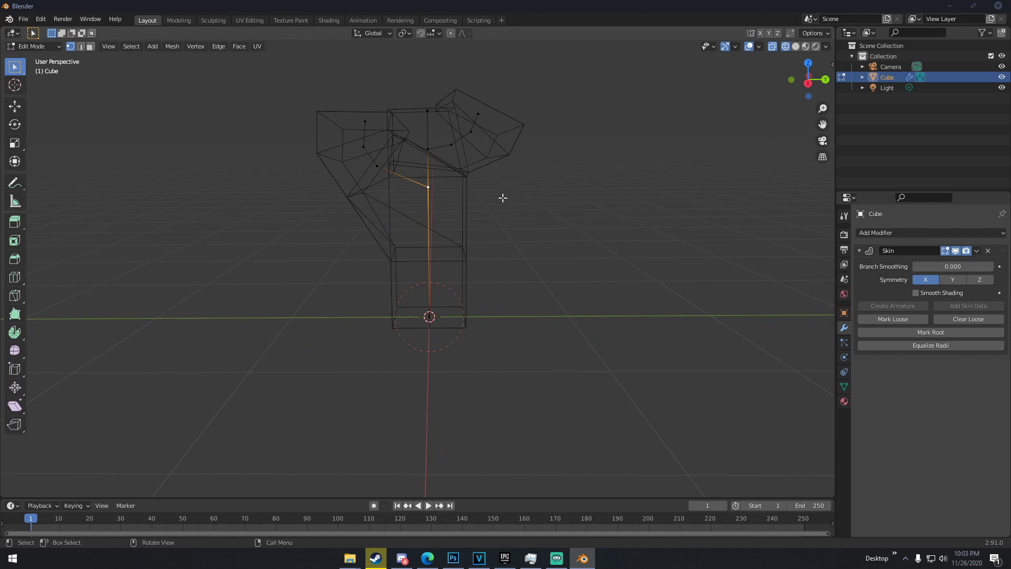
{"action": "key", "text": "ctrl+a"}
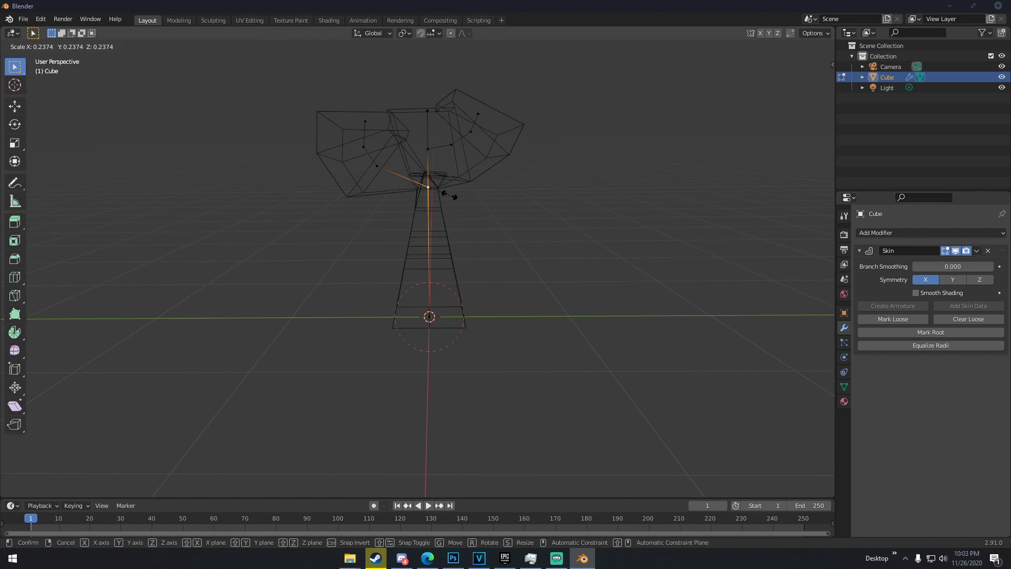
{"action": "left_click", "coordinate": [456, 197]}
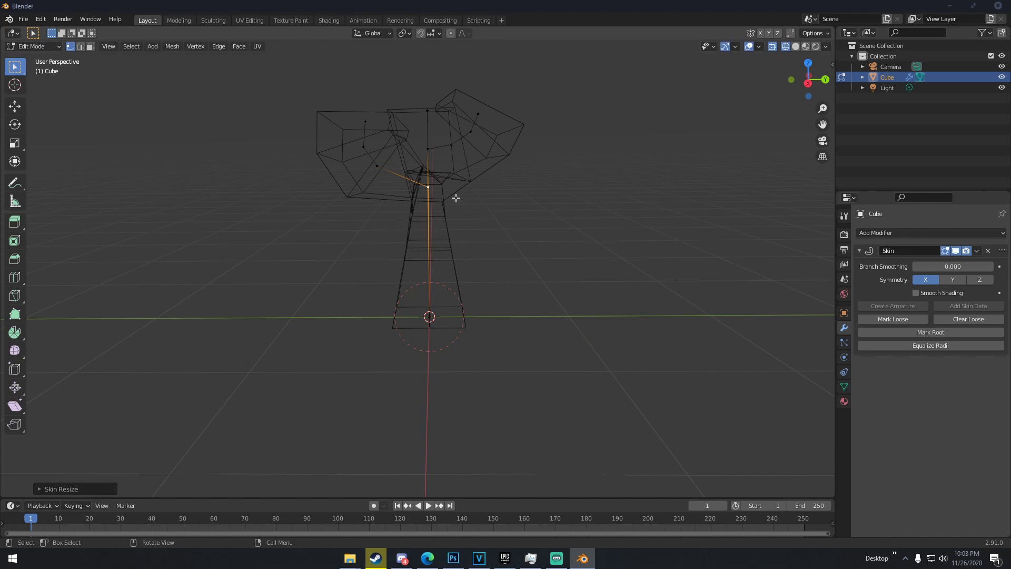
- Add a vertex midway along the lowest trunk edge and scale its skin radius to about 0.76
{"action": "left_click", "coordinate": [441, 242]}
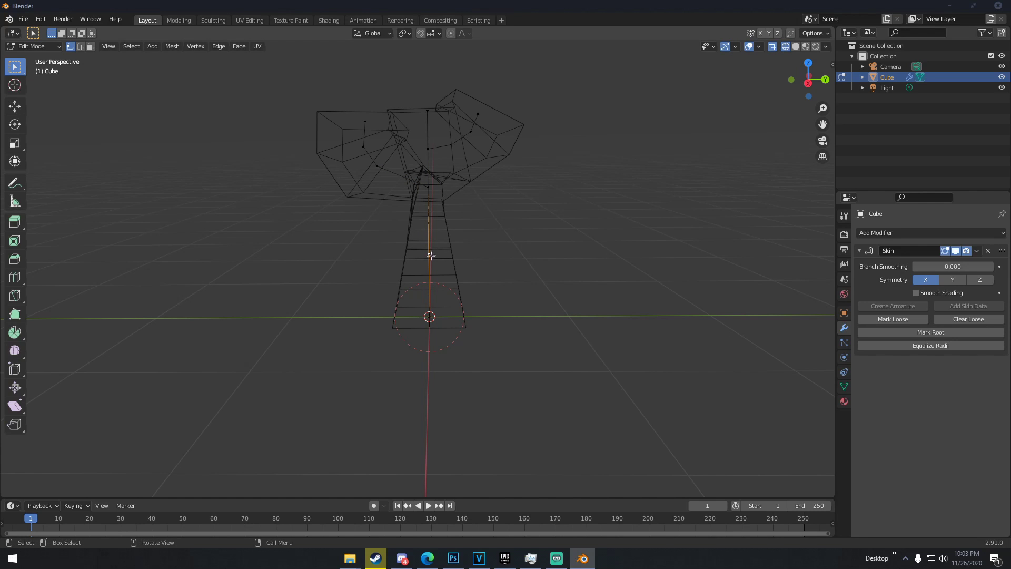
{"action": "key", "text": "ctrl+a"}
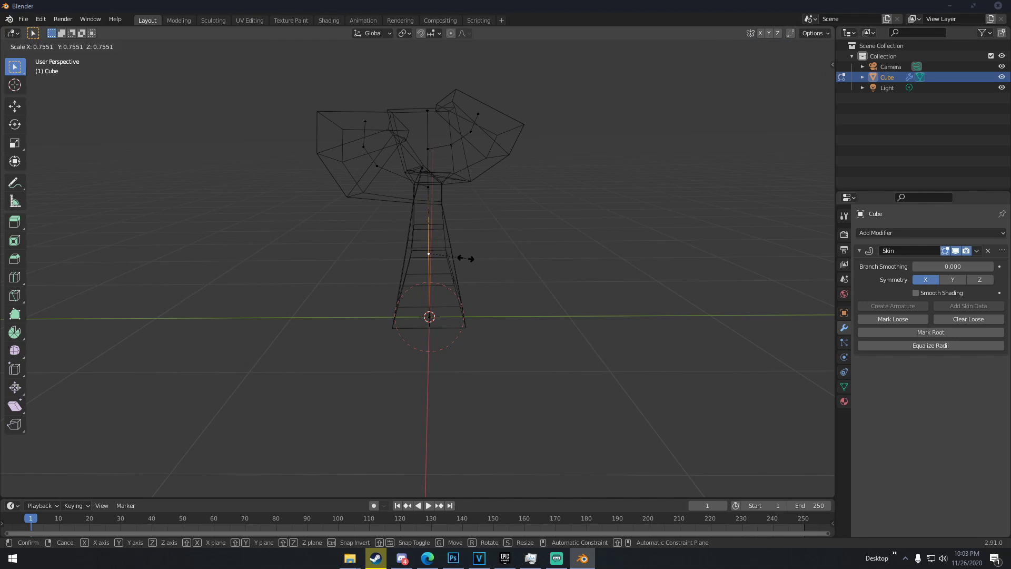
{"action": "left_click", "coordinate": [466, 260]}
- Check the tapered trunk in solid shading and return to wireframe in Edit Mode
{"action": "mouse_move", "coordinate": [472, 262]}
{"action": "middle_mouse_down"}
{"action": "mouse_move", "coordinate": [584, 255]}
{"action": "mouse_move", "coordinate": [469, 261]}
{"action": "mouse_move", "coordinate": [466, 247]}
{"action": "middle_mouse_up"}
{"action": "key", "text": "Tab"}
{"action": "key", "text": "Tab"}
{"action": "key", "text": "z"}
{"action": "left_click", "coordinate": [526, 255]}
{"action": "key", "text": "Tab"}
{"action": "key", "text": "Tab"}
{"action": "key", "text": "z"}
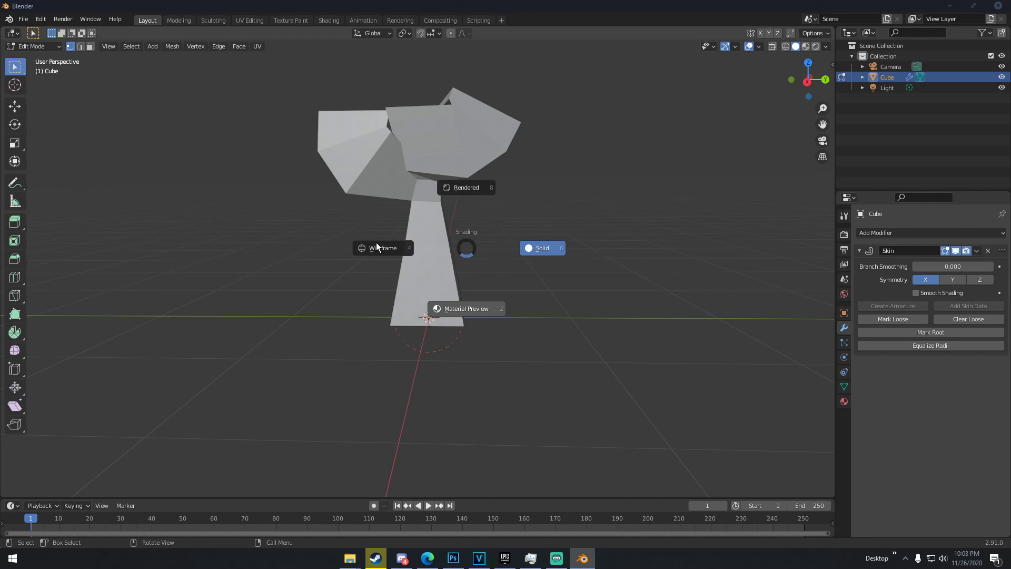
{"action": "key", "text": "z"}
- Scale the skin radius at the trunk's base vertex to about 0.65
{"action": "left_click", "coordinate": [397, 289]}
{"action": "middle_click_drag", "start_coordinate": [398, 290], "coordinate": [421, 305]}
{"action": "scroll", "coordinate": [437, 324], "scroll_direction": "up", "scroll_amount": 2}
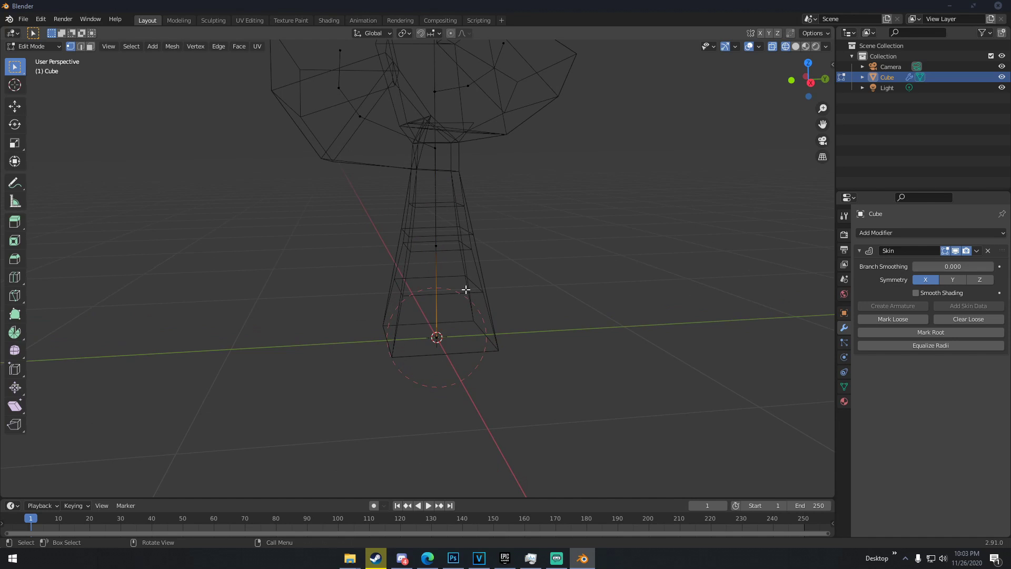
{"action": "key", "text": "ctrl+a"}
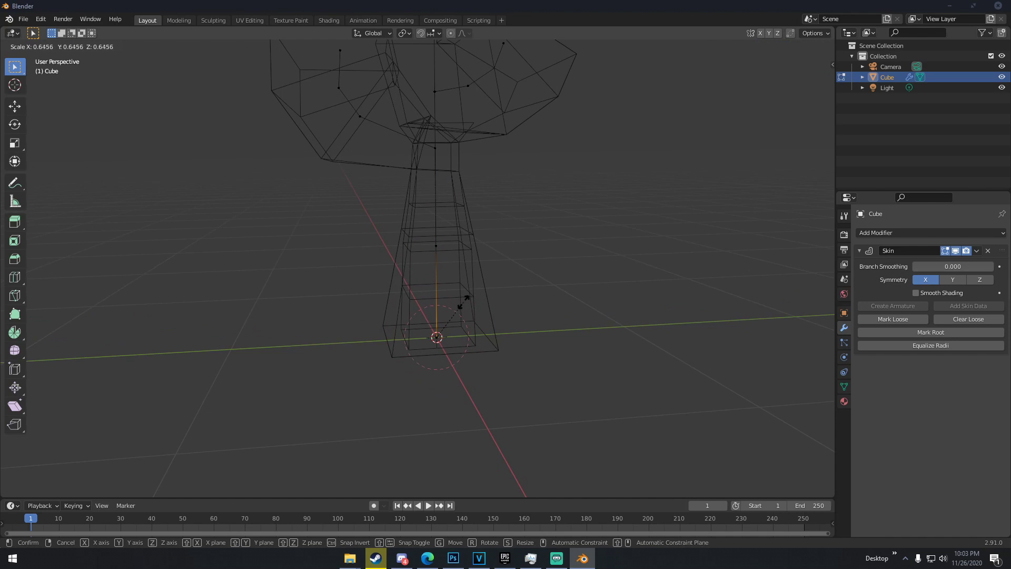
{"action": "left_click", "coordinate": [462, 301]}
- Scale the skin radius at the first bend of the negative Y branch to about 0.32
{"action": "middle_click_drag", "start_coordinate": [463, 304], "coordinate": [476, 330]}
{"action": "scroll", "coordinate": [431, 217], "scroll_direction": "up", "scroll_amount": 2}
{"action": "middle_click_drag", "start_coordinate": [431, 218], "coordinate": [418, 199]}
{"action": "middle_click_drag", "start_coordinate": [342, 82], "coordinate": [389, 83]}
{"action": "scroll", "coordinate": [392, 95], "scroll_direction": "down", "scroll_amount": 2}
{"action": "key", "text": "ctrl+s"}
{"action": "left_click", "coordinate": [777, 89]}
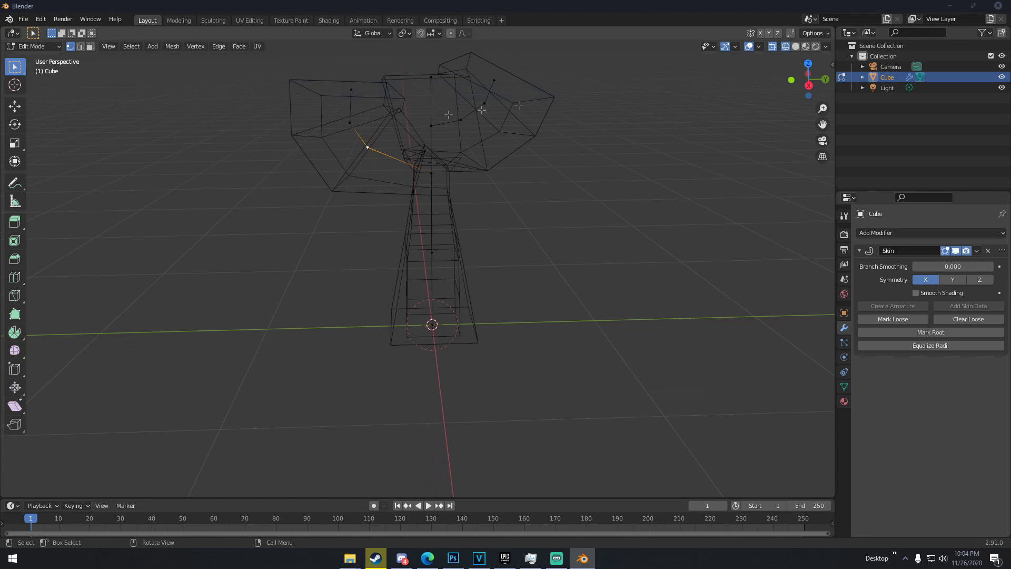
{"action": "key", "text": "s"}
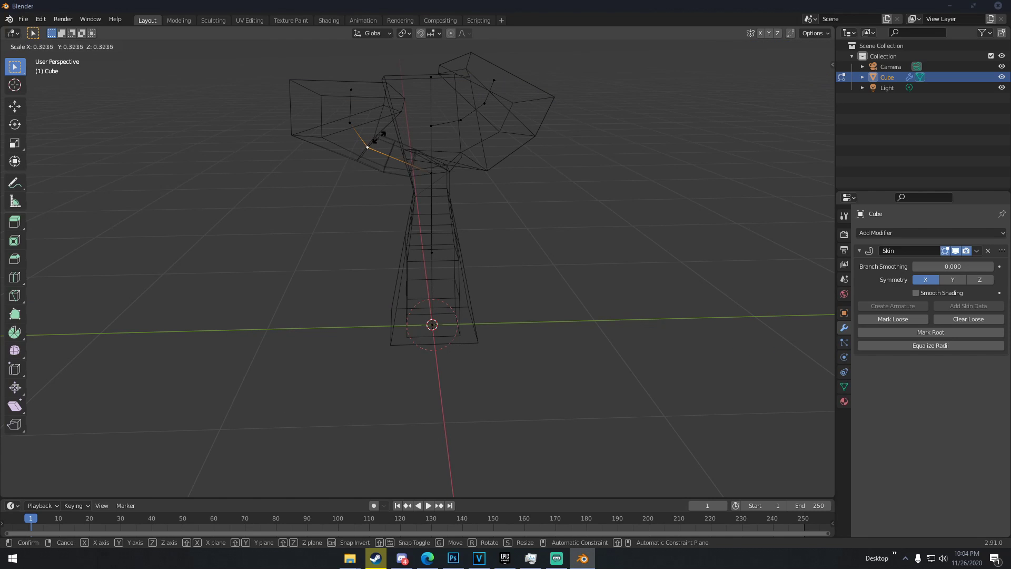
{"action": "left_click", "coordinate": [376, 135]}
- Shrink the skin radius at the upper bend and the tip of the negative Y branch
{"action": "key", "text": "ctrl+s"}
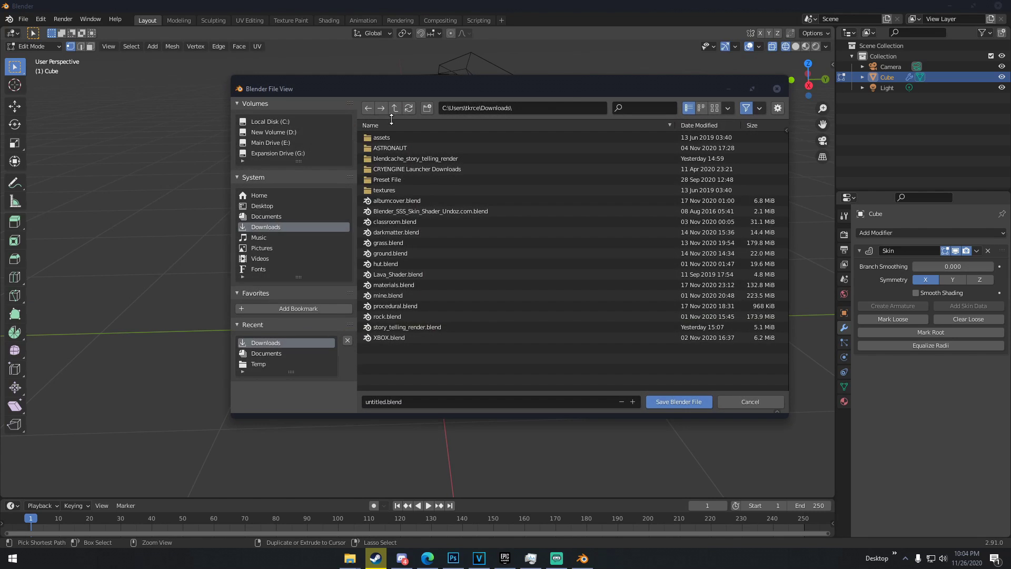
{"action": "left_click", "coordinate": [773, 89]}
{"action": "key", "text": "ctrl+a"}
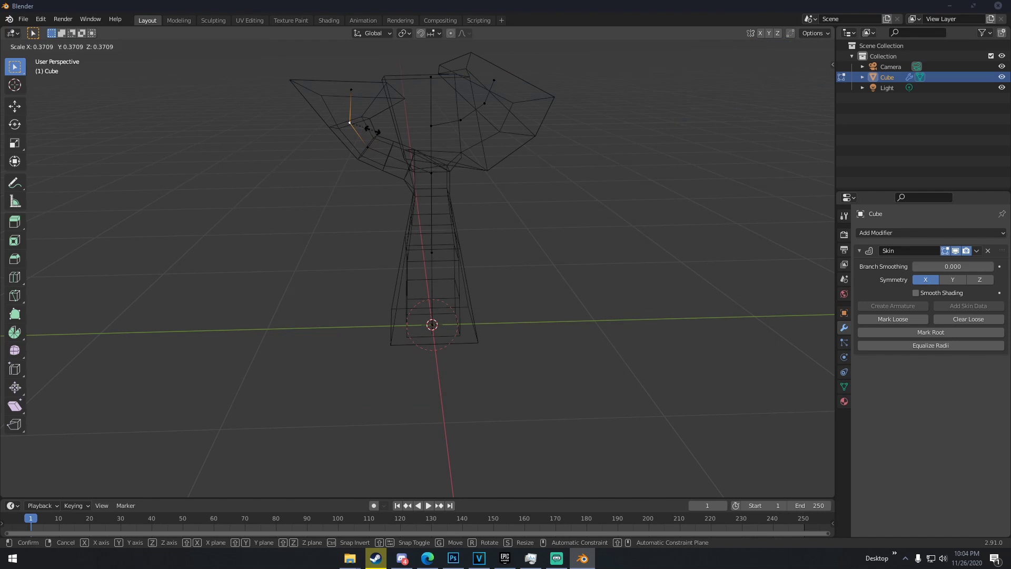
{"action": "left_click", "coordinate": [374, 98]}
{"action": "left_click", "coordinate": [350, 123]}
{"action": "key", "text": "ctrl+a"}
{"action": "left_click", "coordinate": [416, 107]}
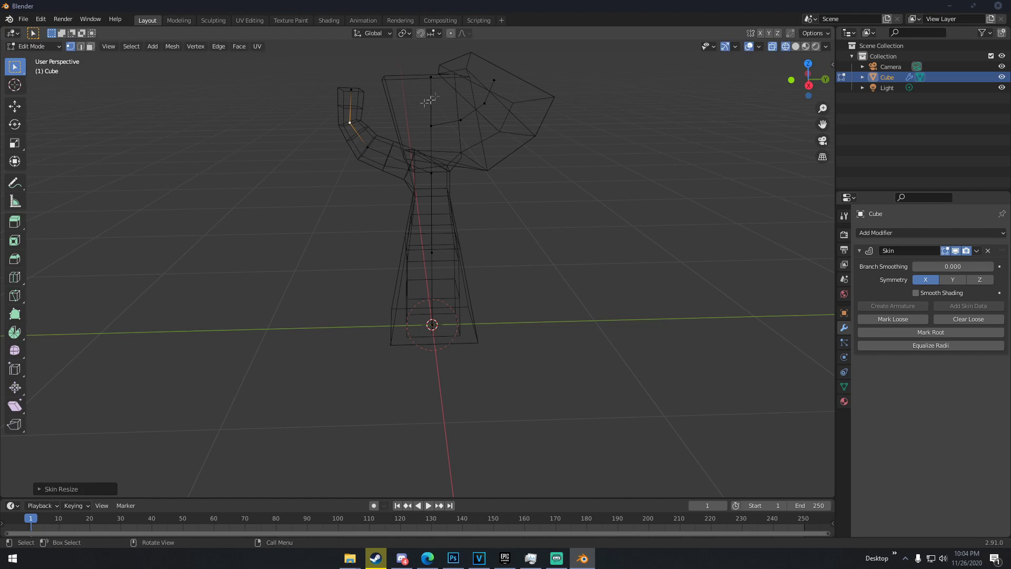
- Shrink the skin radius at the upper stem vertices and along the positive Y branch to match the thin first branch
{"action": "key", "text": "ctrl+a"}
{"action": "left_click", "coordinate": [436, 81]}
{"action": "key", "text": "ctrl+a"}
{"action": "left_click", "coordinate": [443, 130]}
{"action": "left_click", "coordinate": [462, 119]}
{"action": "key", "text": "ctrl+a"}
{"action": "left_click", "coordinate": [484, 129]}
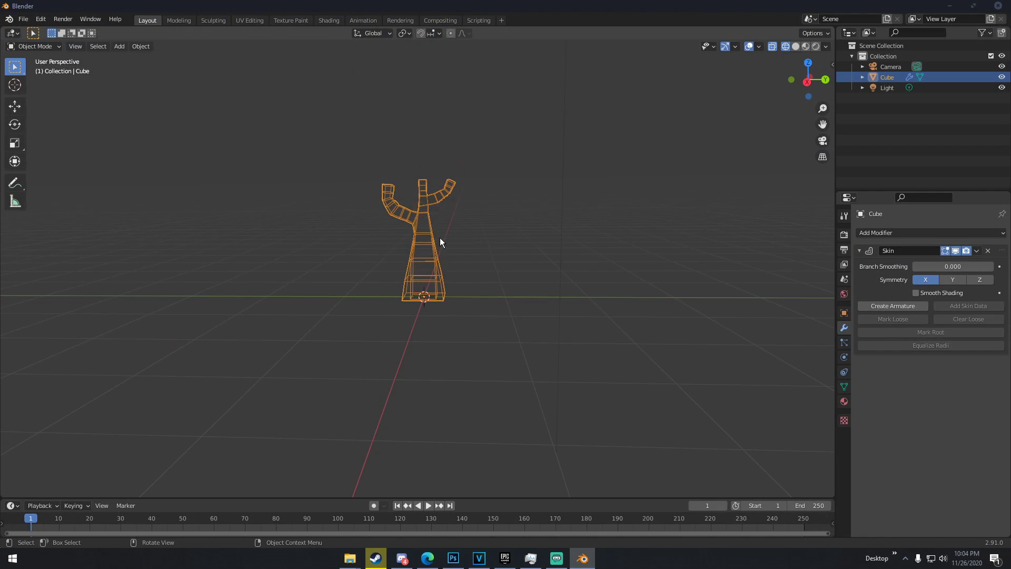
- Display the tree in solid shading in Object Mode and inspect its shape
{"action": "key", "text": "z"}
{"action": "left_click", "coordinate": [467, 232]}
{"action": "mouse_move", "coordinate": [466, 233]}
{"action": "middle_mouse_down"}
{"action": "mouse_move", "coordinate": [547, 245]}
{"action": "mouse_move", "coordinate": [440, 224]}
{"action": "mouse_move", "coordinate": [611, 233]}
{"action": "middle_mouse_up"}
{"action": "scroll", "coordinate": [547, 244], "scroll_direction": "up", "scroll_amount": 2}
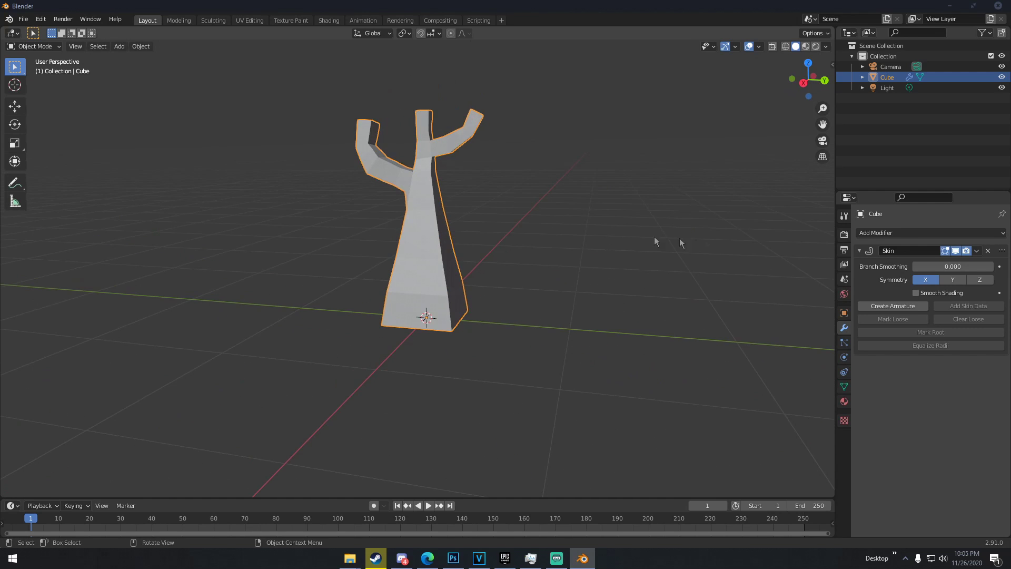
- Add a Subdivision Surface modifier below the Skin modifier on the tree
{"action": "left_click", "coordinate": [932, 235]}
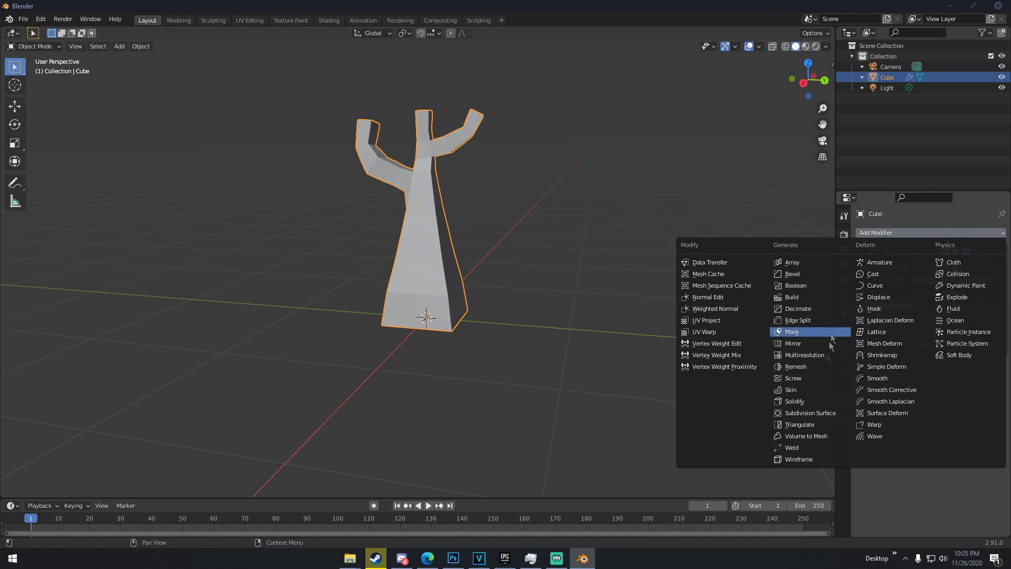
{"action": "left_click", "coordinate": [820, 413]}
{"action": "middle_click_drag", "start_coordinate": [677, 349], "coordinate": [683, 321]}
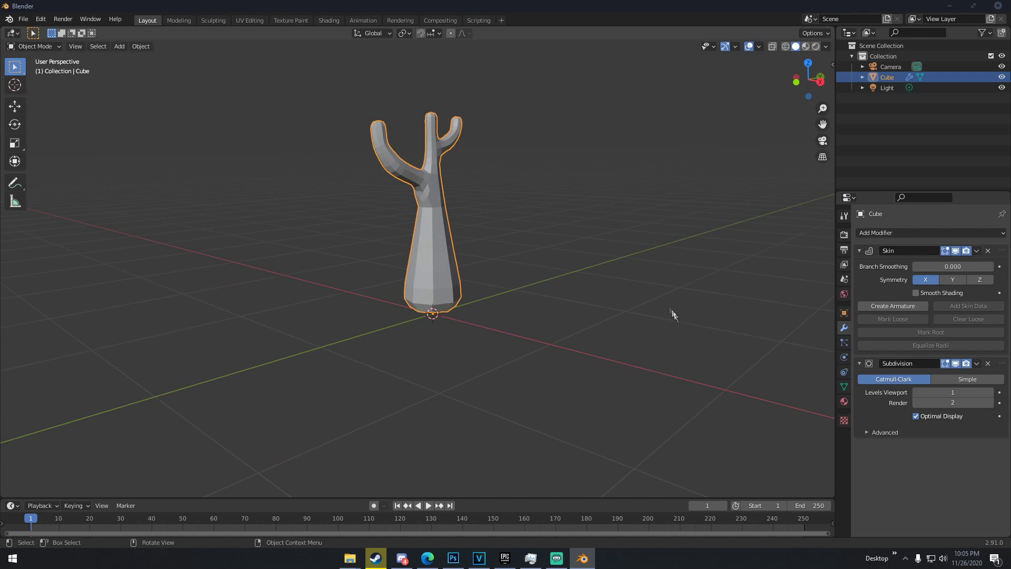
{"action": "scroll", "coordinate": [658, 298], "scroll_direction": "up", "scroll_amount": 3}
{"action": "middle_click_drag", "start_coordinate": [637, 283], "coordinate": [577, 282]}
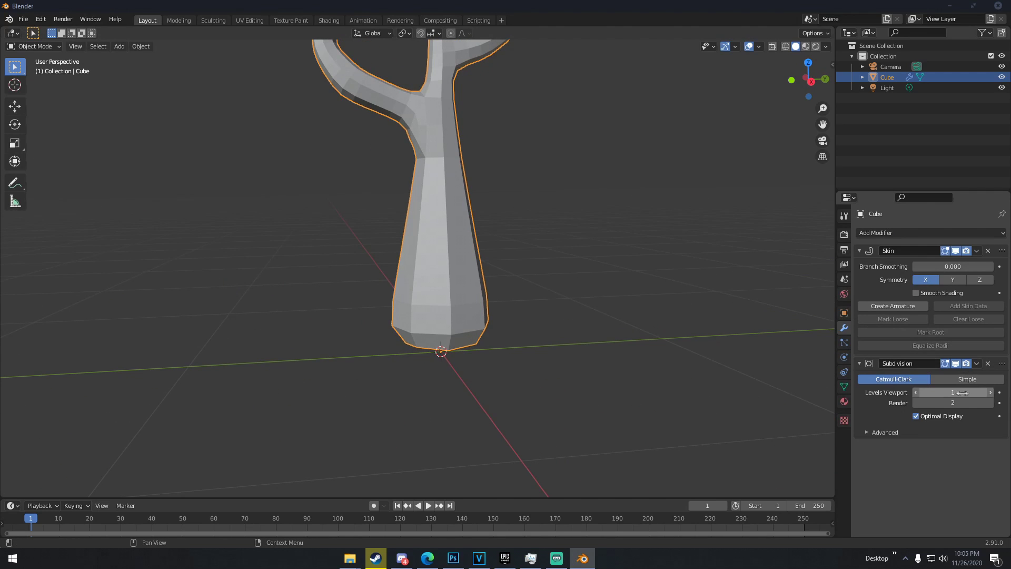
- Raise the Subdivision modifier's viewport level to 4
{"action": "left_click", "coordinate": [989, 392]}
{"action": "left_click", "coordinate": [990, 393]}
{"action": "left_click", "coordinate": [990, 392]}
{"action": "scroll", "coordinate": [735, 290], "scroll_direction": "down", "scroll_amount": 3}
{"action": "middle_click_drag", "start_coordinate": [735, 290], "coordinate": [722, 309]}
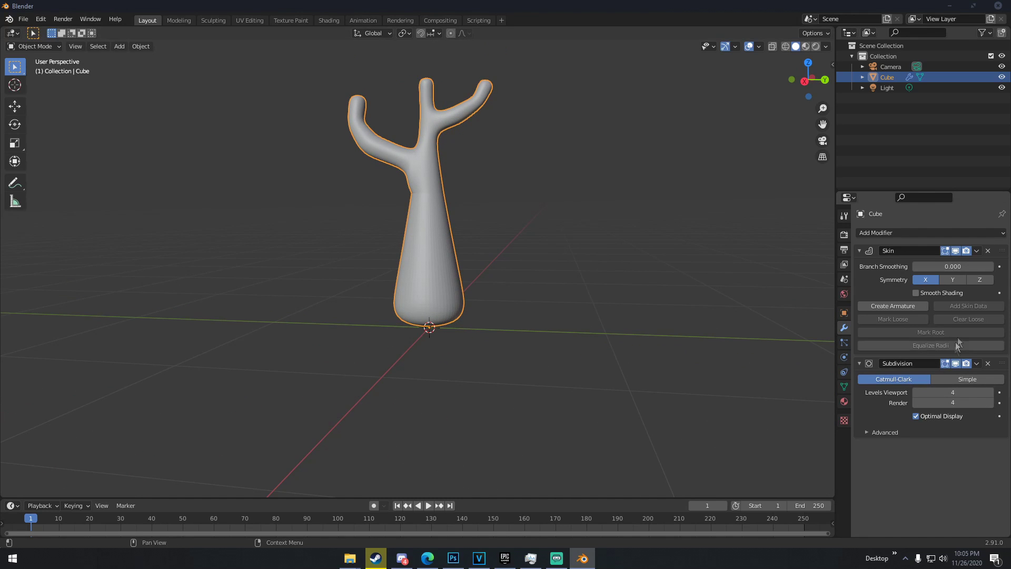
{"action": "left_click", "coordinate": [977, 363]}
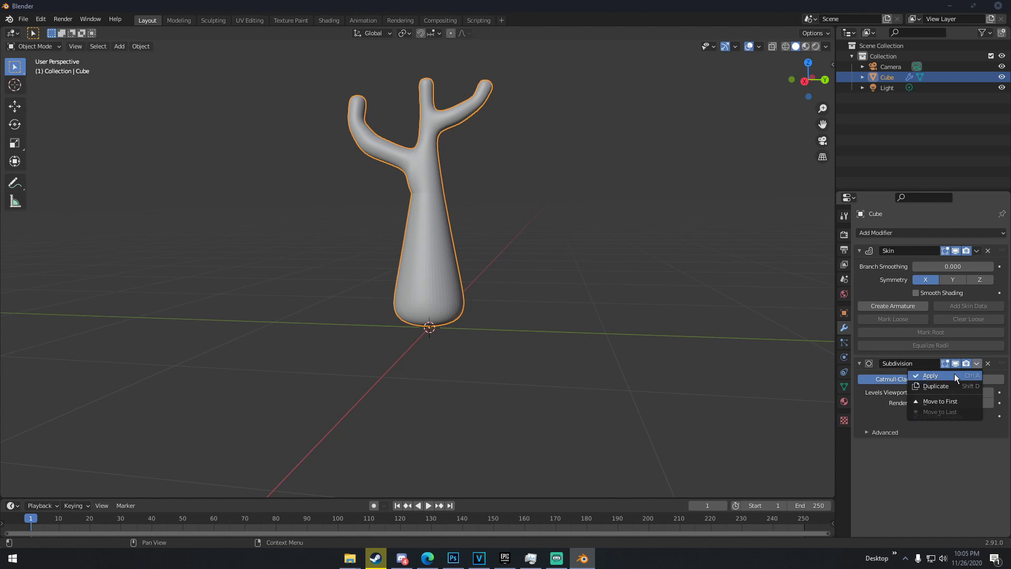
{"action": "left_click", "coordinate": [954, 375]}
{"action": "key", "text": "ctrl+z"}
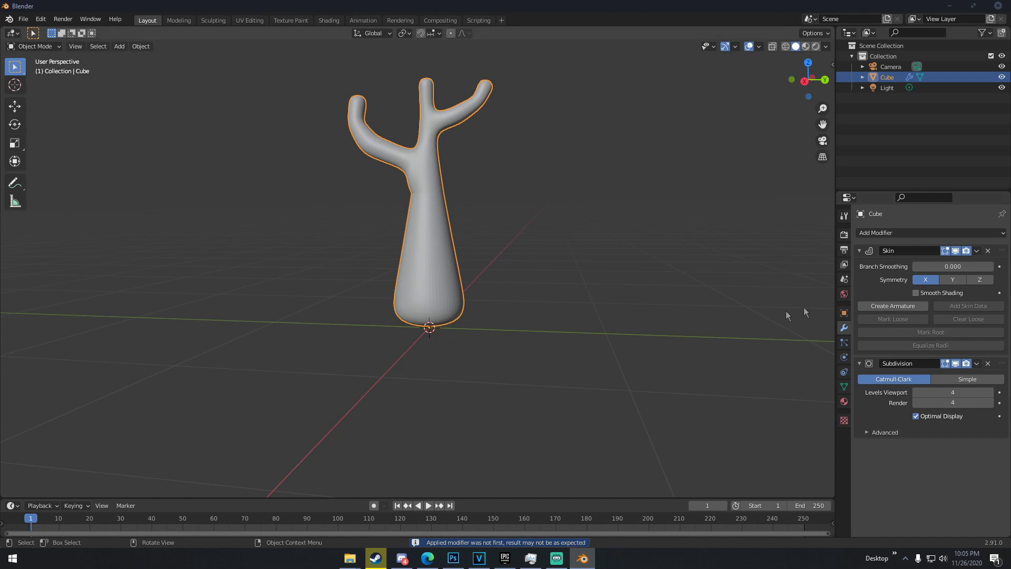
- Apply the Skin modifier first and the Subdivision modifier second to the tree
{"action": "left_click", "coordinate": [977, 251]}
{"action": "left_click", "coordinate": [933, 267]}
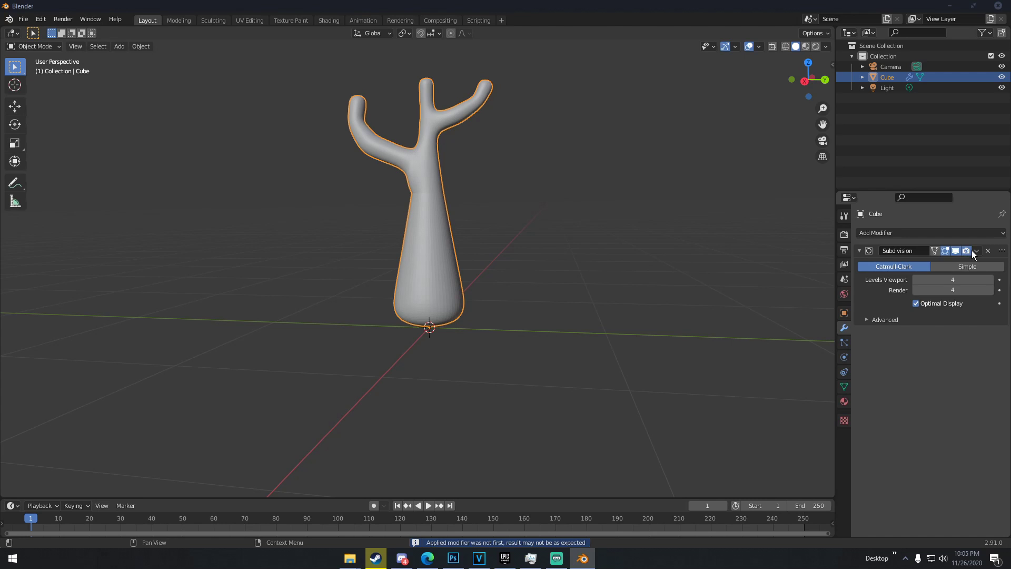
{"action": "left_click", "coordinate": [972, 250]}
{"action": "left_click", "coordinate": [957, 261]}
- Enter Edit Mode and examine the density of the applied trunk mesh
{"action": "middle_click_drag", "start_coordinate": [696, 293], "coordinate": [688, 296]}
{"action": "scroll", "coordinate": [632, 296], "scroll_direction": "down", "scroll_amount": 3}
{"action": "scroll", "coordinate": [571, 282], "scroll_direction": "up", "scroll_amount": 6}
{"action": "key", "text": "Tab"}
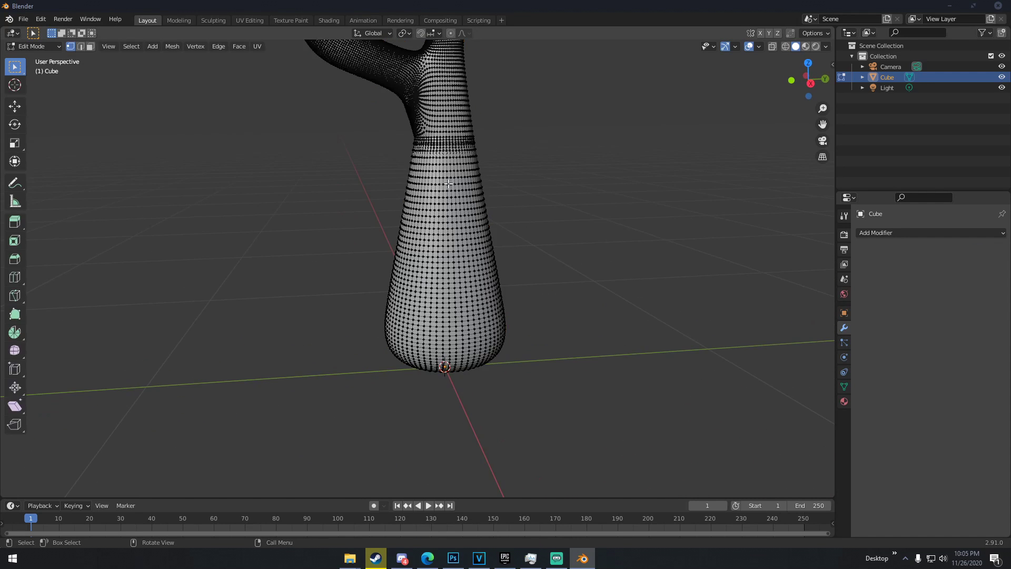
- Return to Object Mode and shade the tree smooth
{"action": "scroll", "coordinate": [448, 183], "scroll_direction": "down", "scroll_amount": 2}
{"action": "key", "text": "Tab"}
{"action": "scroll", "coordinate": [445, 191], "scroll_direction": "down", "scroll_amount": 3}
{"action": "right_click", "coordinate": [426, 195]}
{"action": "left_click", "coordinate": [428, 198]}
{"action": "middle_click_drag", "start_coordinate": [450, 204], "coordinate": [413, 226]}
{"action": "scroll", "coordinate": [496, 211], "scroll_direction": "up", "scroll_amount": 4}
{"action": "scroll", "coordinate": [413, 226], "scroll_direction": "down", "scroll_amount": 4}
{"action": "scroll", "coordinate": [434, 234], "scroll_direction": "up", "scroll_amount": 4}
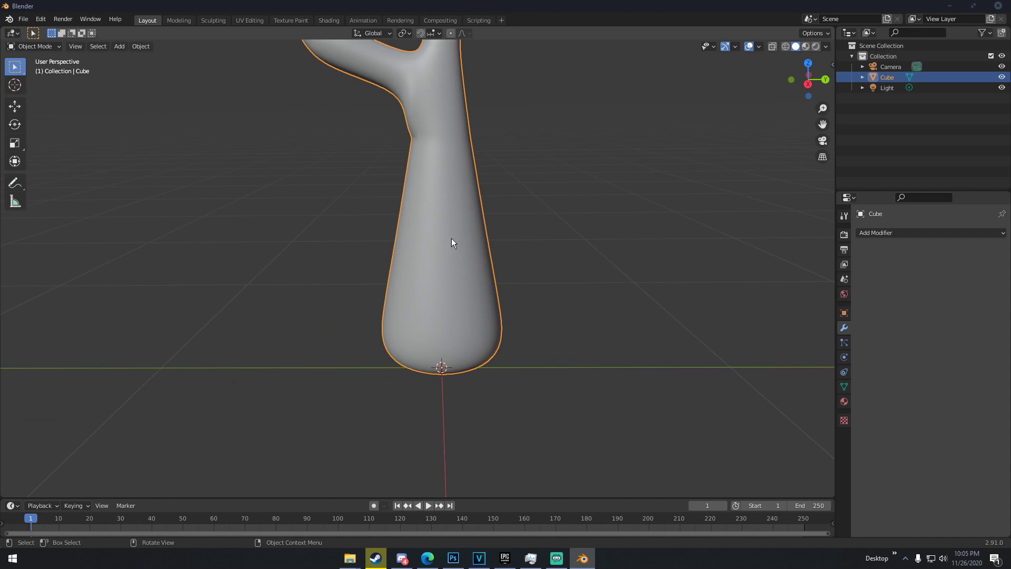
- Enter Edit Mode and examine the mesh topology around the trunk's base and underside
{"action": "scroll", "coordinate": [450, 238], "scroll_direction": "down", "scroll_amount": 3}
{"action": "key", "text": "Tab"}
{"action": "middle_click_drag", "start_coordinate": [452, 233], "coordinate": [459, 177]}
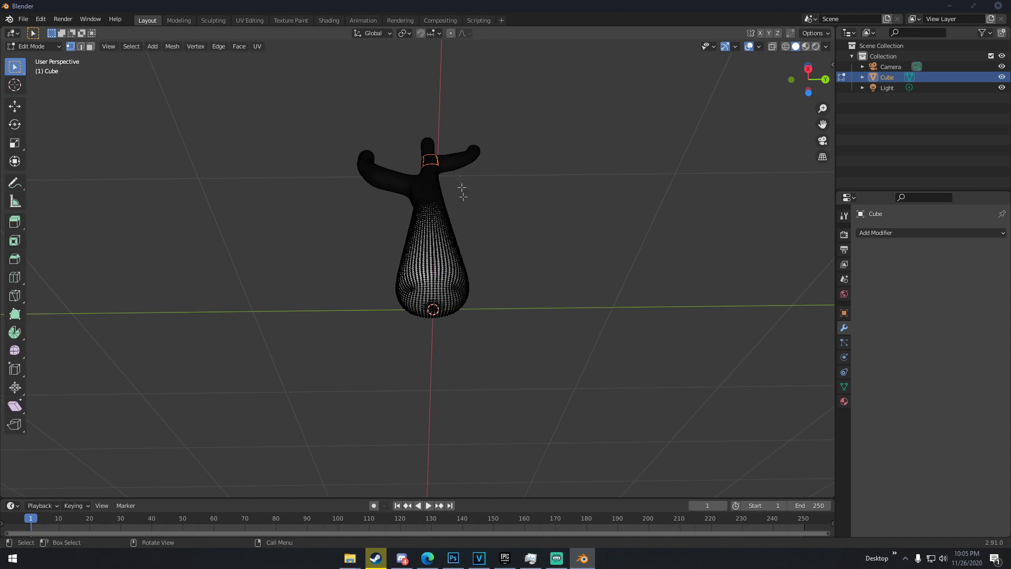
{"action": "scroll", "coordinate": [461, 210], "scroll_direction": "up", "scroll_amount": 4}
{"action": "middle_click_drag", "start_coordinate": [465, 231], "coordinate": [471, 207]}
{"action": "scroll", "coordinate": [485, 282], "scroll_direction": "up", "scroll_amount": 2}
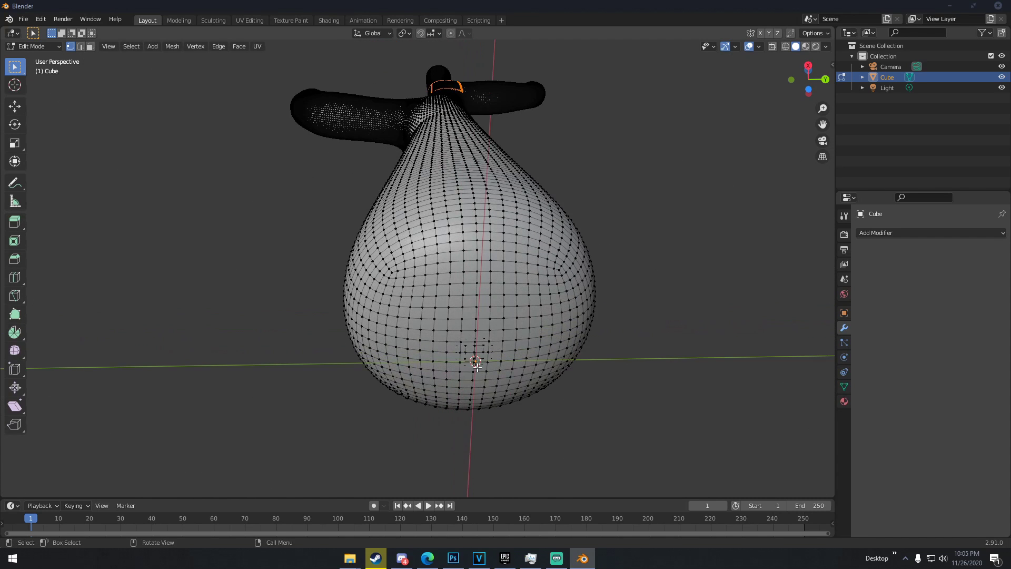
{"action": "middle_click_drag", "start_coordinate": [485, 355], "coordinate": [500, 405]}
{"action": "scroll", "coordinate": [499, 404], "scroll_direction": "down", "scroll_amount": 4}
{"action": "middle_click_drag", "start_coordinate": [514, 297], "coordinate": [496, 329]}
{"action": "scroll", "coordinate": [531, 359], "scroll_direction": "down", "scroll_amount": 1}
{"action": "scroll", "coordinate": [497, 329], "scroll_direction": "up", "scroll_amount": 4}
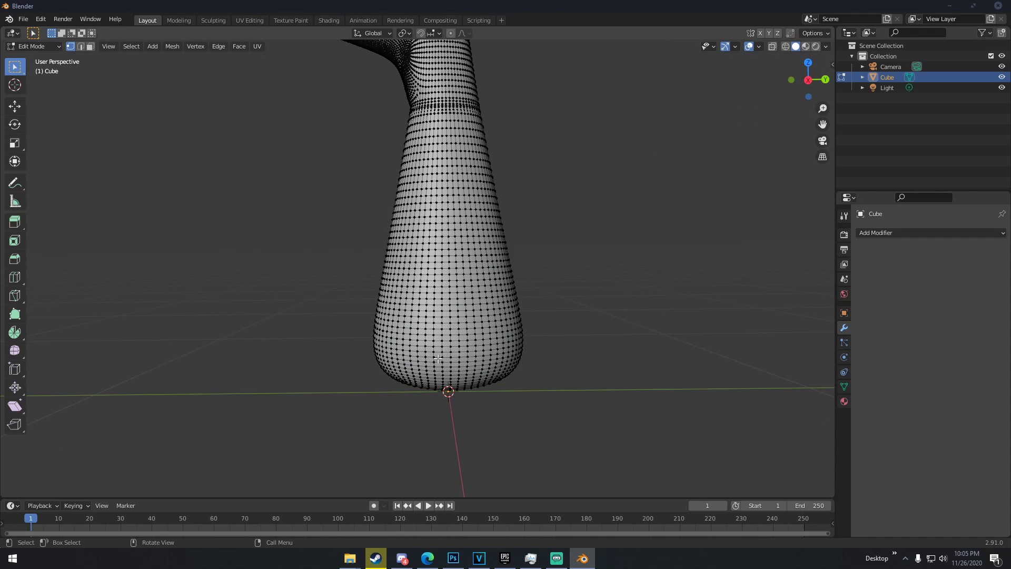
- Select the edge loop near the trunk's base and scale it by about 1.18 with proportional editing at size 0.51
{"action": "scroll", "coordinate": [436, 361], "scroll_direction": "down", "scroll_amount": 4}
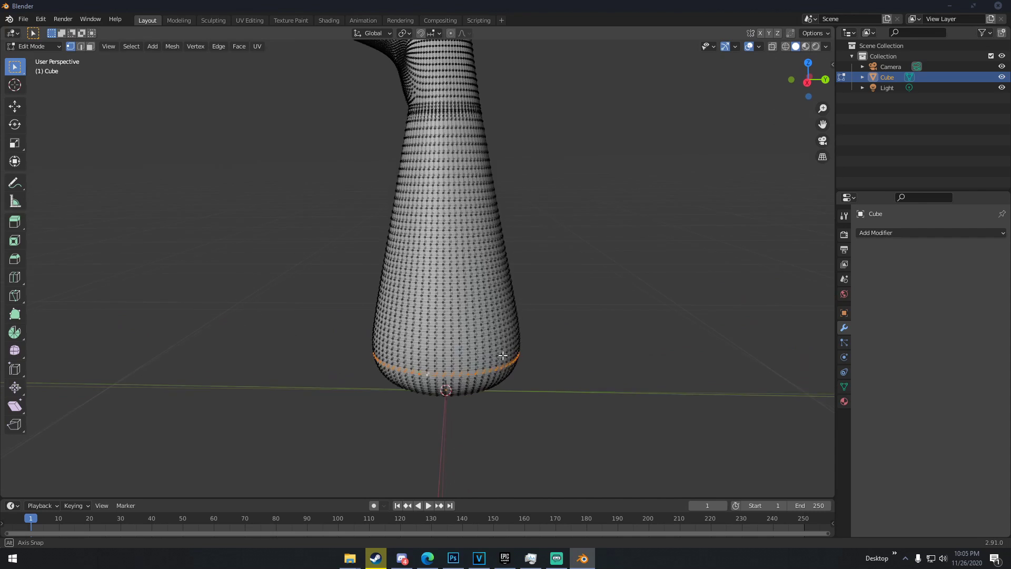
{"action": "left_click", "coordinate": [450, 33]}
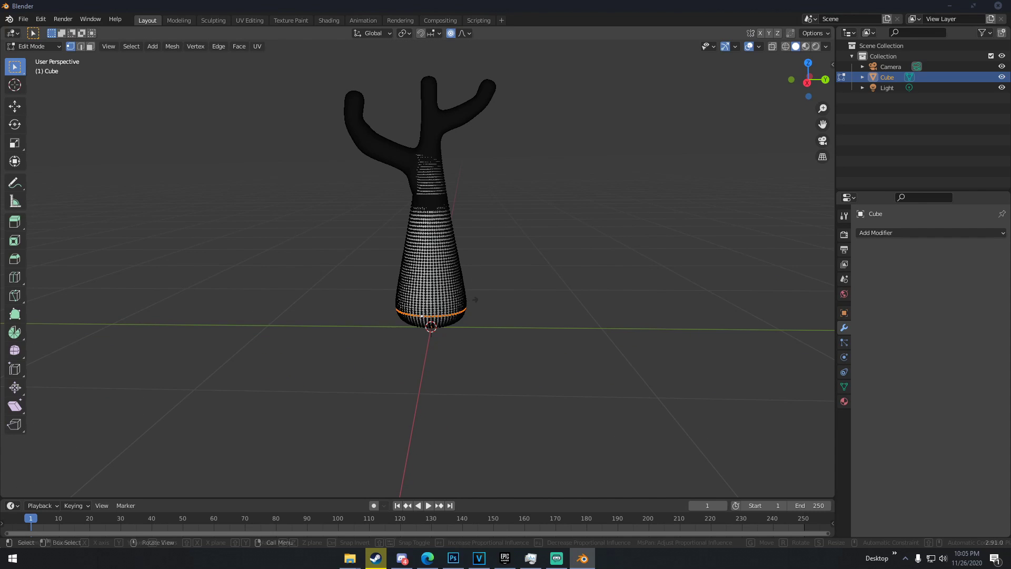
{"action": "key", "text": "s"}
{"action": "scroll", "coordinate": [479, 299], "scroll_direction": "up", "scroll_amount": 7}
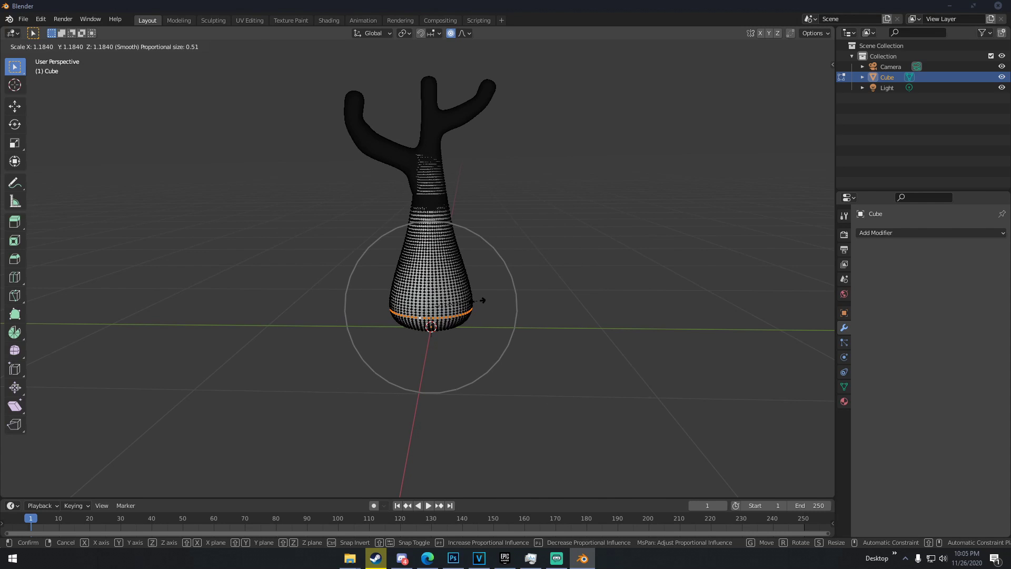
{"action": "left_click", "coordinate": [480, 299]}
- Widen the edge loop halfway up the trunk by about 1.2 with a proportional size of 0.39
{"action": "key", "text": "s"}
{"action": "scroll", "coordinate": [476, 258], "scroll_direction": "up", "scroll_amount": 3}
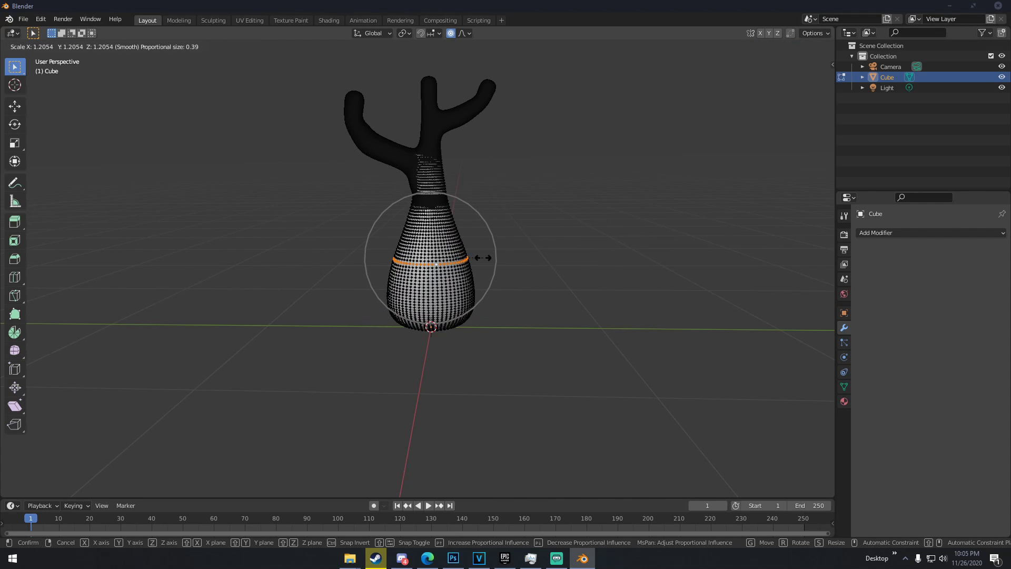
{"action": "left_click", "coordinate": [483, 258]}
- Try to widen the edge loop just below the trunk's first fork by about 1.25 with proportional editing
{"action": "left_click", "coordinate": [432, 215], "text": "alt"}
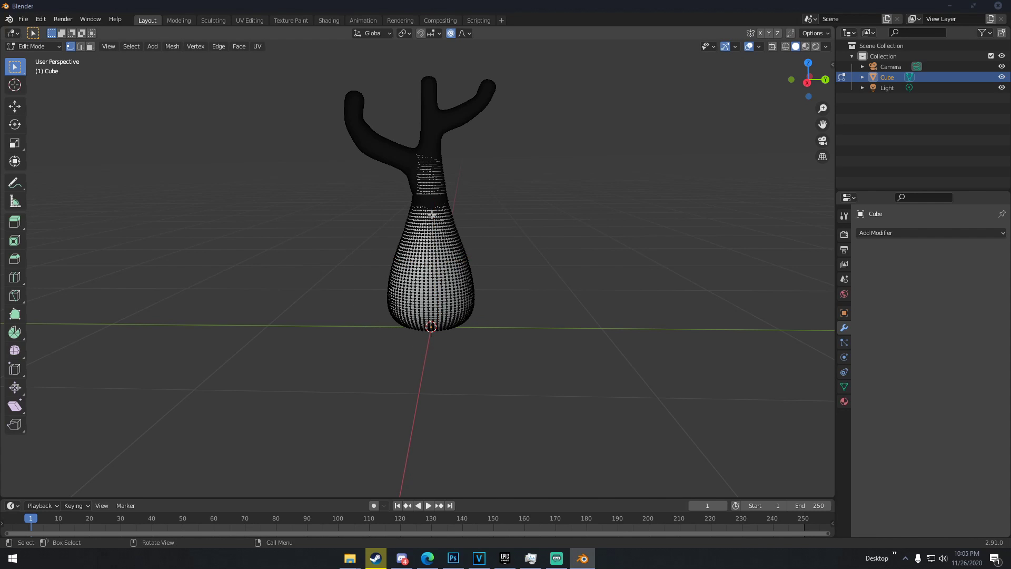
{"action": "key", "text": "s"}
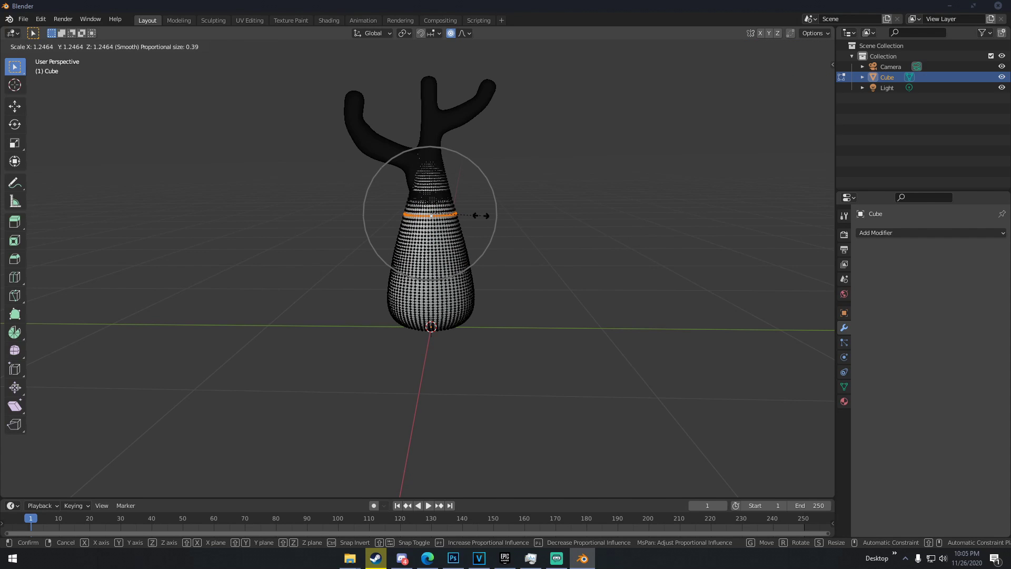
{"action": "left_click", "coordinate": [479, 215]}
{"action": "mouse_move", "coordinate": [479, 215]}
{"action": "middle_mouse_down"}
{"action": "mouse_move", "coordinate": [498, 224]}
{"action": "mouse_move", "coordinate": [474, 211]}
{"action": "middle_mouse_up"}
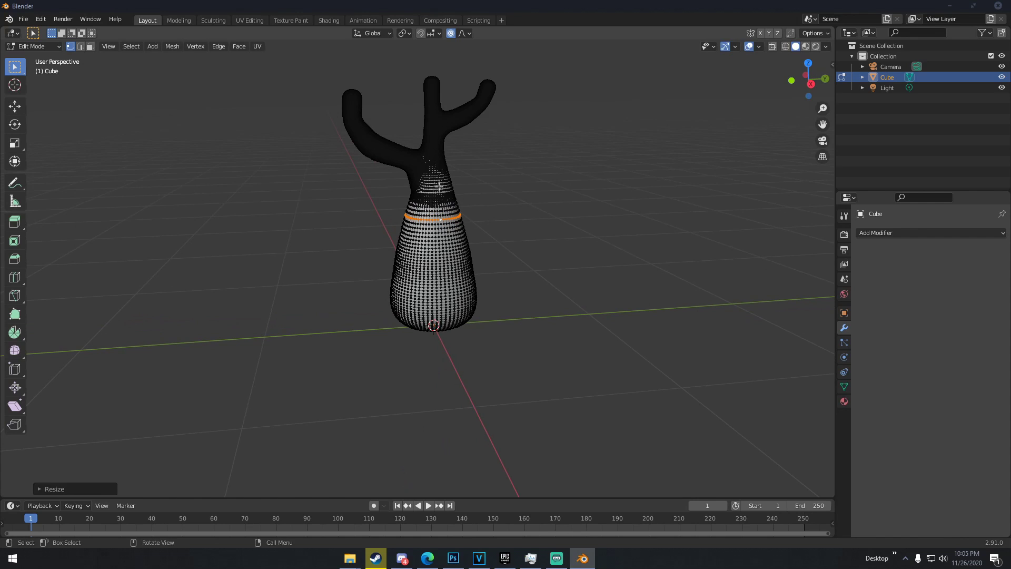
{"action": "left_click", "coordinate": [435, 168], "text": "alt"}
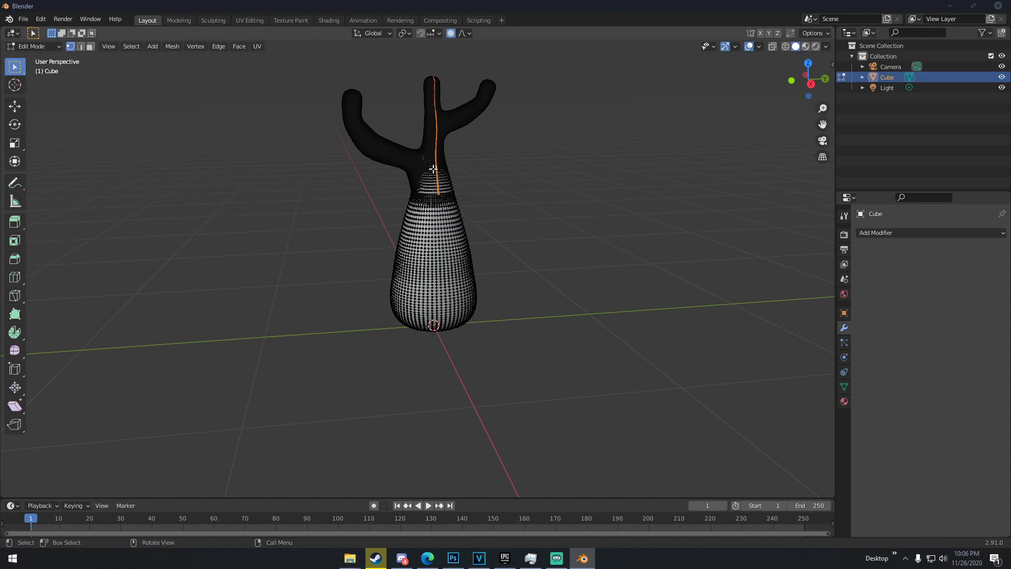
{"action": "scroll", "coordinate": [432, 177], "scroll_direction": "up", "scroll_amount": 1}
{"action": "key", "text": "ctrl+z"}
{"action": "key", "text": "ctrl+z"}
- Return to Object Mode and examine the tree's overall shape from several angles
{"action": "mouse_move", "coordinate": [488, 156]}
{"action": "middle_mouse_down"}
{"action": "mouse_move", "coordinate": [479, 156]}
{"action": "mouse_move", "coordinate": [525, 152]}
{"action": "mouse_move", "coordinate": [432, 135]}
{"action": "mouse_move", "coordinate": [560, 147]}
{"action": "mouse_move", "coordinate": [440, 145]}
{"action": "mouse_move", "coordinate": [480, 154]}
{"action": "middle_mouse_up"}
{"action": "key", "text": "Tab"}
{"action": "scroll", "coordinate": [524, 152], "scroll_direction": "down", "scroll_amount": 4}
{"action": "scroll", "coordinate": [492, 145], "scroll_direction": "up", "scroll_amount": 4}
{"action": "scroll", "coordinate": [449, 134], "scroll_direction": "down", "scroll_amount": 4}
{"action": "scroll", "coordinate": [560, 147], "scroll_direction": "up", "scroll_amount": 3}
{"action": "scroll", "coordinate": [441, 144], "scroll_direction": "down", "scroll_amount": 3}
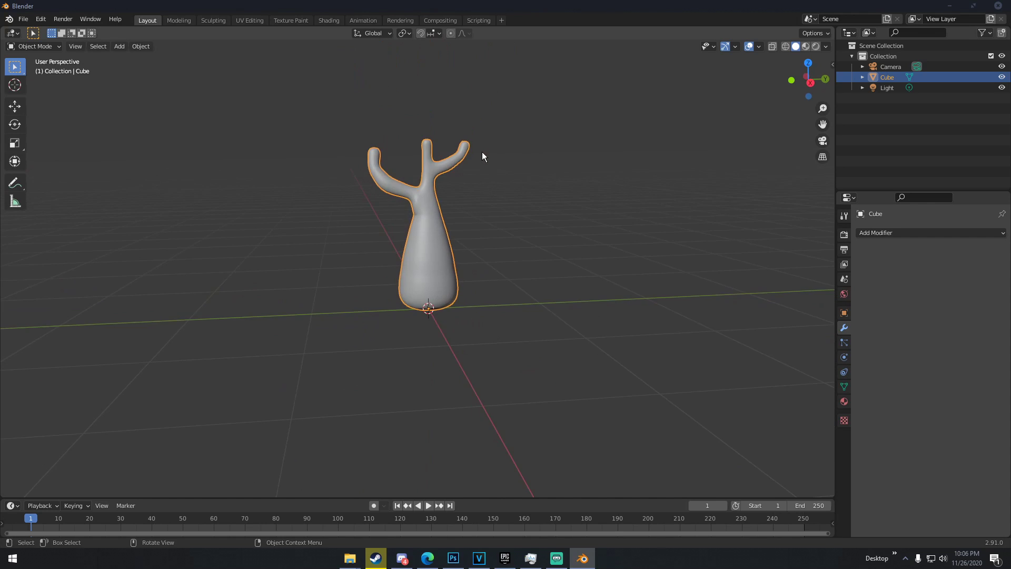
{"action": "scroll", "coordinate": [480, 152], "scroll_direction": "up", "scroll_amount": 5}
{"action": "scroll", "coordinate": [484, 140], "scroll_direction": "down", "scroll_amount": 5}
{"action": "mouse_move", "coordinate": [442, 244]}
{"action": "middle_mouse_down"}
{"action": "mouse_move", "coordinate": [407, 226]}
{"action": "mouse_move", "coordinate": [388, 195]}
{"action": "middle_mouse_up"}
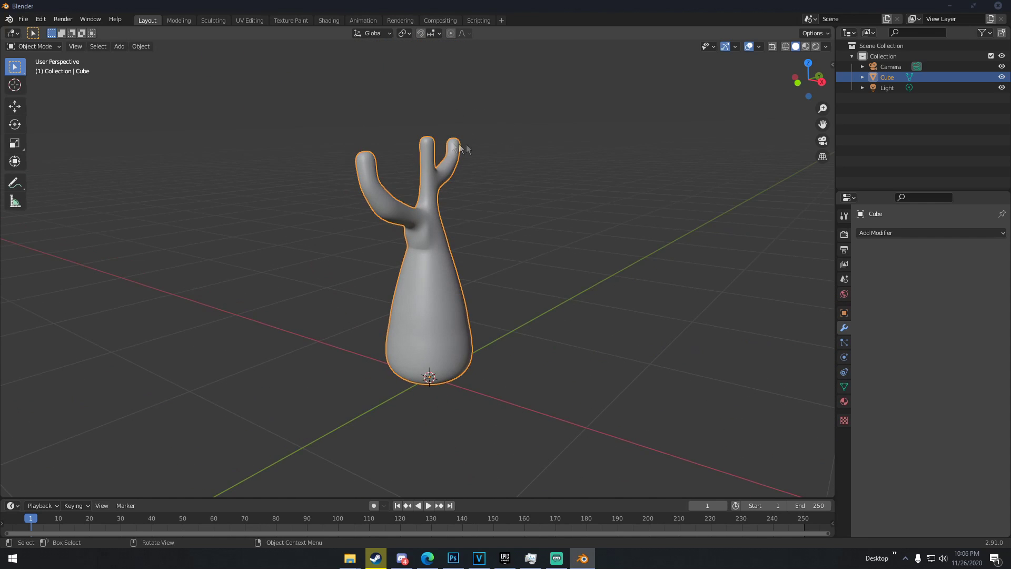
{"action": "middle_click_drag", "start_coordinate": [464, 127], "coordinate": [360, 138]}
{"action": "scroll", "coordinate": [408, 193], "scroll_direction": "down", "scroll_amount": 4}
{"action": "middle_click_drag", "start_coordinate": [408, 194], "coordinate": [502, 190]}
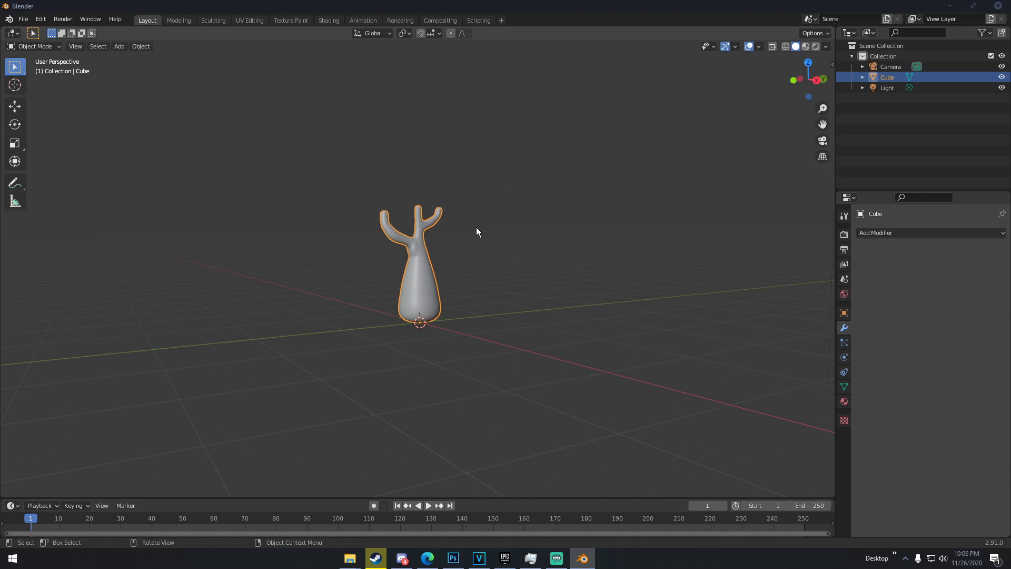
- Add a UV sphere mesh at the tree's base
{"action": "middle_click_drag", "start_coordinate": [477, 228], "coordinate": [457, 240]}
{"action": "key", "text": "shift+a"}
{"action": "mouse_move", "coordinate": [457, 237]}
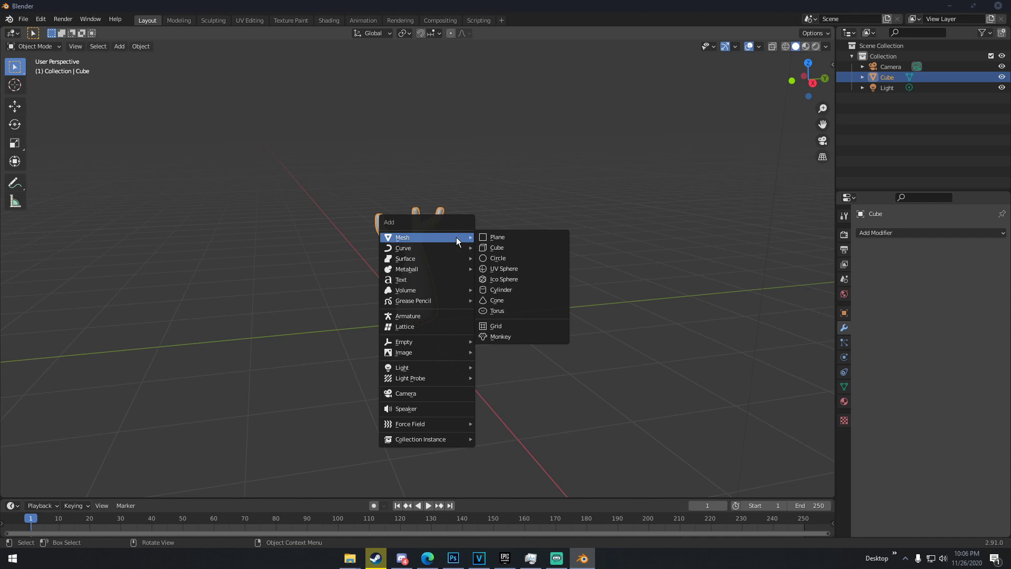
{"action": "left_click", "coordinate": [503, 269]}
{"action": "middle_click_drag", "start_coordinate": [463, 286], "coordinate": [536, 293]}
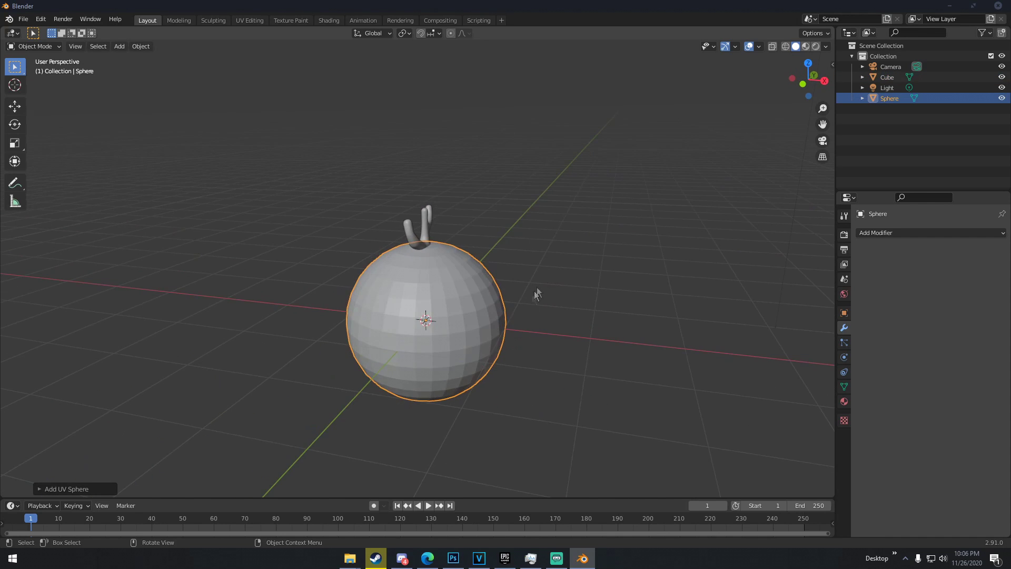
- Move the sphere clear of the tree, up beside its branches, and scale it down
{"action": "key", "text": "g"}
{"action": "left_click", "coordinate": [622, 143]}
{"action": "mouse_move", "coordinate": [623, 143]}
{"action": "middle_mouse_down"}
{"action": "mouse_move", "coordinate": [592, 148]}
{"action": "mouse_move", "coordinate": [606, 140]}
{"action": "middle_mouse_up"}
{"action": "key", "text": "s"}
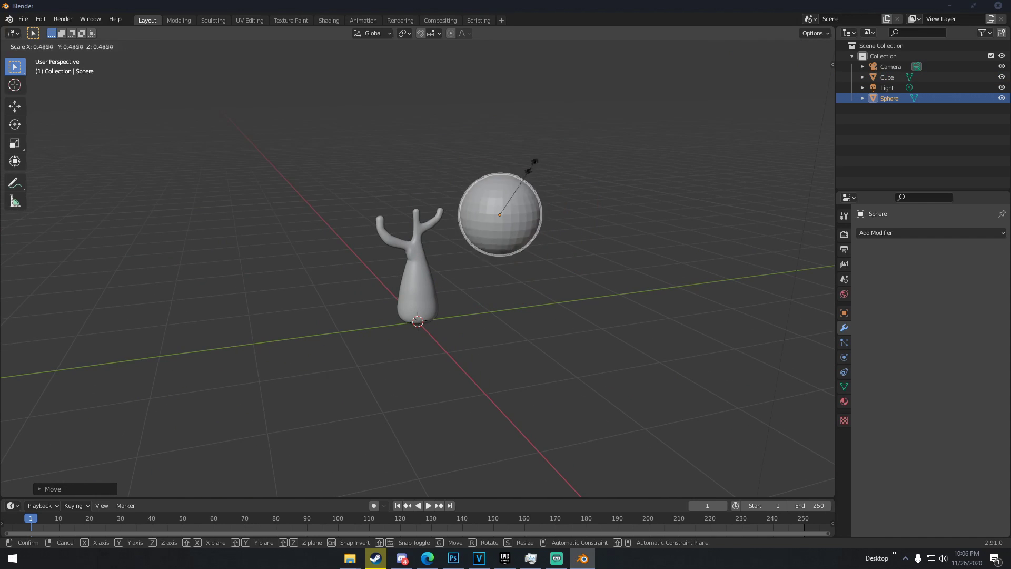
{"action": "left_click", "coordinate": [513, 205]}
{"action": "scroll", "coordinate": [542, 233], "scroll_direction": "up", "scroll_amount": 5}
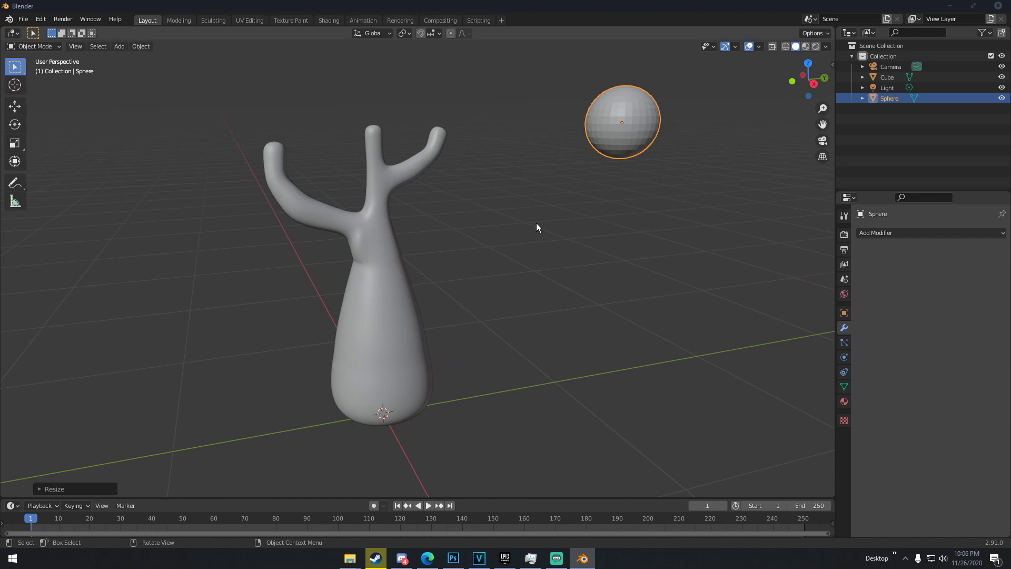
- Add a level 2 Subdivision modifier to the sphere and shade it smooth
{"action": "key", "text": "ctrl+2"}
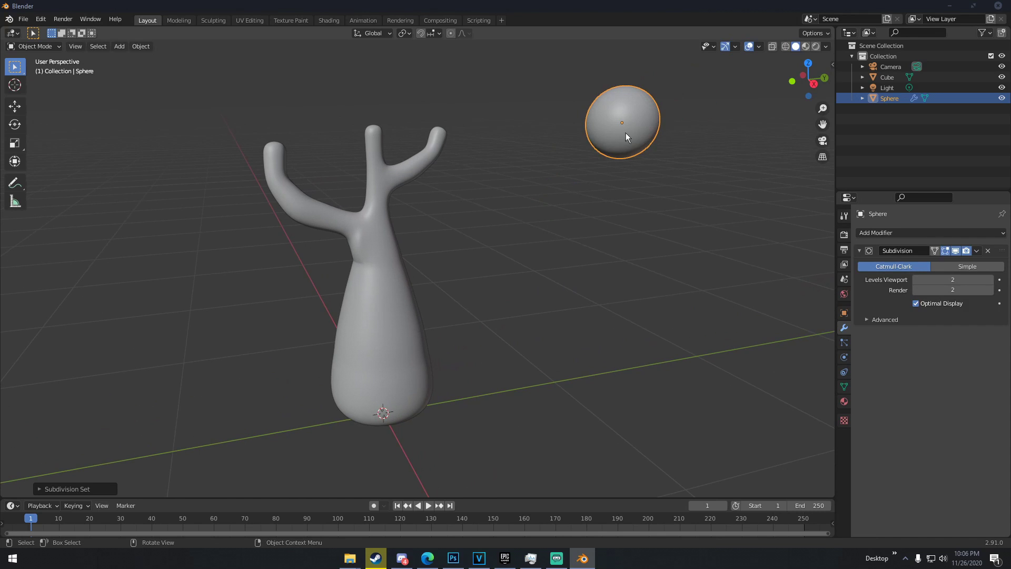
{"action": "right_click", "coordinate": [608, 125]}
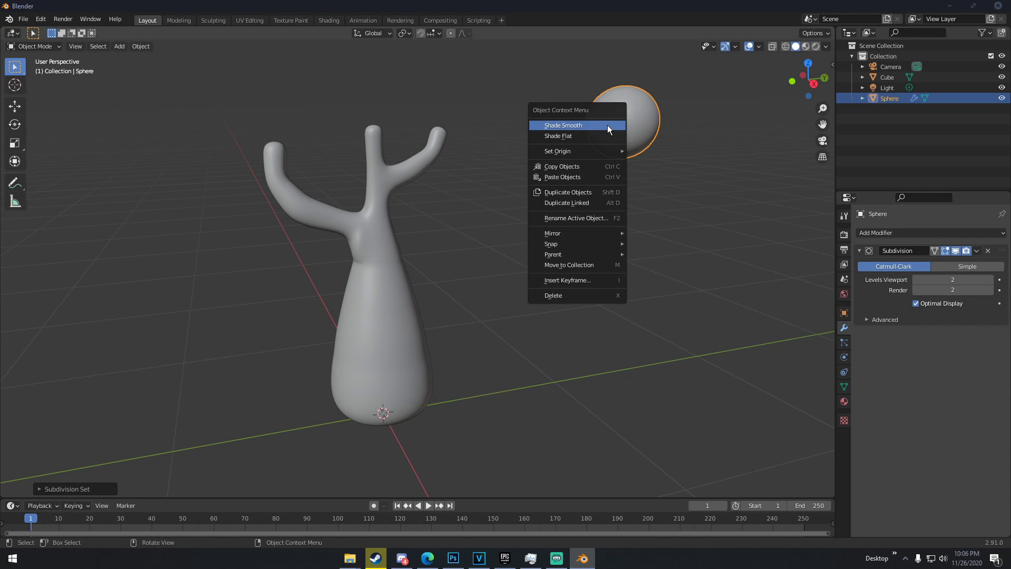
{"action": "left_click", "coordinate": [555, 127]}
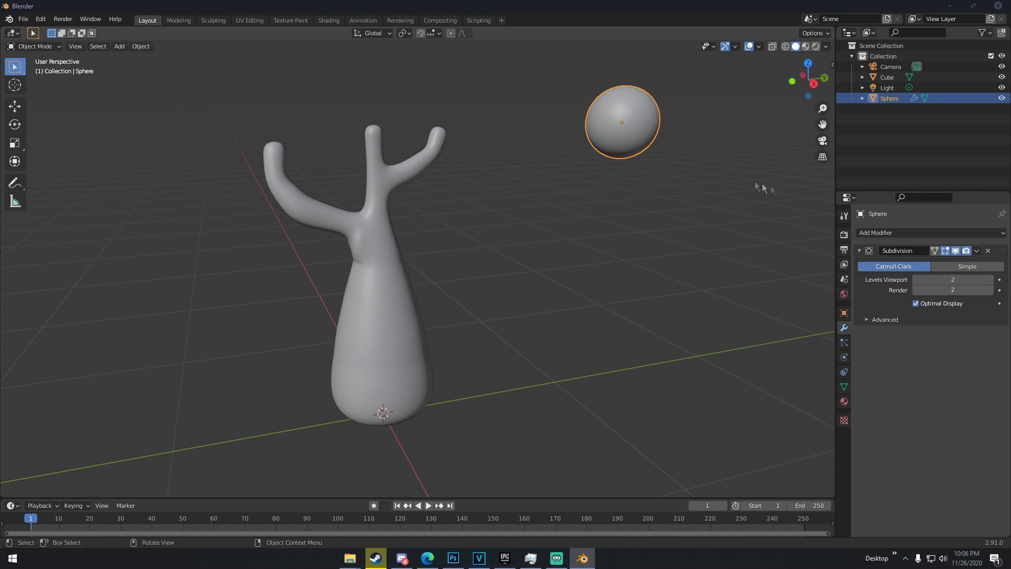
- Apply the sphere's Subdivision modifier
{"action": "left_click", "coordinate": [977, 252]}
{"action": "left_click", "coordinate": [965, 260]}
{"action": "middle_click_drag", "start_coordinate": [695, 195], "coordinate": [679, 189]}
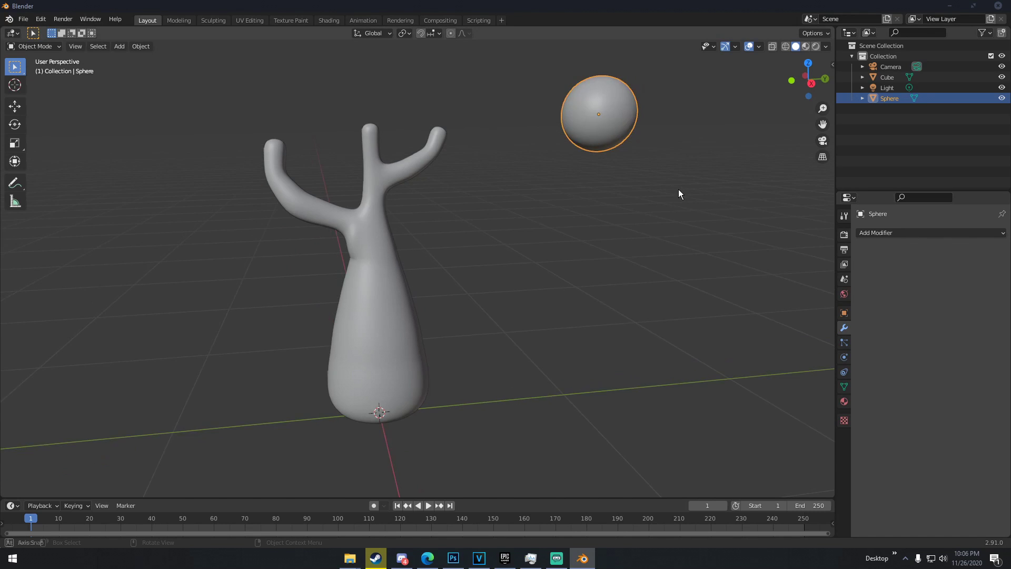
- Move the sphere onto the tip of the tree's central branch and adjust its size to suit the tree
{"action": "scroll", "coordinate": [581, 232], "scroll_direction": "down", "scroll_amount": 5}
{"action": "middle_click_drag", "start_coordinate": [580, 231], "coordinate": [661, 244]}
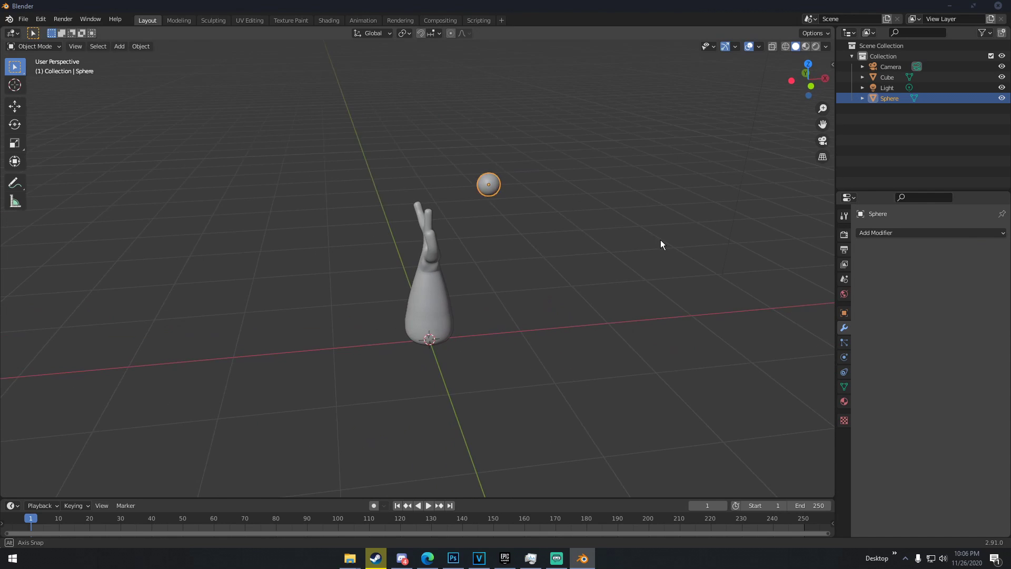
{"action": "key", "text": "g"}
{"action": "left_click", "coordinate": [581, 255]}
{"action": "middle_click_drag", "start_coordinate": [580, 255], "coordinate": [501, 182]}
{"action": "key", "text": "g"}
{"action": "left_click", "coordinate": [498, 205]}
{"action": "key", "text": "g"}
{"action": "left_click", "coordinate": [644, 187]}
{"action": "key", "text": "s"}
{"action": "left_click", "coordinate": [626, 187]}
{"action": "key", "text": "g"}
{"action": "left_click", "coordinate": [449, 165]}
{"action": "scroll", "coordinate": [480, 160], "scroll_direction": "up", "scroll_amount": 4}
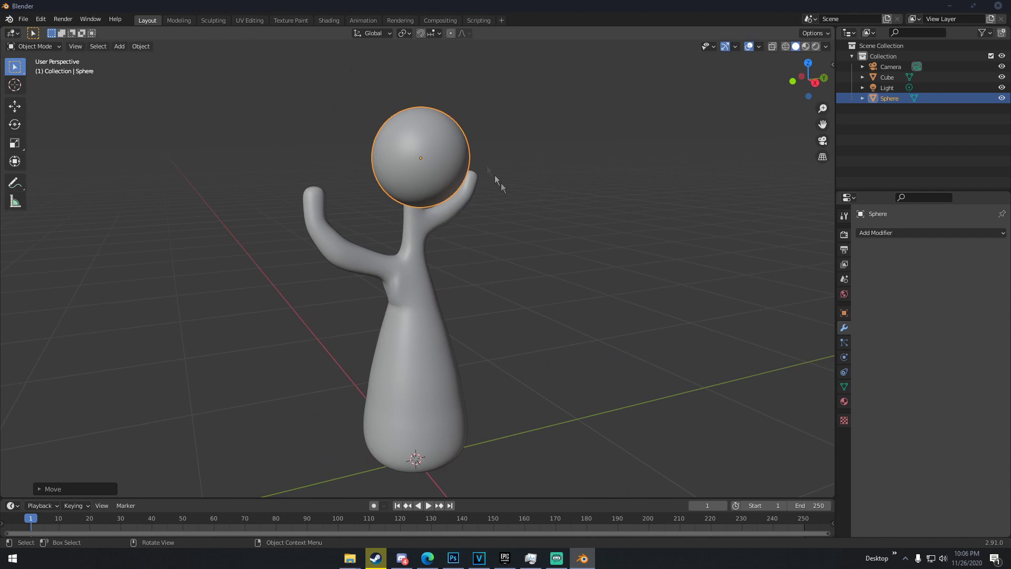
- Flatten the sphere along the global Z axis into an ellipsoid
{"action": "key", "text": "s"}
{"action": "key", "text": "z"}
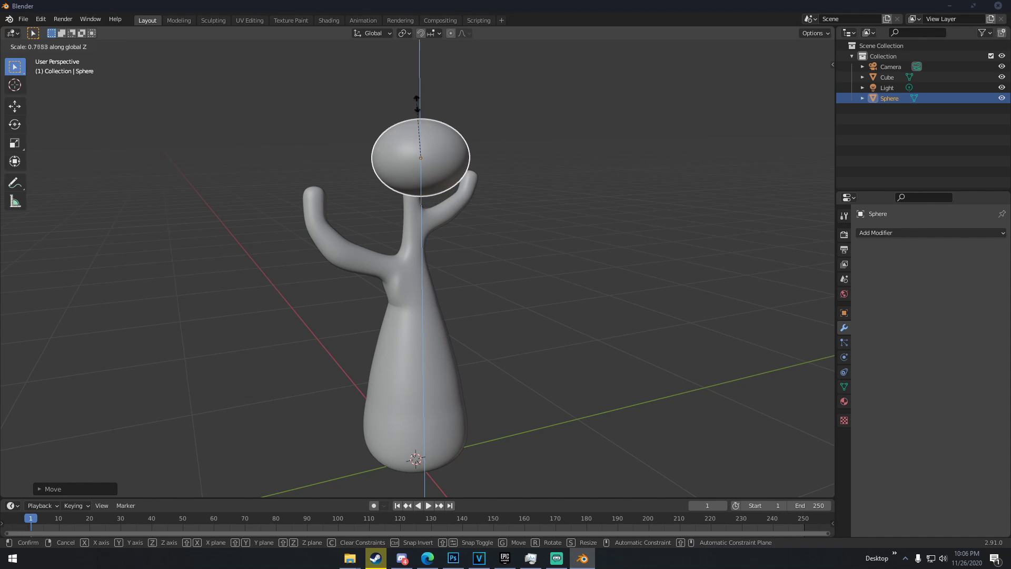
{"action": "left_click", "coordinate": [421, 112]}
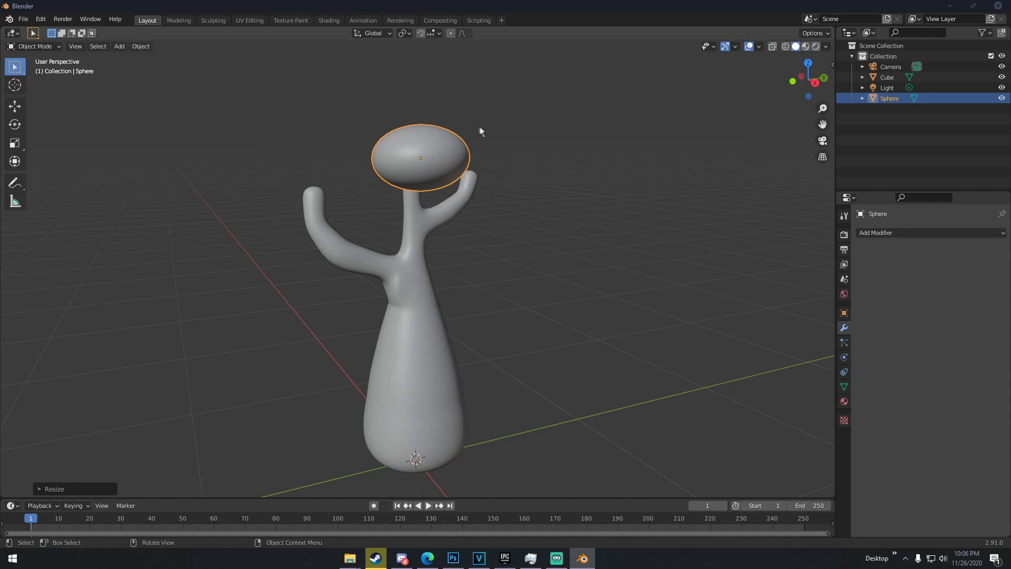
- Reposition and resize the flattened sphere over the central branch, and tilt it with a trackball rotation
{"action": "key", "text": "g"}
{"action": "left_click", "coordinate": [472, 145]}
{"action": "mouse_move", "coordinate": [472, 144]}
{"action": "middle_mouse_down"}
{"action": "mouse_move", "coordinate": [427, 160]}
{"action": "mouse_move", "coordinate": [479, 142]}
{"action": "middle_mouse_up"}
{"action": "key", "text": "s"}
{"action": "left_click", "coordinate": [482, 163]}
{"action": "key", "text": "g"}
{"action": "key", "text": "r"}
{"action": "key", "text": "r"}
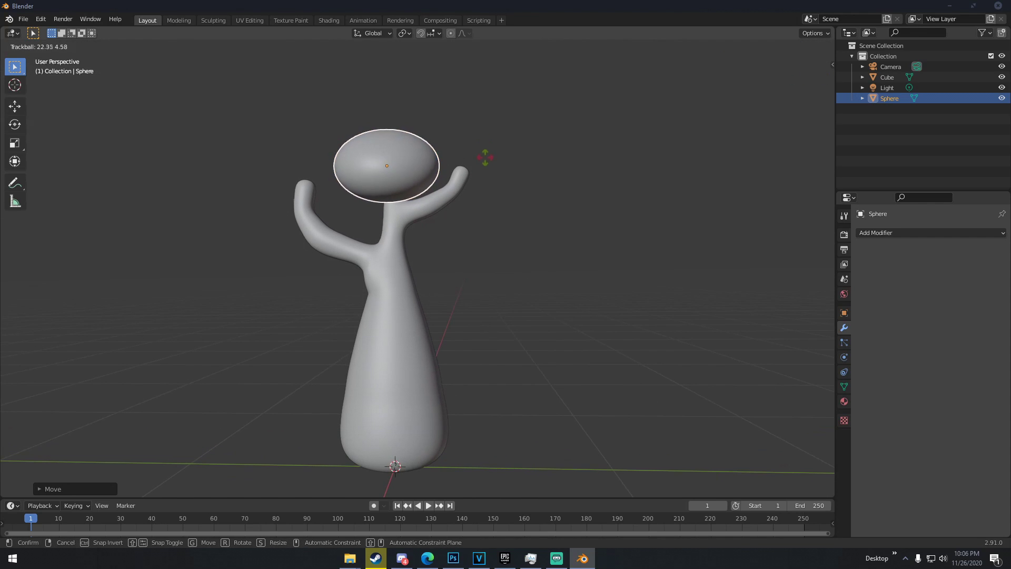
{"action": "left_click", "coordinate": [541, 148]}
- Duplicate the flattened sphere over the short side branch, tilting the copy freely and scaling it along Z
{"action": "middle_click_drag", "start_coordinate": [541, 146], "coordinate": [523, 159]}
{"action": "key", "text": "shift+d"}
{"action": "left_click", "coordinate": [573, 134]}
{"action": "key", "text": "r"}
{"action": "key", "text": "r"}
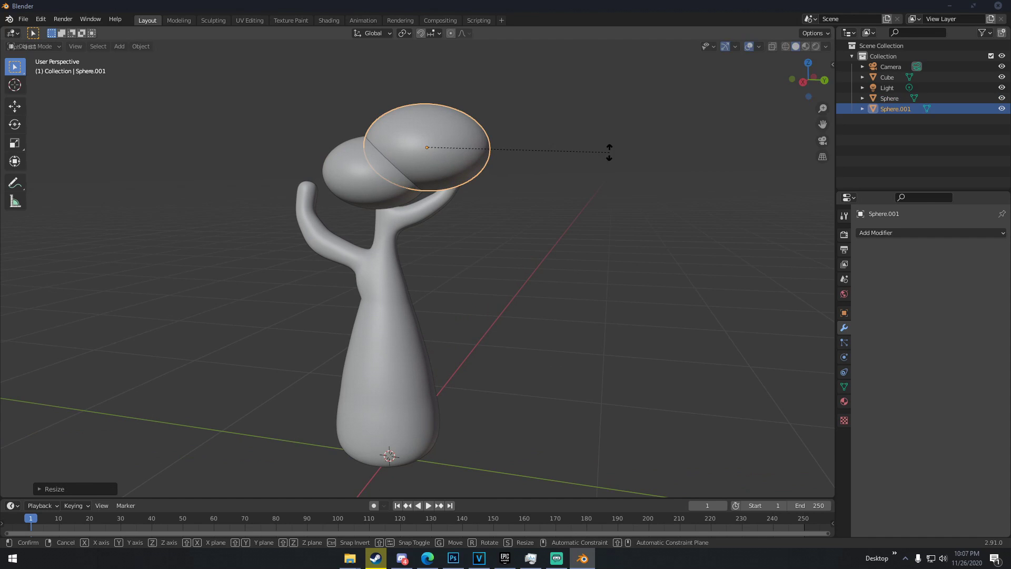
{"action": "left_click", "coordinate": [509, 119]}
{"action": "key", "text": "s"}
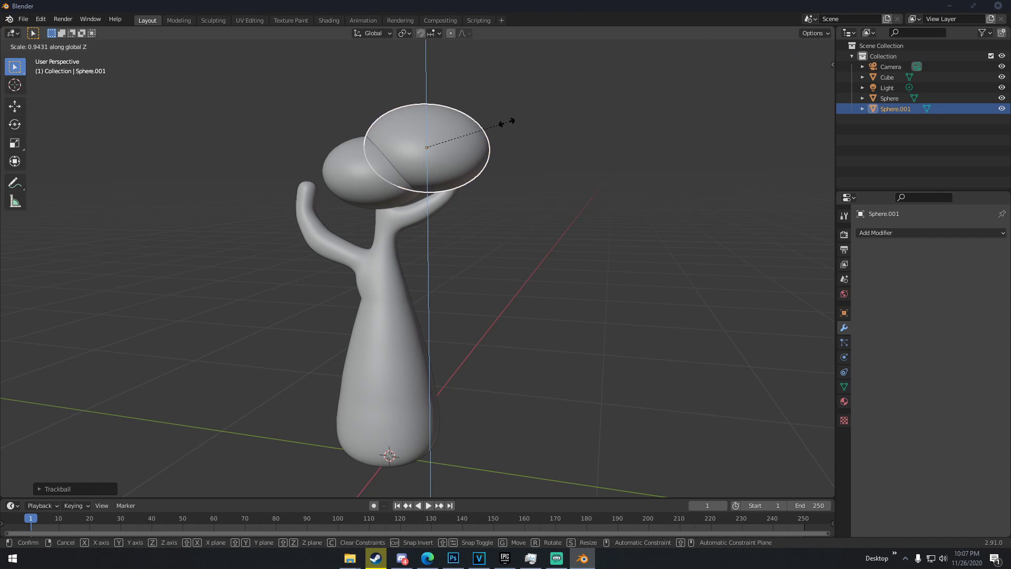
{"action": "left_click", "coordinate": [503, 125]}
- Duplicate the foliage ellipsoid over the short side branch and move the new copy to another side of the crown
{"action": "middle_click_drag", "start_coordinate": [503, 126], "coordinate": [526, 135]}
{"action": "mouse_move", "coordinate": [550, 142]}
{"action": "middle_mouse_down"}
{"action": "mouse_move", "coordinate": [533, 140]}
{"action": "mouse_move", "coordinate": [548, 147]}
{"action": "middle_mouse_up"}
{"action": "key", "text": "shift+d"}
{"action": "left_click", "coordinate": [460, 205]}
{"action": "middle_click_drag", "start_coordinate": [459, 205], "coordinate": [544, 194]}
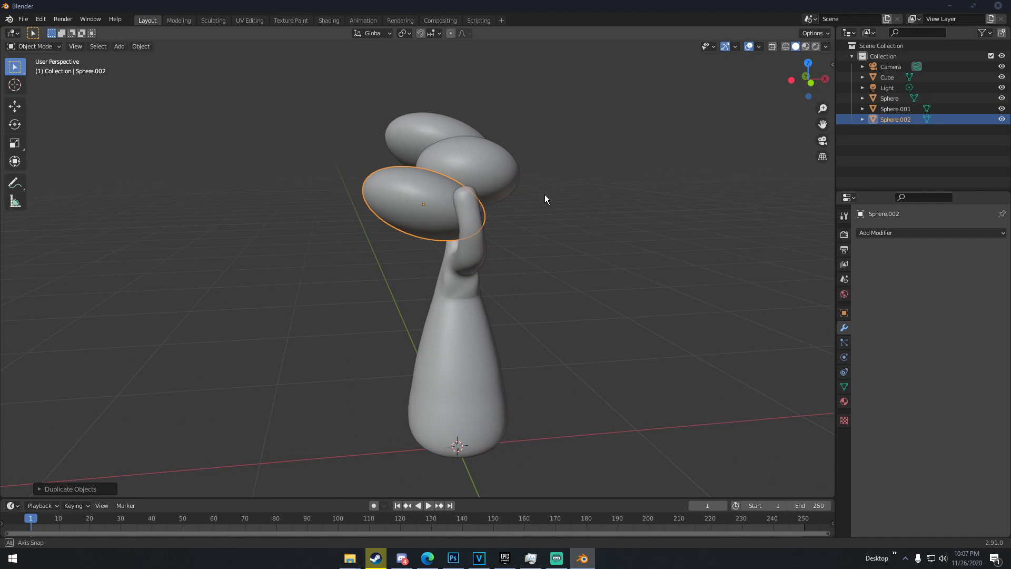
{"action": "key", "text": "g"}
{"action": "left_click", "coordinate": [578, 96]}
{"action": "middle_click_drag", "start_coordinate": [578, 96], "coordinate": [558, 127]}
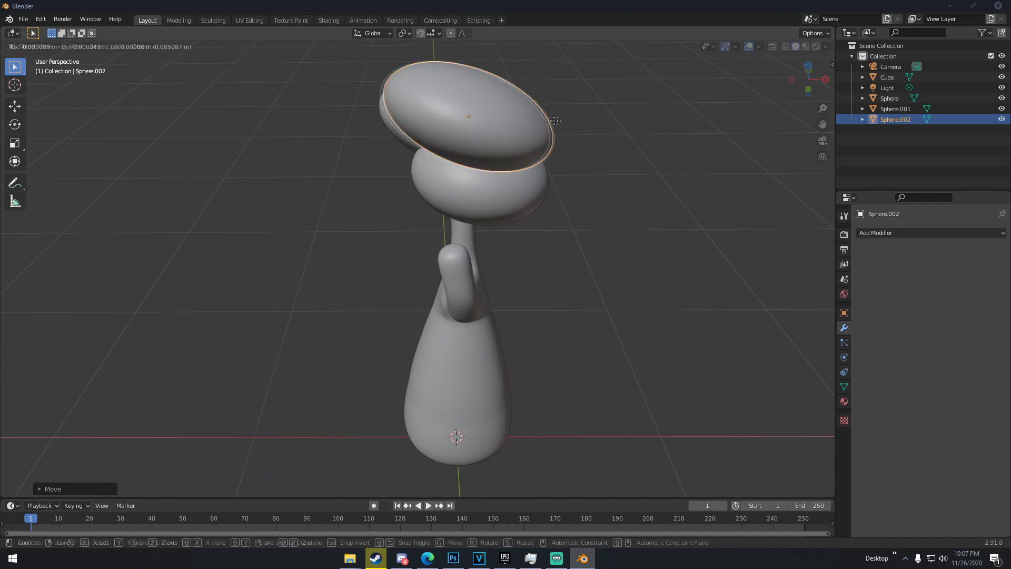
- Tilt the third foliage ellipsoid with a trackball rotation and adjust its scale
{"action": "key", "text": "r"}
{"action": "key", "text": "r"}
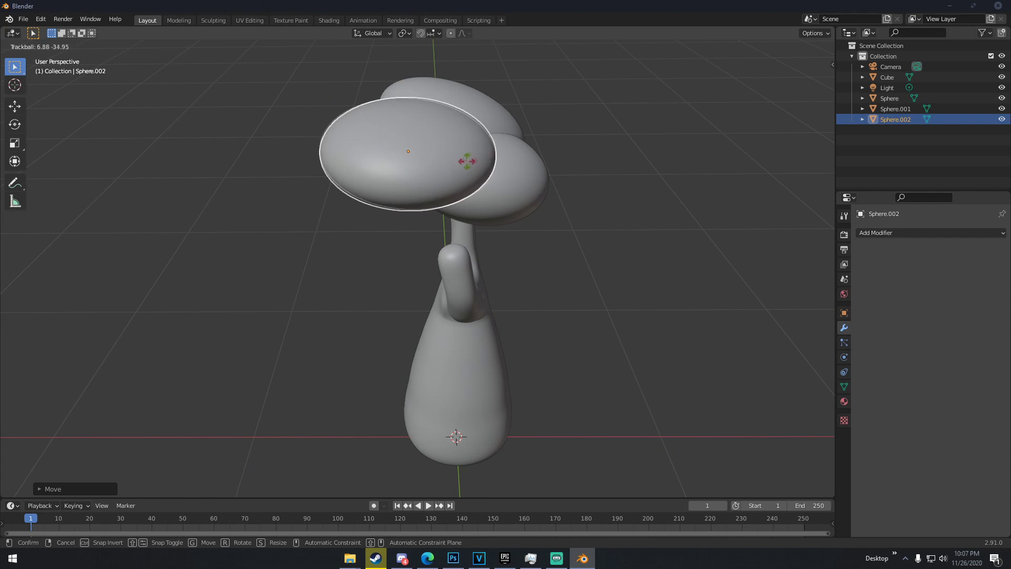
{"action": "left_click", "coordinate": [478, 156]}
{"action": "key", "text": "s"}
{"action": "left_click", "coordinate": [473, 135]}
- Duplicate the third foliage ellipsoid and position the copy to fill out the crown
{"action": "middle_click_drag", "start_coordinate": [473, 135], "coordinate": [457, 122]}
{"action": "key", "text": "shift+d"}
{"action": "left_click", "coordinate": [549, 102]}
{"action": "middle_click_drag", "start_coordinate": [550, 102], "coordinate": [444, 173]}
{"action": "key", "text": "g"}
{"action": "left_click", "coordinate": [442, 105]}
- Duplicate a foliage ellipsoid onto the tip of the long curved side branch and scale the copy along Z
{"action": "left_click", "coordinate": [414, 207]}
{"action": "middle_click_drag", "start_coordinate": [418, 208], "coordinate": [464, 184]}
{"action": "key", "text": "shift+d"}
{"action": "left_click", "coordinate": [386, 204]}
{"action": "key", "text": "s"}
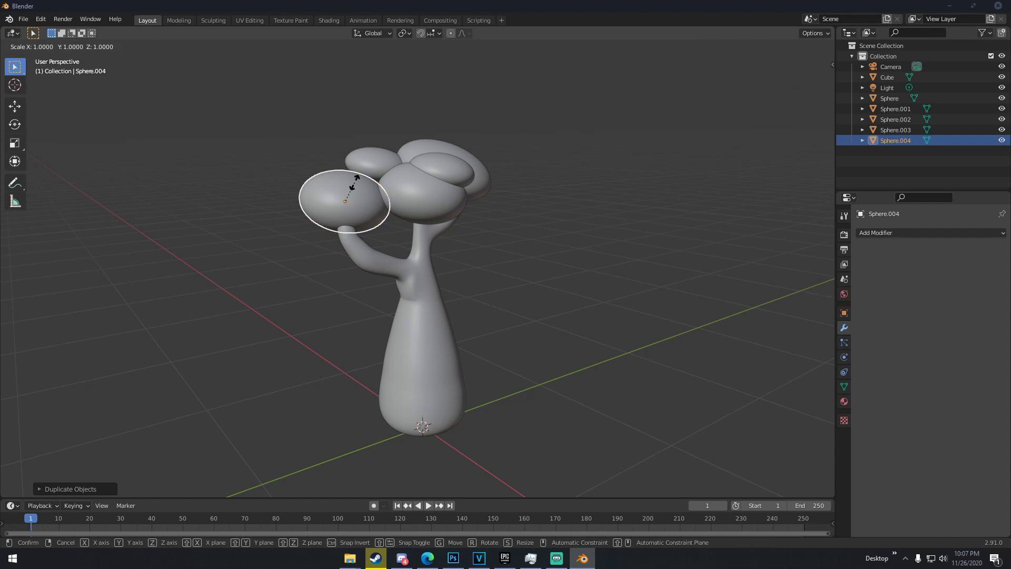
{"action": "key", "text": "z"}
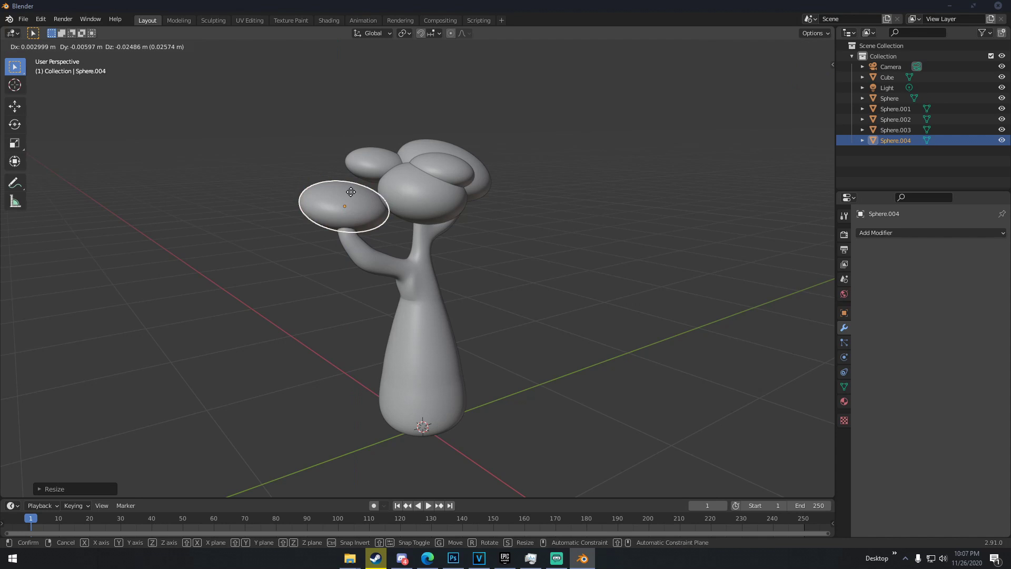
{"action": "left_click", "coordinate": [349, 189]}
- Duplicate the ellipsoid on the long side branch, scale the copy, and position it between that branch and the crown
{"action": "middle_click_drag", "start_coordinate": [349, 188], "coordinate": [372, 216]}
{"action": "key", "text": "shift+d"}
{"action": "left_click", "coordinate": [387, 191]}
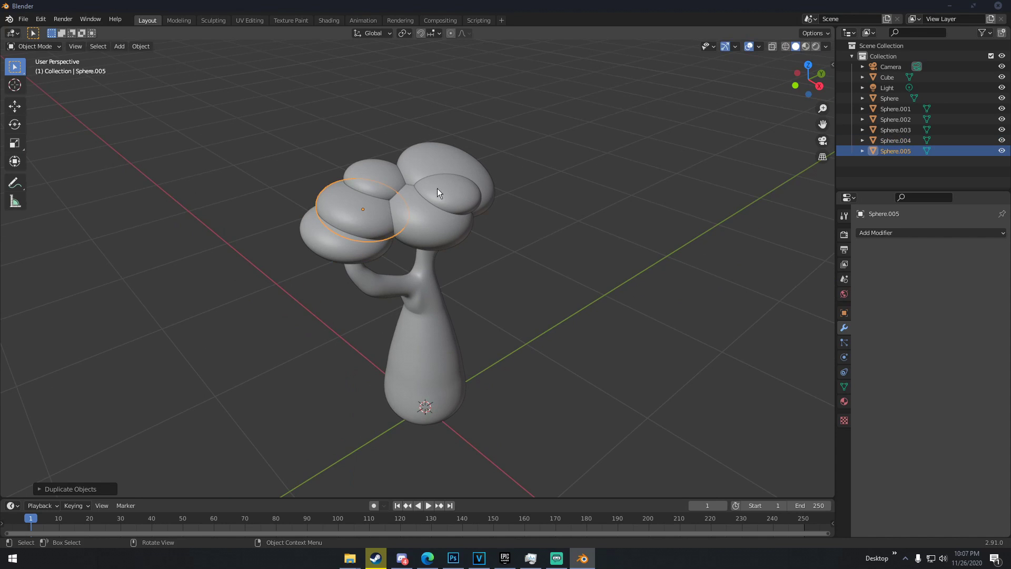
{"action": "key", "text": "s"}
{"action": "left_click", "coordinate": [413, 195]}
{"action": "mouse_move", "coordinate": [412, 195]}
{"action": "middle_mouse_down"}
{"action": "mouse_move", "coordinate": [398, 138]}
{"action": "mouse_move", "coordinate": [373, 144]}
{"action": "mouse_move", "coordinate": [414, 163]}
{"action": "mouse_move", "coordinate": [421, 191]}
{"action": "mouse_move", "coordinate": [412, 186]}
{"action": "middle_mouse_up"}
{"action": "key", "text": "g"}
{"action": "left_click", "coordinate": [398, 133]}
- Duplicate the central foliage ellipsoid into the lower front gap of the crown and adjust the copy's overall and Z scale
{"action": "left_click", "coordinate": [421, 213]}
{"action": "key", "text": "shift+d"}
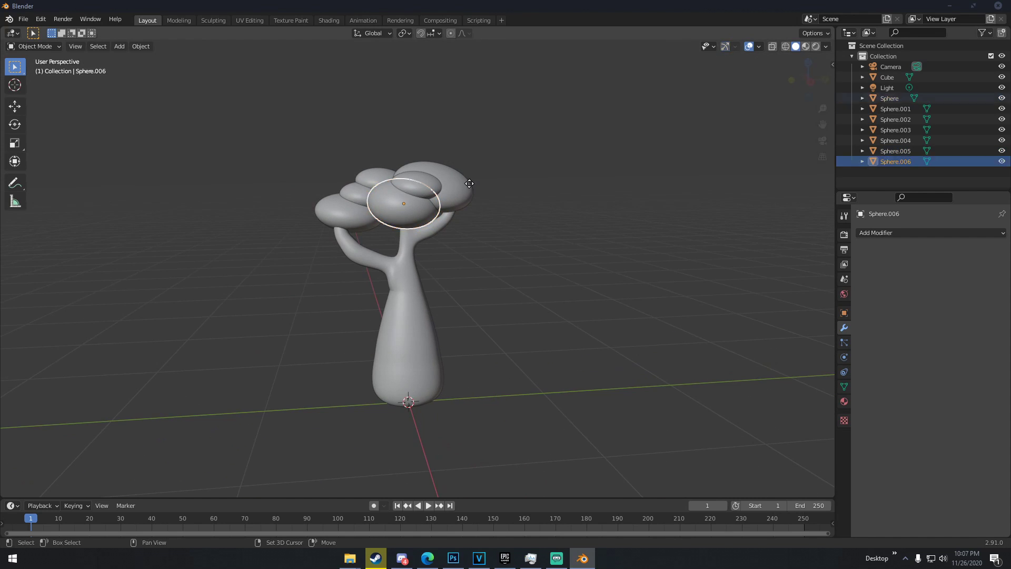
{"action": "left_click", "coordinate": [445, 205]}
{"action": "key", "text": "s"}
{"action": "key", "text": "z"}
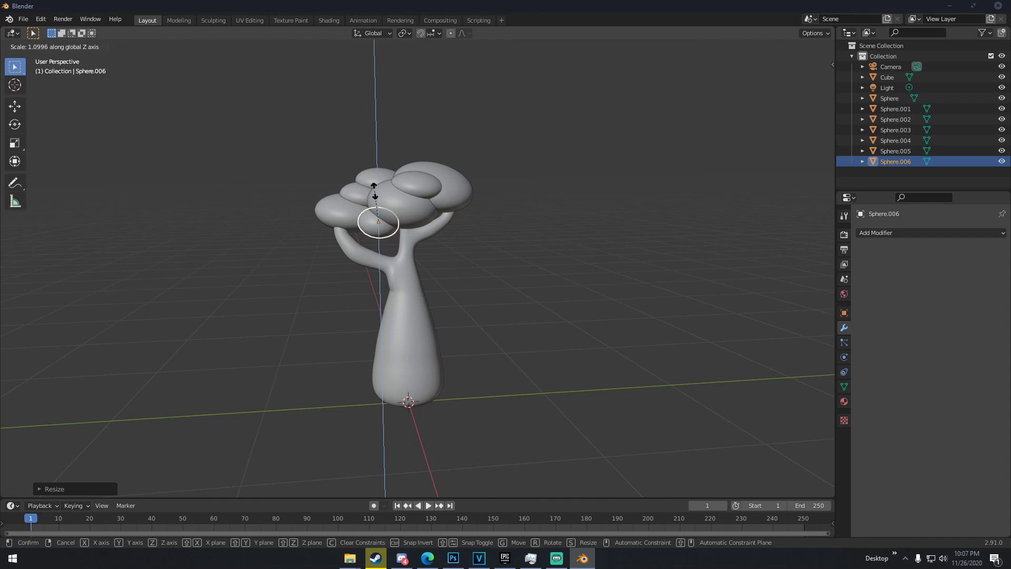
{"action": "left_click", "coordinate": [377, 195]}
{"action": "key", "text": "s"}
{"action": "left_click", "coordinate": [452, 201]}
{"action": "middle_click_drag", "start_coordinate": [452, 201], "coordinate": [497, 242]}
{"action": "left_click", "coordinate": [474, 185]}
- Rescale the foliage ellipsoid at the top of the crown
{"action": "scroll", "coordinate": [513, 188], "scroll_direction": "up", "scroll_amount": 4}
{"action": "scroll", "coordinate": [460, 197], "scroll_direction": "down", "scroll_amount": 4}
{"action": "scroll", "coordinate": [494, 216], "scroll_direction": "up", "scroll_amount": 4}
{"action": "scroll", "coordinate": [444, 213], "scroll_direction": "down", "scroll_amount": 1}
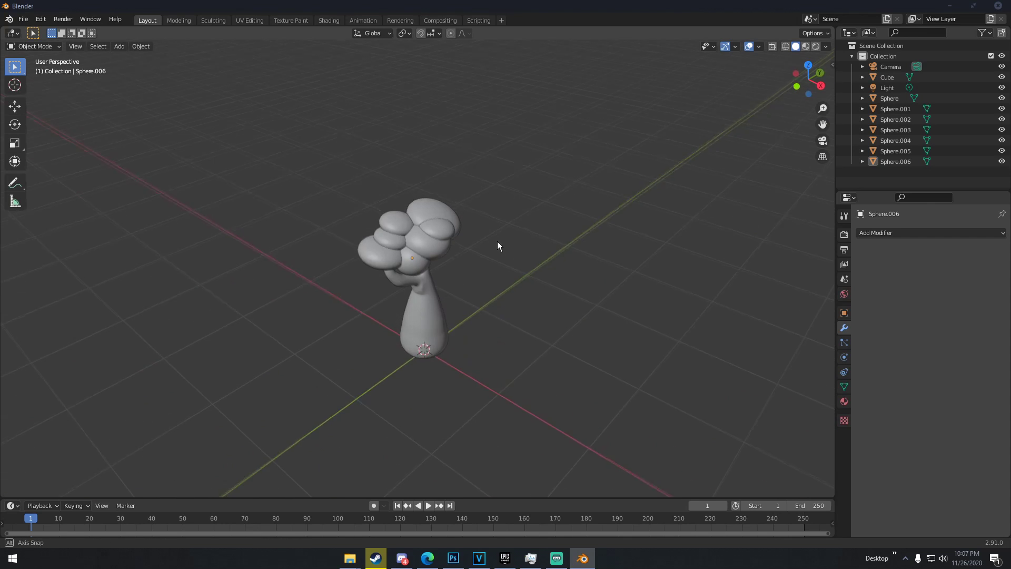
{"action": "scroll", "coordinate": [497, 243], "scroll_direction": "up", "scroll_amount": 3}
{"action": "left_click", "coordinate": [393, 179]}
{"action": "key", "text": "s"}
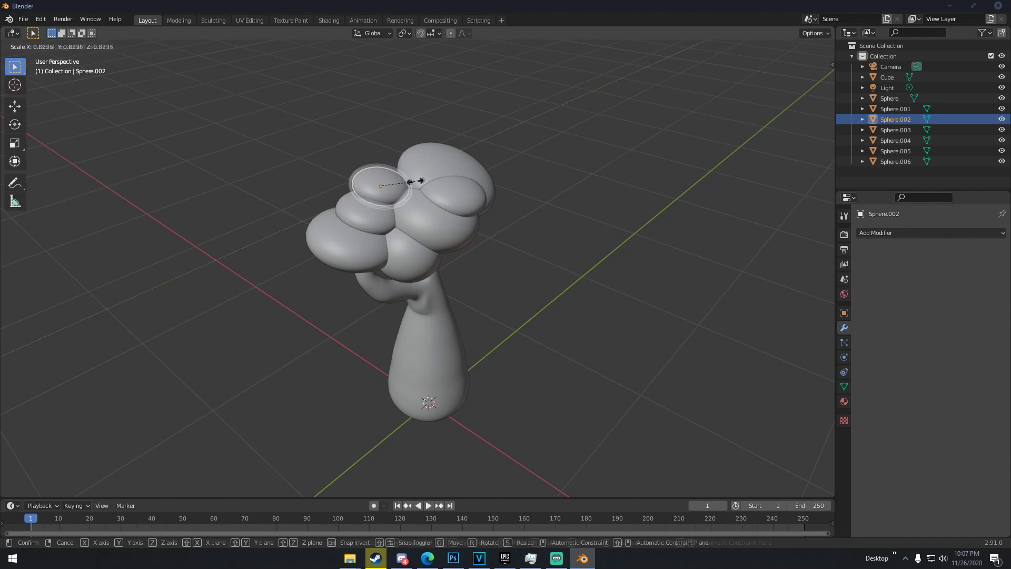
{"action": "left_click", "coordinate": [409, 180]}
{"action": "middle_click_drag", "start_coordinate": [409, 180], "coordinate": [467, 166]}
{"action": "key", "text": "s"}
{"action": "left_click", "coordinate": [435, 152]}
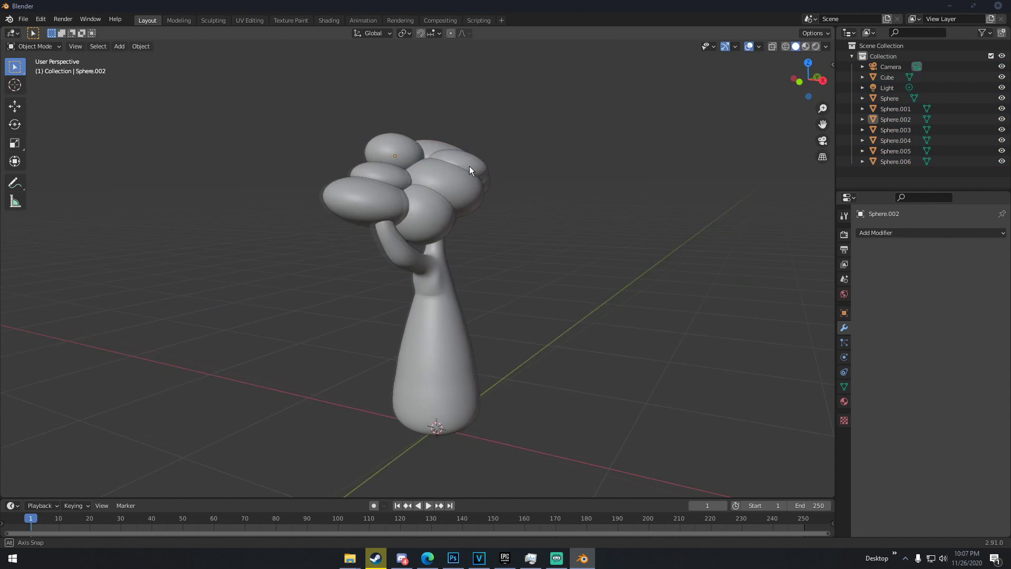
- Give the trunk a new material with a bright green base color
{"action": "scroll", "coordinate": [431, 286], "scroll_direction": "down", "scroll_amount": 4}
{"action": "left_click", "coordinate": [429, 325]}
{"action": "middle_click_drag", "start_coordinate": [429, 324], "coordinate": [375, 322]}
{"action": "scroll", "coordinate": [375, 322], "scroll_direction": "up", "scroll_amount": 5}
{"action": "middle_click_drag", "start_coordinate": [434, 295], "coordinate": [452, 303]}
{"action": "left_click", "coordinate": [845, 400]}
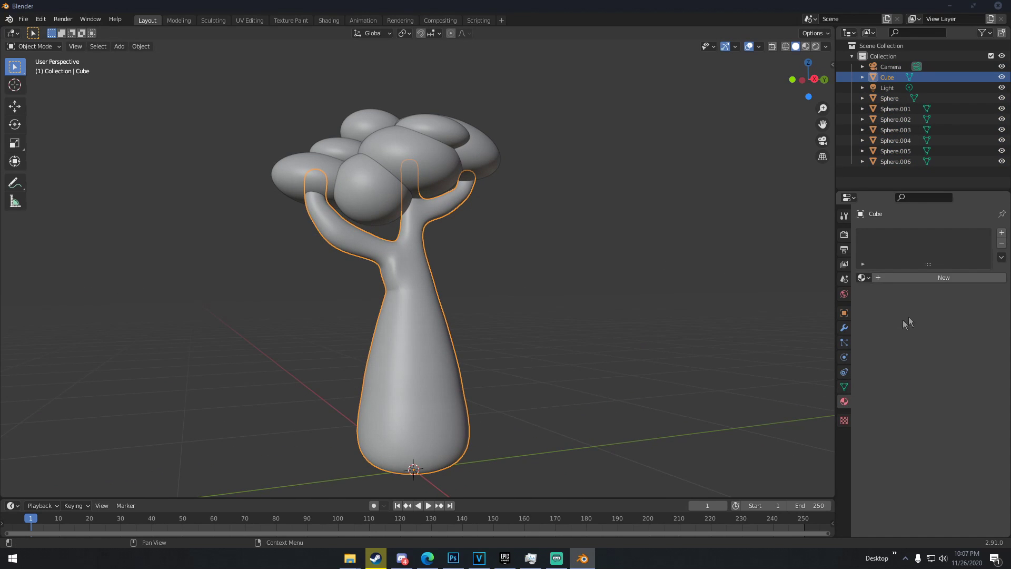
{"action": "left_click", "coordinate": [931, 278]}
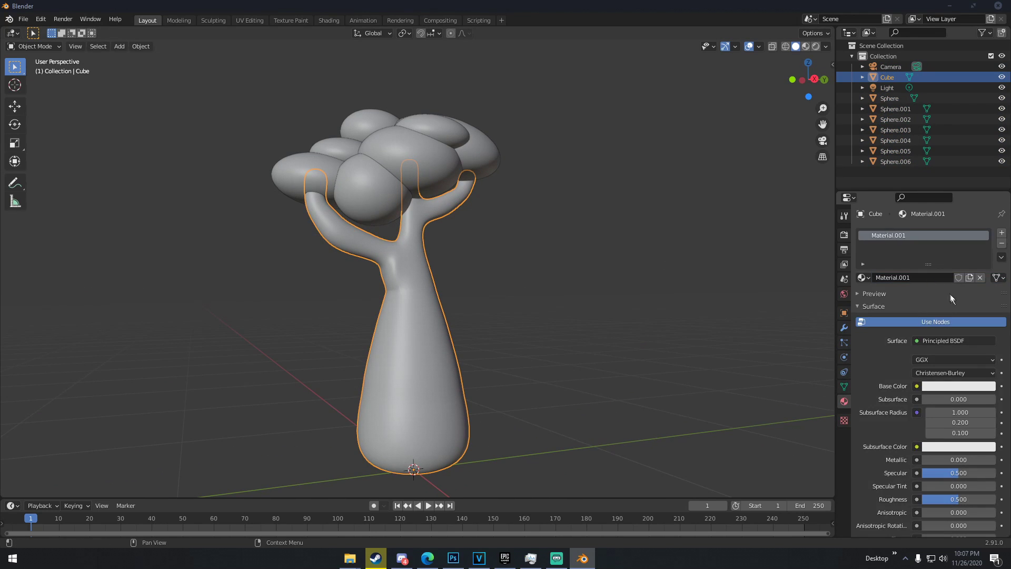
{"action": "left_click", "coordinate": [943, 385]}
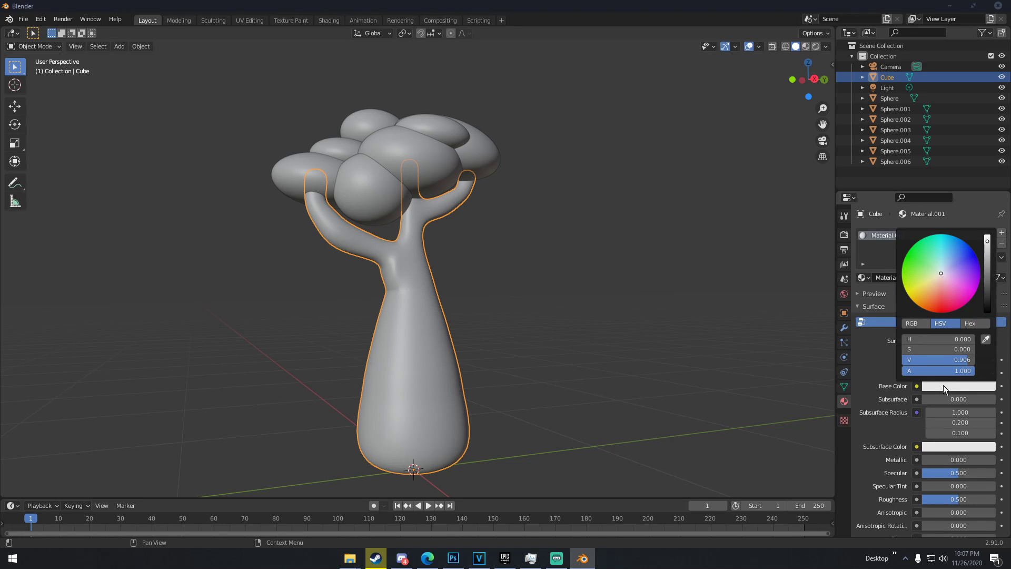
{"action": "left_click", "coordinate": [923, 261]}
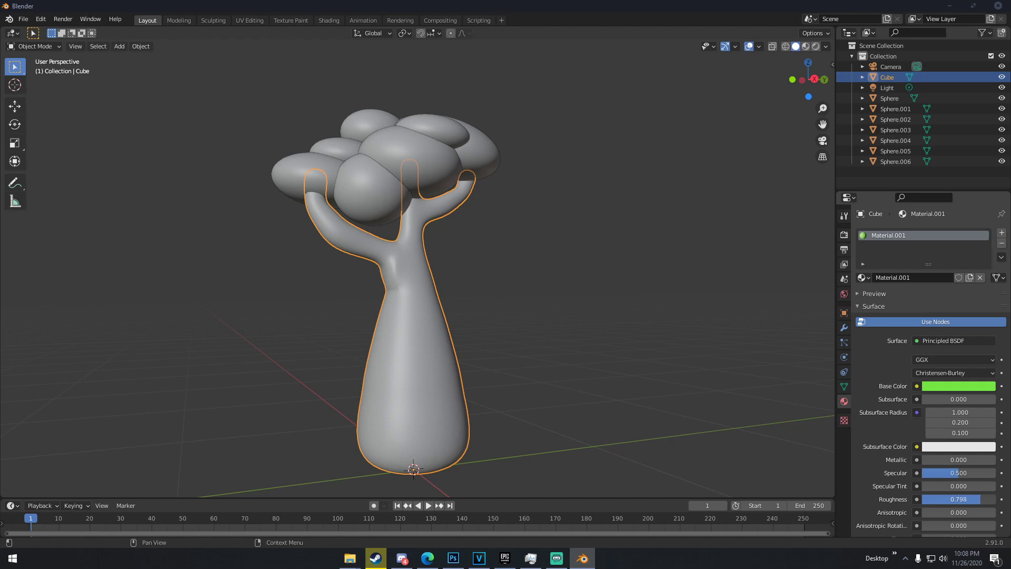
- Set the trunk material's roughness to 0.95
{"action": "left_click", "coordinate": [991, 499]}
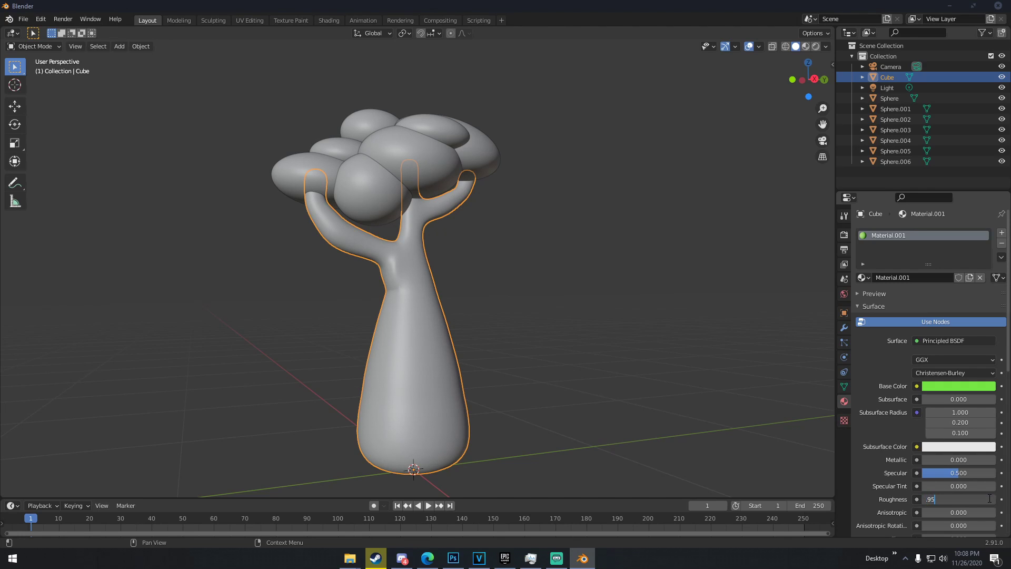
{"action": "key", "text": "Return"}
{"action": "scroll", "coordinate": [893, 407], "scroll_direction": "down", "scroll_amount": 1}
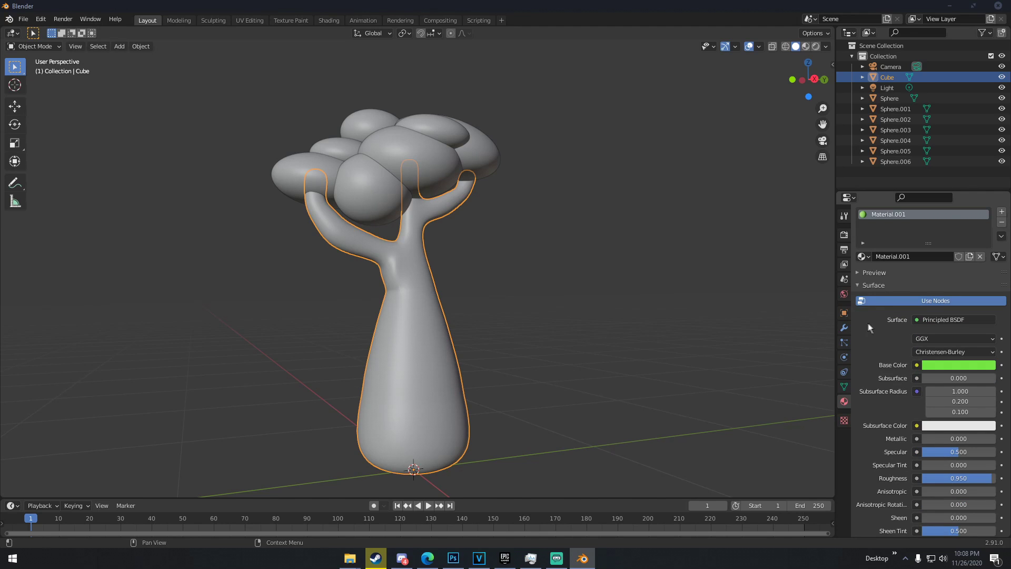
- Give the small upper foliage ellipsoid a new material with a dark green base color and a roughness of 0.95
{"action": "middle_click_drag", "start_coordinate": [546, 266], "coordinate": [543, 363]}
{"action": "left_click", "coordinate": [488, 323]}
{"action": "middle_click_drag", "start_coordinate": [489, 323], "coordinate": [539, 241]}
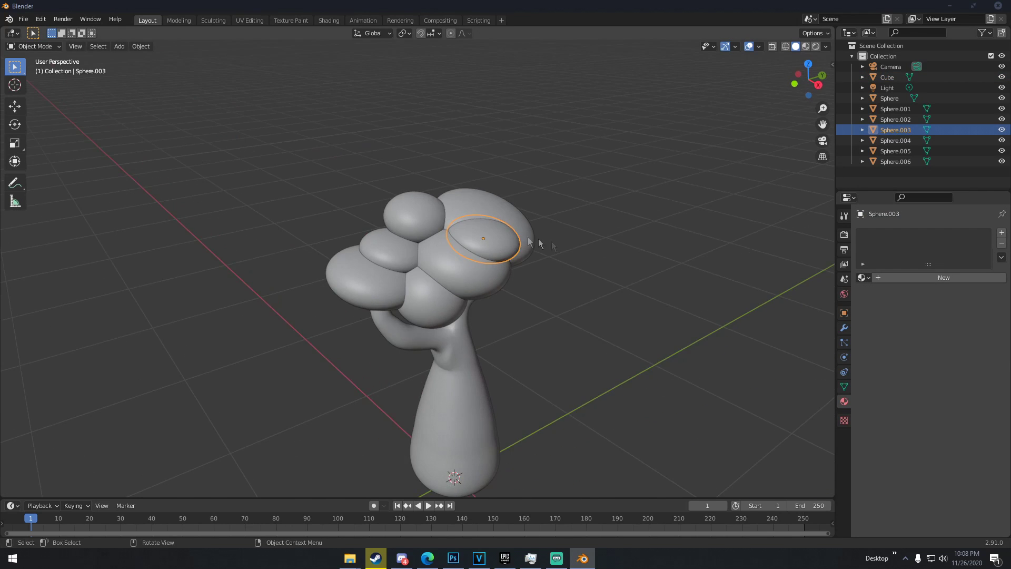
{"action": "left_click", "coordinate": [892, 278]}
{"action": "left_click", "coordinate": [937, 387]}
{"action": "left_click_drag", "start_coordinate": [921, 277], "coordinate": [912, 268]}
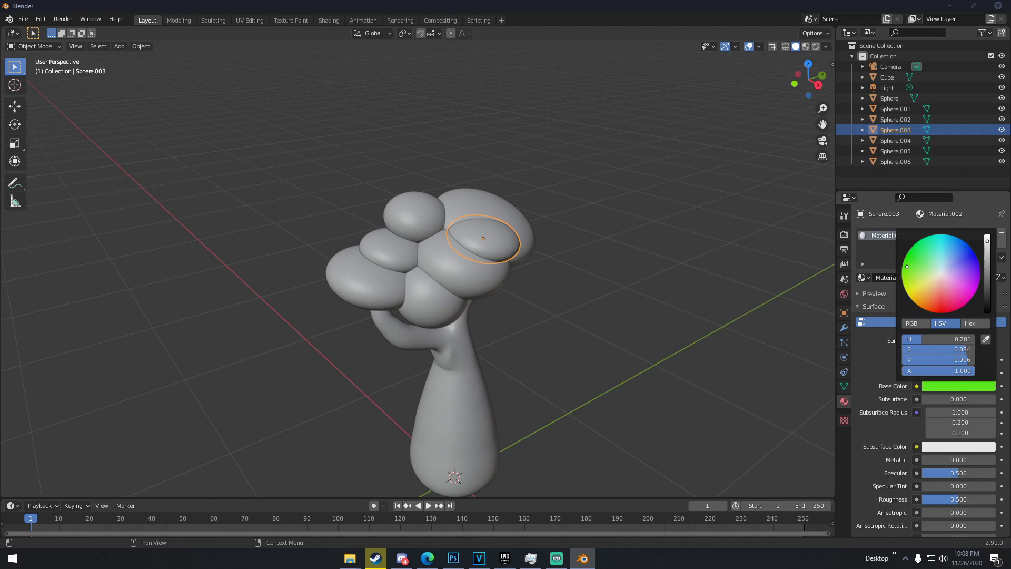
{"action": "left_click_drag", "start_coordinate": [988, 252], "coordinate": [987, 281]}
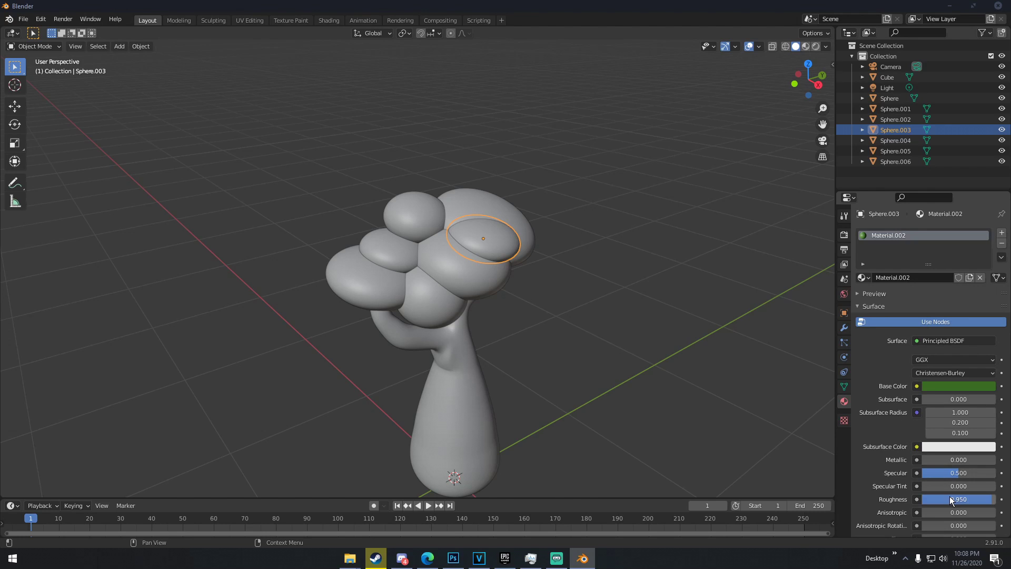
- Select all foliage ellipsoids, with the dark green one active, and copy its material to the selected objects
{"action": "middle_click_drag", "start_coordinate": [669, 320], "coordinate": [527, 227]}
{"action": "left_click", "coordinate": [513, 216]}
{"action": "left_click", "coordinate": [425, 212], "text": "shift"}
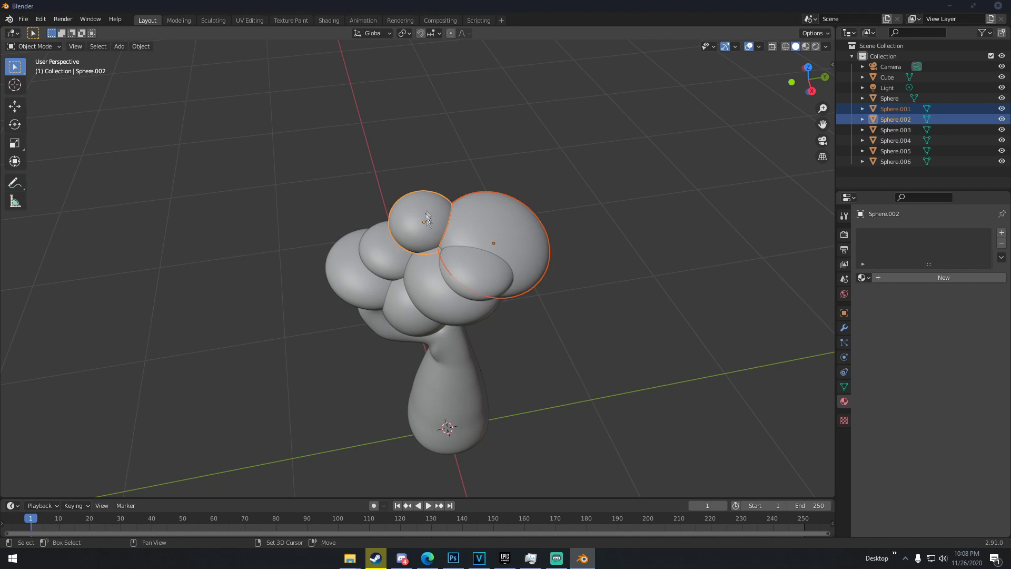
{"action": "left_click", "coordinate": [361, 241], "text": "shift"}
{"action": "left_click", "coordinate": [348, 272], "text": "shift"}
{"action": "left_click", "coordinate": [417, 306], "text": "shift"}
{"action": "left_click", "coordinate": [390, 274], "text": "shift"}
{"action": "middle_click_drag", "start_coordinate": [390, 274], "coordinate": [450, 219]}
{"action": "left_click", "coordinate": [450, 219], "text": "shift"}
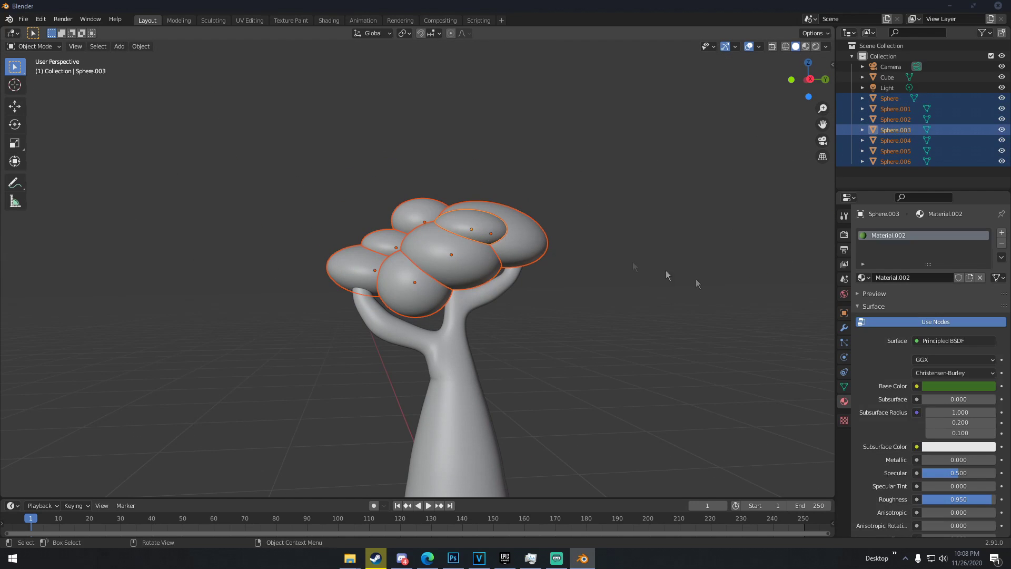
{"action": "left_click", "coordinate": [1001, 257]}
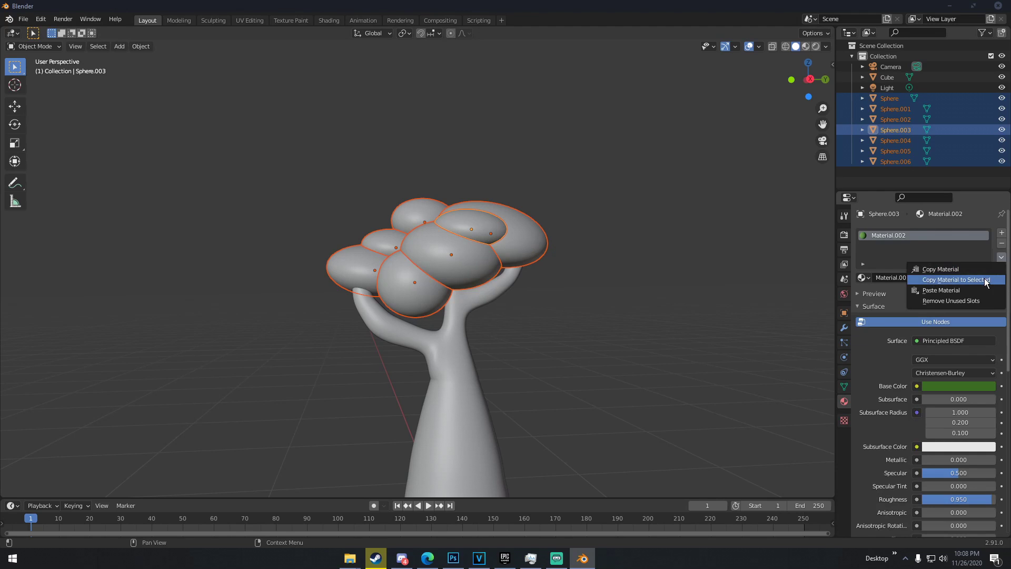
{"action": "left_click", "coordinate": [938, 281]}
- Set the render engine to Cycles and the device to GPU Compute
{"action": "left_click", "coordinate": [845, 233]}
{"action": "left_click", "coordinate": [935, 233]}
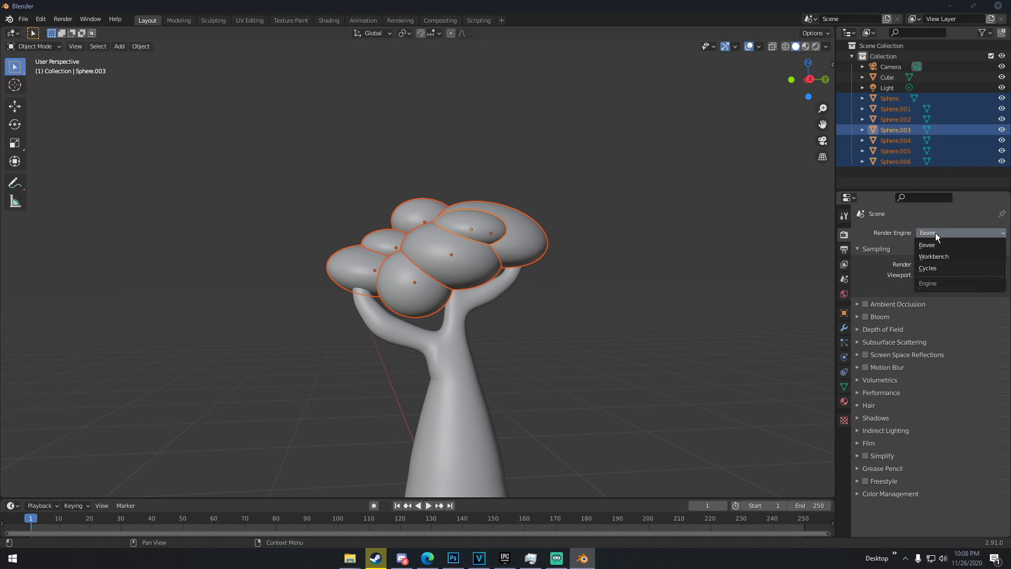
{"action": "left_click", "coordinate": [939, 268]}
{"action": "left_click", "coordinate": [941, 259]}
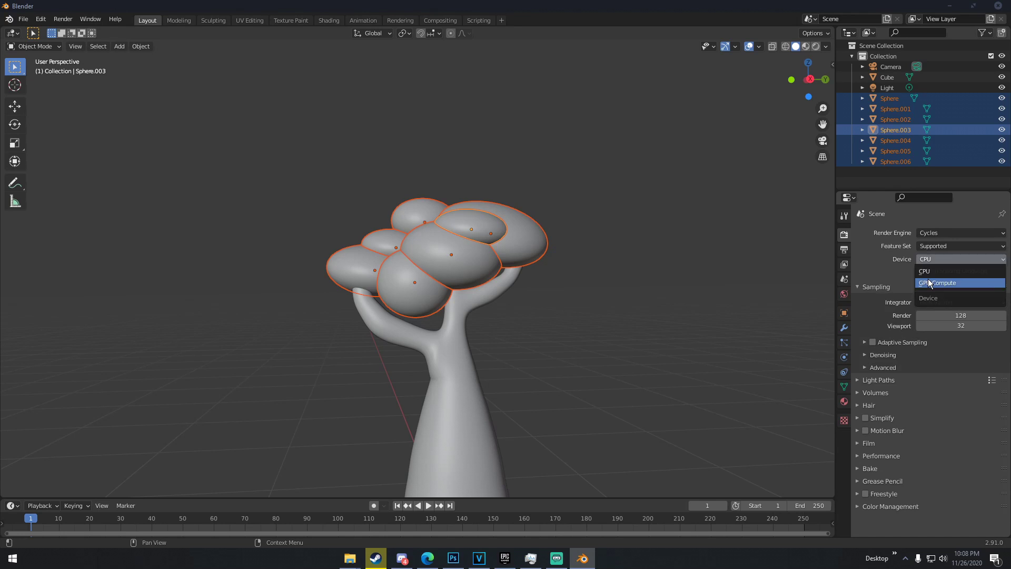
{"action": "left_click", "coordinate": [929, 282]}
- Preview the colored tree in rendered viewport shading and return to solid shading
{"action": "scroll", "coordinate": [750, 284], "scroll_direction": "down", "scroll_amount": 4}
{"action": "scroll", "coordinate": [693, 317], "scroll_direction": "down", "scroll_amount": 3}
{"action": "middle_click_drag", "start_coordinate": [679, 287], "coordinate": [648, 302]}
{"action": "left_click", "coordinate": [691, 312]}
{"action": "scroll", "coordinate": [646, 302], "scroll_direction": "down", "scroll_amount": 2}
{"action": "middle_click_drag", "start_coordinate": [559, 178], "coordinate": [587, 273]}
{"action": "scroll", "coordinate": [587, 273], "scroll_direction": "up", "scroll_amount": 4}
{"action": "key", "text": "z"}
{"action": "left_click", "coordinate": [586, 179]}
{"action": "scroll", "coordinate": [564, 281], "scroll_direction": "up", "scroll_amount": 2}
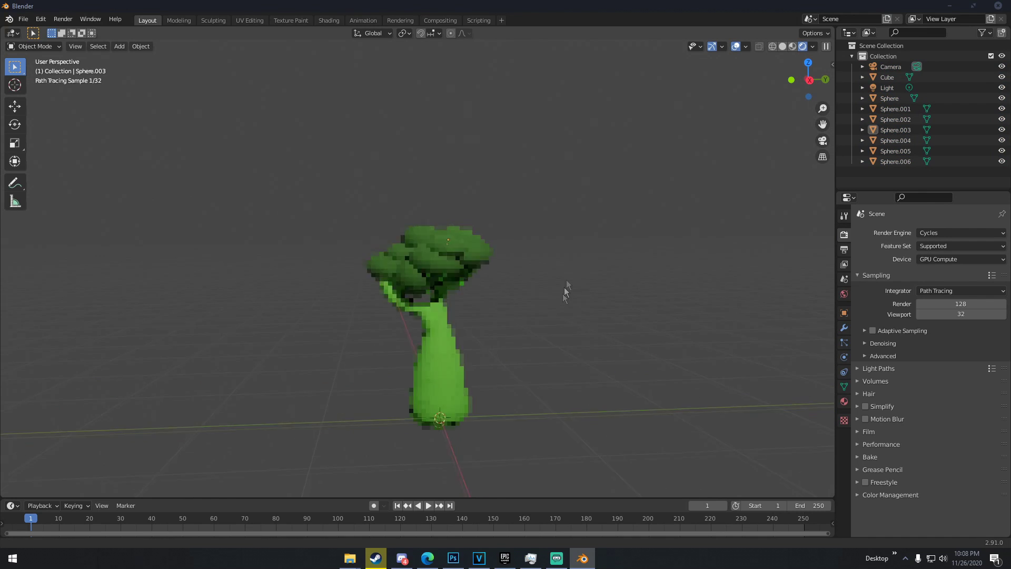
{"action": "scroll", "coordinate": [576, 255], "scroll_direction": "up", "scroll_amount": 3}
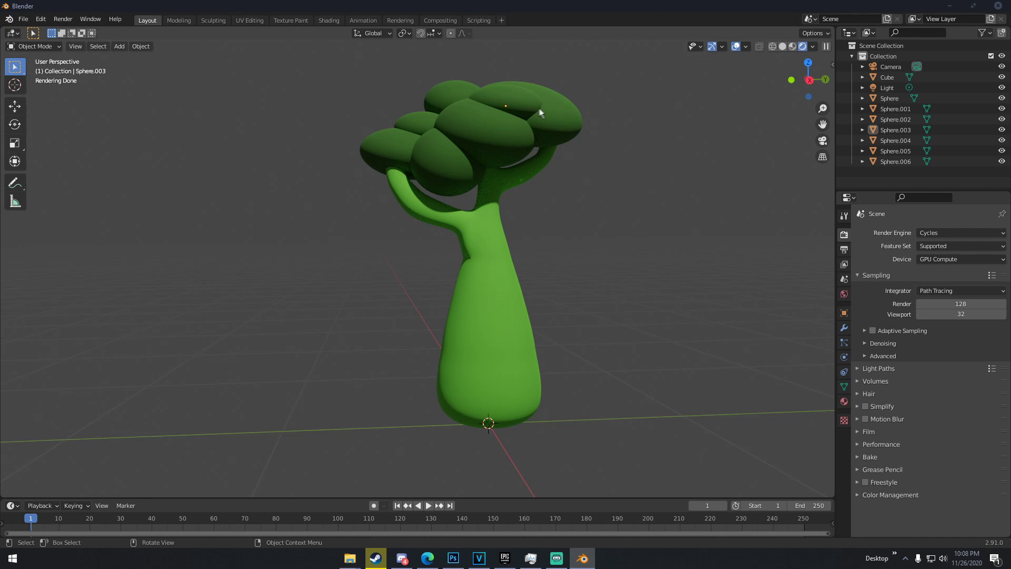
{"action": "key", "text": "z"}
{"action": "left_click", "coordinate": [594, 119]}
- Shrink the large foliage ellipsoid over the short side branch and reposition it
{"action": "middle_click_drag", "start_coordinate": [575, 144], "coordinate": [565, 182]}
{"action": "left_click", "coordinate": [457, 75]}
{"action": "left_click", "coordinate": [552, 100]}
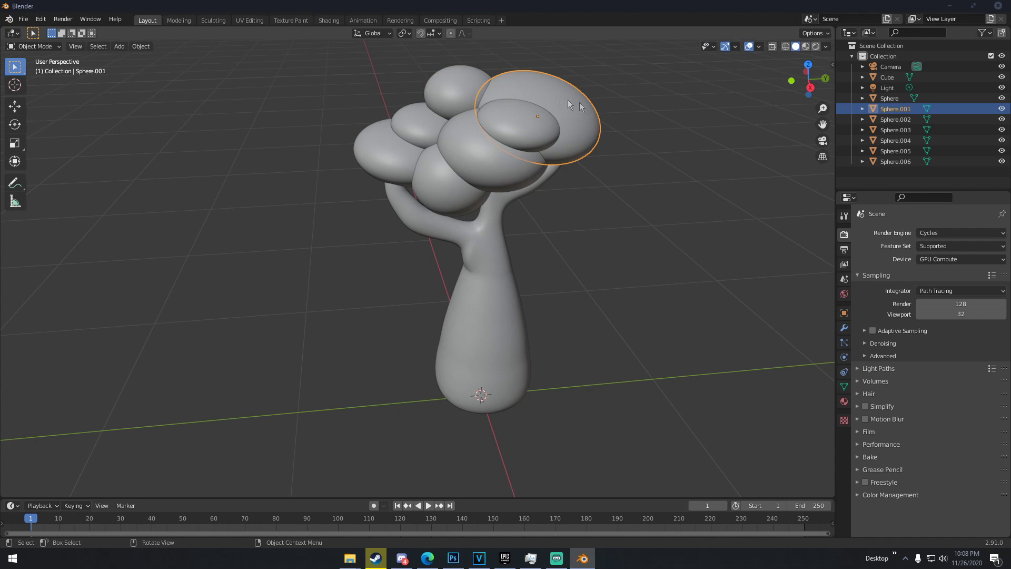
{"action": "key", "text": "s"}
{"action": "left_click", "coordinate": [583, 98]}
{"action": "key", "text": "g"}
{"action": "left_click", "coordinate": [600, 123]}
- Enlarge the foliage ellipsoid at the top of the crown
{"action": "left_click", "coordinate": [473, 75]}
{"action": "key", "text": "s"}
{"action": "right_click", "coordinate": [465, 69]}
{"action": "key", "text": "s"}
{"action": "left_click", "coordinate": [500, 83]}
{"action": "middle_click_drag", "start_coordinate": [500, 81], "coordinate": [496, 67]}
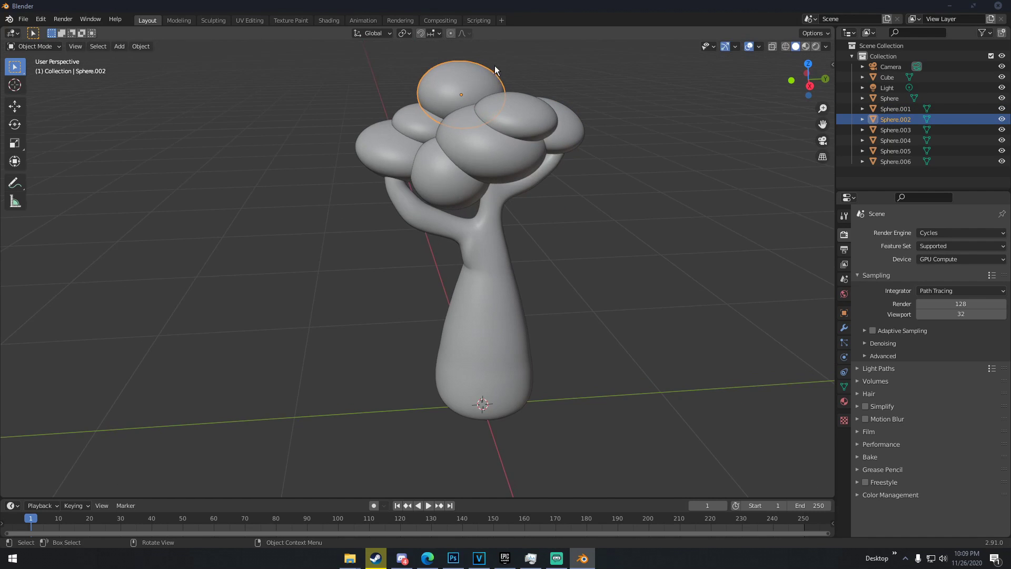
- Flatten the top foliage ellipsoid along Z, then widen it and move it over the crown's center
{"action": "key", "text": "s"}
{"action": "key", "text": "z"}
{"action": "left_click", "coordinate": [483, 72]}
{"action": "key", "text": "s"}
{"action": "left_click", "coordinate": [538, 85]}
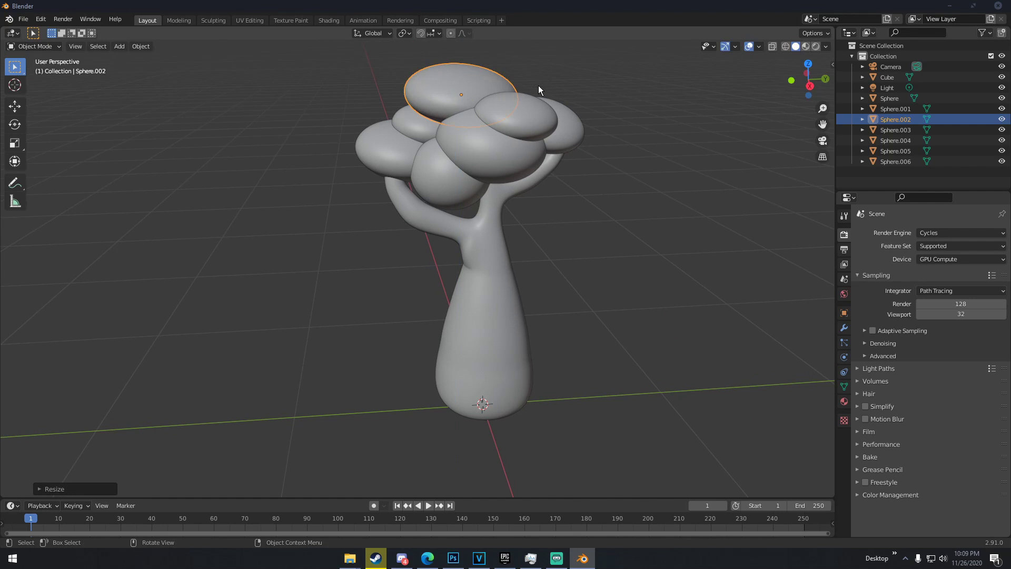
{"action": "key", "text": "g"}
{"action": "left_click", "coordinate": [573, 91]}
- Move the small upper foliage ellipsoid outward over the short side branch, and reposition the lower front ellipsoid
{"action": "left_click", "coordinate": [543, 110]}
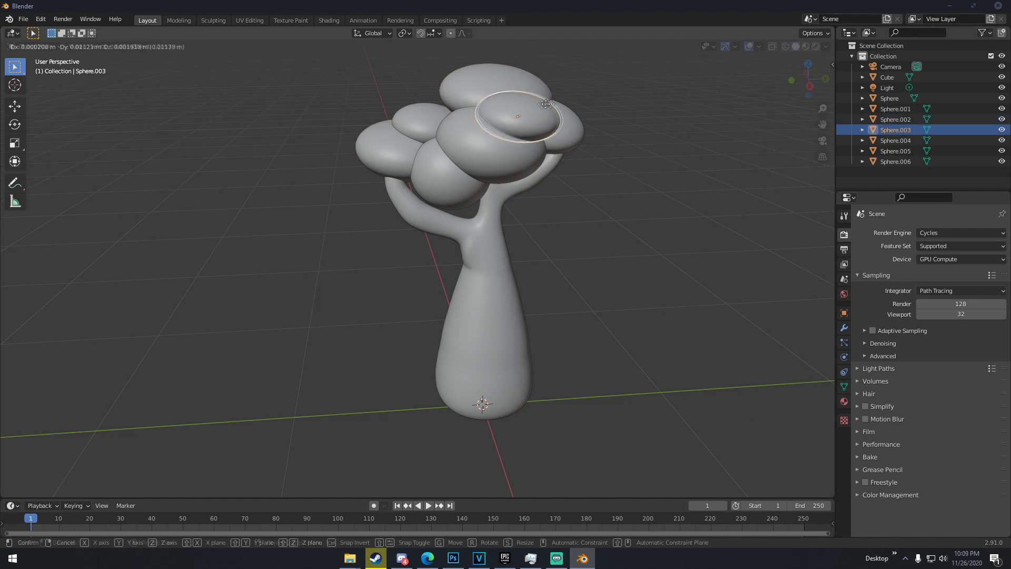
{"action": "middle_click_drag", "start_coordinate": [542, 110], "coordinate": [582, 103]}
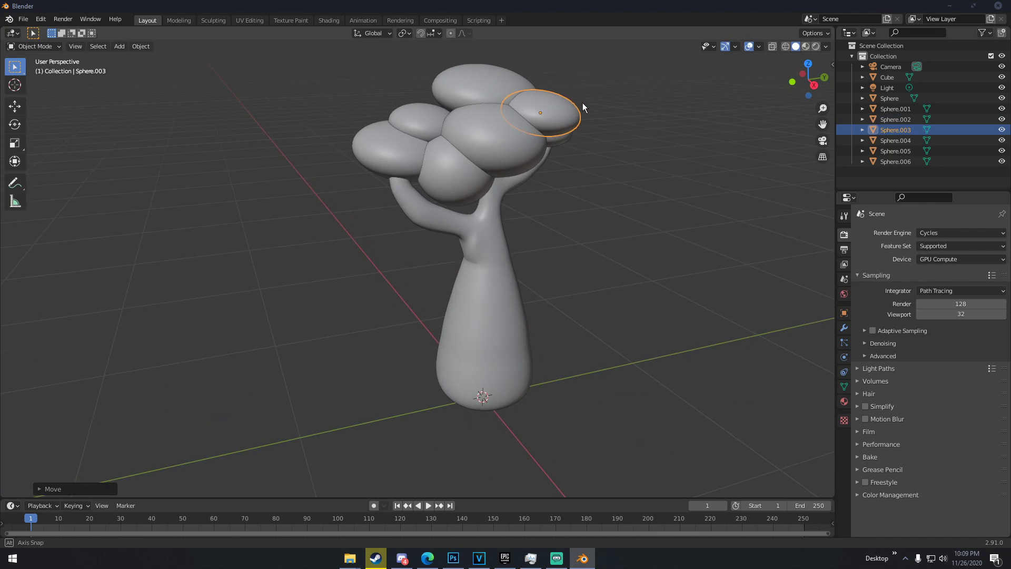
{"action": "left_click", "coordinate": [443, 154]}
{"action": "mouse_move", "coordinate": [444, 154]}
{"action": "middle_mouse_down"}
{"action": "mouse_move", "coordinate": [596, 185]}
{"action": "mouse_move", "coordinate": [457, 121]}
{"action": "mouse_move", "coordinate": [501, 134]}
{"action": "mouse_move", "coordinate": [421, 130]}
{"action": "mouse_move", "coordinate": [459, 145]}
{"action": "mouse_move", "coordinate": [507, 138]}
{"action": "mouse_move", "coordinate": [473, 141]}
{"action": "mouse_move", "coordinate": [505, 149]}
{"action": "middle_mouse_up"}
{"action": "key", "text": "g"}
{"action": "left_click", "coordinate": [631, 169]}
- Fine-tune the lower front foliage ellipsoid's position and scale it along Z
{"action": "key", "text": "g"}
{"action": "key", "text": "Escape"}
{"action": "key", "text": "g"}
{"action": "left_click", "coordinate": [417, 132]}
{"action": "key", "text": "s"}
{"action": "key", "text": "z"}
{"action": "left_click", "coordinate": [437, 134]}
- Check the reshaped foliage in rendered viewport shading and switch back to solid shading
{"action": "key", "text": "z"}
{"action": "left_click", "coordinate": [472, 104]}
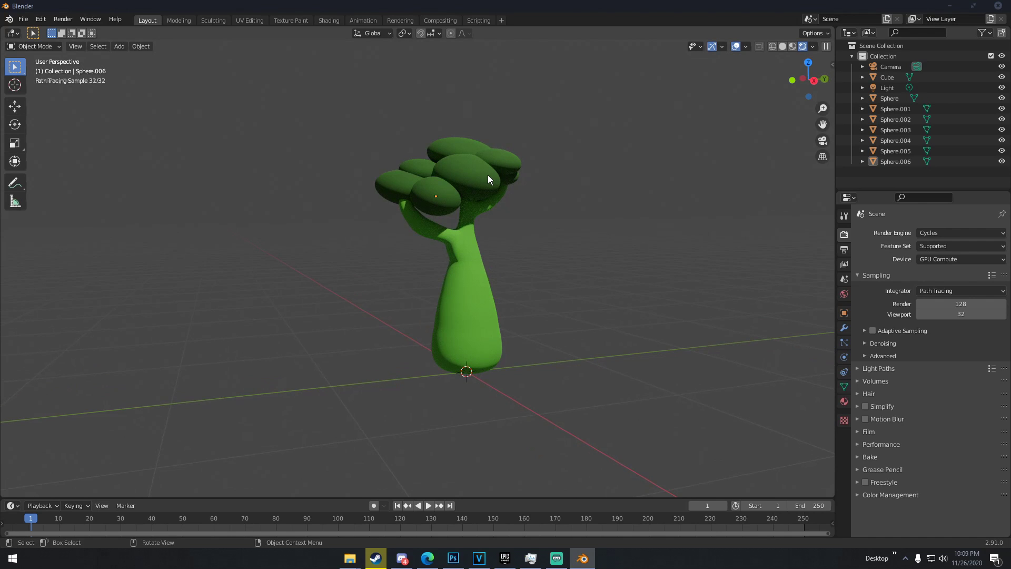
{"action": "middle_click_drag", "start_coordinate": [489, 276], "coordinate": [476, 277]}
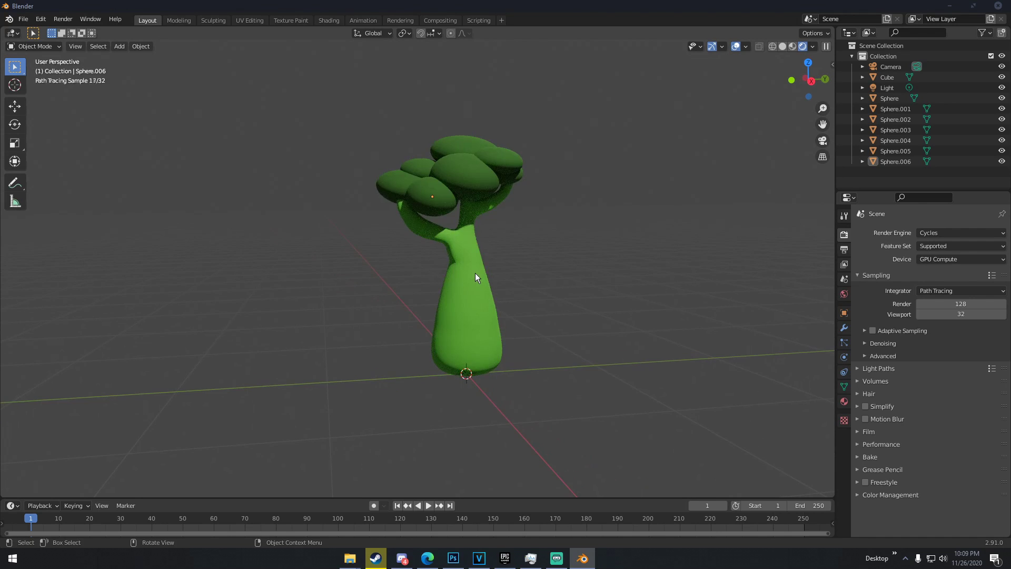
{"action": "key", "text": "z"}
{"action": "left_click", "coordinate": [615, 275]}
{"action": "middle_click_drag", "start_coordinate": [580, 269], "coordinate": [596, 280]}
{"action": "scroll", "coordinate": [596, 280], "scroll_direction": "down", "scroll_amount": 4}
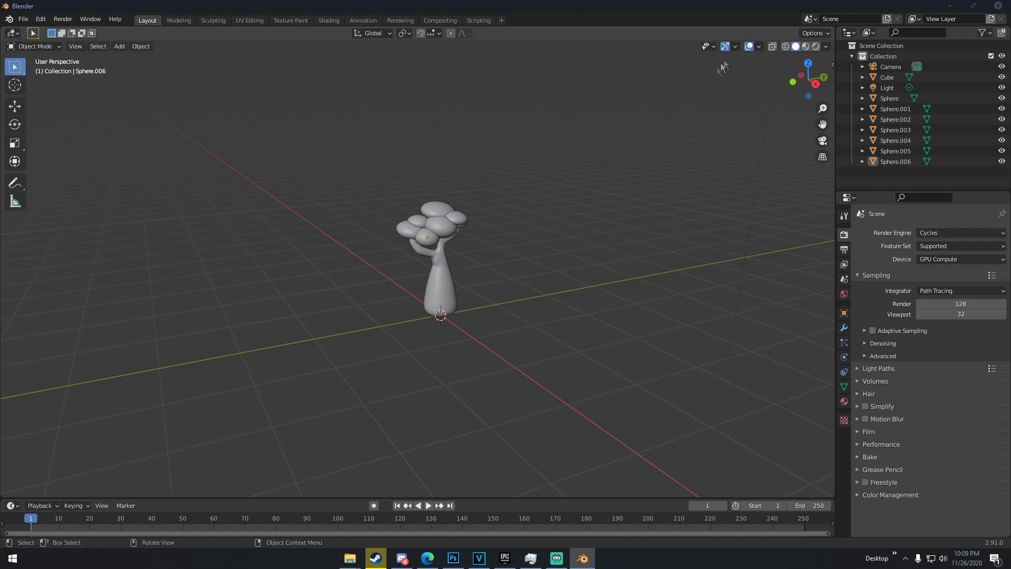
- With nothing selected, add a UV sphere, scale it and move it beside the trunk
{"action": "scroll", "coordinate": [472, 222], "scroll_direction": "up", "scroll_amount": 3}
{"action": "key", "text": "a"}
{"action": "key", "text": "alt+a"}
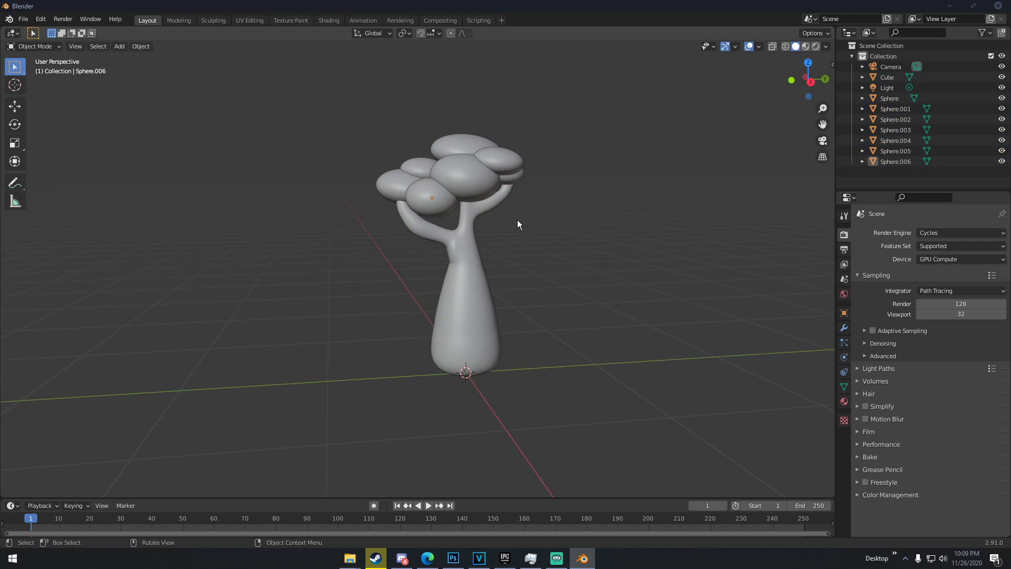
{"action": "scroll", "coordinate": [518, 219], "scroll_direction": "up", "scroll_amount": 4}
{"action": "scroll", "coordinate": [519, 219], "scroll_direction": "down", "scroll_amount": 5}
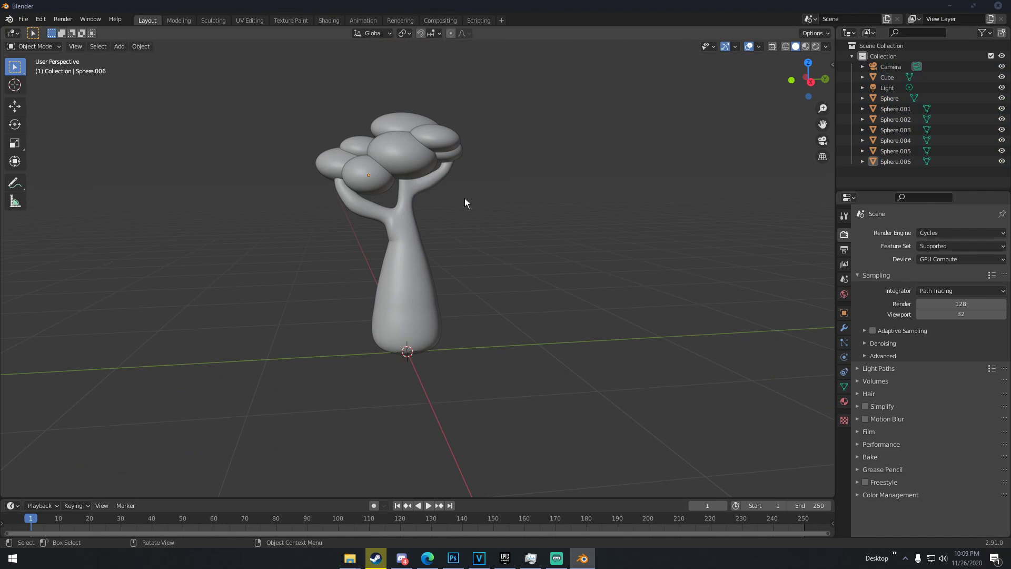
{"action": "key", "text": "shift+a"}
{"action": "mouse_move", "coordinate": [466, 202]}
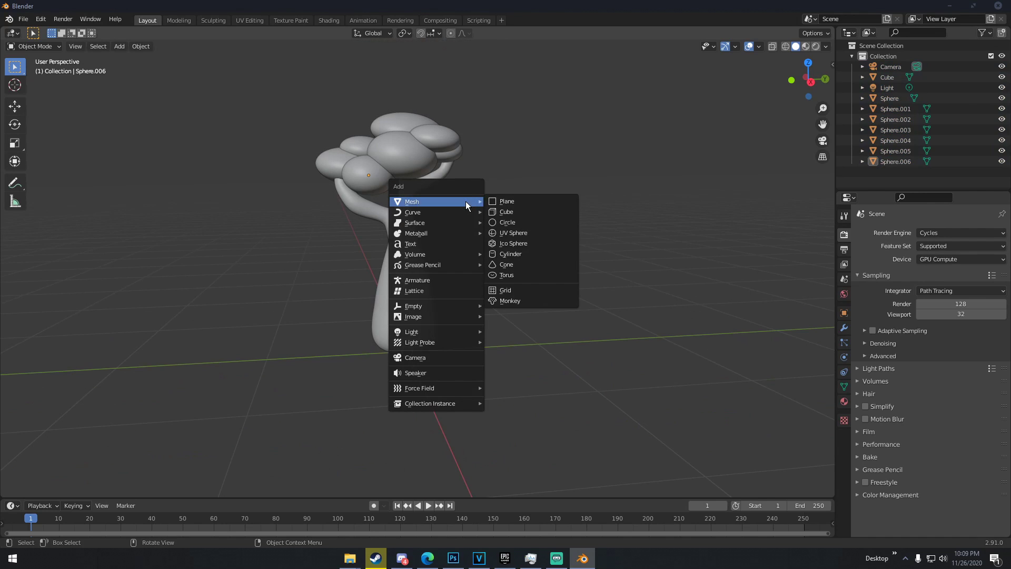
{"action": "left_click", "coordinate": [505, 233]}
{"action": "key", "text": "s"}
{"action": "left_click", "coordinate": [467, 303]}
{"action": "key", "text": "g"}
{"action": "left_click", "coordinate": [542, 278]}
- Give the new sphere a level 2 Subdivision Surface modifier and shade it smooth
{"action": "key", "text": "ctrl+2"}
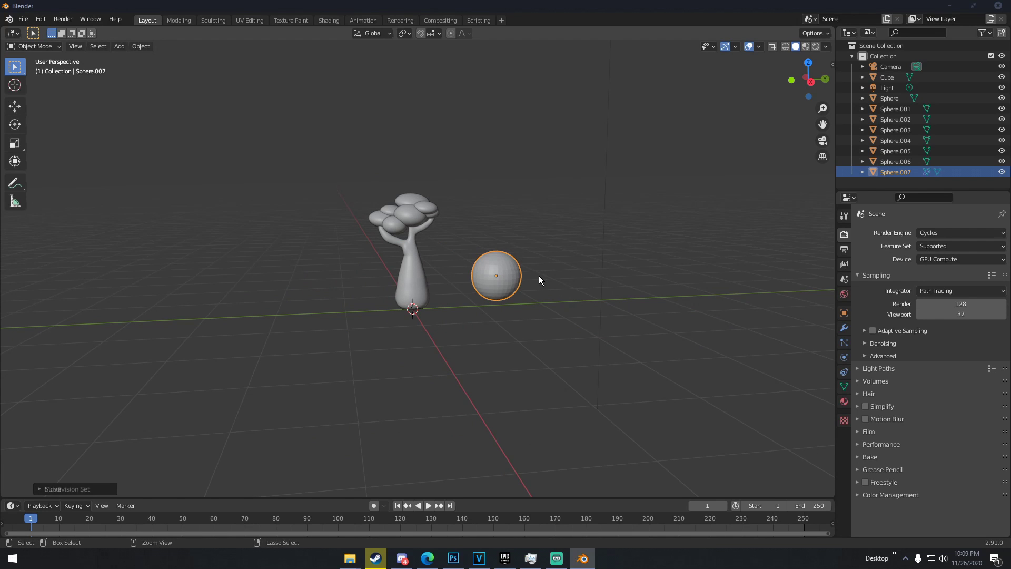
{"action": "right_click", "coordinate": [513, 270]}
{"action": "left_click", "coordinate": [513, 270]}
- Scale the smooth sphere down and move it close to the trunk
{"action": "key", "text": "s"}
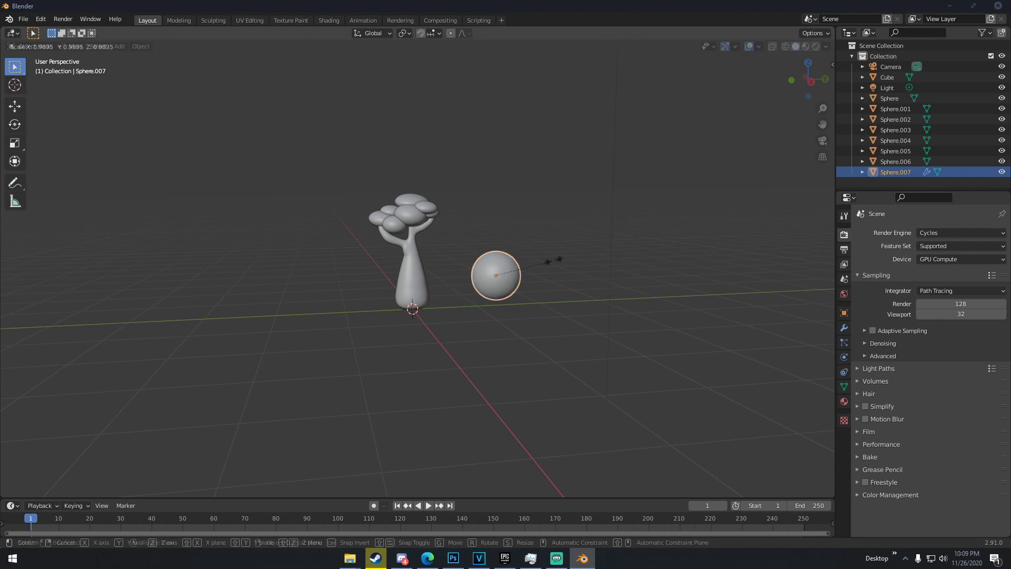
{"action": "left_click", "coordinate": [520, 263]}
{"action": "middle_click_drag", "start_coordinate": [520, 262], "coordinate": [485, 254]}
{"action": "key", "text": "g"}
{"action": "left_click", "coordinate": [403, 240]}
{"action": "middle_click_drag", "start_coordinate": [402, 240], "coordinate": [481, 248]}
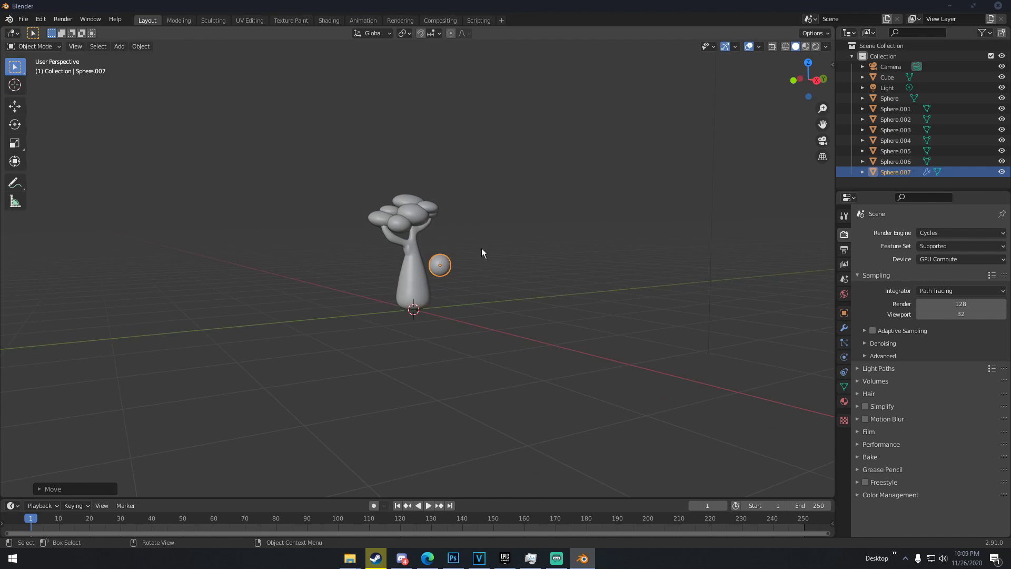
- Shrink the sphere to eye size and seat it partly embedded in the front of the upper trunk
{"action": "scroll", "coordinate": [490, 251], "scroll_direction": "up", "scroll_amount": 5}
{"action": "key", "text": "g"}
{"action": "left_click", "coordinate": [436, 263]}
{"action": "key", "text": "s"}
{"action": "left_click", "coordinate": [450, 260]}
{"action": "middle_click_drag", "start_coordinate": [451, 259], "coordinate": [472, 233]}
{"action": "key", "text": "KP_Decimal"}
{"action": "scroll", "coordinate": [448, 245], "scroll_direction": "down", "scroll_amount": 5}
{"action": "key", "text": "g"}
{"action": "left_click", "coordinate": [516, 233]}
{"action": "scroll", "coordinate": [441, 238], "scroll_direction": "down", "scroll_amount": 5}
{"action": "scroll", "coordinate": [444, 238], "scroll_direction": "down", "scroll_amount": 5}
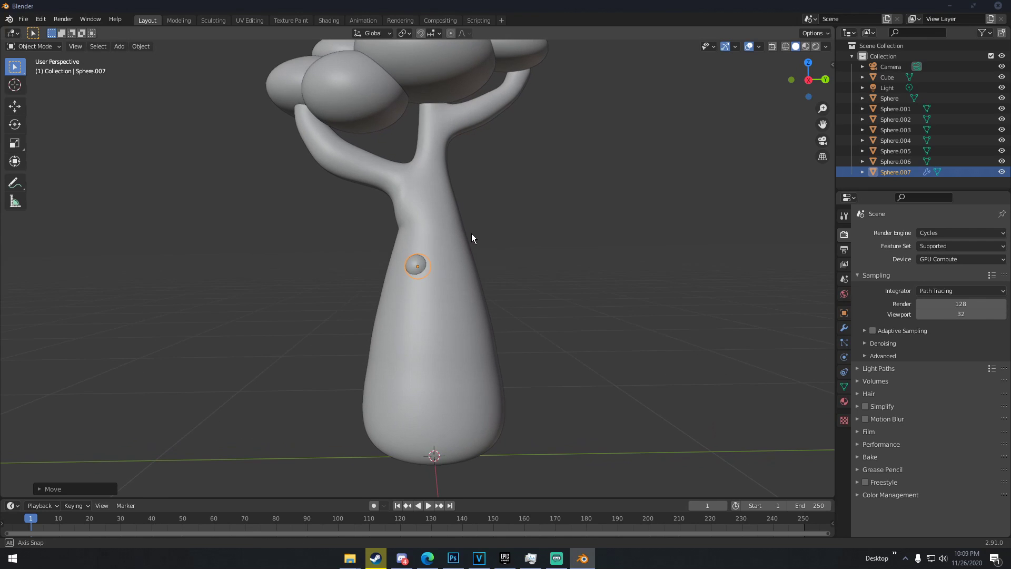
- Duplicate the eye sphere and slide the copy along Y to the other side of the trunk's front
{"action": "key", "text": "shift+d"}
{"action": "left_click", "coordinate": [472, 233]}
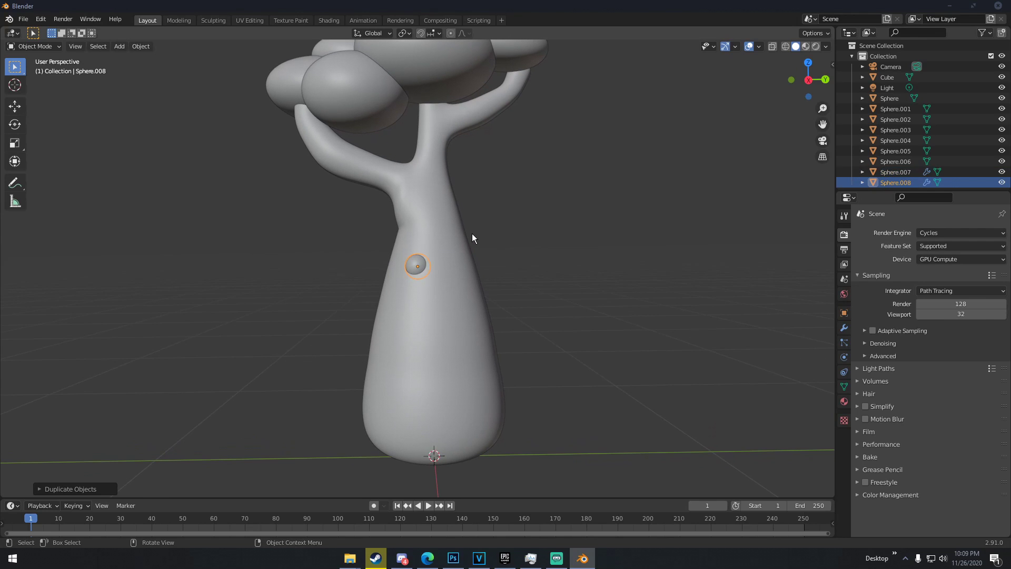
{"action": "key", "text": "g"}
{"action": "key", "text": "y"}
{"action": "left_click", "coordinate": [511, 231]}
{"action": "mouse_move", "coordinate": [510, 230]}
{"action": "middle_mouse_down"}
{"action": "mouse_move", "coordinate": [374, 253]}
{"action": "mouse_move", "coordinate": [486, 247]}
{"action": "mouse_move", "coordinate": [514, 229]}
{"action": "mouse_move", "coordinate": [551, 227]}
{"action": "mouse_move", "coordinate": [524, 230]}
{"action": "middle_mouse_up"}
{"action": "key", "text": "g"}
{"action": "key", "text": "y"}
{"action": "left_click", "coordinate": [486, 230]}
- Reposition the second eye so it sits in the trunk surface level with the first, and deselect it
{"action": "key", "text": "g"}
{"action": "left_click", "coordinate": [381, 254]}
{"action": "scroll", "coordinate": [514, 229], "scroll_direction": "down", "scroll_amount": 2}
{"action": "left_click", "coordinate": [514, 230]}
{"action": "scroll", "coordinate": [524, 230], "scroll_direction": "down", "scroll_amount": 2}
{"action": "scroll", "coordinate": [511, 266], "scroll_direction": "up", "scroll_amount": 2}
{"action": "scroll", "coordinate": [511, 266], "scroll_direction": "down", "scroll_amount": 2}
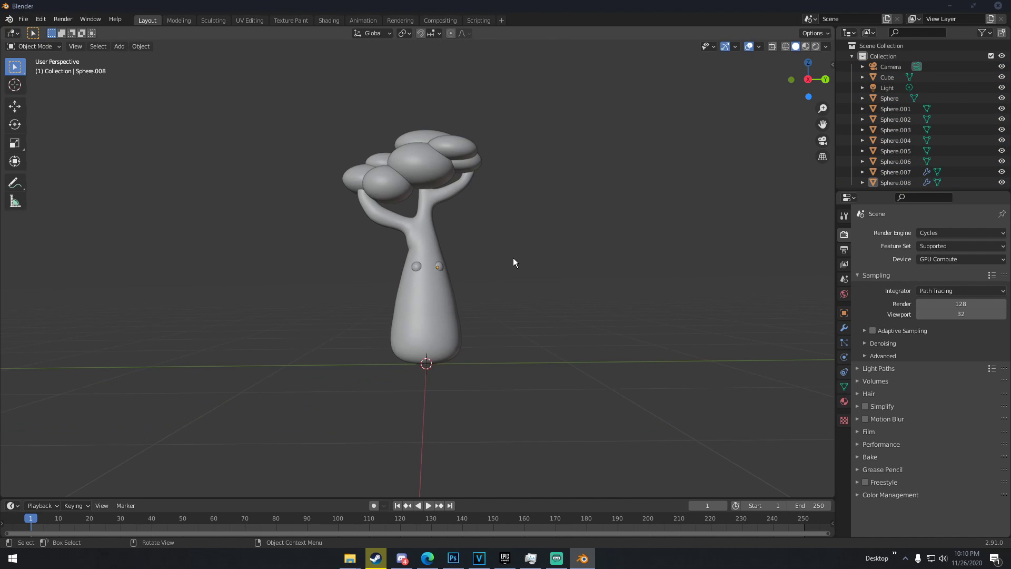
- In the trunk's Edit Mode, knife-cut a closed, wide mouth outline below the two eyes
{"action": "scroll", "coordinate": [519, 261], "scroll_direction": "up", "scroll_amount": 4}
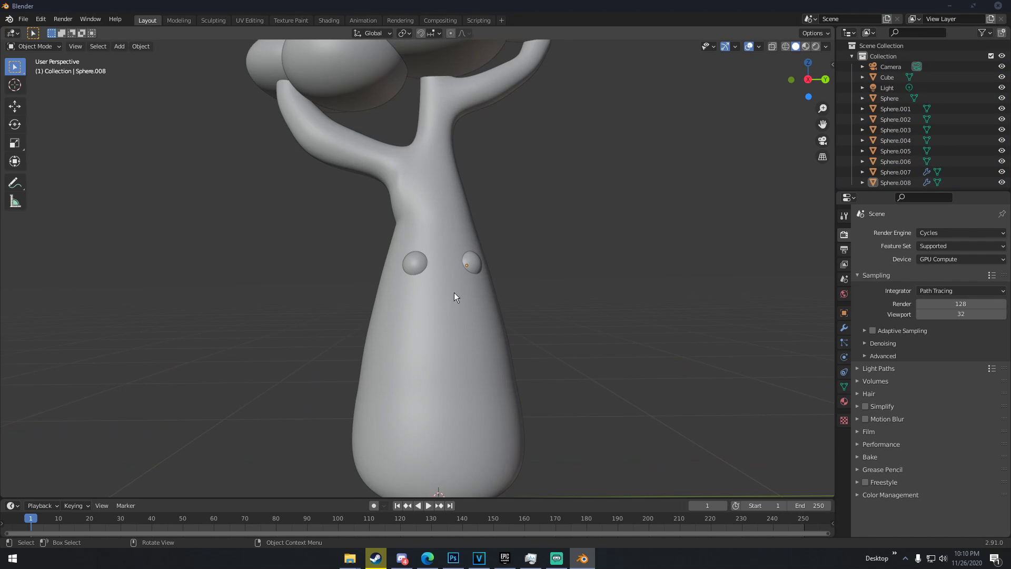
{"action": "left_click", "coordinate": [455, 293]}
{"action": "scroll", "coordinate": [458, 296], "scroll_direction": "up", "scroll_amount": 2}
{"action": "middle_click_drag", "start_coordinate": [462, 302], "coordinate": [444, 216]}
{"action": "scroll", "coordinate": [443, 218], "scroll_direction": "up", "scroll_amount": 2}
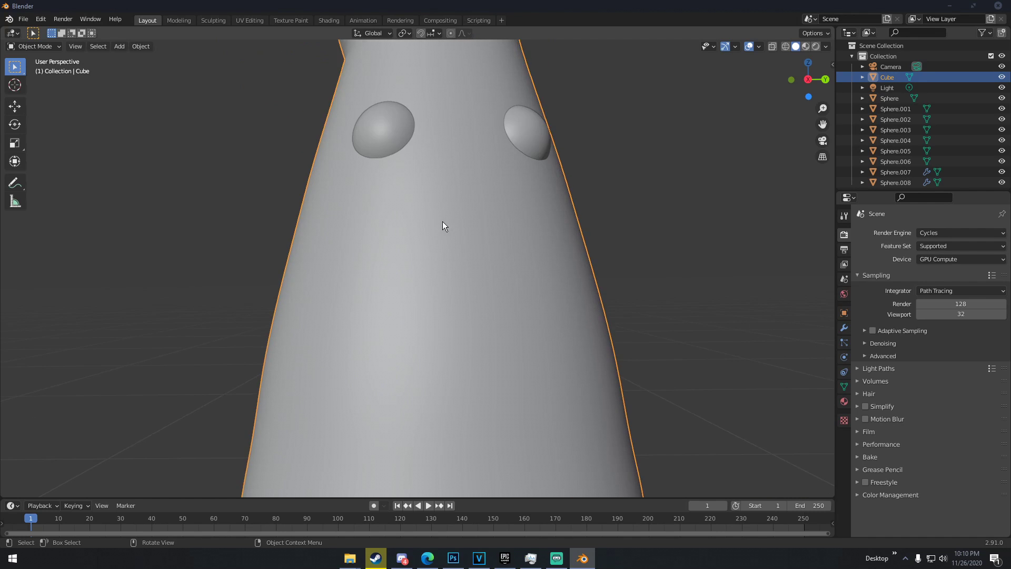
{"action": "key", "text": "Tab"}
{"action": "key", "text": "k"}
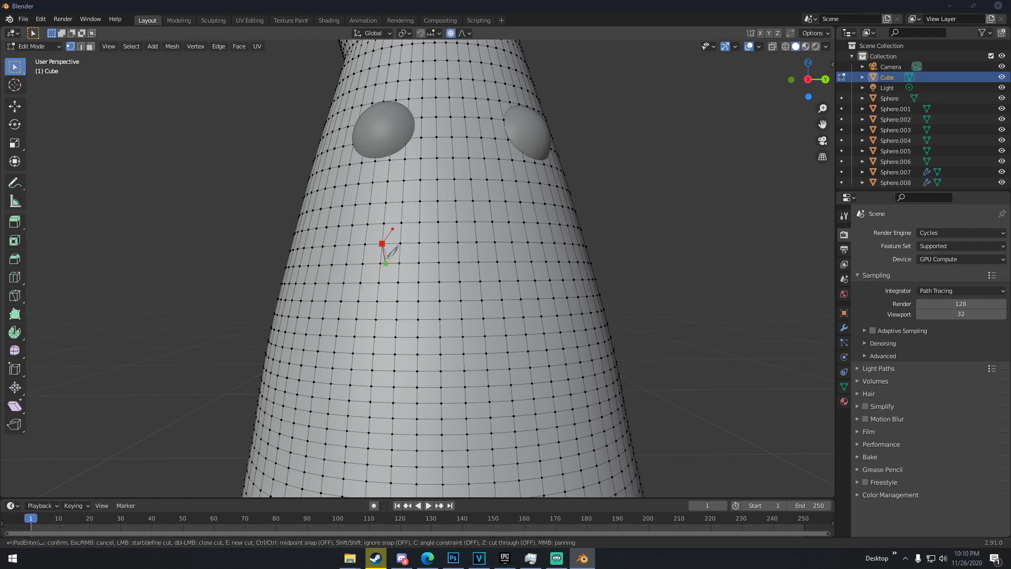
{"action": "key", "text": "Escape"}
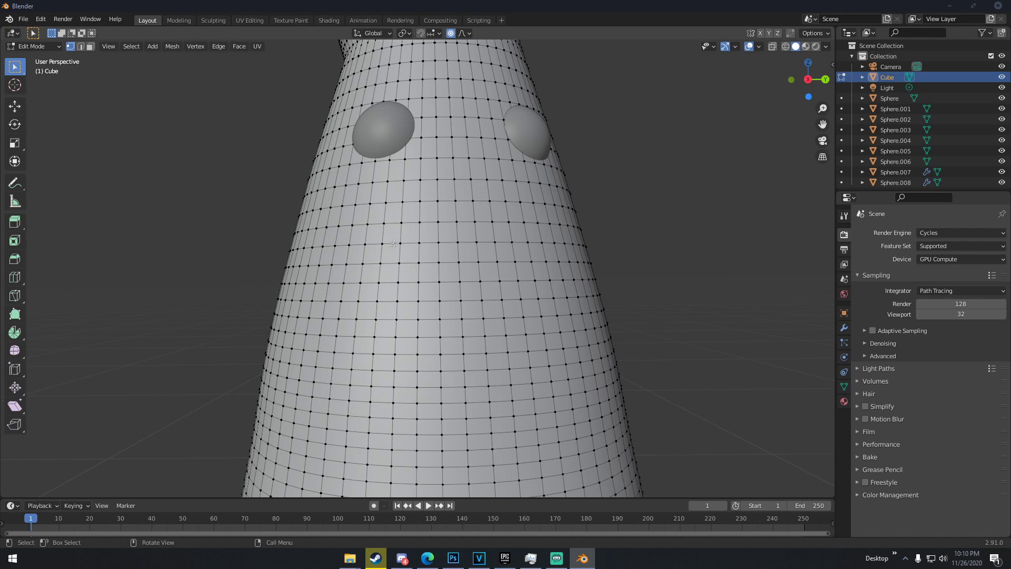
{"action": "key", "text": "k"}
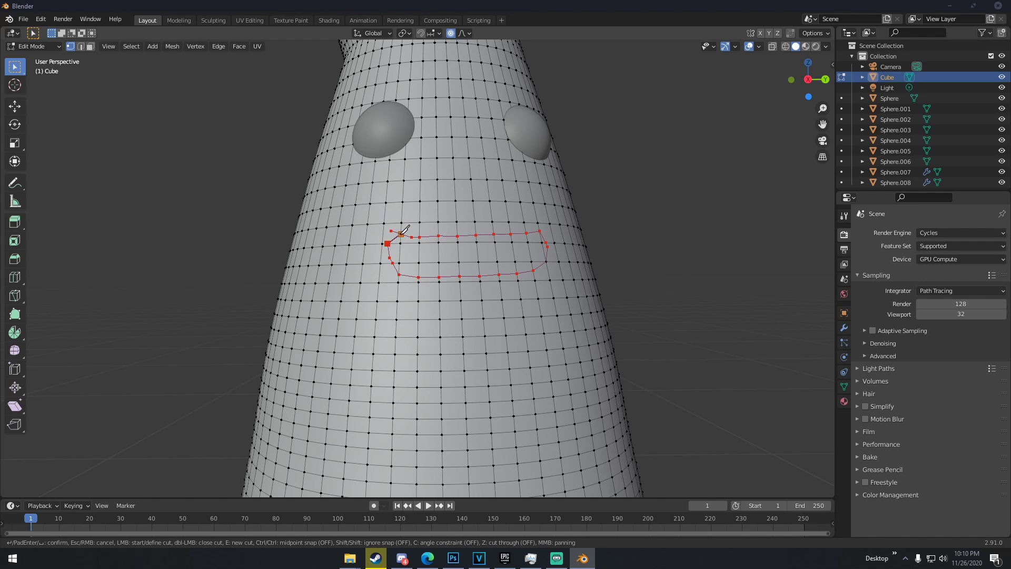
{"action": "key", "text": "Return"}
- Select all faces inside the mouth outline and extrude them inward to form a recess
{"action": "scroll", "coordinate": [392, 228], "scroll_direction": "up", "scroll_amount": 2}
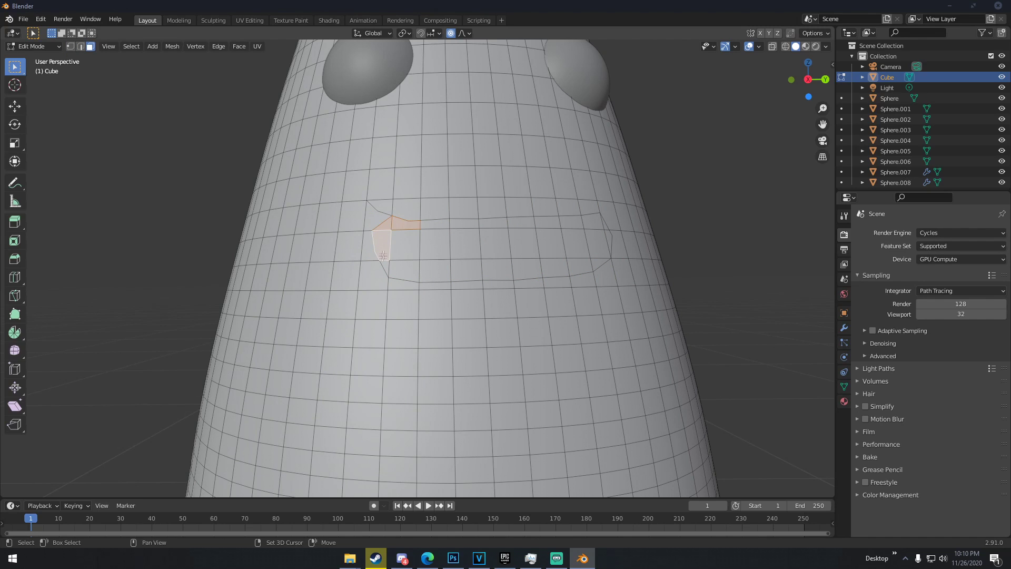
{"action": "left_click", "coordinate": [430, 267], "text": "shift"}
{"action": "left_click", "coordinate": [432, 246], "text": "shift"}
{"action": "left_click", "coordinate": [407, 242], "text": "shift"}
{"action": "left_click", "coordinate": [433, 225], "text": "shift"}
{"action": "left_click", "coordinate": [459, 224], "text": "shift"}
{"action": "left_click", "coordinate": [458, 245], "text": "shift"}
{"action": "left_click", "coordinate": [465, 269], "text": "shift"}
{"action": "left_click", "coordinate": [496, 267], "text": "shift"}
{"action": "left_click", "coordinate": [495, 243], "text": "shift"}
{"action": "left_click", "coordinate": [524, 241], "text": "shift"}
{"action": "left_click", "coordinate": [521, 222], "text": "shift"}
{"action": "left_click", "coordinate": [493, 223], "text": "shift"}
{"action": "left_click", "coordinate": [547, 222], "text": "shift"}
{"action": "left_click", "coordinate": [550, 243], "text": "shift"}
{"action": "left_click", "coordinate": [554, 267], "text": "shift"}
{"action": "left_click", "coordinate": [528, 268], "text": "shift"}
{"action": "left_click", "coordinate": [580, 266], "text": "shift"}
{"action": "left_click", "coordinate": [577, 243], "text": "shift"}
{"action": "left_click", "coordinate": [573, 223], "text": "shift"}
{"action": "left_click", "coordinate": [592, 220], "text": "shift"}
{"action": "left_click", "coordinate": [595, 241], "text": "shift"}
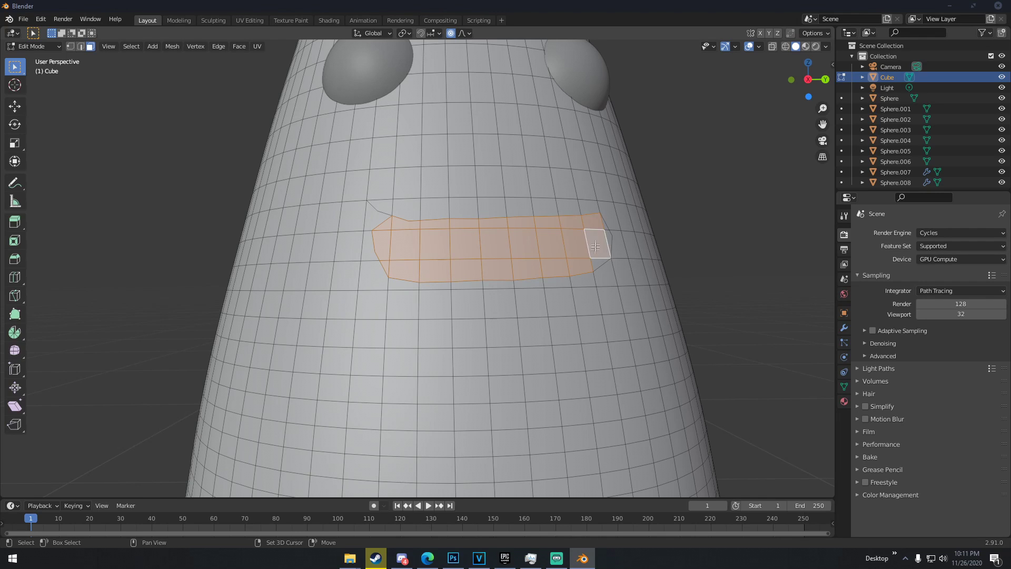
{"action": "left_click", "coordinate": [602, 225], "text": "shift"}
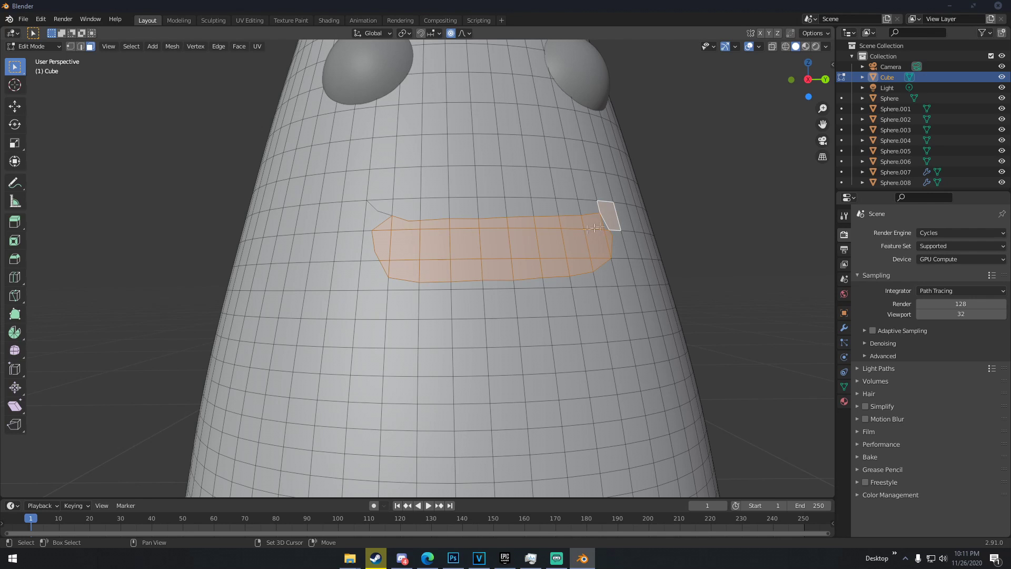
{"action": "middle_click_drag", "start_coordinate": [604, 228], "coordinate": [627, 264]}
{"action": "key", "text": "e"}
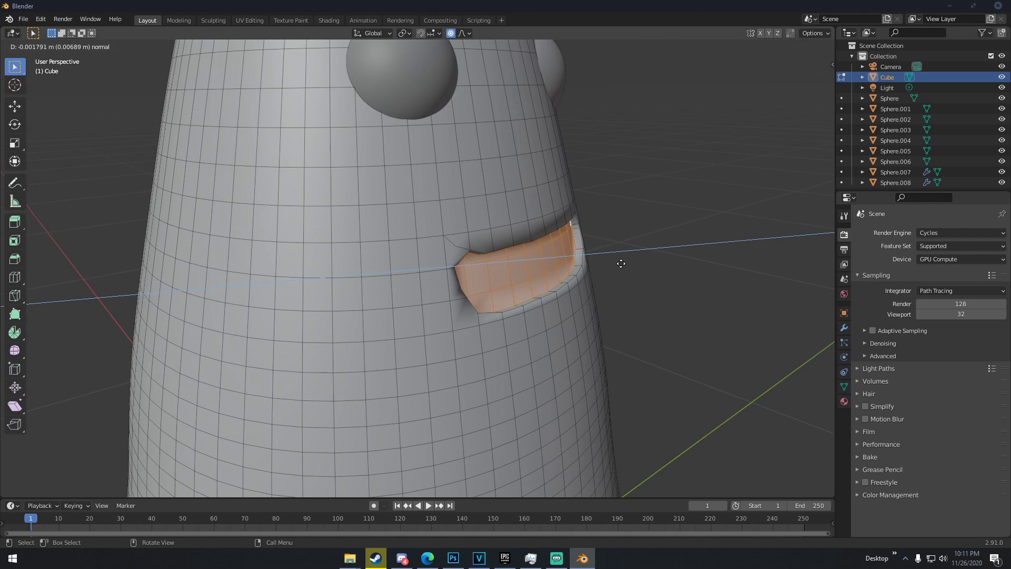
{"action": "left_click", "coordinate": [614, 264]}
{"action": "middle_click_drag", "start_coordinate": [609, 262], "coordinate": [533, 237]}
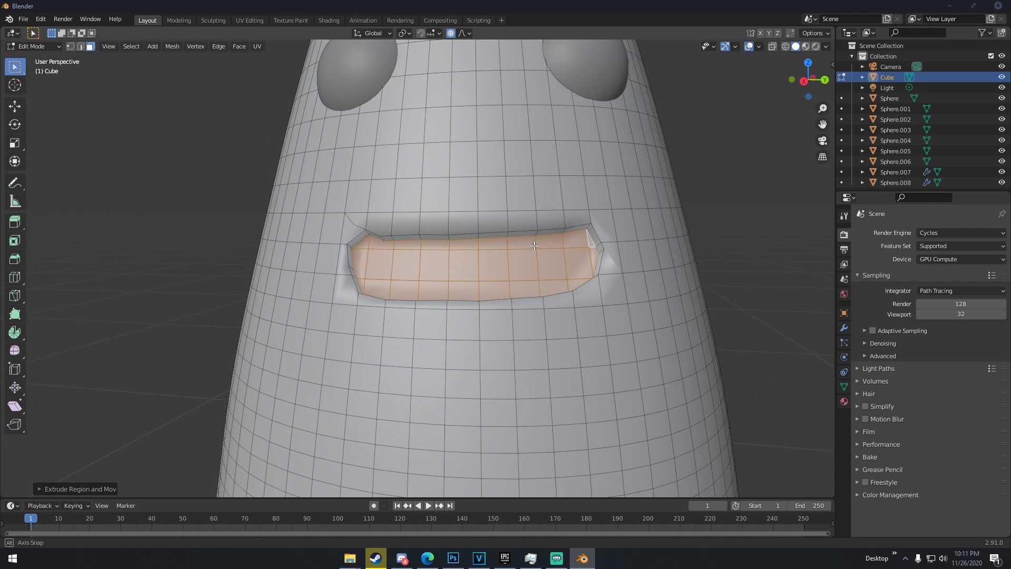
{"action": "key", "text": "g"}
{"action": "left_click", "coordinate": [534, 242]}
{"action": "key", "text": "ctrl+z"}
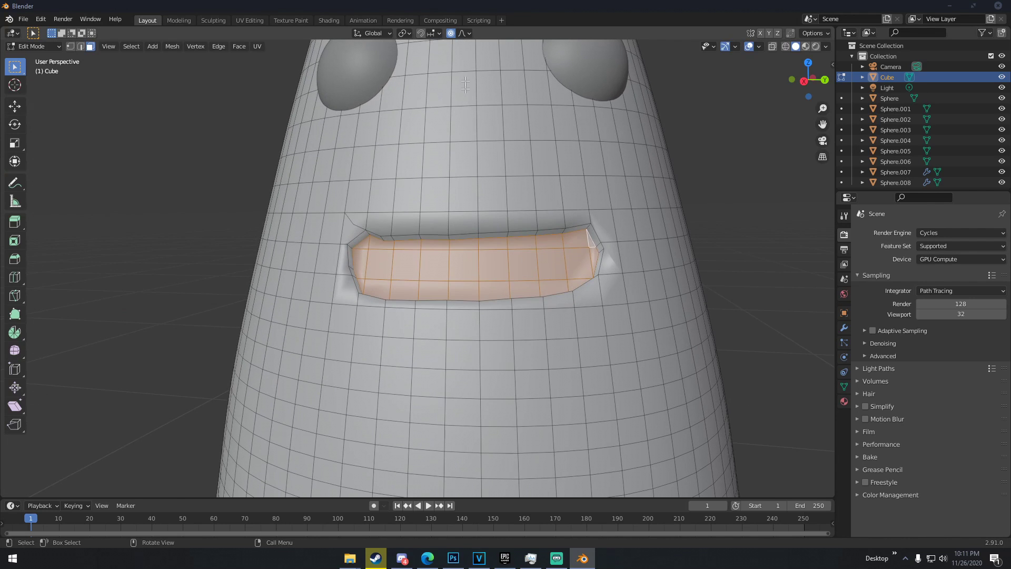
- With proportional editing off, raise the mouth's inner faces along Z and shift them deeper into the trunk
{"action": "key", "text": "g"}
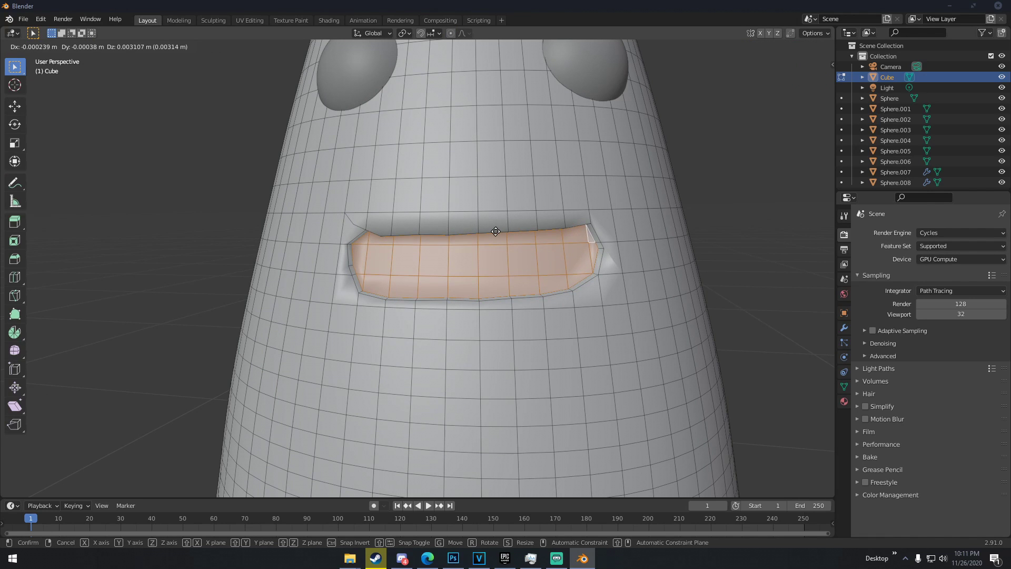
{"action": "key", "text": "z"}
{"action": "left_click", "coordinate": [495, 231]}
{"action": "middle_click_drag", "start_coordinate": [495, 231], "coordinate": [414, 232]}
{"action": "key", "text": "g"}
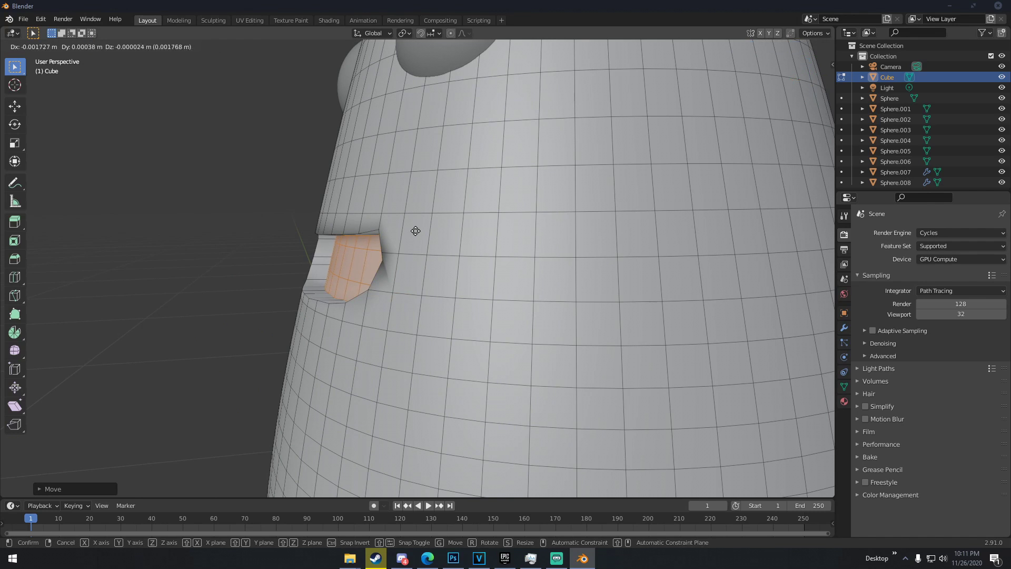
{"action": "left_click", "coordinate": [418, 232]}
- Scale the mouth's inner faces to about 0.90 and check the recess in Object Mode
{"action": "middle_click_drag", "start_coordinate": [418, 231], "coordinate": [448, 224]}
{"action": "key", "text": "s"}
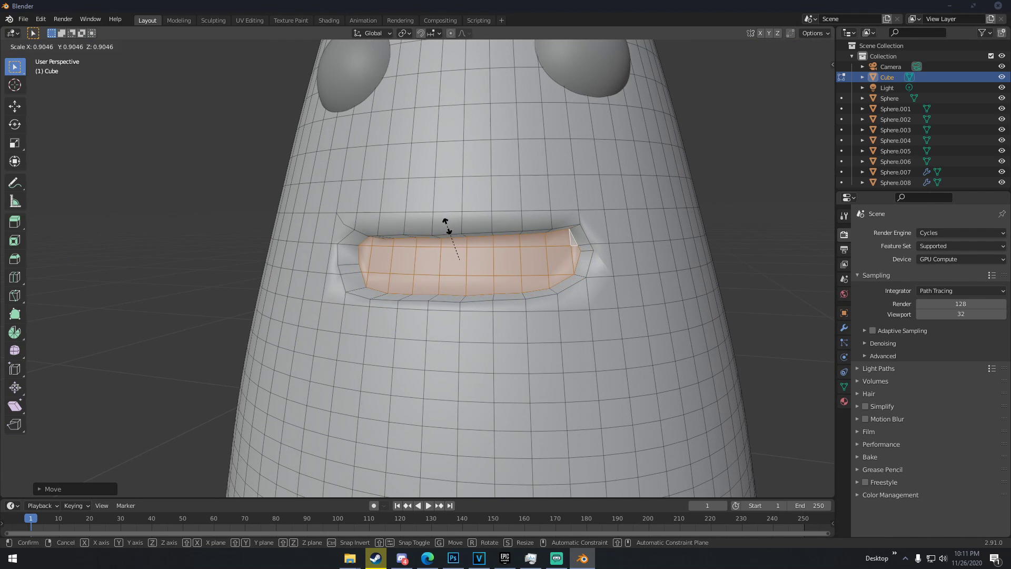
{"action": "left_click", "coordinate": [446, 225]}
{"action": "scroll", "coordinate": [448, 226], "scroll_direction": "down", "scroll_amount": 8}
{"action": "key", "text": "Tab"}
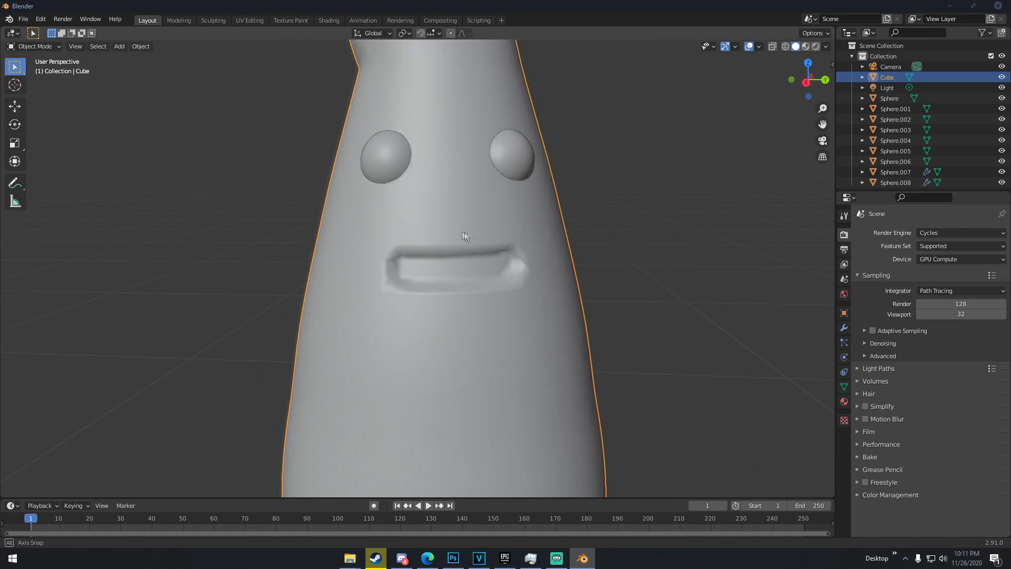
{"action": "scroll", "coordinate": [463, 261], "scroll_direction": "up", "scroll_amount": 10}
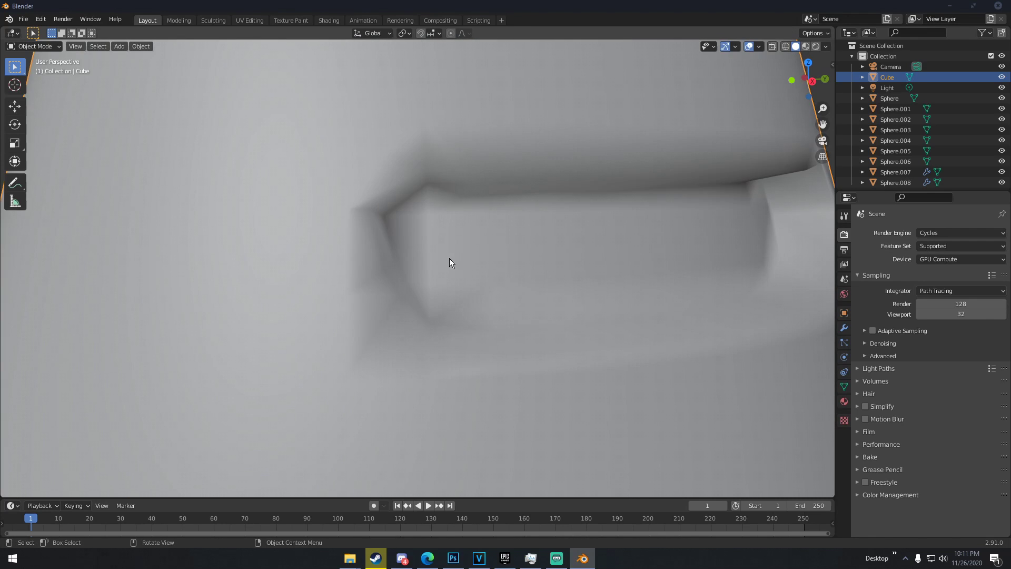
{"action": "scroll", "coordinate": [418, 222], "scroll_direction": "down", "scroll_amount": 6}
{"action": "key", "text": "Tab"}
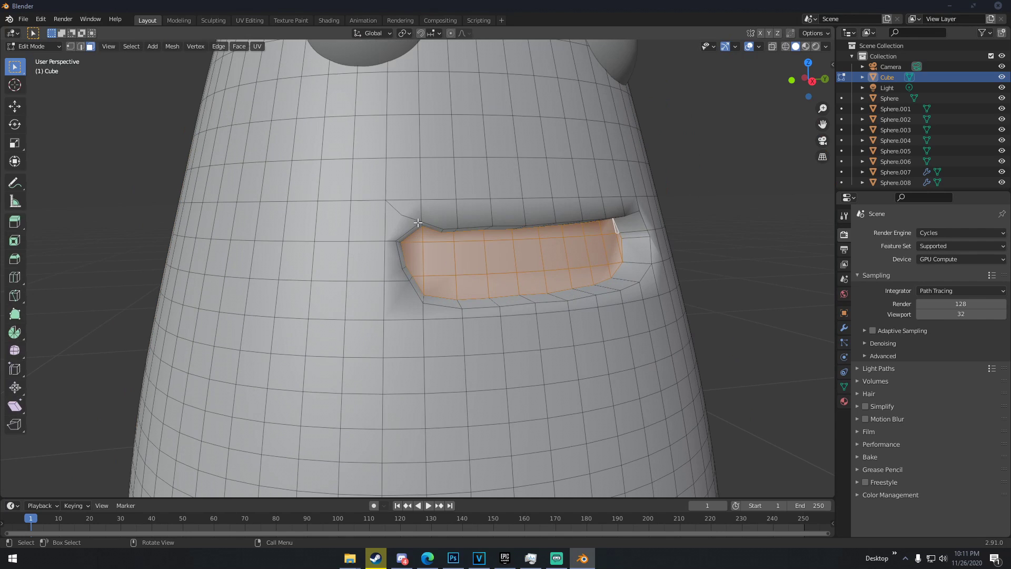
{"action": "key", "text": "Tab"}
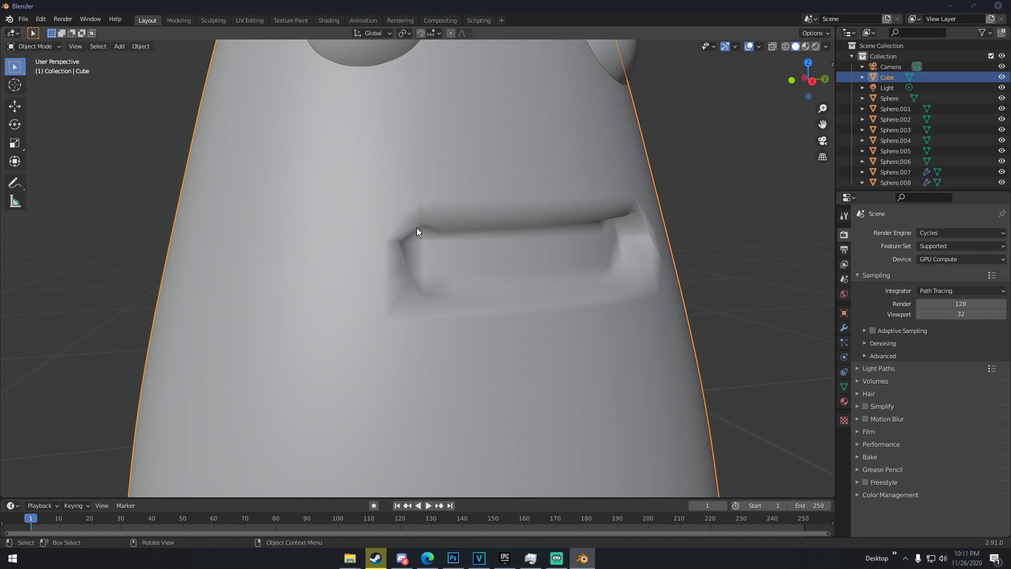
- Try an Edge Split modifier with a 30° edge angle on the trunk, inspect the shading and remove it
{"action": "left_click", "coordinate": [844, 327]}
{"action": "left_click", "coordinate": [880, 232]}
{"action": "left_click", "coordinate": [870, 233]}
{"action": "left_click", "coordinate": [874, 233]}
{"action": "left_click", "coordinate": [798, 320]}
{"action": "scroll", "coordinate": [722, 298], "scroll_direction": "down", "scroll_amount": 5}
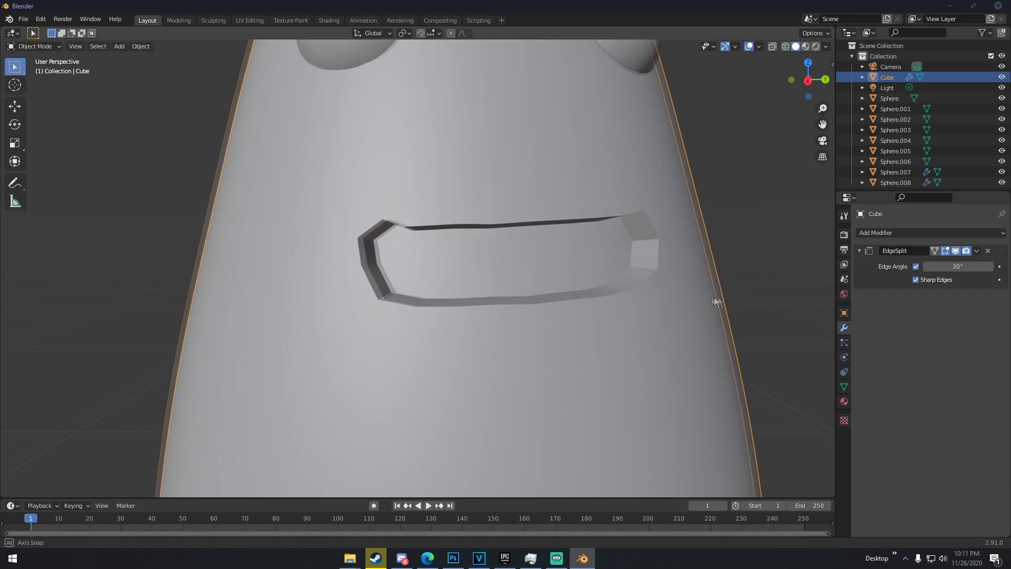
{"action": "mouse_move", "coordinate": [690, 297]}
{"action": "middle_mouse_down"}
{"action": "mouse_move", "coordinate": [602, 298]}
{"action": "mouse_move", "coordinate": [718, 301]}
{"action": "mouse_move", "coordinate": [672, 293]}
{"action": "middle_mouse_up"}
{"action": "scroll", "coordinate": [685, 298], "scroll_direction": "up", "scroll_amount": 4}
{"action": "scroll", "coordinate": [674, 295], "scroll_direction": "down", "scroll_amount": 5}
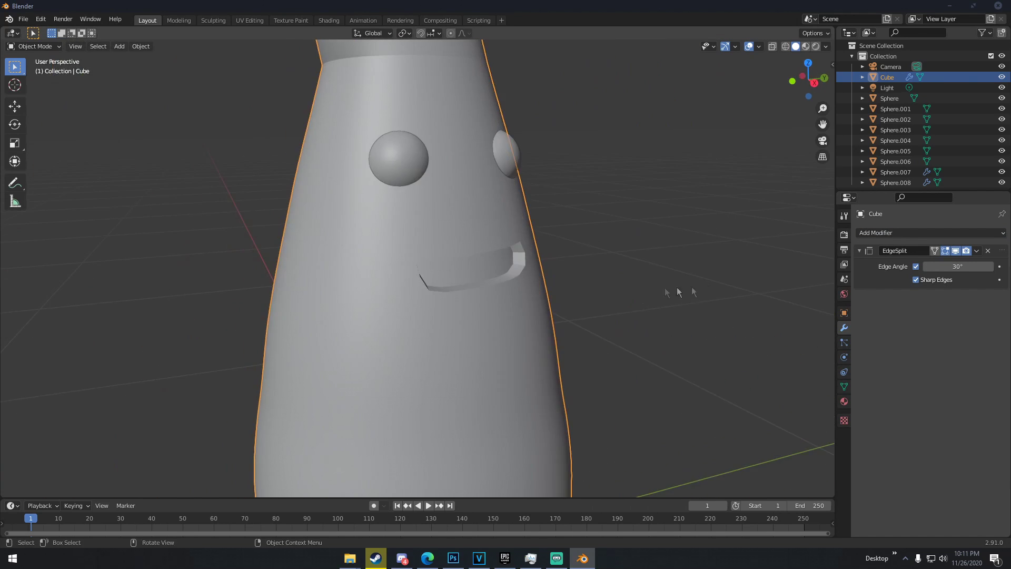
{"action": "left_click", "coordinate": [988, 251]}
- Add about eleven loop cuts around the side wall of the mouth recess
{"action": "key", "text": "Tab"}
{"action": "key", "text": "alt+z"}
{"action": "middle_click_drag", "start_coordinate": [578, 289], "coordinate": [490, 284]}
{"action": "scroll", "coordinate": [613, 288], "scroll_direction": "up", "scroll_amount": 3}
{"action": "scroll", "coordinate": [511, 287], "scroll_direction": "up", "scroll_amount": 4}
{"action": "key", "text": "ctrl+r"}
{"action": "left_click", "coordinate": [605, 233]}
{"action": "left_click", "coordinate": [605, 232]}
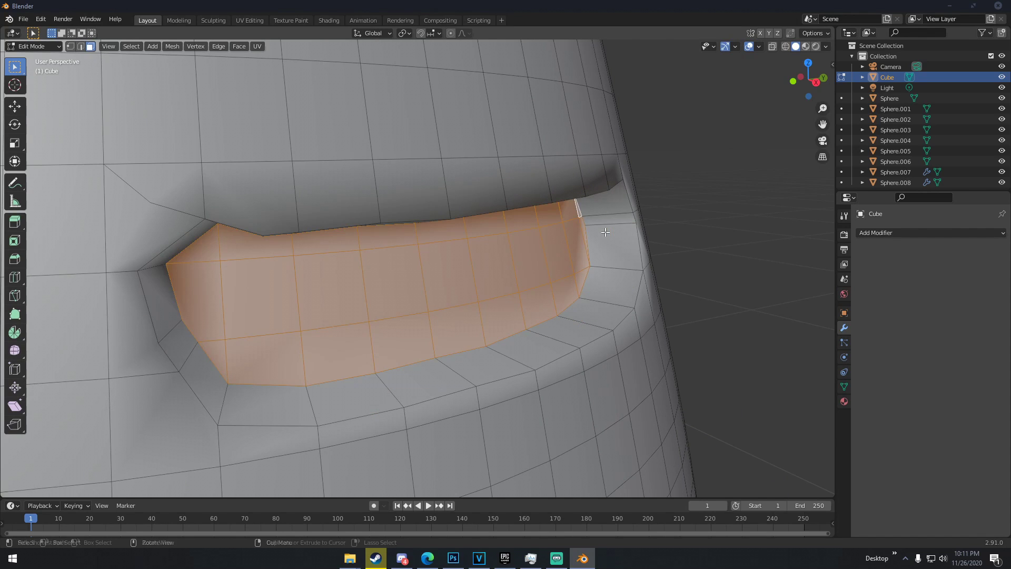
{"action": "key", "text": "ctrl+r"}
{"action": "scroll", "coordinate": [607, 224], "scroll_direction": "up", "scroll_amount": 3}
{"action": "scroll", "coordinate": [608, 224], "scroll_direction": "up", "scroll_amount": 8}
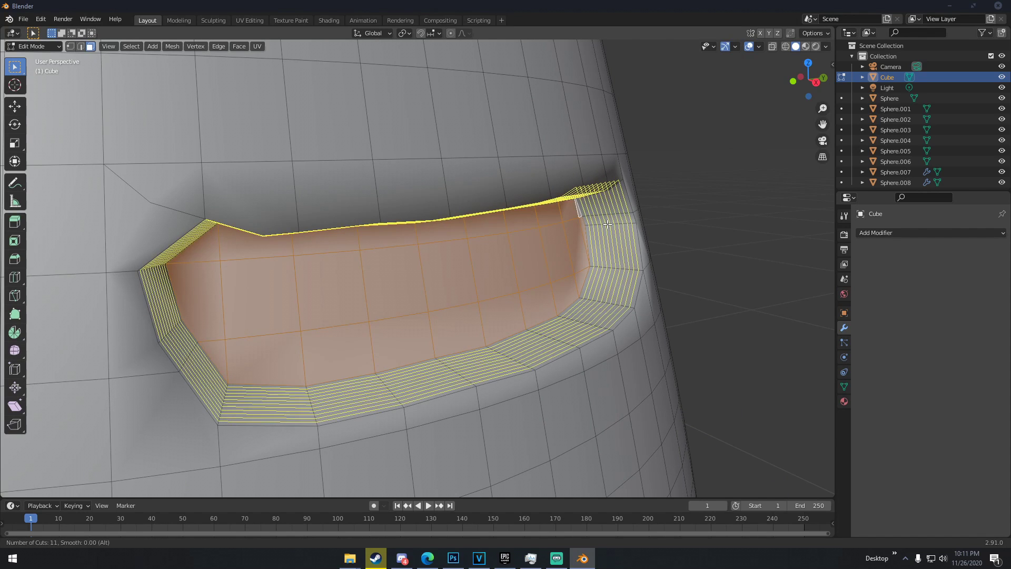
{"action": "left_click", "coordinate": [606, 226]}
{"action": "left_click", "coordinate": [605, 226]}
- Knife-cut a short edge from the mouth's upper corner beneath the second eye into the surrounding trunk mesh
{"action": "middle_click_drag", "start_coordinate": [606, 226], "coordinate": [536, 229]}
{"action": "scroll", "coordinate": [575, 233], "scroll_direction": "down", "scroll_amount": 3}
{"action": "key", "text": "k"}
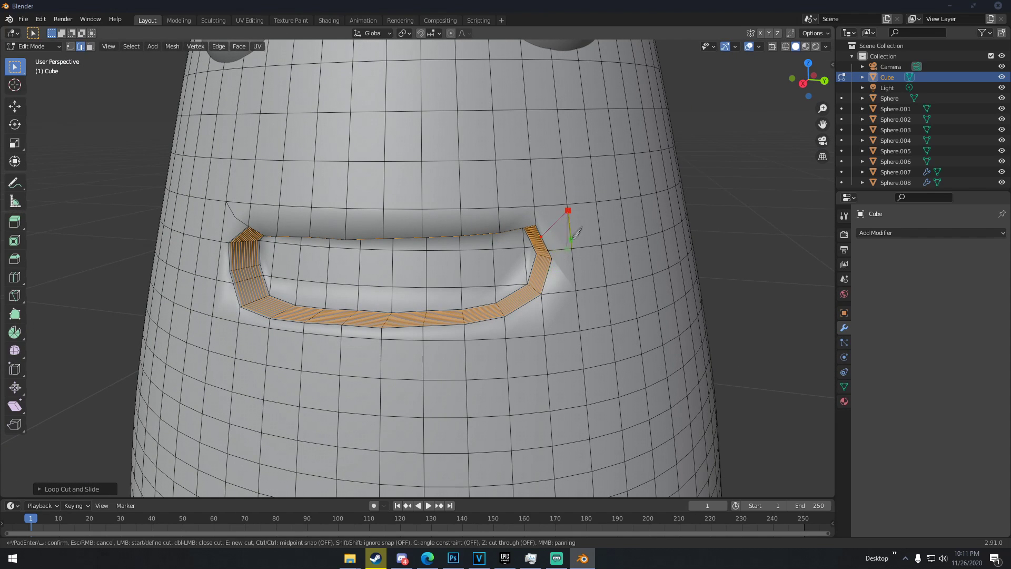
{"action": "key", "text": "Return"}
{"action": "key", "text": "k"}
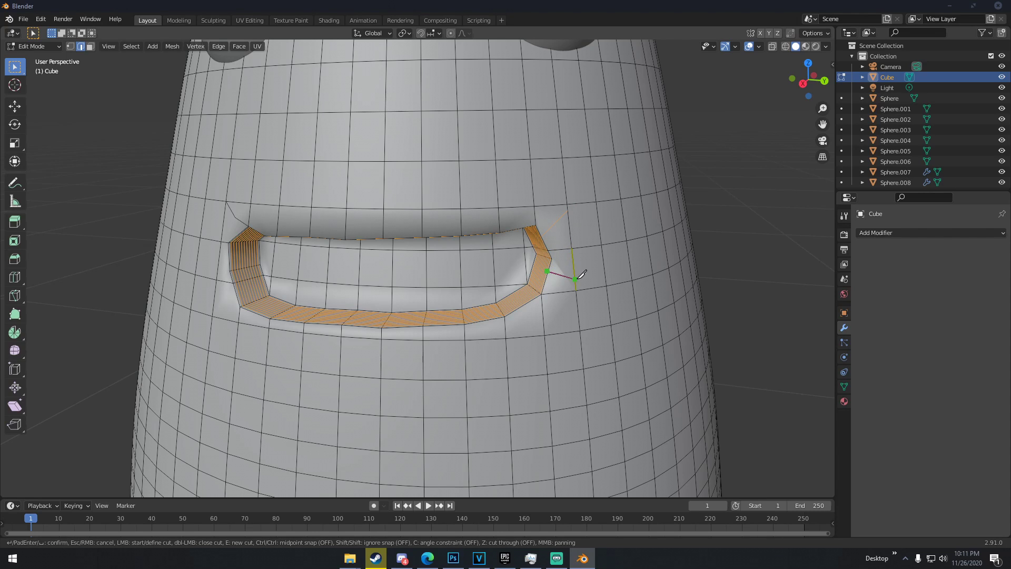
{"action": "key", "text": "Escape"}
{"action": "middle_click_drag", "start_coordinate": [566, 268], "coordinate": [532, 250]}
{"action": "scroll", "coordinate": [539, 264], "scroll_direction": "up", "scroll_amount": 3}
- Add an Edge Split modifier with a 30° edge angle to the trunk, check the shading, and reopen the trunk mesh for editing
{"action": "key", "text": "Tab"}
{"action": "scroll", "coordinate": [540, 263], "scroll_direction": "down", "scroll_amount": 4}
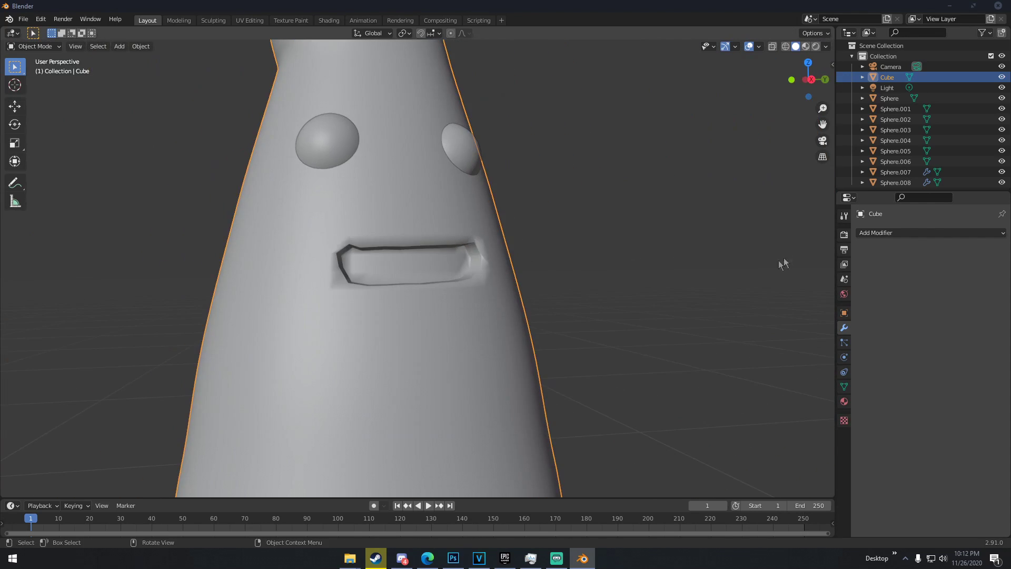
{"action": "left_click", "coordinate": [864, 233]}
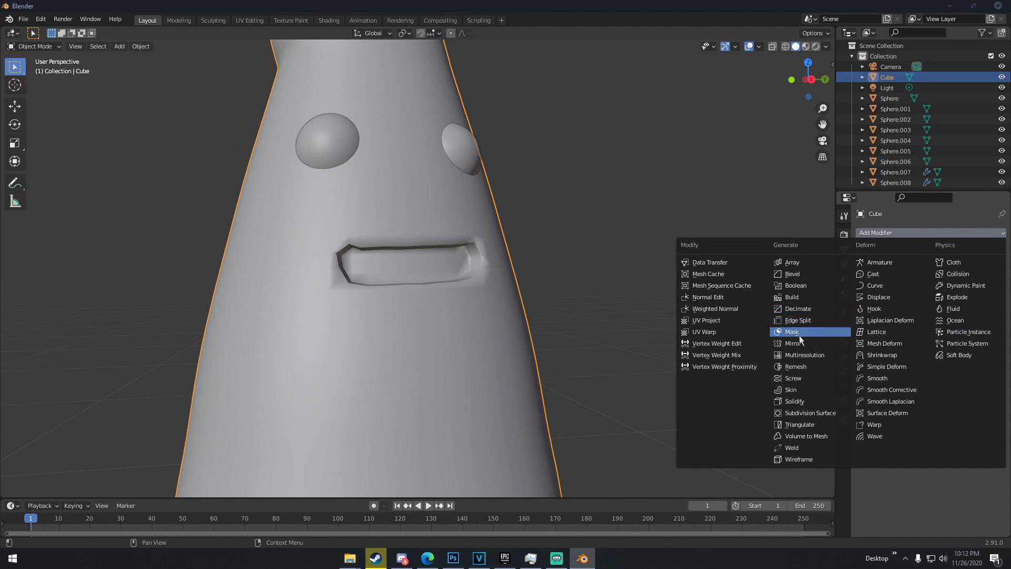
{"action": "left_click", "coordinate": [810, 320]}
{"action": "middle_click_drag", "start_coordinate": [637, 298], "coordinate": [614, 303]}
{"action": "scroll", "coordinate": [615, 303], "scroll_direction": "down", "scroll_amount": 6}
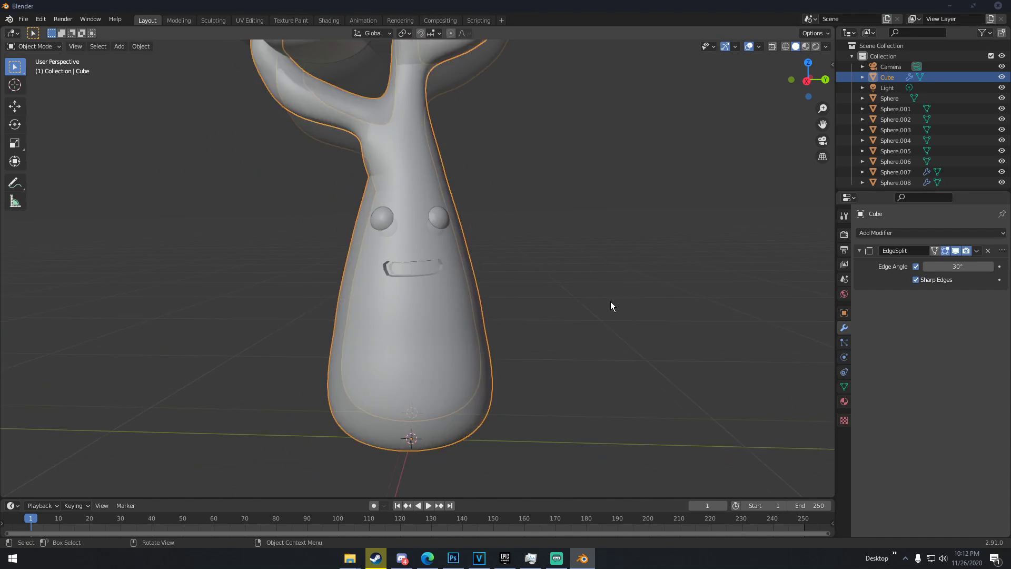
{"action": "scroll", "coordinate": [653, 280], "scroll_direction": "up", "scroll_amount": 10}
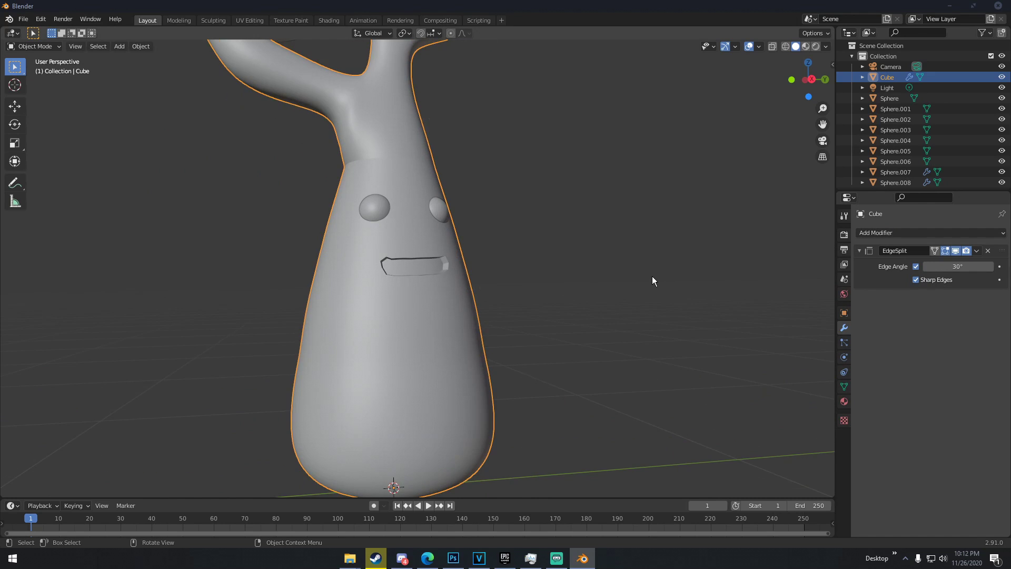
{"action": "scroll", "coordinate": [505, 230], "scroll_direction": "down", "scroll_amount": 2}
{"action": "key", "text": "Tab"}
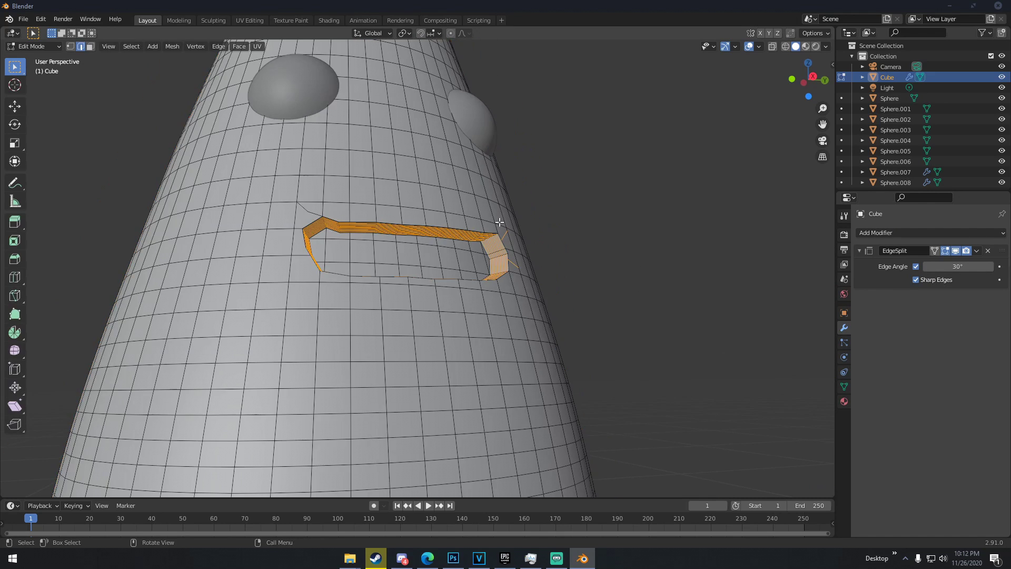
{"action": "key", "text": "KP_Decimal"}
- Try adding two loop cuts running vertically across the mouth's upper wall
{"action": "key", "text": "ctrl+r"}
{"action": "scroll", "coordinate": [397, 179], "scroll_direction": "up", "scroll_amount": 4}
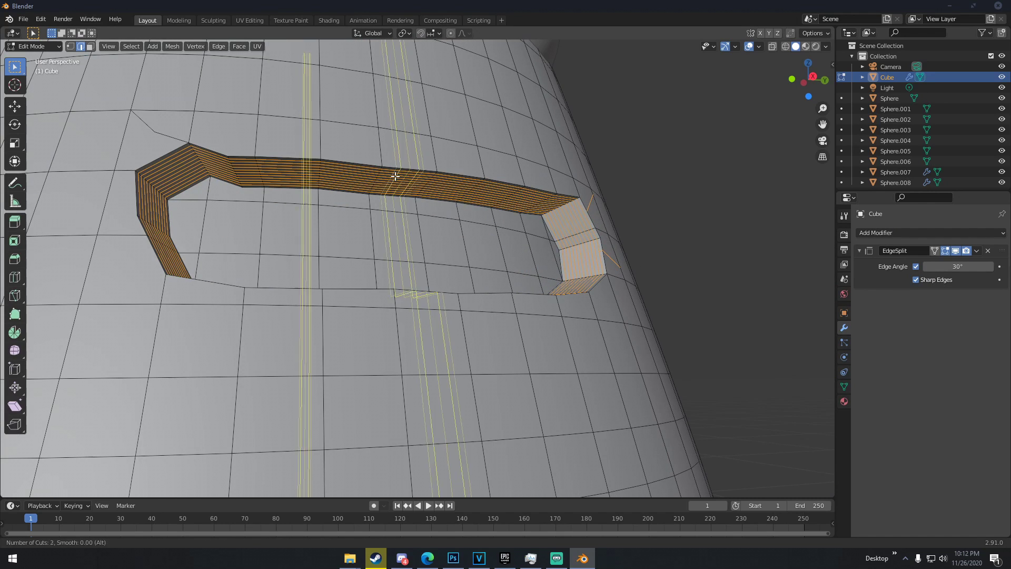
{"action": "left_click", "coordinate": [396, 177]}
{"action": "right_click", "coordinate": [396, 177]}
{"action": "key", "text": "ctrl+z"}
{"action": "middle_click_drag", "start_coordinate": [395, 173], "coordinate": [829, 265]}
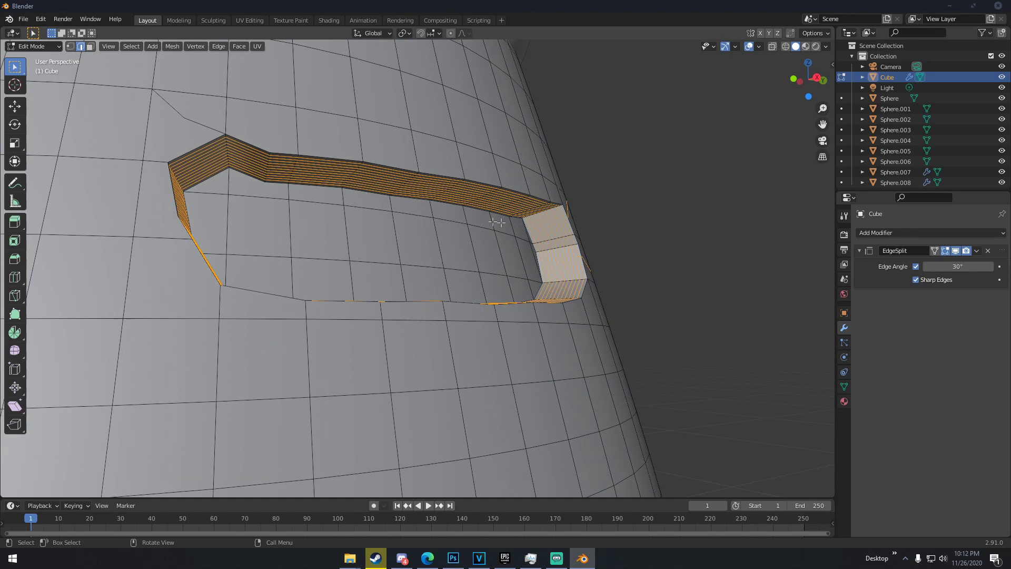
- In vertex selection, nudge a vertex of the mouth's upper wall slightly down using proportional editing with a size of about 0.04
{"action": "middle_click_drag", "start_coordinate": [442, 211], "coordinate": [457, 217]}
{"action": "left_click", "coordinate": [70, 47]}
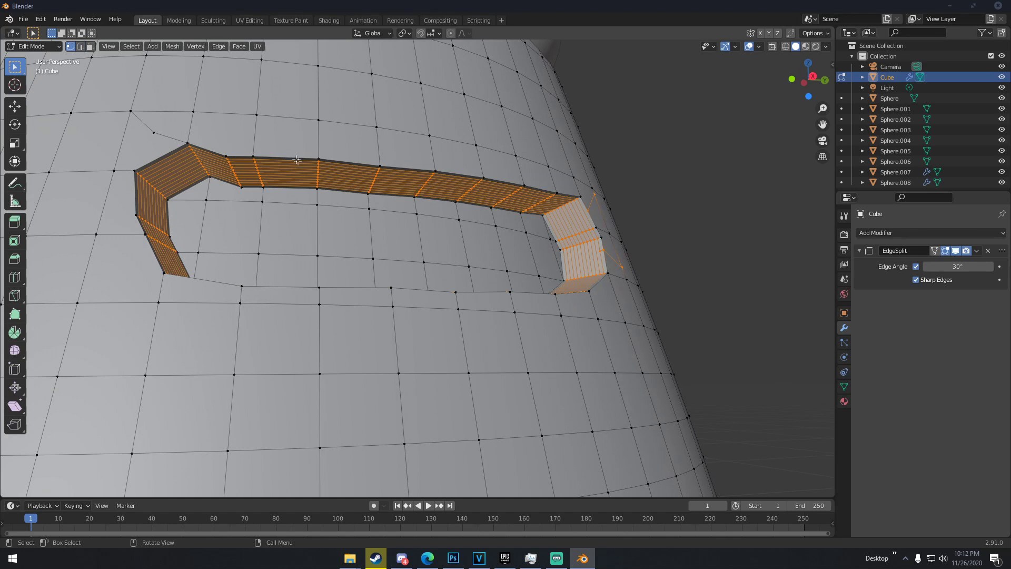
{"action": "left_click", "coordinate": [318, 171]}
{"action": "key", "text": "g"}
{"action": "left_click", "coordinate": [316, 172]}
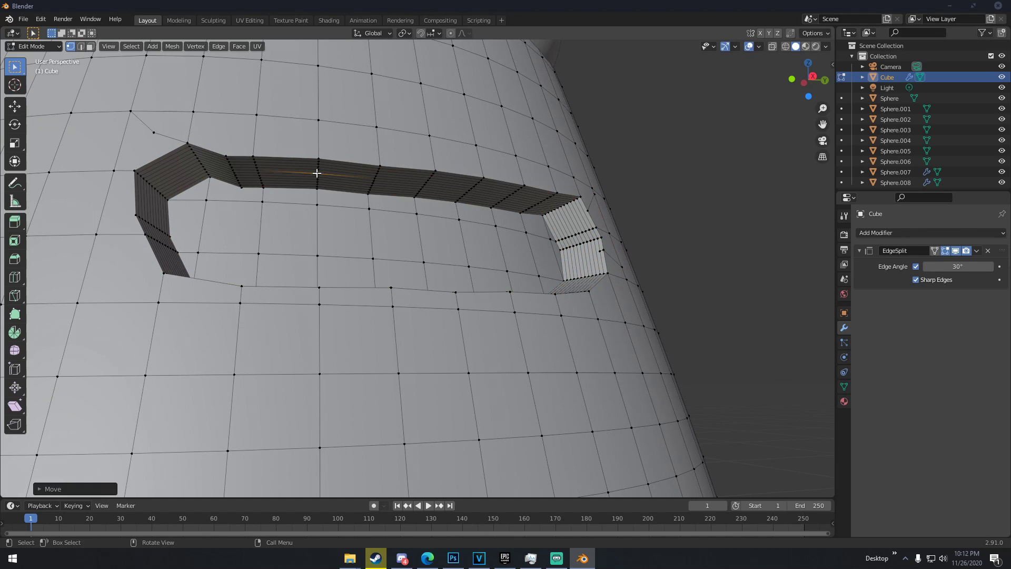
{"action": "key", "text": "ctrl+z"}
{"action": "key", "text": "g"}
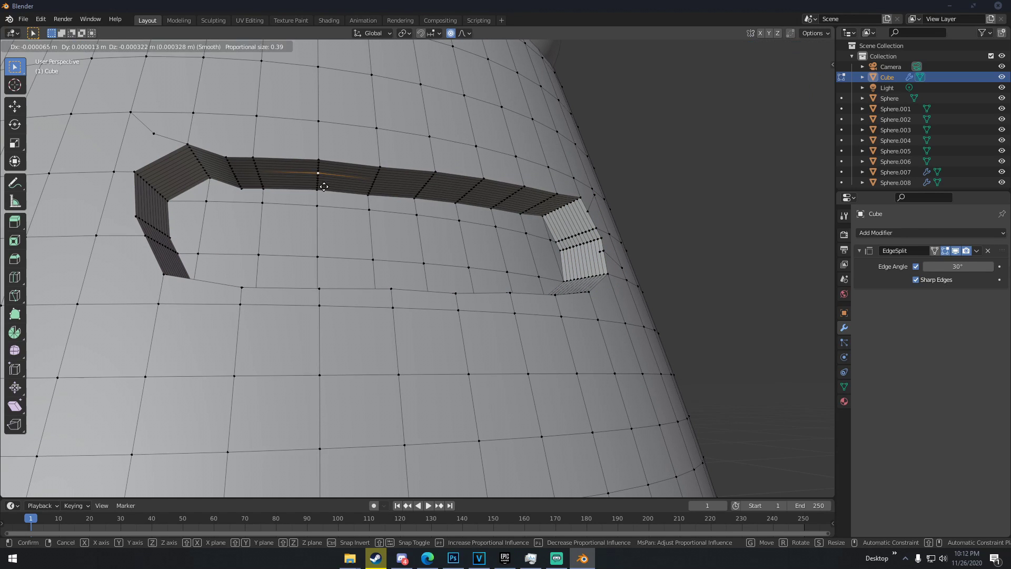
{"action": "scroll", "coordinate": [324, 187], "scroll_direction": "up", "scroll_amount": 3}
{"action": "scroll", "coordinate": [324, 186], "scroll_direction": "up", "scroll_amount": 7}
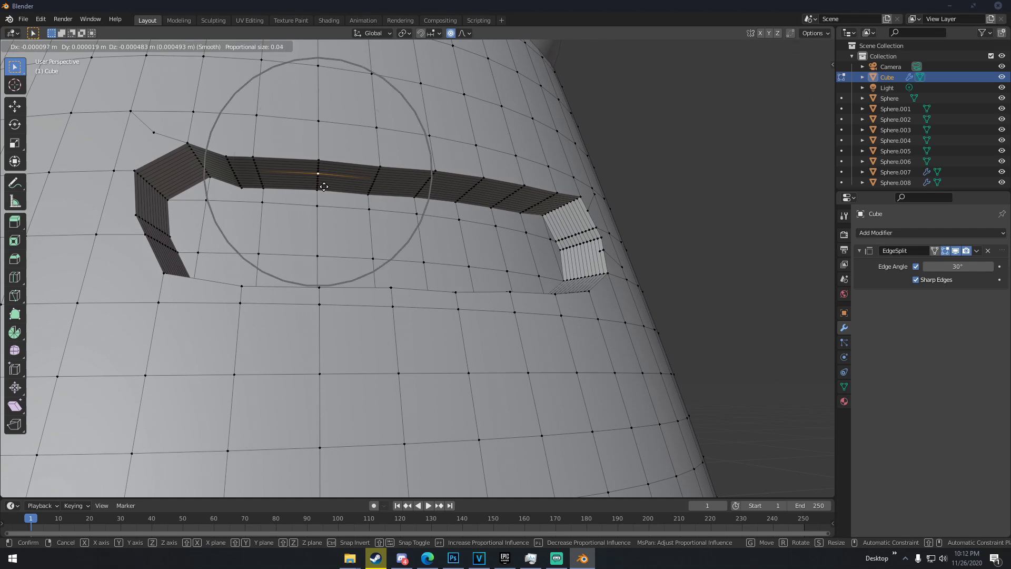
{"action": "left_click", "coordinate": [323, 192]}
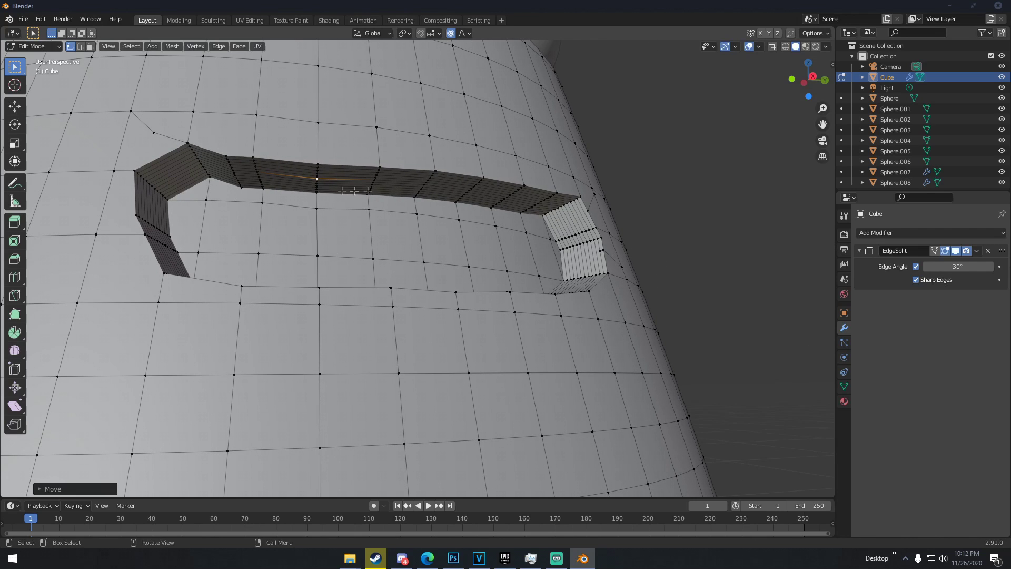
- Nudge vertices near the upper wall's far end and on the adjoining side wall with a proportional size of 0.03
{"action": "left_click", "coordinate": [463, 194]}
{"action": "key", "text": "g"}
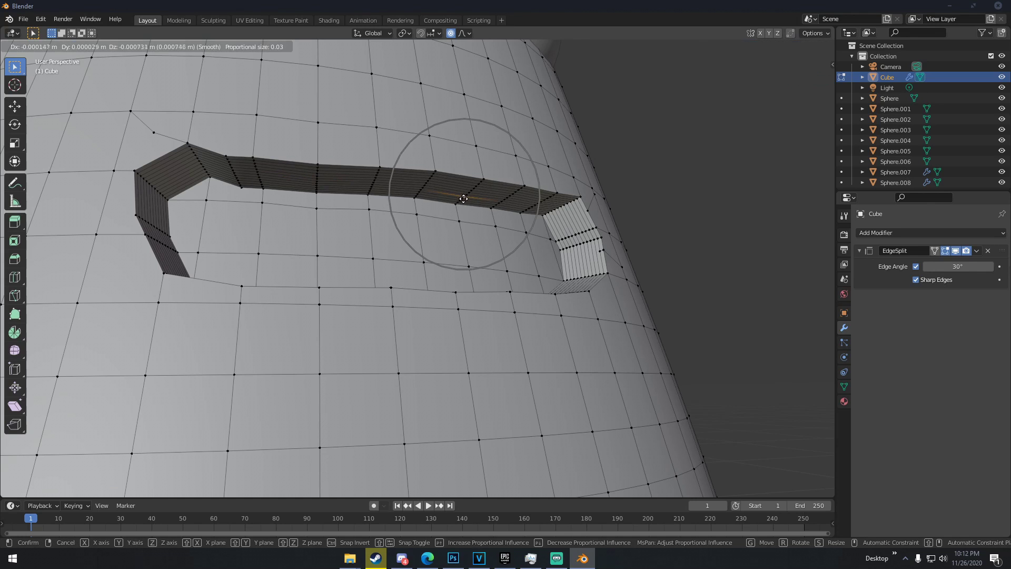
{"action": "left_click", "coordinate": [543, 227]}
{"action": "key", "text": "g"}
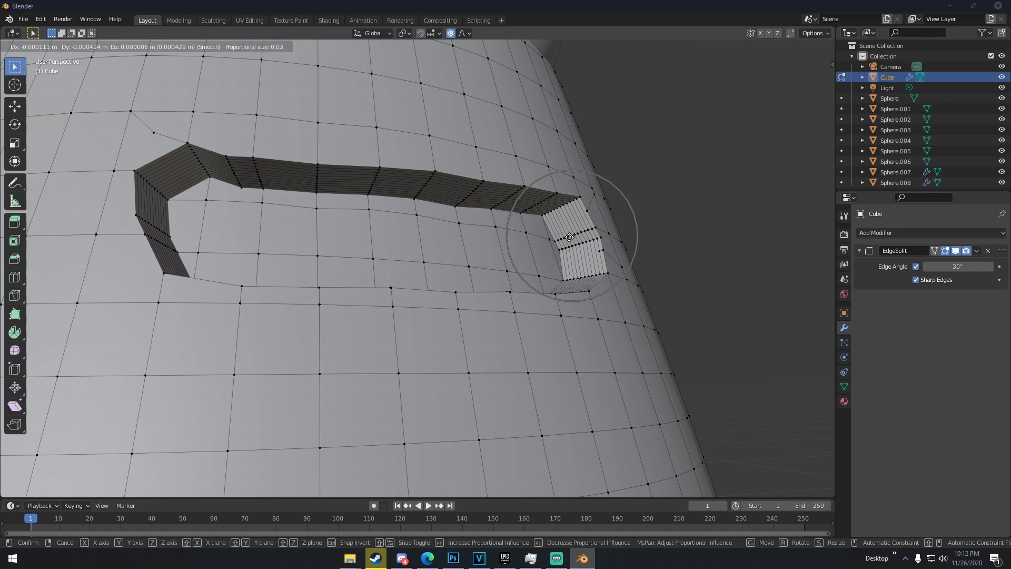
{"action": "left_click", "coordinate": [569, 237]}
{"action": "middle_click_drag", "start_coordinate": [569, 237], "coordinate": [516, 274]}
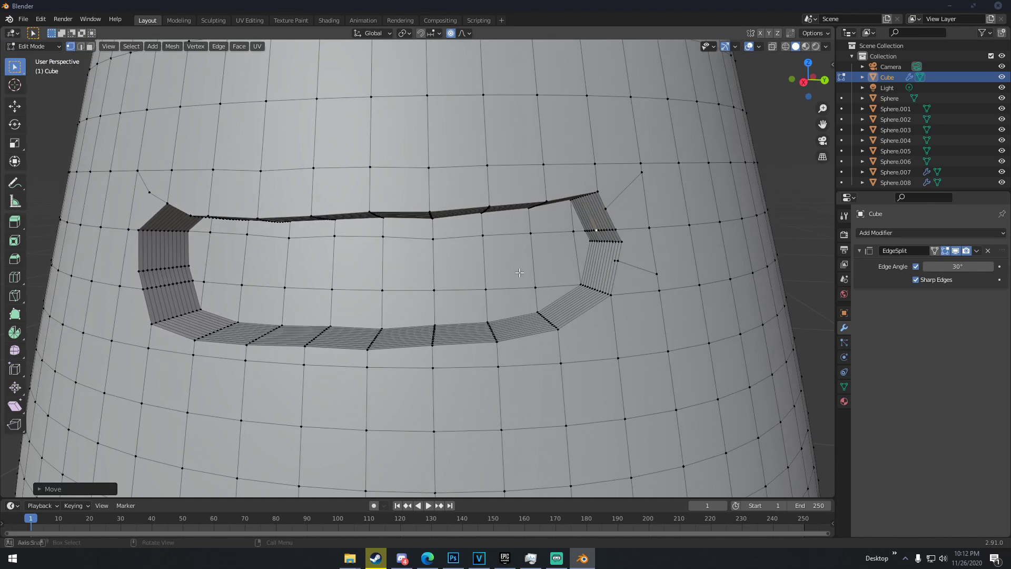
- Nudge several vertices along the mouth's lower wall and opposite side wall with proportional editing to make its outline irregular
{"action": "scroll", "coordinate": [509, 282], "scroll_direction": "down", "scroll_amount": 1}
{"action": "key", "text": "g"}
{"action": "left_click", "coordinate": [427, 319]}
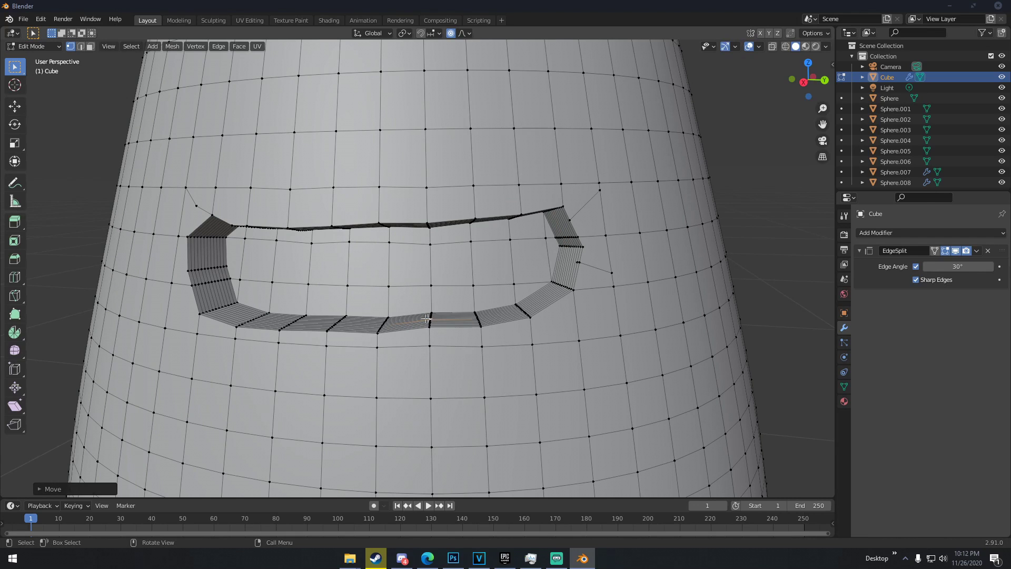
{"action": "left_click", "coordinate": [337, 320]}
{"action": "key", "text": "g"}
{"action": "left_click", "coordinate": [285, 311]}
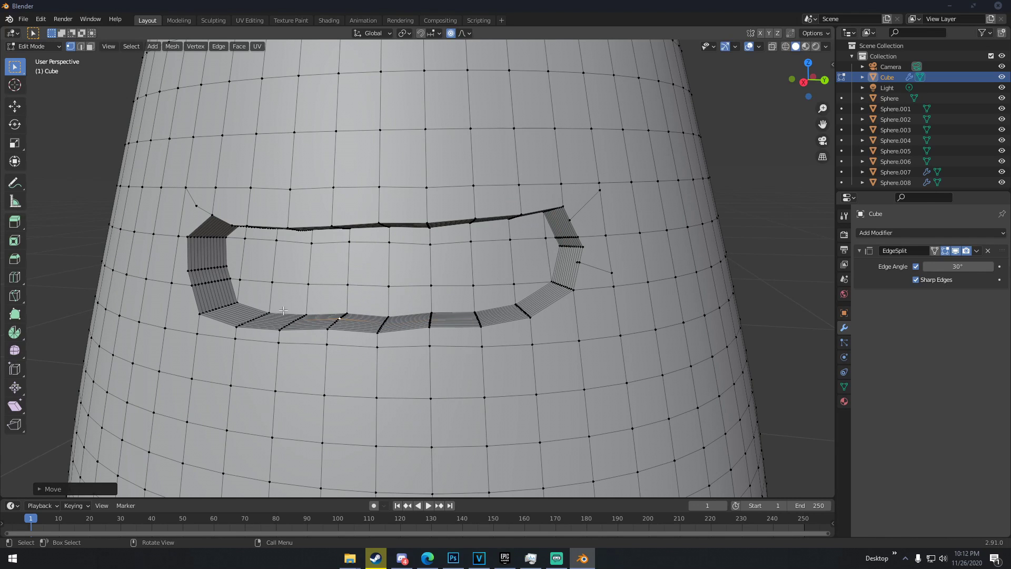
{"action": "left_click", "coordinate": [253, 315]}
{"action": "key", "text": "g"}
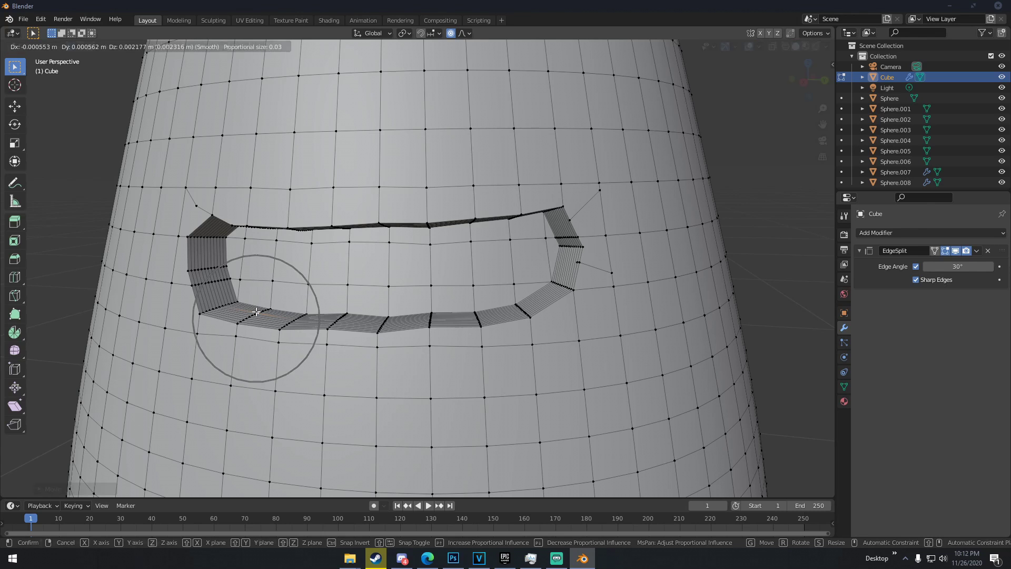
{"action": "left_click", "coordinate": [256, 313]}
{"action": "left_click", "coordinate": [209, 269]}
{"action": "key", "text": "g"}
{"action": "left_click", "coordinate": [212, 267]}
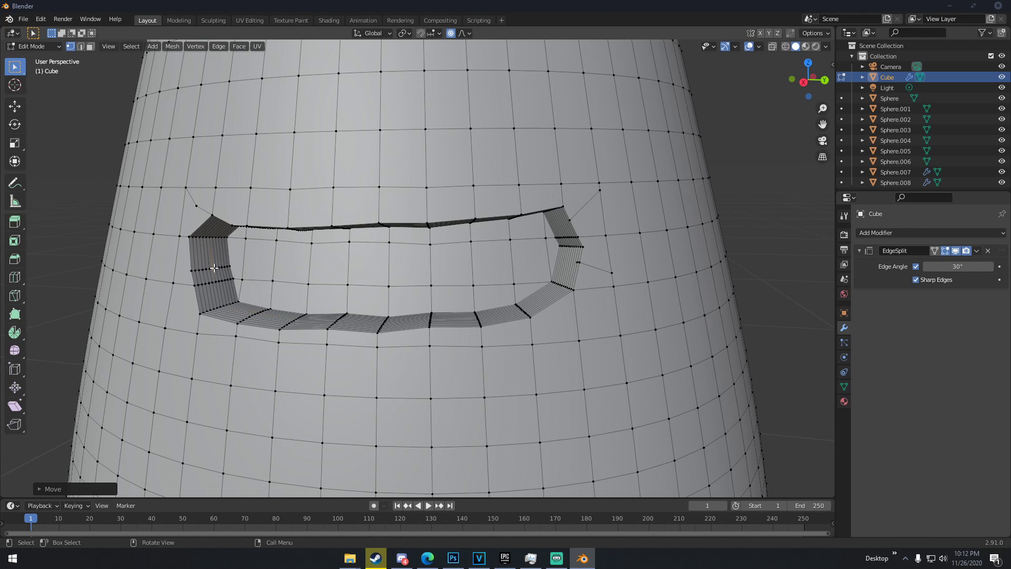
- Inspect the reshaped mouth and the trunk shading in Object Mode from several angles and distances
{"action": "key", "text": "Tab"}
{"action": "scroll", "coordinate": [236, 273], "scroll_direction": "down", "scroll_amount": 5}
{"action": "middle_click_drag", "start_coordinate": [235, 270], "coordinate": [385, 270]}
{"action": "scroll", "coordinate": [292, 258], "scroll_direction": "down", "scroll_amount": 4}
{"action": "scroll", "coordinate": [264, 252], "scroll_direction": "down", "scroll_amount": 4}
{"action": "scroll", "coordinate": [421, 287], "scroll_direction": "up", "scroll_amount": 6}
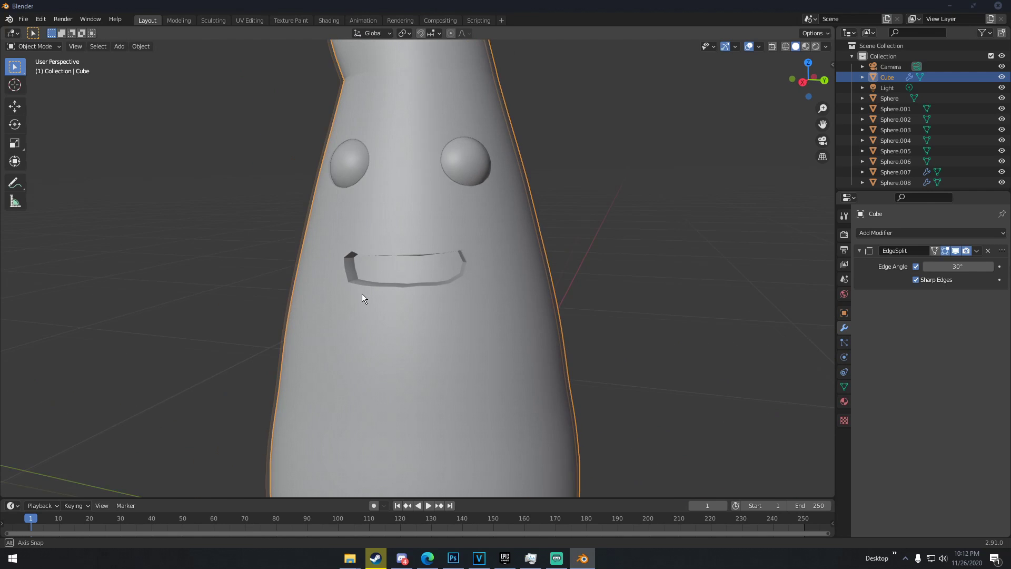
{"action": "scroll", "coordinate": [365, 286], "scroll_direction": "down", "scroll_amount": 4}
{"action": "scroll", "coordinate": [374, 277], "scroll_direction": "up", "scroll_amount": 5}
{"action": "middle_click_drag", "start_coordinate": [426, 290], "coordinate": [548, 328]}
{"action": "scroll", "coordinate": [456, 297], "scroll_direction": "down", "scroll_amount": 4}
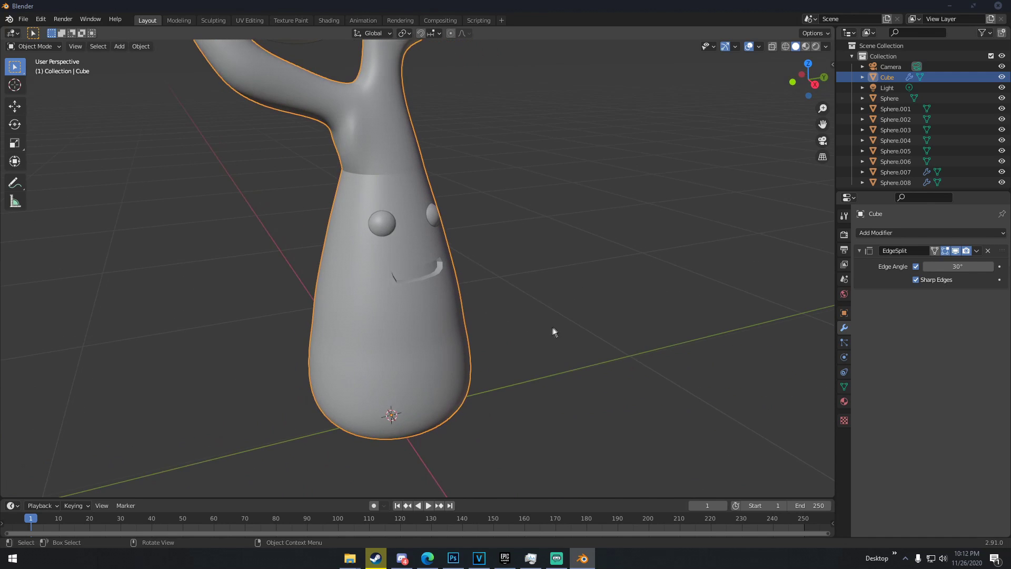
- Add a UV sphere, move it beside the tree and scale it down to about a third of its size
{"action": "key", "text": "shift+a"}
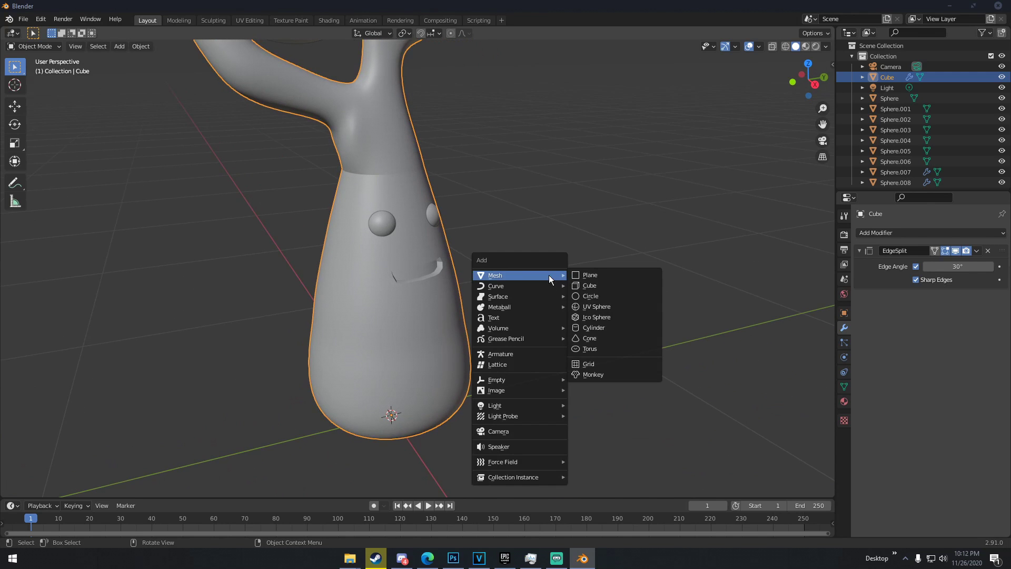
{"action": "left_click", "coordinate": [597, 306]}
{"action": "scroll", "coordinate": [516, 339], "scroll_direction": "down", "scroll_amount": 4}
{"action": "left_click_drag", "start_coordinate": [517, 339], "coordinate": [555, 325]}
{"action": "key", "text": "g"}
{"action": "left_click", "coordinate": [744, 295]}
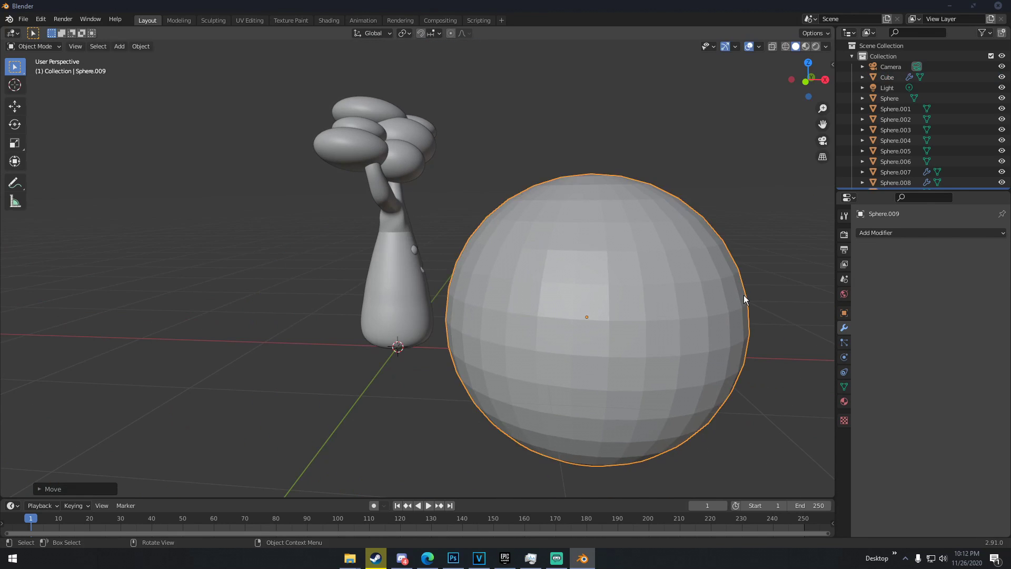
{"action": "key", "text": "s"}
{"action": "left_click", "coordinate": [635, 308]}
- Stretch the sphere along Z into an upright egg shape and raise it beside the foliage
{"action": "key", "text": "s"}
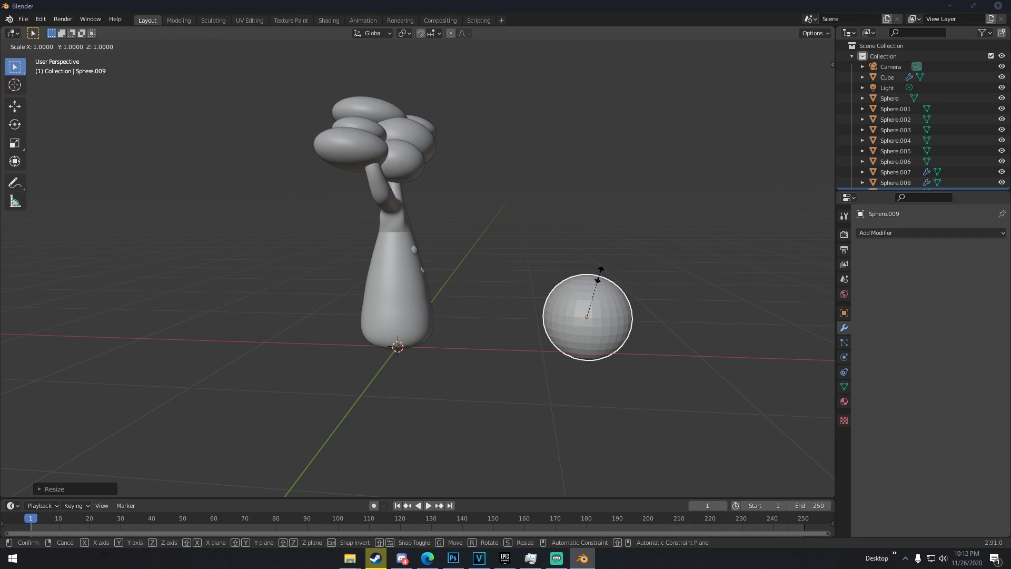
{"action": "key", "text": "z"}
{"action": "left_click", "coordinate": [605, 254]}
{"action": "middle_click_drag", "start_coordinate": [605, 254], "coordinate": [516, 315]}
{"action": "key", "text": "g"}
{"action": "left_click", "coordinate": [598, 242]}
- Pull the sphere's bottom vertex down about 0.07 m with proportional editing at a size of about 0.26 to form a tapered tooth
{"action": "key", "text": "Tab"}
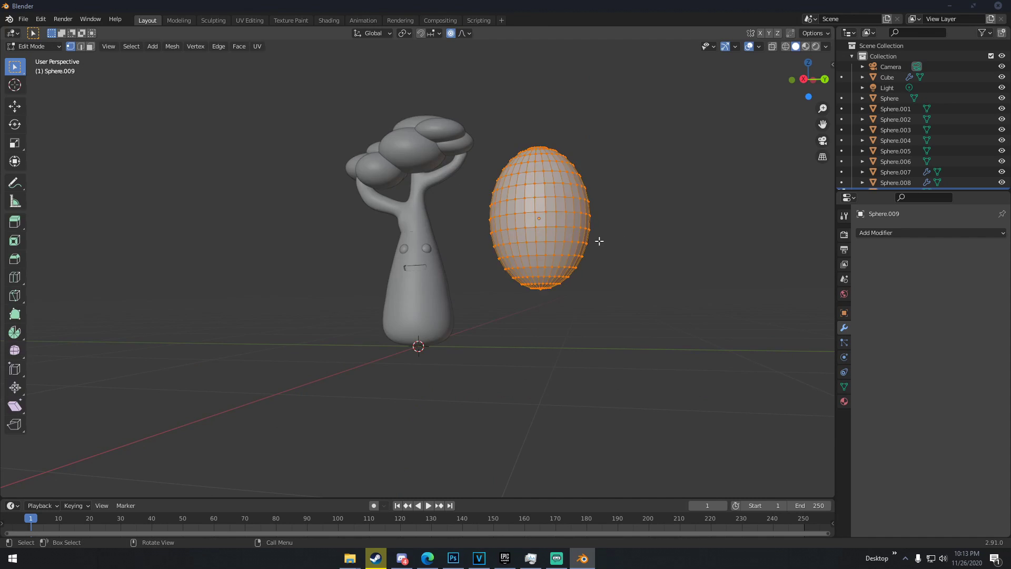
{"action": "middle_click_drag", "start_coordinate": [598, 242], "coordinate": [598, 214]}
{"action": "scroll", "coordinate": [592, 219], "scroll_direction": "up", "scroll_amount": 5}
{"action": "left_click", "coordinate": [611, 195]}
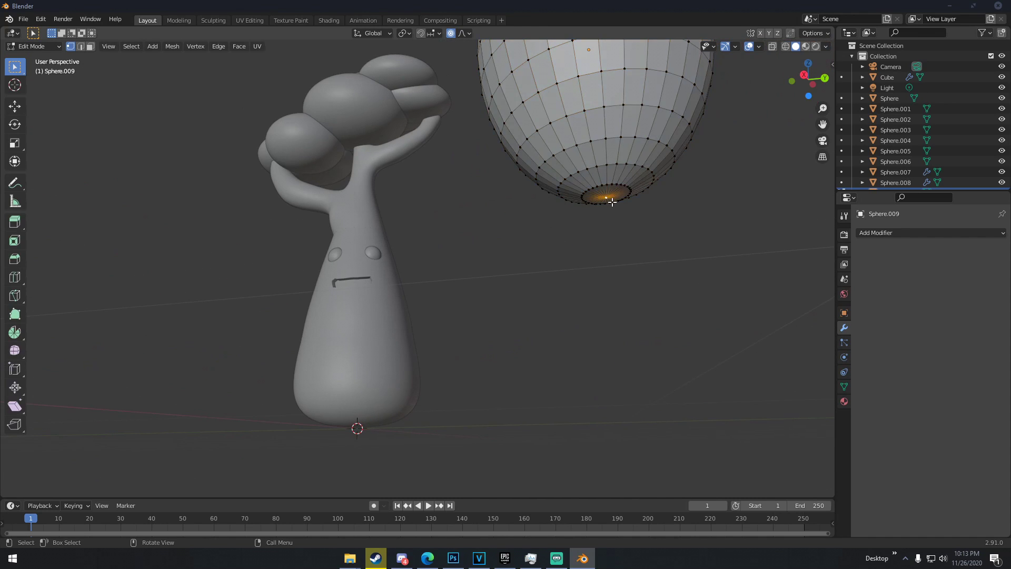
{"action": "scroll", "coordinate": [611, 194], "scroll_direction": "down", "scroll_amount": 6}
{"action": "middle_click_drag", "start_coordinate": [611, 195], "coordinate": [567, 279]}
{"action": "key", "text": "g"}
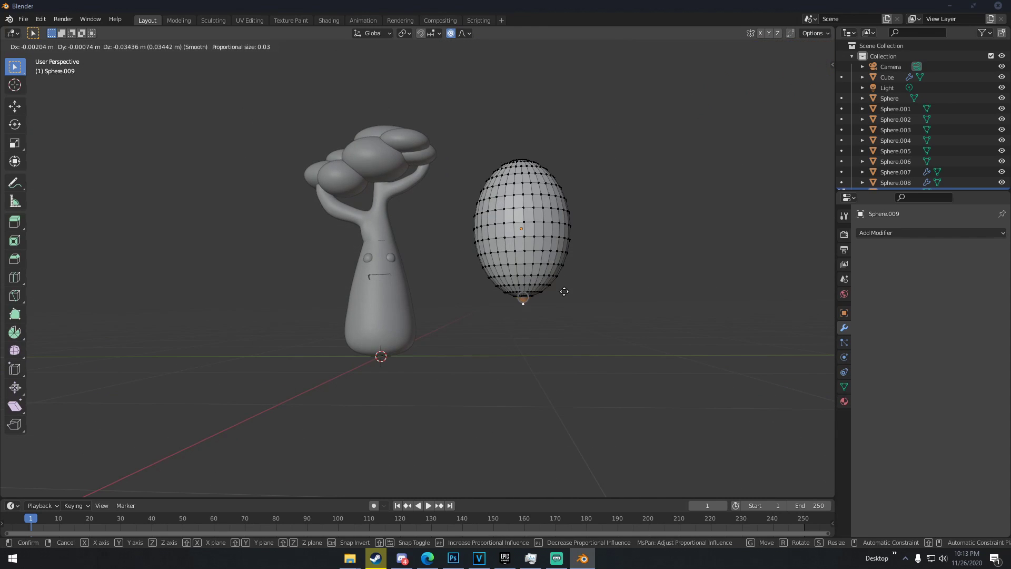
{"action": "scroll", "coordinate": [563, 292], "scroll_direction": "down", "scroll_amount": 17}
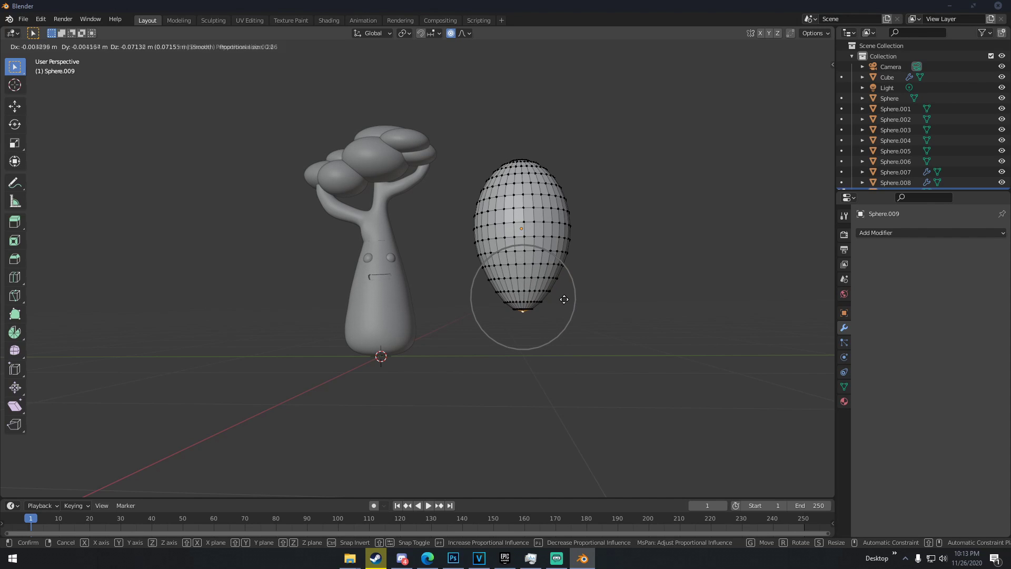
{"action": "left_click", "coordinate": [563, 298]}
- Return to Object Mode and scale the tooth to about 0.49
{"action": "key", "text": "Tab"}
{"action": "middle_click_drag", "start_coordinate": [580, 308], "coordinate": [644, 296]}
{"action": "key", "text": "s"}
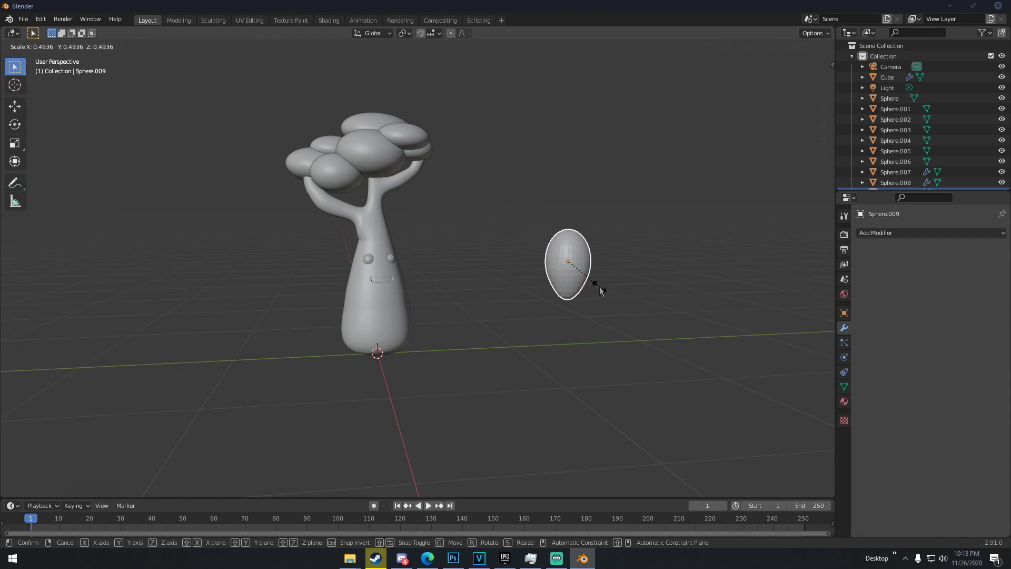
{"action": "left_click", "coordinate": [600, 286]}
- Give the tooth a level 2 Subdivision Surface and smooth shading, and apply the modifier
{"action": "key", "text": "ctrl+2"}
{"action": "right_click", "coordinate": [580, 264]}
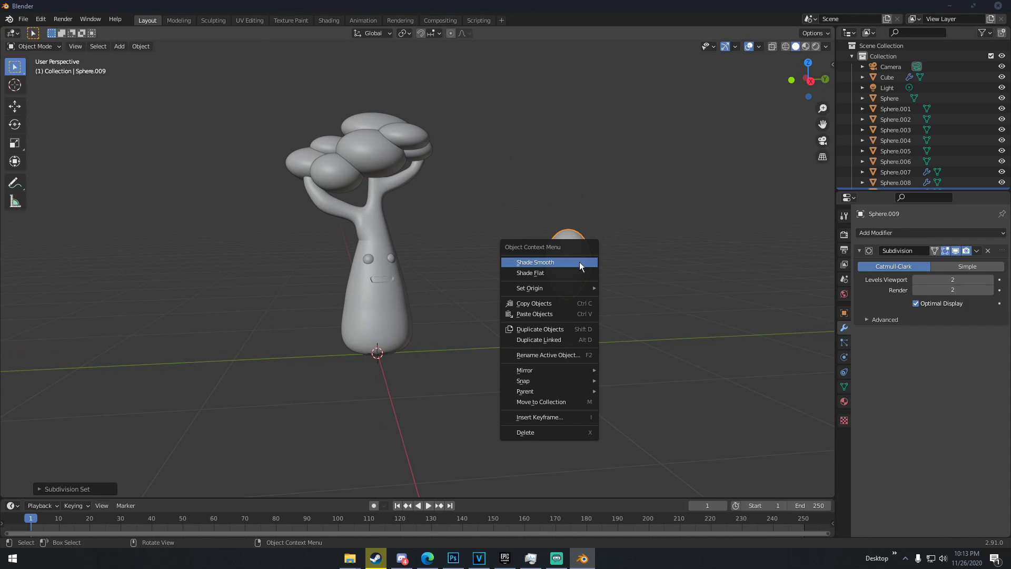
{"action": "left_click", "coordinate": [580, 261]}
{"action": "left_click", "coordinate": [978, 251]}
{"action": "left_click", "coordinate": [969, 264]}
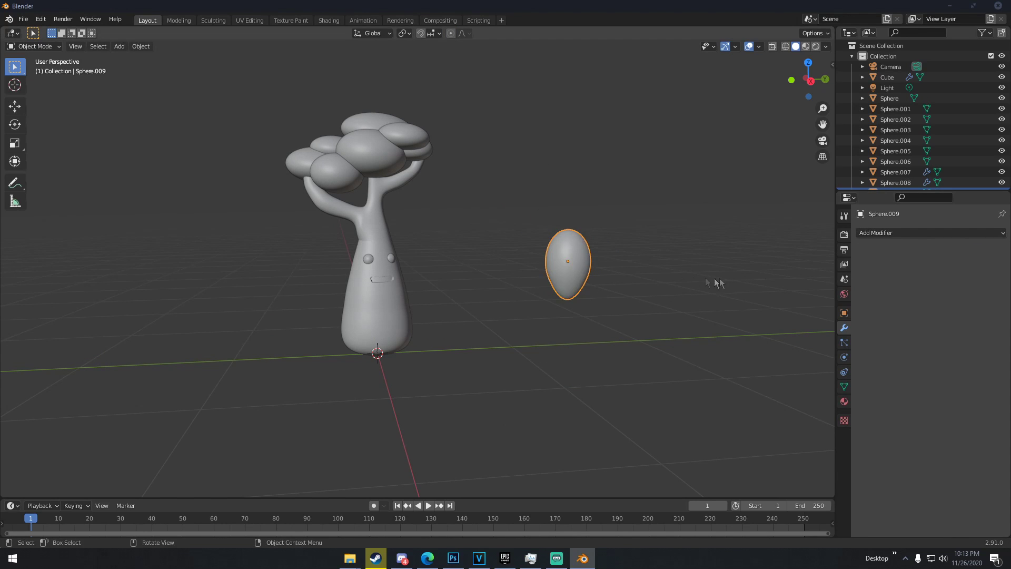
- Move the tooth next to the trunk's mouth and scale it down towards the mouth's proportions
{"action": "key", "text": "g"}
{"action": "left_click", "coordinate": [507, 292]}
{"action": "middle_click_drag", "start_coordinate": [507, 292], "coordinate": [399, 256]}
{"action": "key", "text": "KP_Decimal"}
{"action": "middle_click_drag", "start_coordinate": [524, 282], "coordinate": [590, 288]}
{"action": "key", "text": "s"}
{"action": "left_click", "coordinate": [465, 250]}
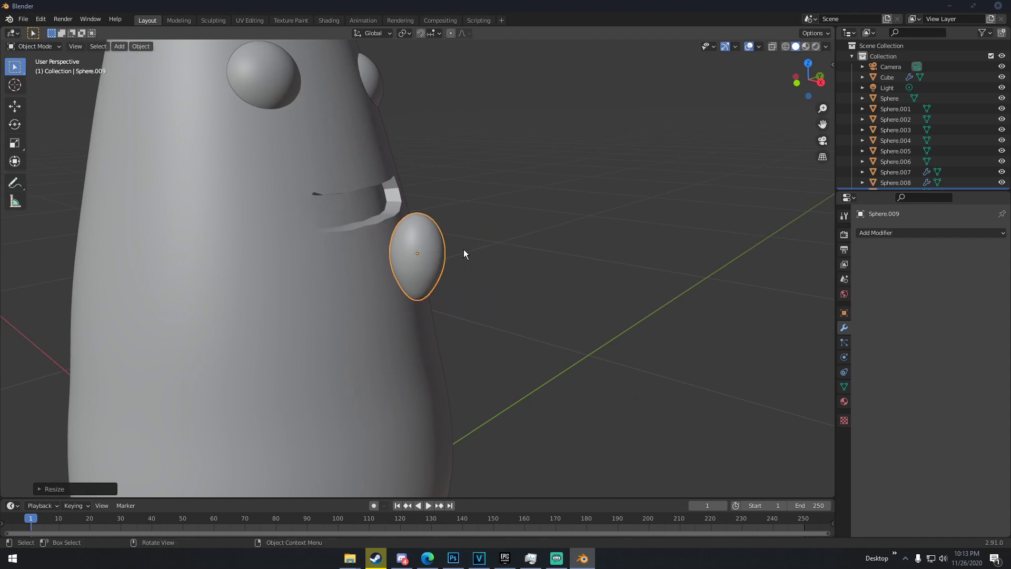
- Fit the tooth inside the mouth recess beneath its upper edge, adjusting its scale and depth from different angles
{"action": "middle_click_drag", "start_coordinate": [464, 249], "coordinate": [501, 253]}
{"action": "key", "text": "g"}
{"action": "left_click", "coordinate": [372, 194]}
{"action": "middle_click_drag", "start_coordinate": [372, 194], "coordinate": [272, 197]}
{"action": "scroll", "coordinate": [273, 197], "scroll_direction": "down", "scroll_amount": 2}
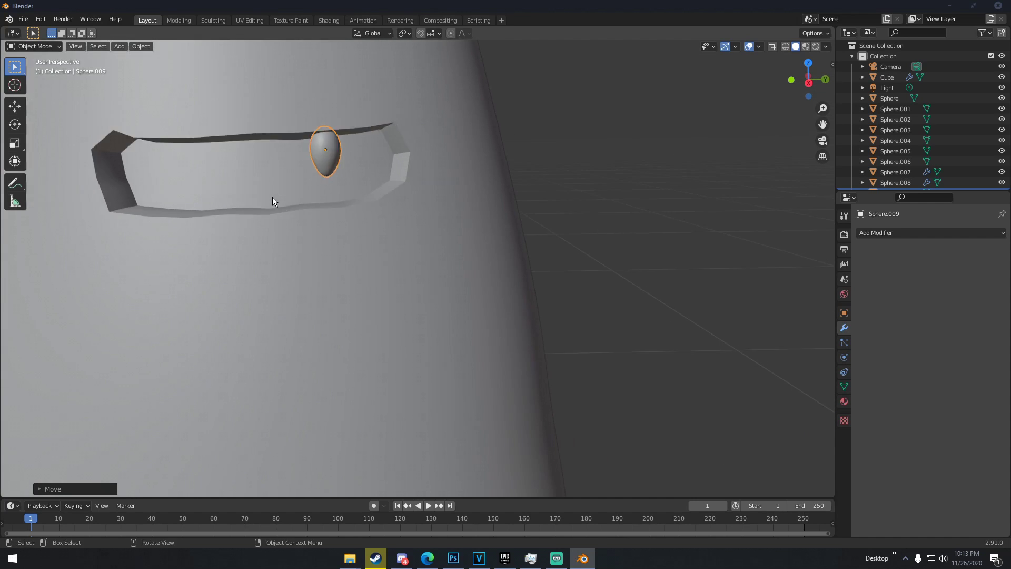
{"action": "key", "text": "s"}
{"action": "left_click", "coordinate": [415, 195]}
{"action": "key", "text": "g"}
{"action": "left_click", "coordinate": [432, 192]}
{"action": "middle_click_drag", "start_coordinate": [432, 193], "coordinate": [476, 195]}
{"action": "key", "text": "g"}
{"action": "left_click", "coordinate": [511, 193]}
- Duplicate the tooth and position the copy beside the first one, seated in the recess beneath the mouth's upper edge
{"action": "key", "text": "shift+d"}
{"action": "key", "text": "x"}
{"action": "left_click", "coordinate": [379, 196]}
{"action": "key", "text": "g"}
{"action": "left_click", "coordinate": [333, 195]}
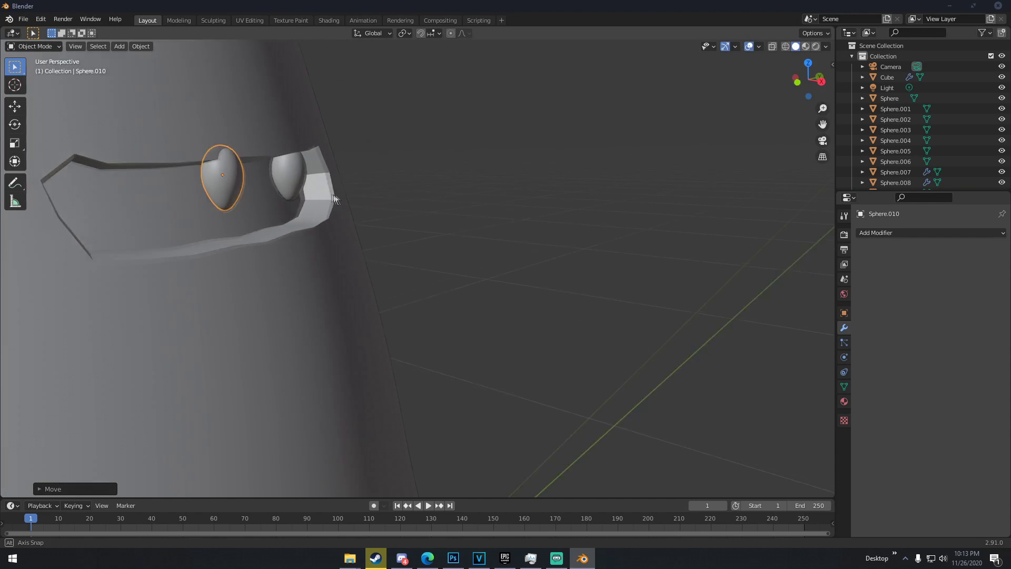
{"action": "middle_click_drag", "start_coordinate": [333, 194], "coordinate": [371, 188]}
{"action": "key", "text": "g"}
{"action": "left_click", "coordinate": [362, 192]}
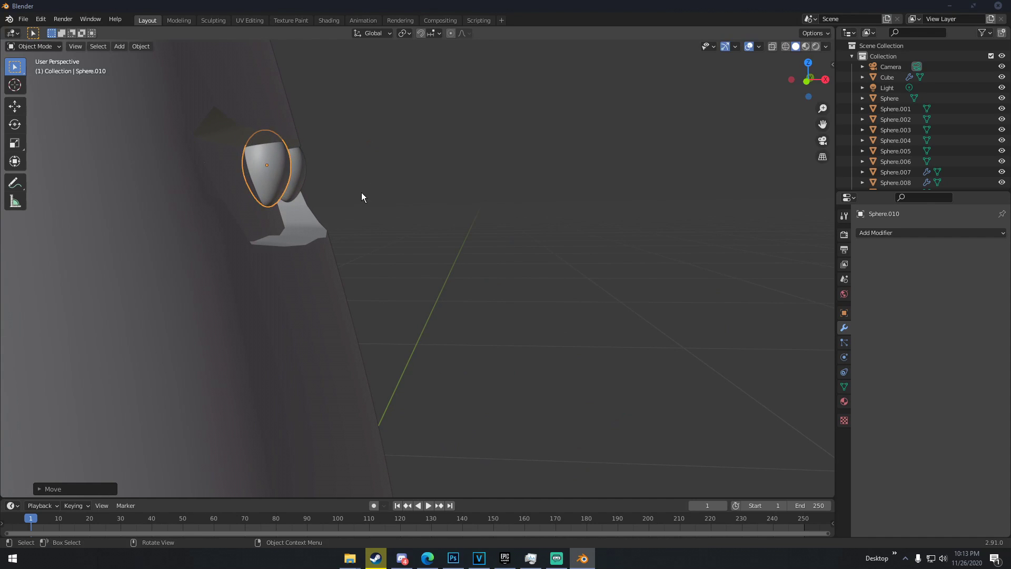
- Rescale the second tooth overall and along X, and reseat it in the mouth recess
{"action": "key", "text": "s"}
{"action": "left_click", "coordinate": [335, 176]}
{"action": "key", "text": "g"}
{"action": "left_click", "coordinate": [337, 175]}
{"action": "middle_click_drag", "start_coordinate": [337, 175], "coordinate": [370, 178]}
{"action": "key", "text": "s"}
{"action": "left_click", "coordinate": [327, 174]}
{"action": "key", "text": "s"}
{"action": "key", "text": "x"}
{"action": "left_click", "coordinate": [399, 169]}
{"action": "key", "text": "g"}
{"action": "left_click", "coordinate": [387, 171]}
- Scale the first tooth along X and adjust the spacing of the pair with a move along Y
{"action": "left_click", "coordinate": [293, 174]}
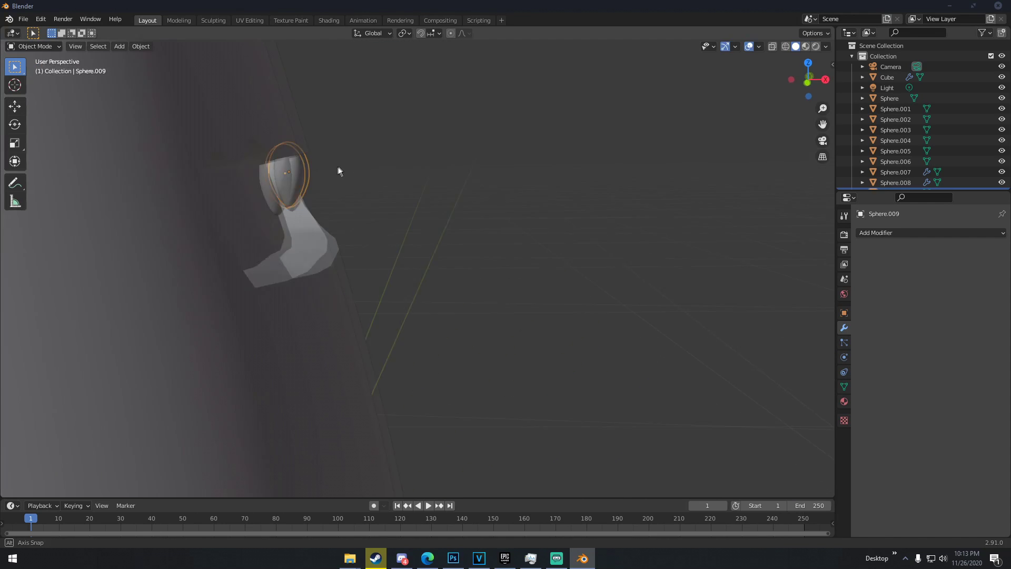
{"action": "key", "text": "s"}
{"action": "key", "text": "x"}
{"action": "left_click", "coordinate": [288, 175]}
{"action": "middle_click_drag", "start_coordinate": [288, 174], "coordinate": [390, 172]}
{"action": "left_click", "coordinate": [254, 169]}
{"action": "key", "text": "g"}
{"action": "key", "text": "y"}
{"action": "left_click", "coordinate": [262, 170]}
- Duplicate a tooth and position the copy further along the mouth as a third tooth
{"action": "scroll", "coordinate": [262, 168], "scroll_direction": "down", "scroll_amount": 2}
{"action": "key", "text": "shift+d"}
{"action": "left_click", "coordinate": [334, 176]}
{"action": "key", "text": "g"}
{"action": "left_click", "coordinate": [288, 179]}
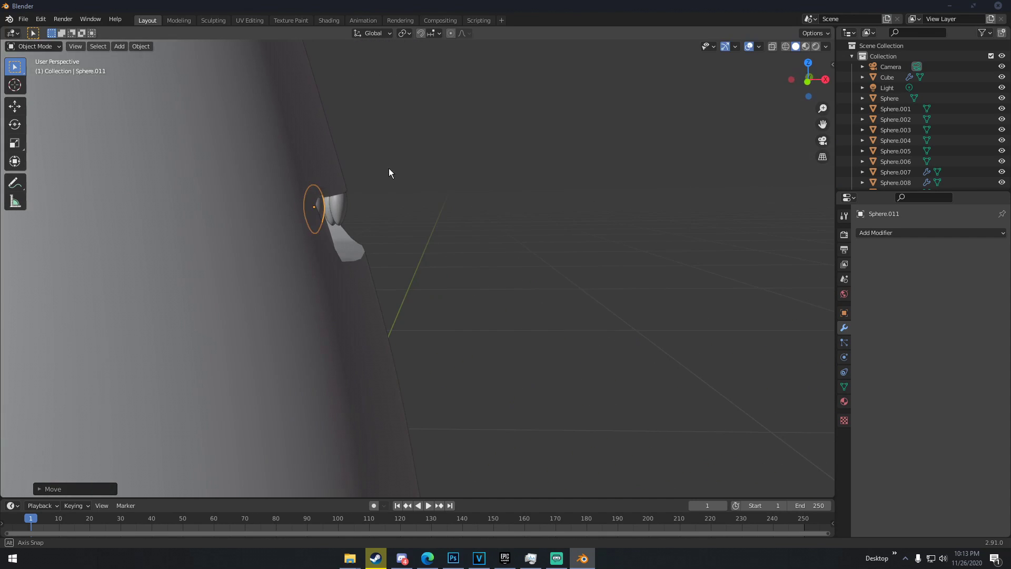
{"action": "key", "text": "g"}
{"action": "left_click", "coordinate": [405, 167]}
- Duplicate the third tooth to the mouth's far end and check the placement through the mesh in X-ray
{"action": "mouse_move", "coordinate": [404, 167]}
{"action": "middle_mouse_down"}
{"action": "mouse_move", "coordinate": [282, 179]}
{"action": "mouse_move", "coordinate": [302, 178]}
{"action": "mouse_move", "coordinate": [306, 163]}
{"action": "middle_mouse_up"}
{"action": "key", "text": "shift+d"}
{"action": "left_click", "coordinate": [306, 158]}
{"action": "key", "text": "alt+z"}
{"action": "key", "text": "alt+z"}
{"action": "scroll", "coordinate": [316, 160], "scroll_direction": "down", "scroll_amount": 6}
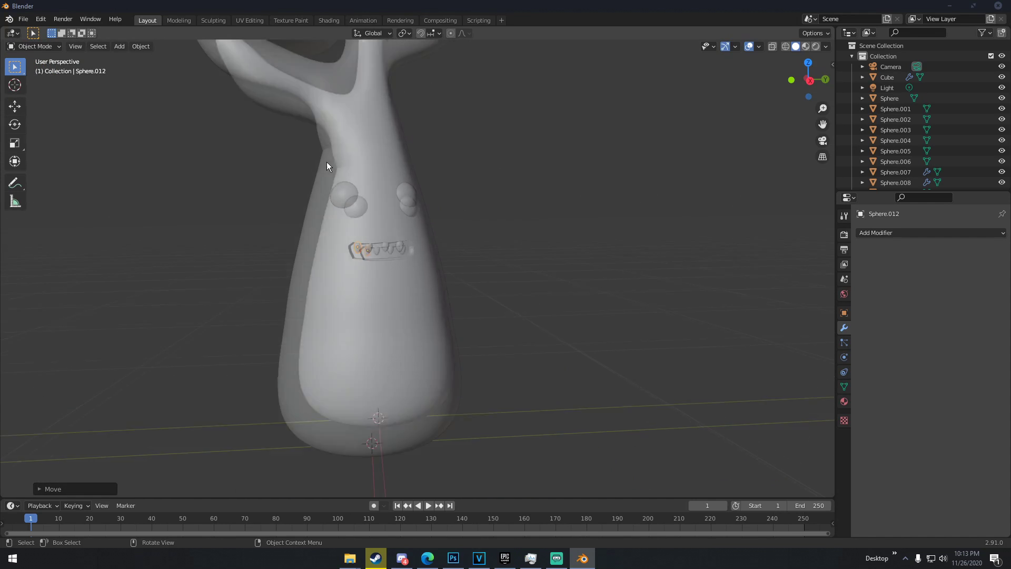
- Preview the face and the whole tree in Rendered shading, and return to Solid shading
{"action": "scroll", "coordinate": [428, 227], "scroll_direction": "up", "scroll_amount": 6}
{"action": "key", "text": "z"}
{"action": "left_click", "coordinate": [451, 139]}
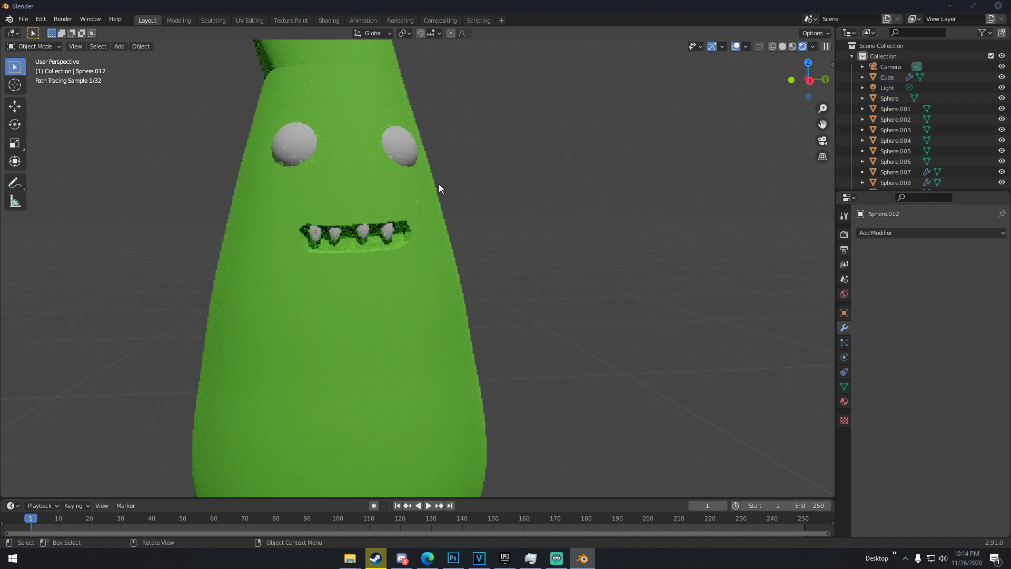
{"action": "scroll", "coordinate": [438, 184], "scroll_direction": "down", "scroll_amount": 5}
{"action": "mouse_move", "coordinate": [442, 197]}
{"action": "middle_mouse_down"}
{"action": "mouse_move", "coordinate": [452, 218]}
{"action": "mouse_move", "coordinate": [417, 234]}
{"action": "middle_mouse_up"}
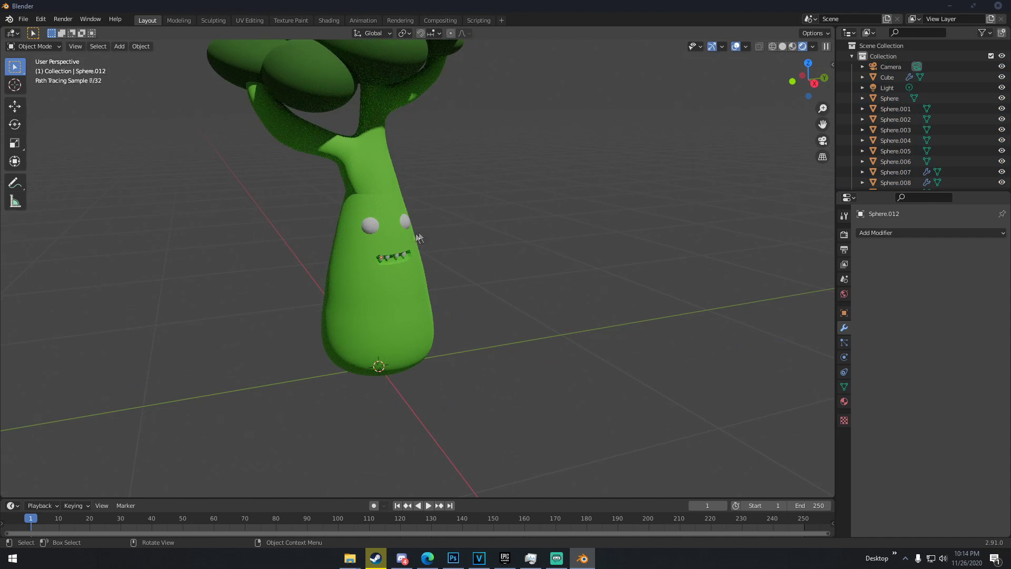
{"action": "scroll", "coordinate": [392, 254], "scroll_direction": "up", "scroll_amount": 2}
{"action": "key", "text": "z"}
{"action": "left_click", "coordinate": [477, 231]}
{"action": "scroll", "coordinate": [428, 229], "scroll_direction": "up", "scroll_amount": 4}
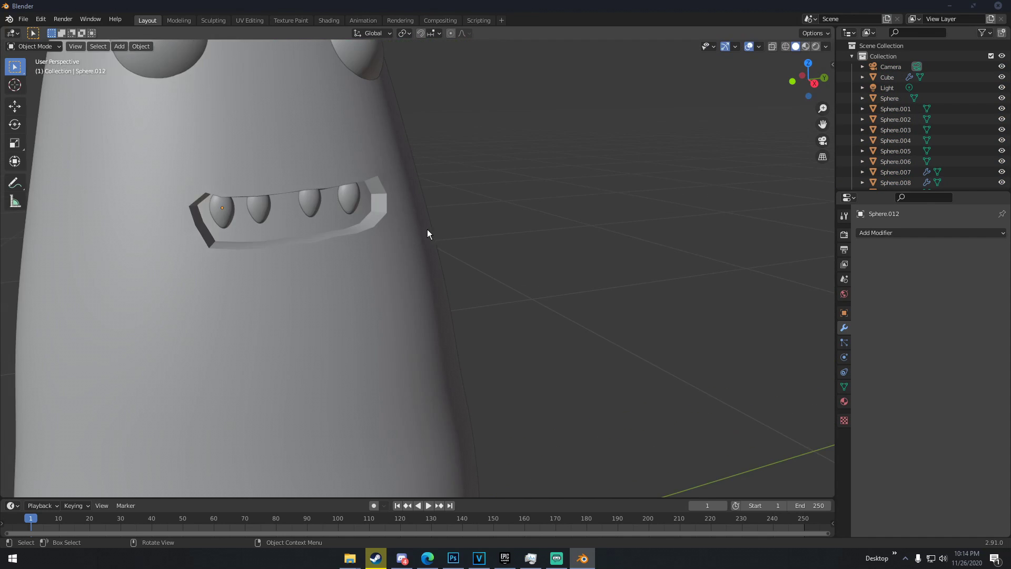
- Make the first tooth shorter and move it up against the mouth's upper edge
{"action": "left_click", "coordinate": [349, 196]}
{"action": "scroll", "coordinate": [315, 198], "scroll_direction": "down", "scroll_amount": 3}
{"action": "middle_click_drag", "start_coordinate": [315, 197], "coordinate": [404, 222]}
{"action": "scroll", "coordinate": [411, 221], "scroll_direction": "up", "scroll_amount": 4}
{"action": "key", "text": "s"}
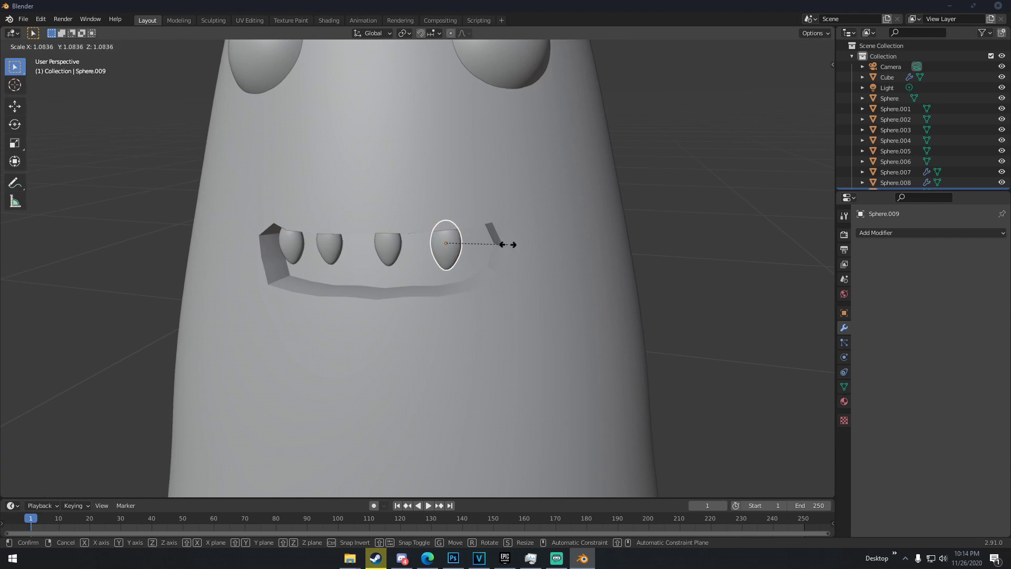
{"action": "right_click", "coordinate": [521, 244]}
{"action": "key", "text": "s"}
{"action": "left_click", "coordinate": [442, 208]}
{"action": "key", "text": "g"}
{"action": "left_click", "coordinate": [444, 207]}
- Shorten the second tooth along Z and move it close beside the first one
{"action": "left_click", "coordinate": [398, 246]}
{"action": "key", "text": "s"}
{"action": "key", "text": "z"}
{"action": "left_click", "coordinate": [384, 197]}
{"action": "key", "text": "g"}
{"action": "left_click", "coordinate": [410, 196]}
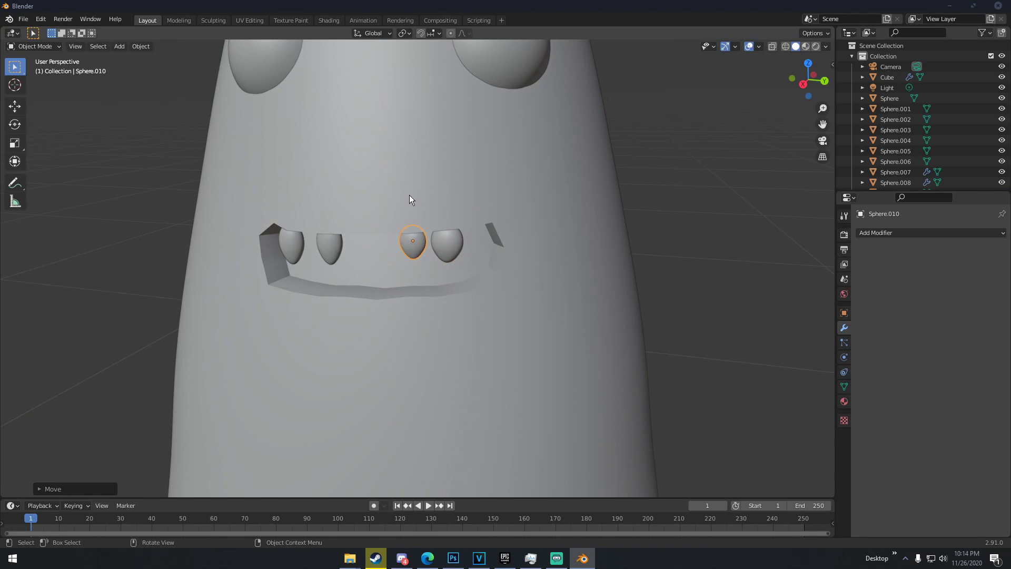
- Delete the two unshortened teeth at the far half of the mouth
{"action": "middle_click_drag", "start_coordinate": [409, 195], "coordinate": [430, 180]}
{"action": "key", "text": "shift+d"}
{"action": "left_click", "coordinate": [353, 255]}
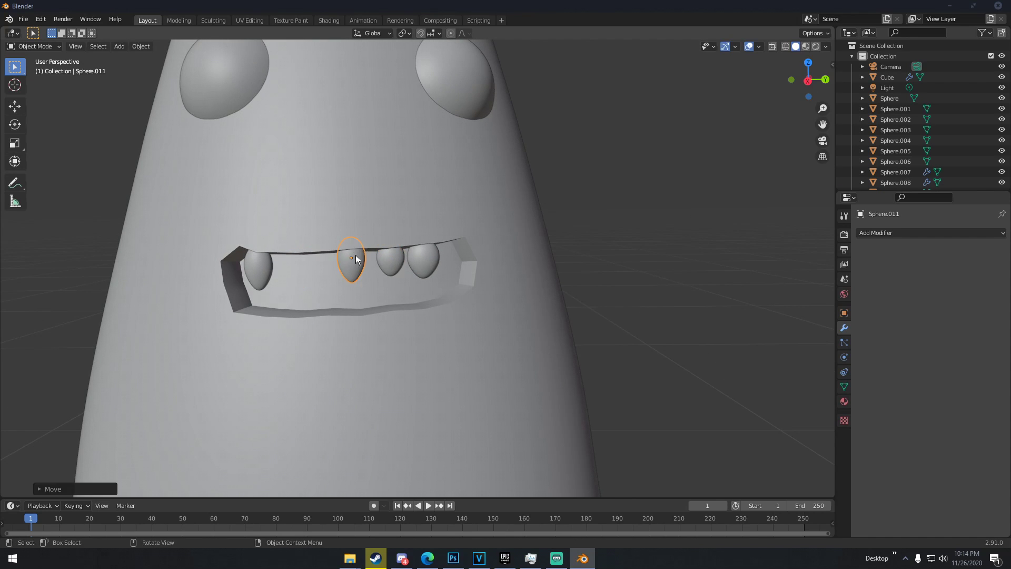
{"action": "key", "text": "Delete"}
{"action": "left_click", "coordinate": [387, 260]}
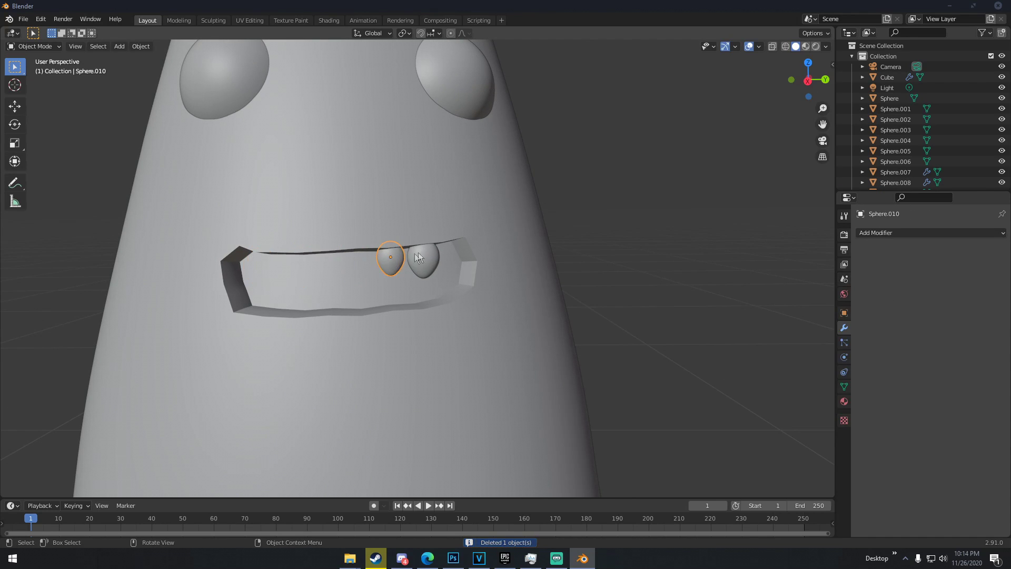
- Duplicate the shortened second tooth, place the copy beside it and scale the copy up to about 1.07
{"action": "middle_click_drag", "start_coordinate": [387, 259], "coordinate": [405, 250]}
{"action": "key", "text": "shift+d"}
{"action": "left_click", "coordinate": [368, 252]}
{"action": "key", "text": "s"}
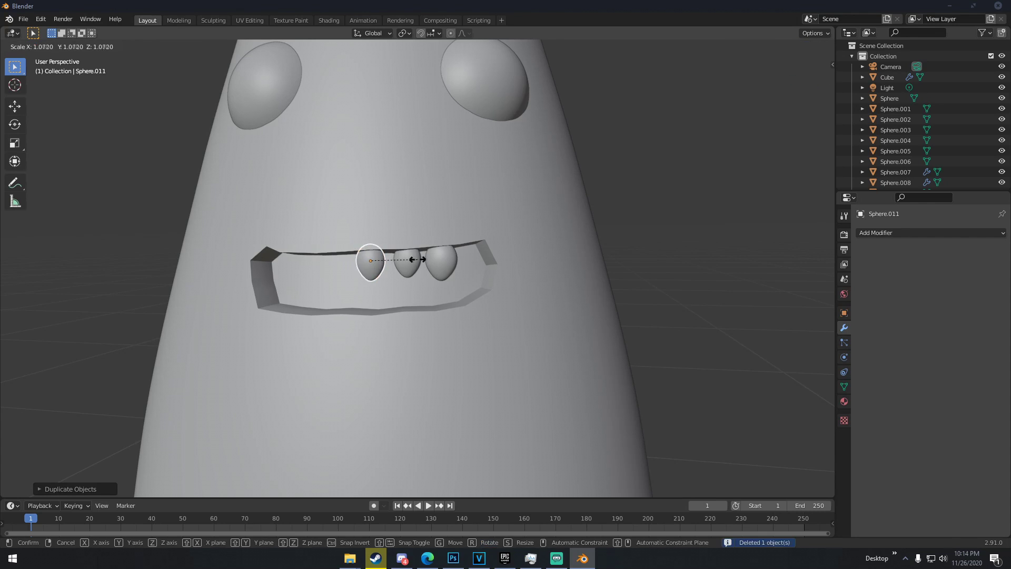
{"action": "left_click", "coordinate": [422, 259]}
- Duplicate the tooth twice more, spacing the copies along the mouth's upper edge to make a row of five
{"action": "middle_click_drag", "start_coordinate": [421, 259], "coordinate": [378, 260]}
{"action": "key", "text": "shift+d"}
{"action": "left_click", "coordinate": [403, 252]}
{"action": "key", "text": "shift+d"}
{"action": "left_click", "coordinate": [363, 257]}
- Try to squeeze a sixth tooth copy into the corner of the mouth, and delete it
{"action": "key", "text": "shift+d"}
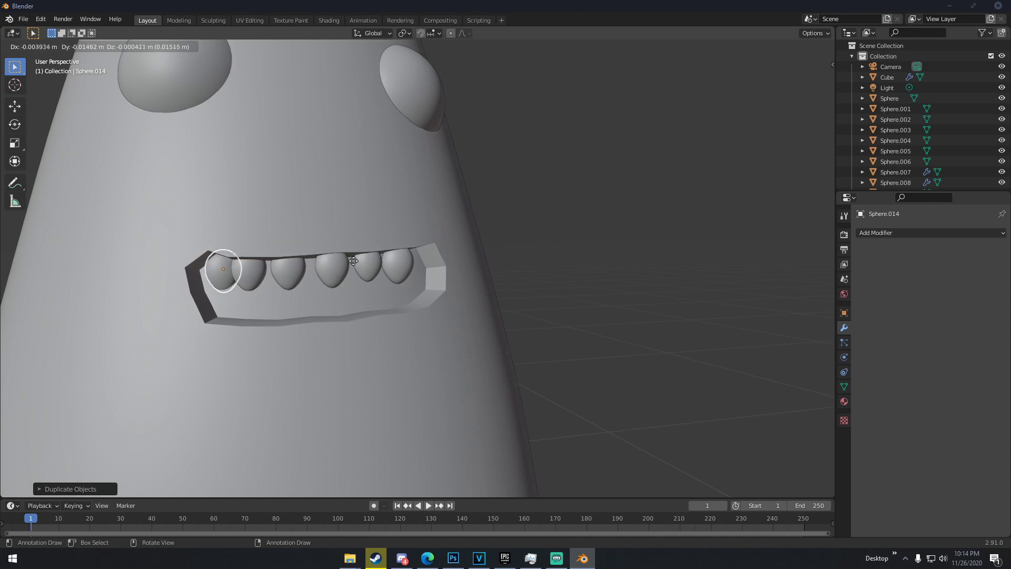
{"action": "left_click", "coordinate": [346, 260]}
{"action": "key", "text": "Delete"}
- Give one eye a new material with a black base color and a roughness of 0.046
{"action": "scroll", "coordinate": [326, 266], "scroll_direction": "down", "scroll_amount": 8}
{"action": "left_click", "coordinate": [361, 221]}
{"action": "left_click", "coordinate": [845, 402]}
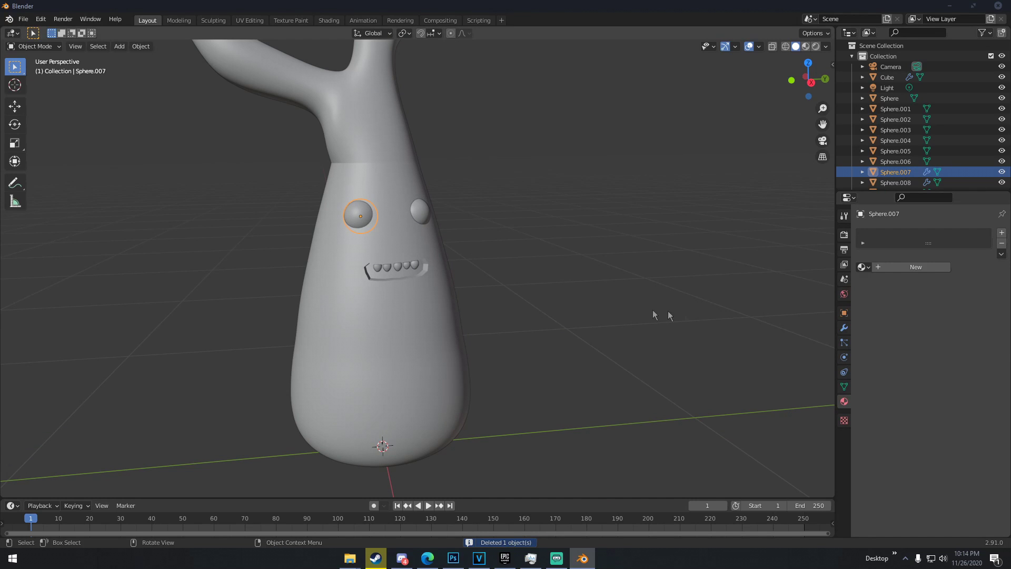
{"action": "middle_click_drag", "start_coordinate": [491, 310], "coordinate": [487, 305]}
{"action": "scroll", "coordinate": [487, 304], "scroll_direction": "up", "scroll_amount": 5}
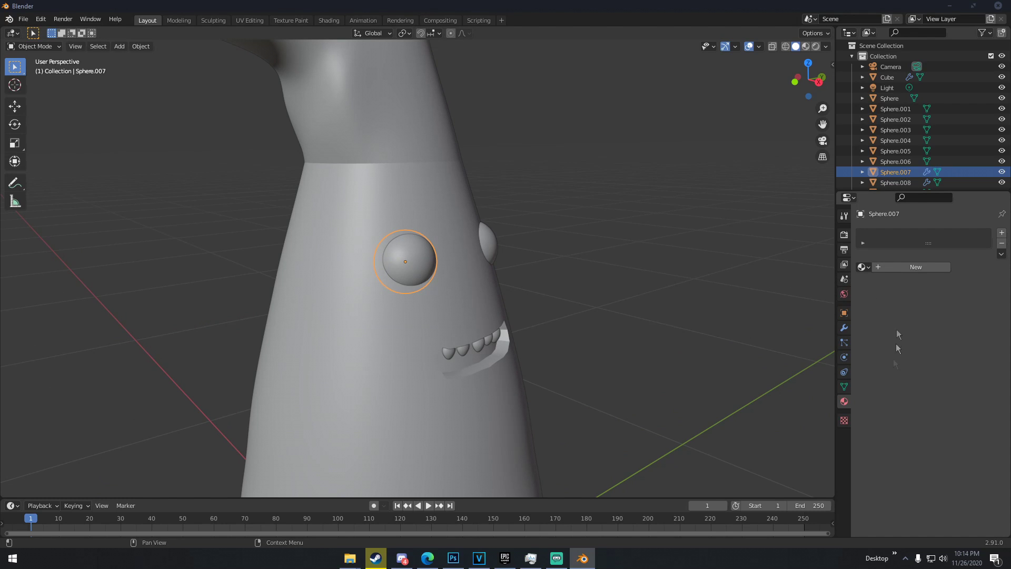
{"action": "left_click", "coordinate": [914, 267]}
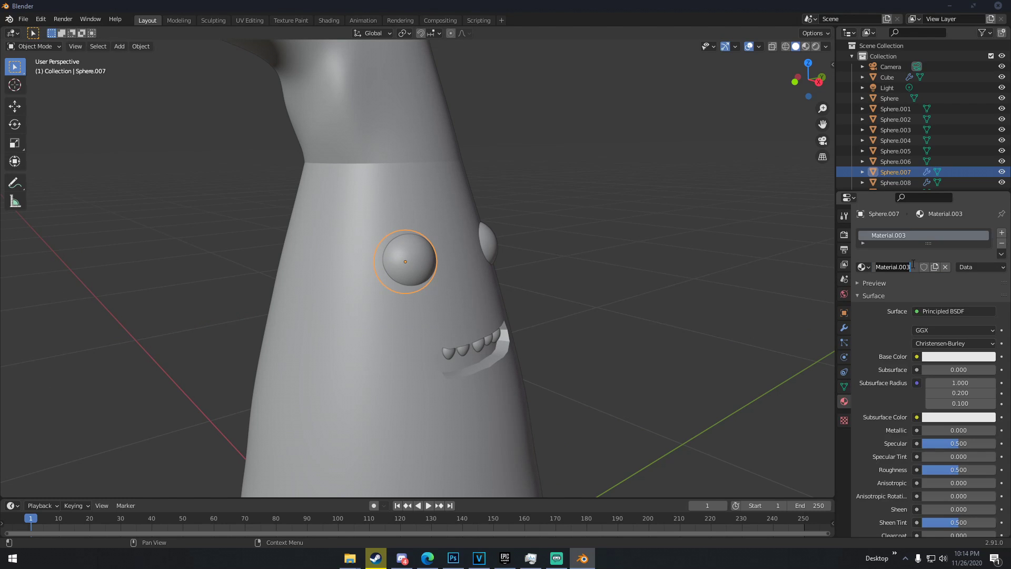
{"action": "left_click", "coordinate": [957, 362]}
{"action": "left_click_drag", "start_coordinate": [983, 280], "coordinate": [977, 337]}
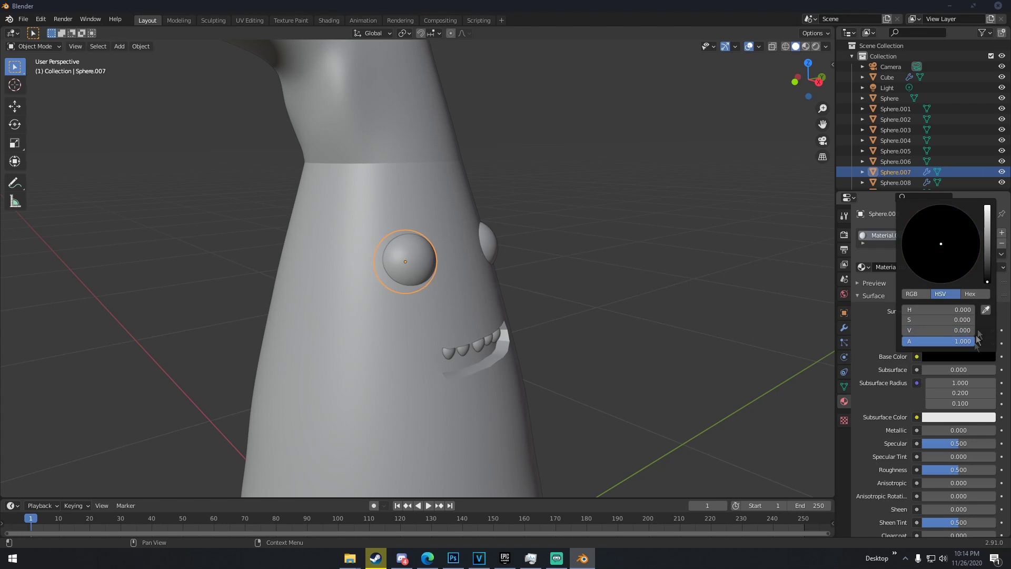
{"action": "left_click_drag", "start_coordinate": [947, 473], "coordinate": [922, 473]}
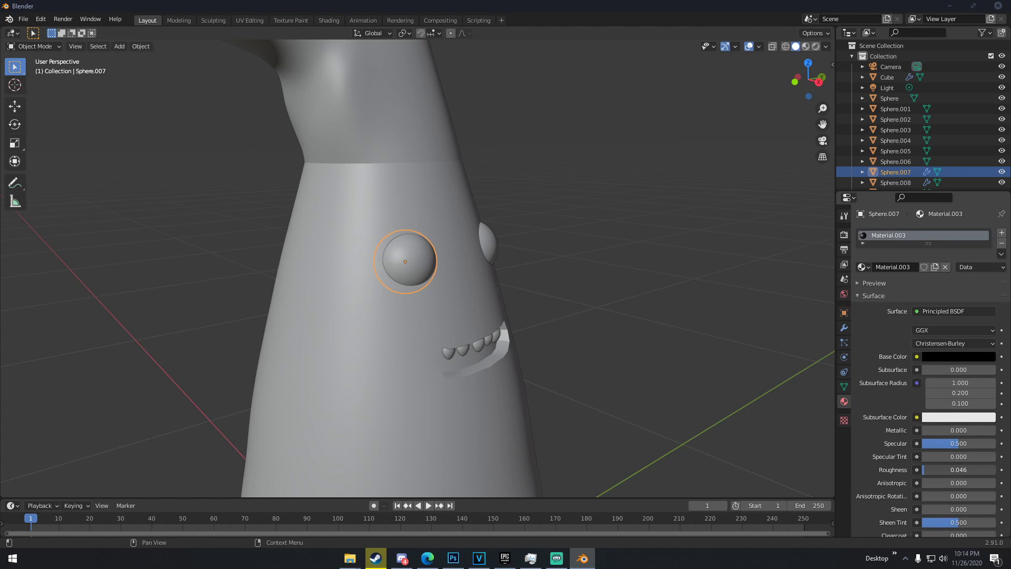
- Copy the black eye material to the other eye
{"action": "middle_click_drag", "start_coordinate": [741, 389], "coordinate": [526, 269]}
{"action": "left_click", "coordinate": [523, 270]}
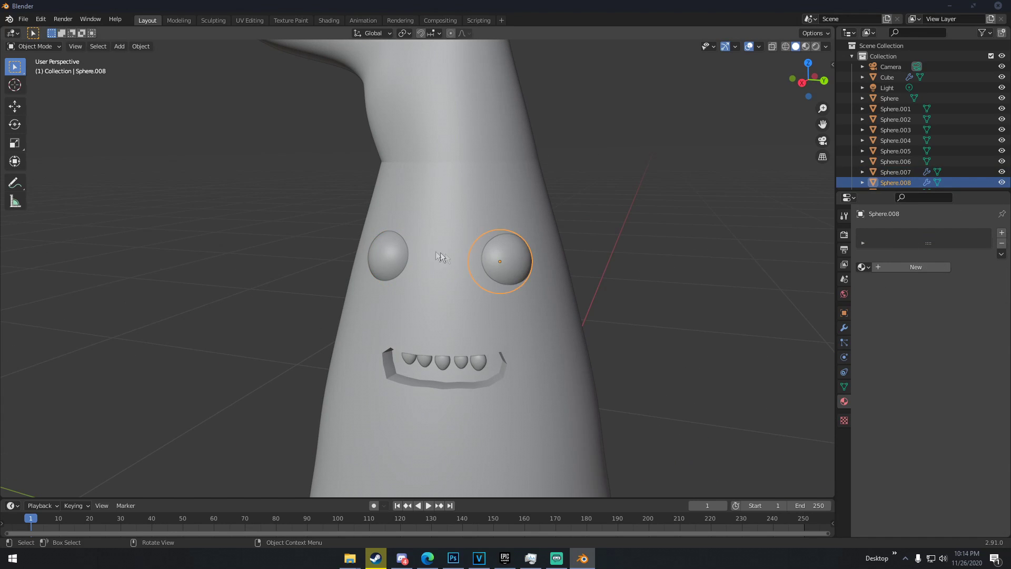
{"action": "left_click", "coordinate": [390, 250], "text": "shift"}
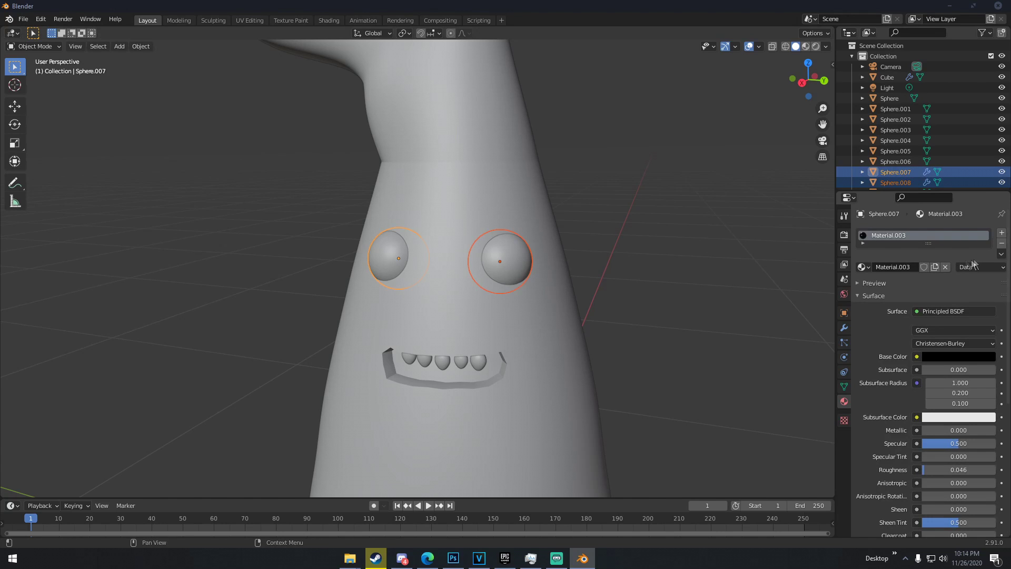
{"action": "left_click", "coordinate": [1002, 254]}
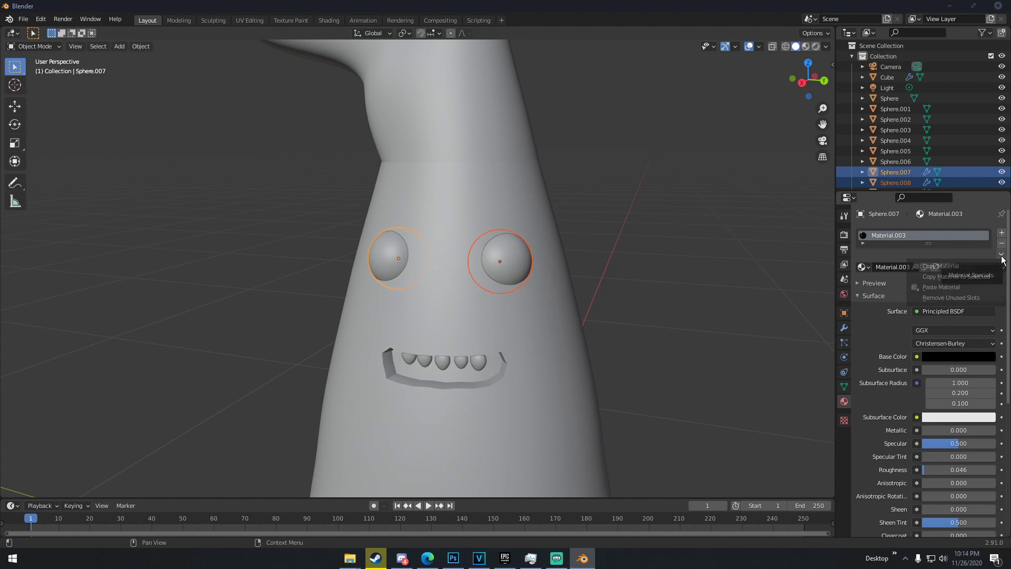
{"action": "left_click", "coordinate": [975, 271]}
- Preview the tree with its black eyes in Rendered shading, and return to Solid shading
{"action": "scroll", "coordinate": [694, 259], "scroll_direction": "down", "scroll_amount": 5}
{"action": "scroll", "coordinate": [695, 264], "scroll_direction": "down", "scroll_amount": 4}
{"action": "left_click", "coordinate": [583, 267]}
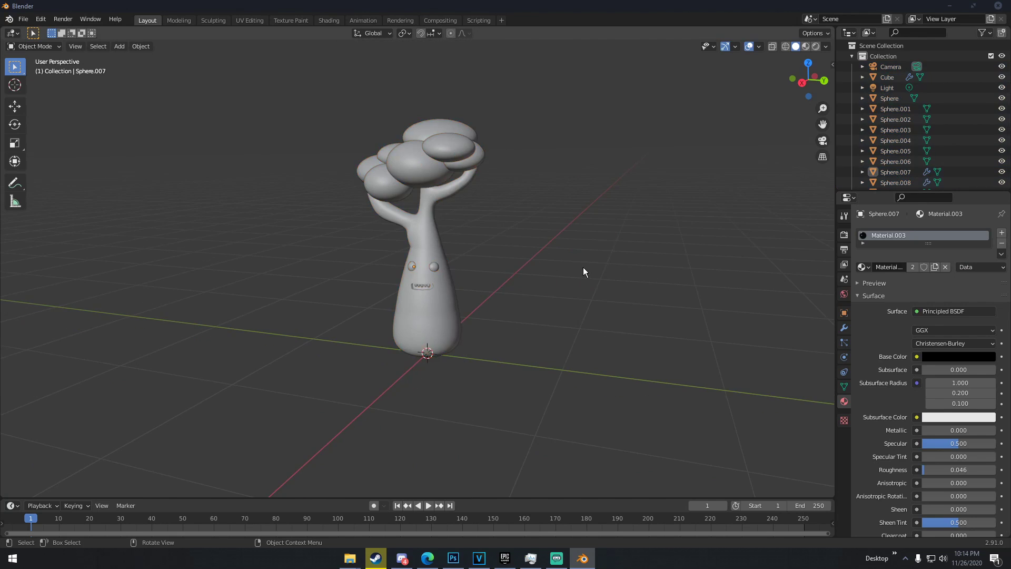
{"action": "key", "text": "z"}
{"action": "left_click", "coordinate": [596, 140]}
{"action": "scroll", "coordinate": [551, 218], "scroll_direction": "up", "scroll_amount": 3}
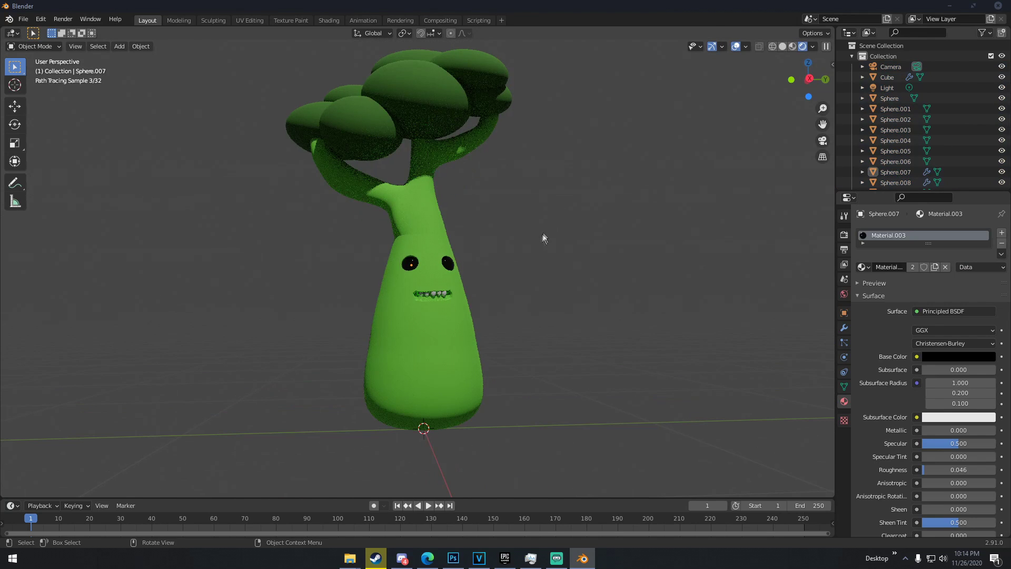
{"action": "key", "text": "z"}
{"action": "left_click", "coordinate": [573, 281]}
- Move the end tooth nearest the mouth's corner slightly to fit it in the recess
{"action": "scroll", "coordinate": [552, 296], "scroll_direction": "up", "scroll_amount": 6}
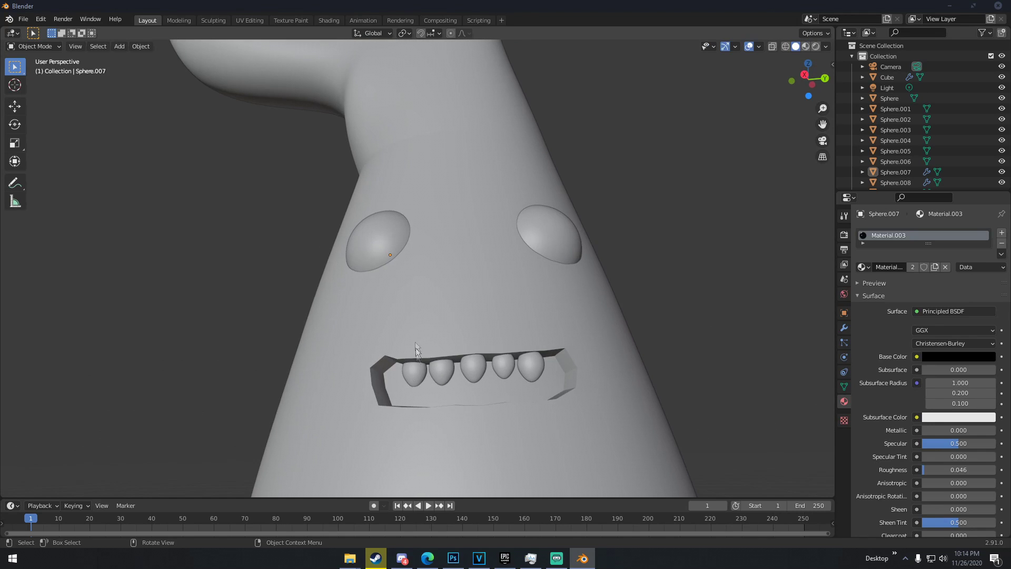
{"action": "left_click", "coordinate": [416, 375]}
{"action": "middle_click_drag", "start_coordinate": [415, 375], "coordinate": [510, 361]}
{"action": "key", "text": "g"}
{"action": "left_click", "coordinate": [497, 366]}
{"action": "left_click", "coordinate": [497, 366]}
- Open the trunk mesh in Edit Mode with face selection, zoomed in on the mouth
{"action": "middle_click_drag", "start_coordinate": [504, 361], "coordinate": [467, 260]}
{"action": "scroll", "coordinate": [476, 376], "scroll_direction": "down", "scroll_amount": 5}
{"action": "key", "text": "alt+a"}
{"action": "scroll", "coordinate": [524, 385], "scroll_direction": "up", "scroll_amount": 4}
{"action": "left_click", "coordinate": [486, 312]}
{"action": "left_click", "coordinate": [477, 317]}
{"action": "key", "text": "Tab"}
{"action": "scroll", "coordinate": [490, 304], "scroll_direction": "up", "scroll_amount": 3}
{"action": "scroll", "coordinate": [482, 221], "scroll_direction": "up", "scroll_amount": 4}
{"action": "left_click", "coordinate": [91, 46]}
- Select all the faces of the mouth recess's back wall, from one corner to the other
{"action": "middle_click_drag", "start_coordinate": [343, 173], "coordinate": [362, 231]}
{"action": "left_click", "coordinate": [378, 216], "text": "shift"}
{"action": "left_click", "coordinate": [395, 201], "text": "shift"}
{"action": "left_click", "coordinate": [386, 267], "text": "shift"}
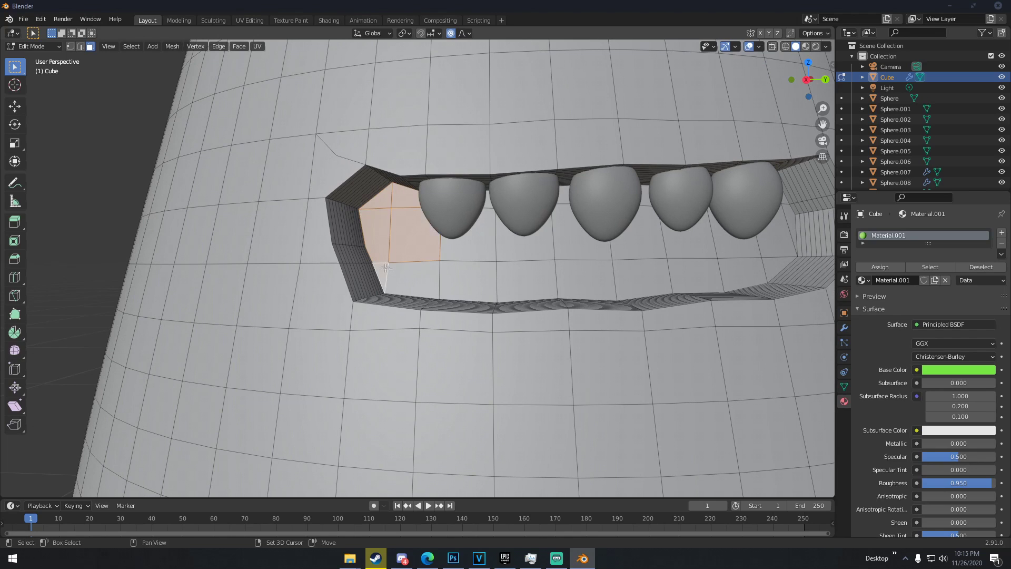
{"action": "left_click", "coordinate": [488, 279], "text": "shift"}
{"action": "left_click", "coordinate": [482, 234], "text": "shift"}
{"action": "left_click", "coordinate": [525, 235], "text": "shift"}
{"action": "left_click", "coordinate": [562, 196], "text": "shift"}
{"action": "middle_click_drag", "start_coordinate": [560, 221], "coordinate": [502, 184]}
{"action": "left_click", "coordinate": [521, 205], "text": "shift"}
{"action": "left_click", "coordinate": [522, 248], "text": "shift"}
{"action": "left_click", "coordinate": [588, 242], "text": "shift"}
{"action": "left_click", "coordinate": [582, 204], "text": "shift"}
{"action": "left_click", "coordinate": [579, 163], "text": "shift"}
{"action": "left_click", "coordinate": [661, 180], "text": "shift"}
{"action": "left_click", "coordinate": [658, 232], "text": "shift"}
{"action": "left_click", "coordinate": [730, 234], "text": "shift"}
{"action": "left_click", "coordinate": [739, 207], "text": "shift"}
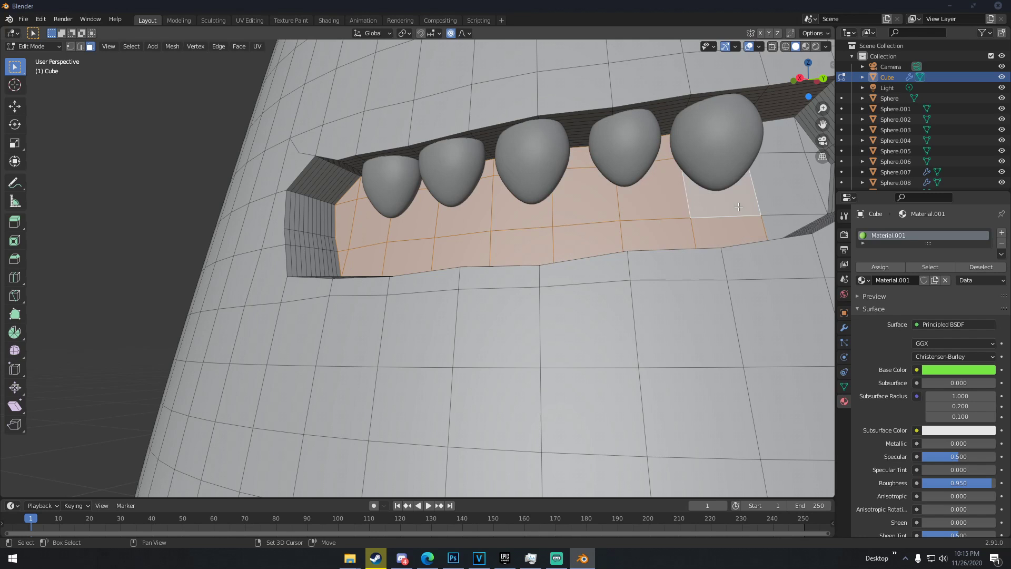
{"action": "left_click", "coordinate": [786, 196], "text": "shift"}
{"action": "left_click", "coordinate": [802, 138], "text": "shift"}
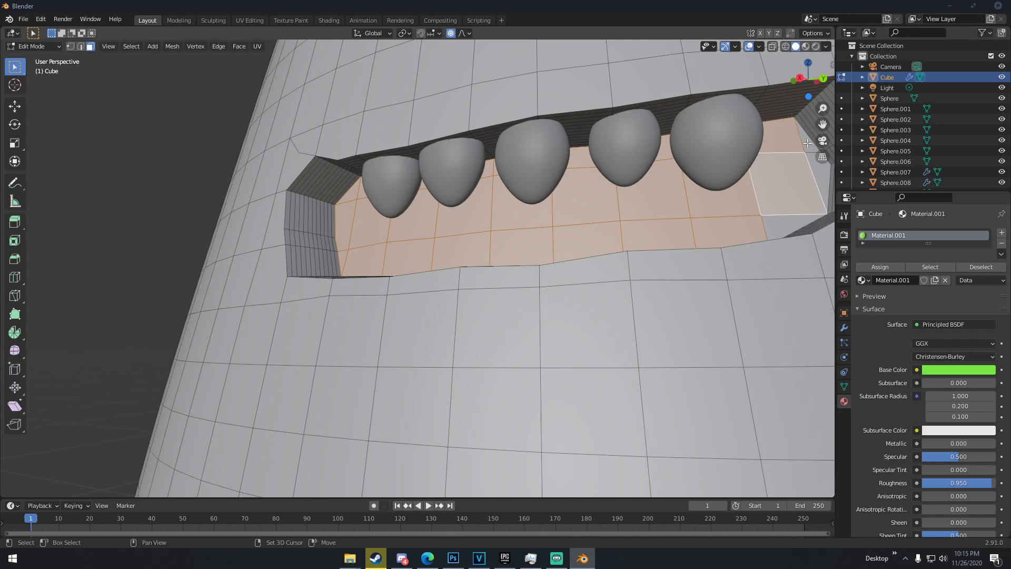
- Add the side wall and upper corner faces at one end of the mouth recess with circle select
{"action": "middle_click_drag", "start_coordinate": [817, 168], "coordinate": [530, 268]}
{"action": "scroll", "coordinate": [531, 268], "scroll_direction": "up", "scroll_amount": 4}
{"action": "mouse_move", "coordinate": [321, 295]}
{"action": "middle_mouse_down", "text": "shift"}
{"action": "mouse_move", "coordinate": [532, 235]}
{"action": "mouse_move", "coordinate": [482, 221]}
{"action": "middle_mouse_up", "text": "shift"}
{"action": "scroll", "coordinate": [530, 235], "scroll_direction": "up", "scroll_amount": 2}
{"action": "key", "text": "c"}
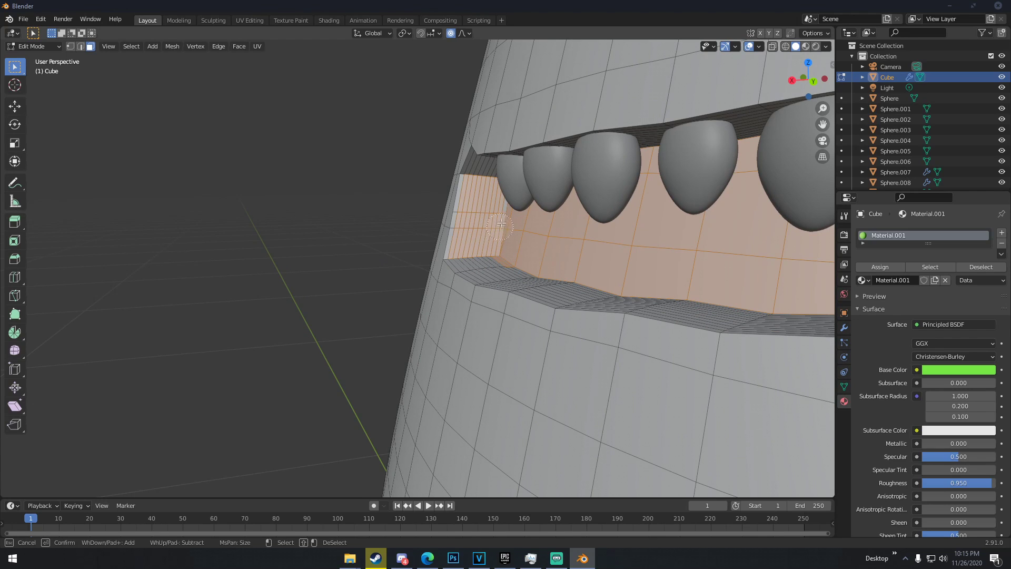
{"action": "mouse_move", "coordinate": [490, 188]}
{"action": "left_mouse_down"}
{"action": "mouse_move", "coordinate": [484, 177]}
{"action": "mouse_move", "coordinate": [537, 165]}
{"action": "mouse_move", "coordinate": [537, 202]}
{"action": "left_mouse_up"}
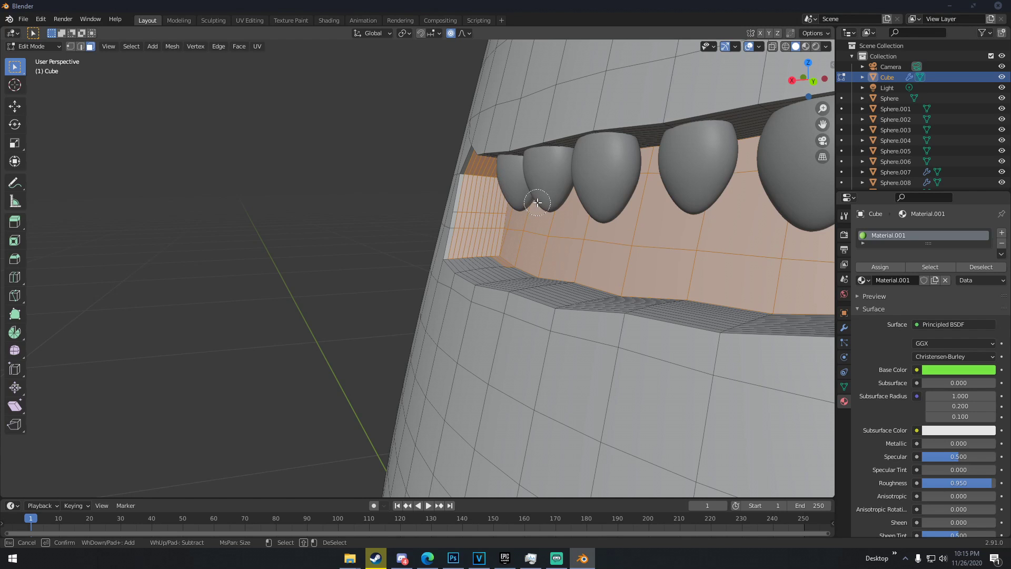
- Add the faces of the recess's upper wall to the selection, across to the opposite corner
{"action": "middle_click_drag", "start_coordinate": [537, 203], "coordinate": [485, 215]}
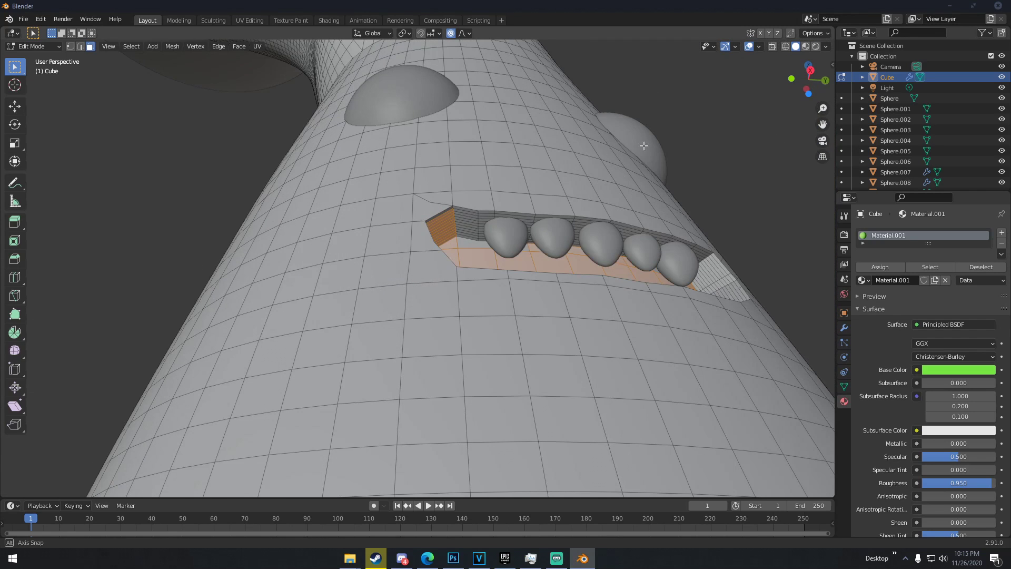
{"action": "left_click_drag", "start_coordinate": [466, 227], "coordinate": [656, 252]}
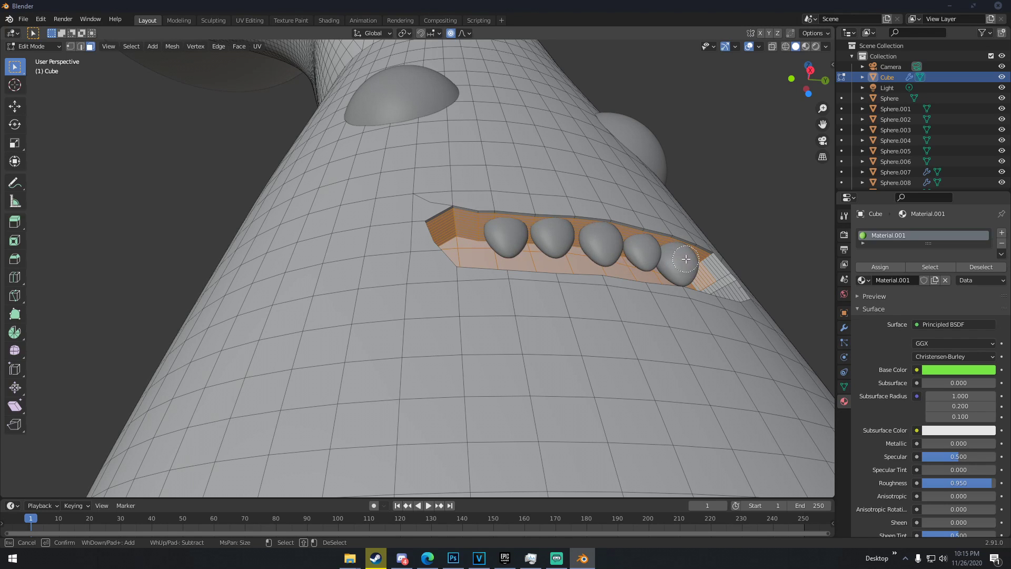
{"action": "left_click_drag", "start_coordinate": [702, 274], "coordinate": [705, 281]}
{"action": "key", "text": "Escape"}
{"action": "middle_click_drag", "start_coordinate": [707, 280], "coordinate": [693, 316]}
{"action": "scroll", "coordinate": [693, 315], "scroll_direction": "down", "scroll_amount": 2}
{"action": "key", "text": "ctrl+z"}
- Add the remaining side wall and the lower wall faces of the mouth recess with circle select
{"action": "middle_click_drag", "start_coordinate": [675, 277], "coordinate": [643, 267]}
{"action": "scroll", "coordinate": [643, 267], "scroll_direction": "up", "scroll_amount": 3}
{"action": "key", "text": "c"}
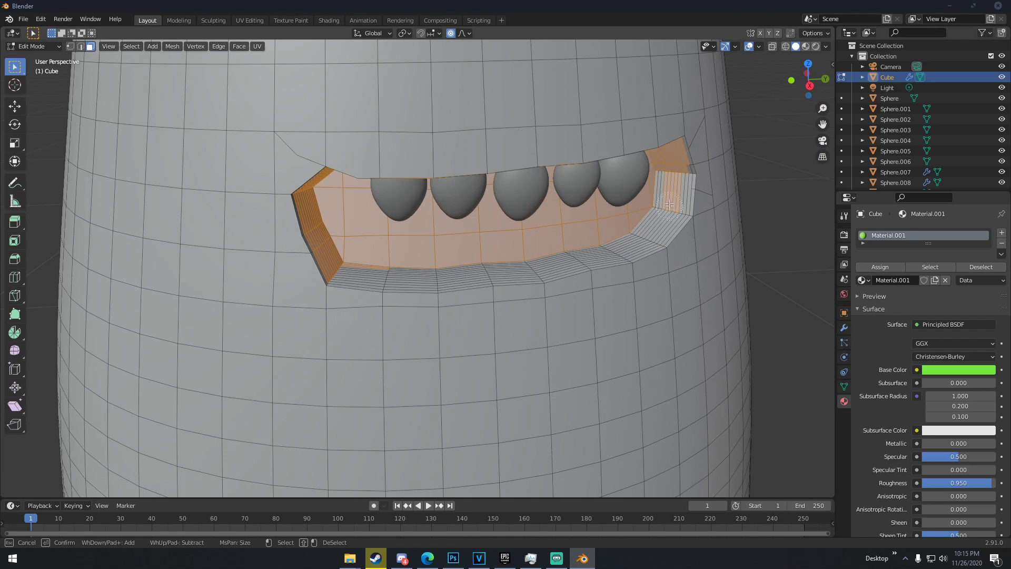
{"action": "left_click_drag", "start_coordinate": [662, 192], "coordinate": [657, 214]}
{"action": "mouse_move", "coordinate": [662, 223]}
{"action": "left_mouse_down"}
{"action": "mouse_move", "coordinate": [634, 243]}
{"action": "mouse_move", "coordinate": [556, 258]}
{"action": "mouse_move", "coordinate": [380, 265]}
{"action": "left_mouse_up"}
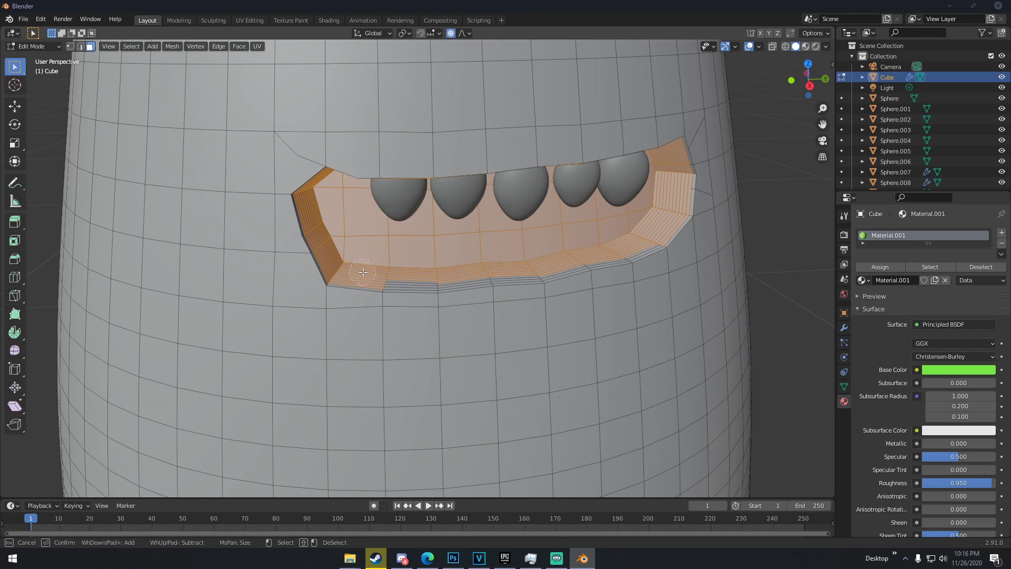
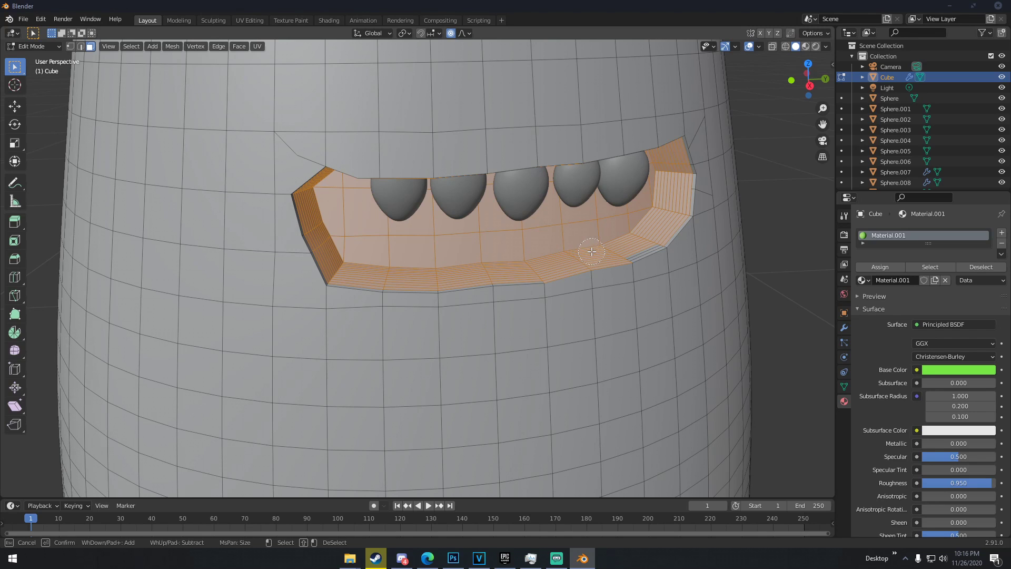
{"action": "right_click", "coordinate": [727, 305]}
- Add a second material slot to the trunk and create a new material in it
{"action": "middle_click_drag", "start_coordinate": [727, 304], "coordinate": [647, 246]}
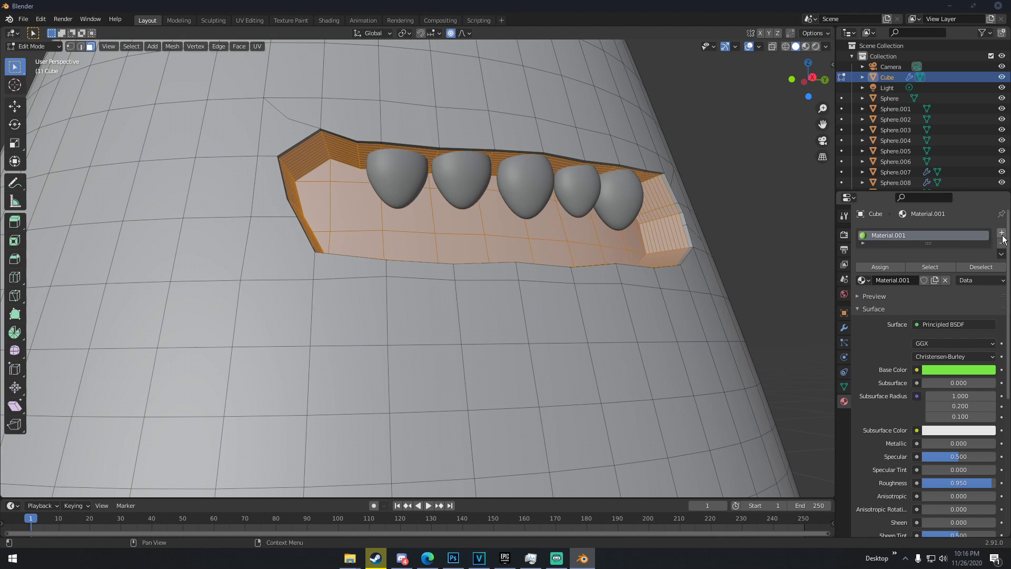
{"action": "left_click", "coordinate": [1002, 233]}
{"action": "left_click", "coordinate": [916, 304]}
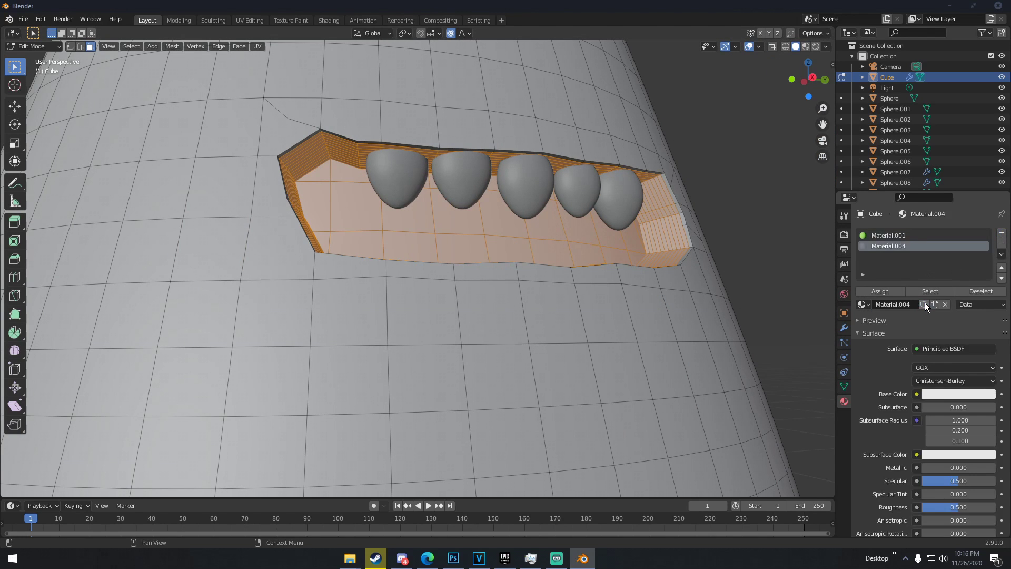
- Give the new mouth material a dark red base colour and set its roughness to 0.975
{"action": "left_click", "coordinate": [949, 394]}
{"action": "left_click_drag", "start_coordinate": [938, 303], "coordinate": [945, 313]}
{"action": "left_click_drag", "start_coordinate": [987, 262], "coordinate": [988, 290]}
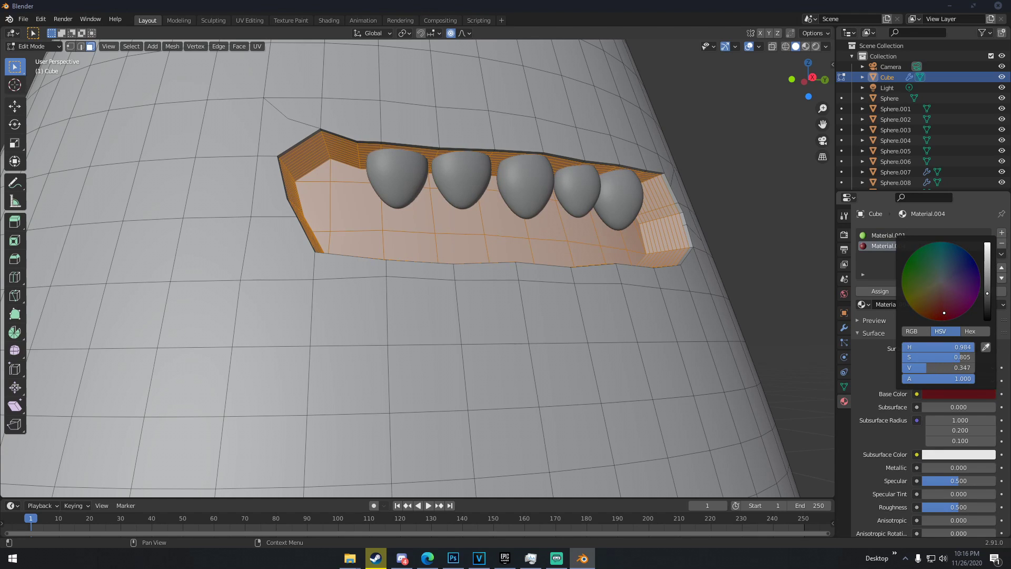
{"action": "left_click", "coordinate": [947, 304]}
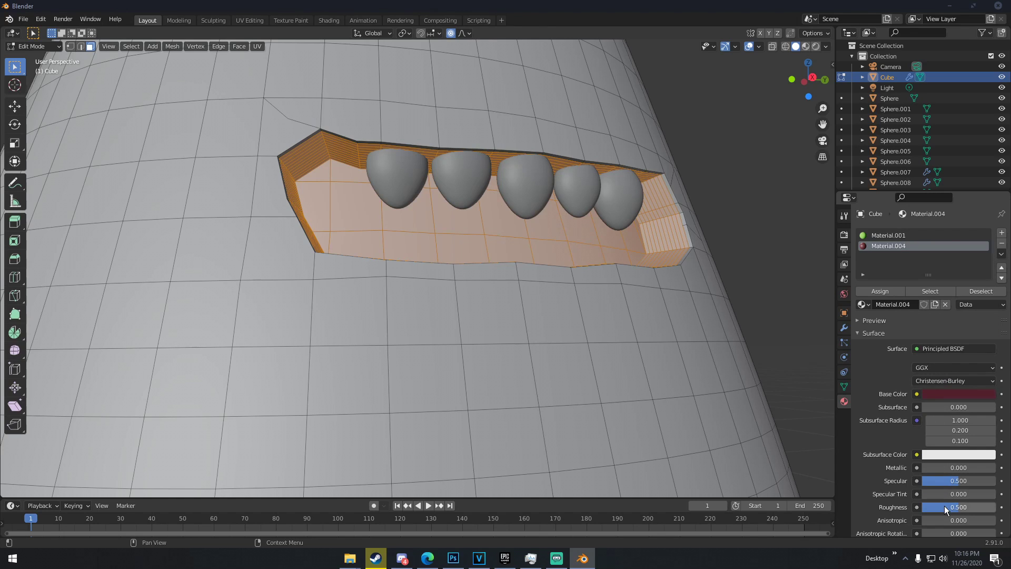
{"action": "left_click_drag", "start_coordinate": [955, 506], "coordinate": [961, 507]}
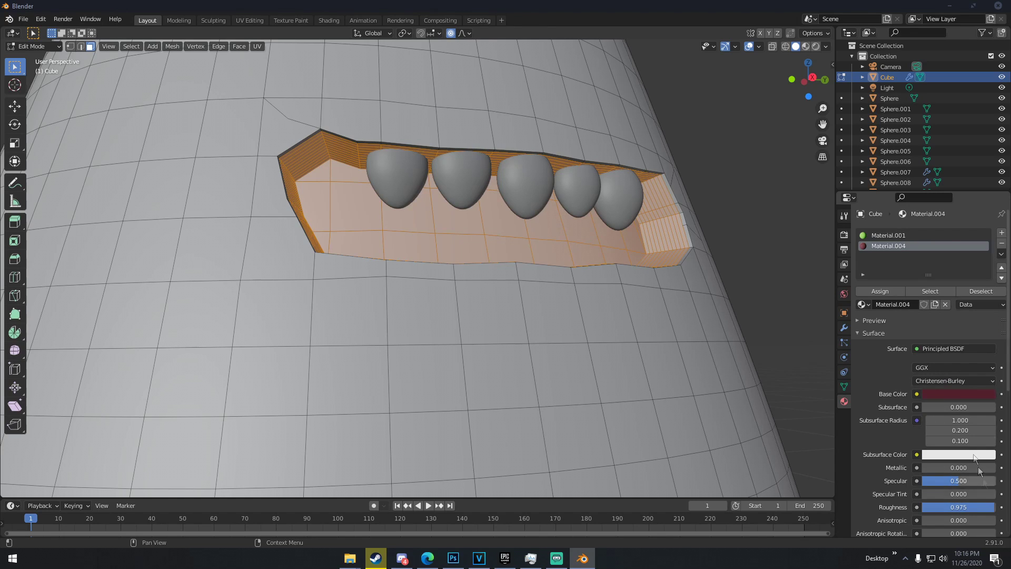
- Move the dark red material to the first slot, assign it to the selected mouth faces and preview the face in rendered shading
{"action": "left_click", "coordinate": [1001, 268]}
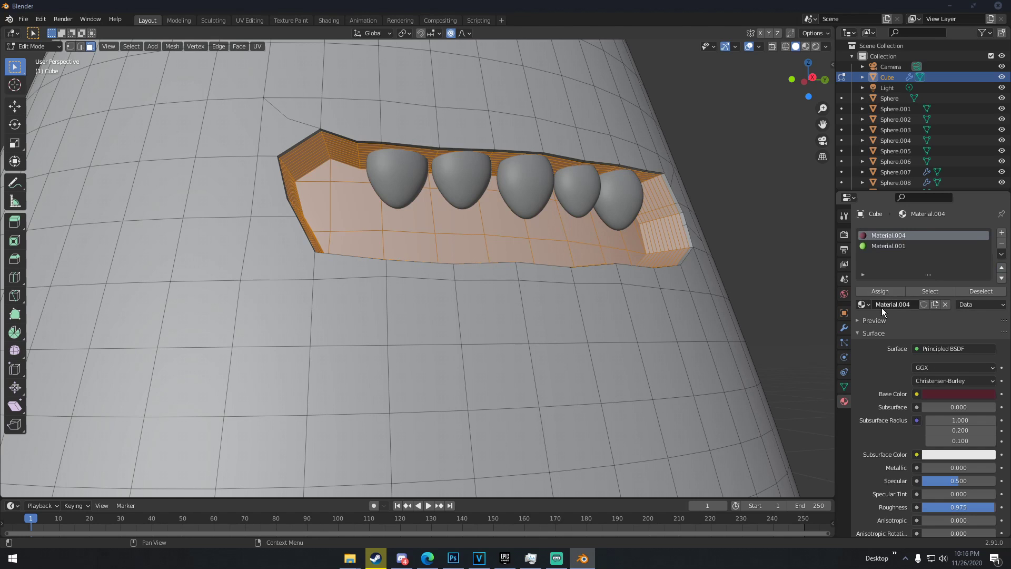
{"action": "scroll", "coordinate": [722, 316], "scroll_direction": "down", "scroll_amount": 5}
{"action": "key", "text": "Tab"}
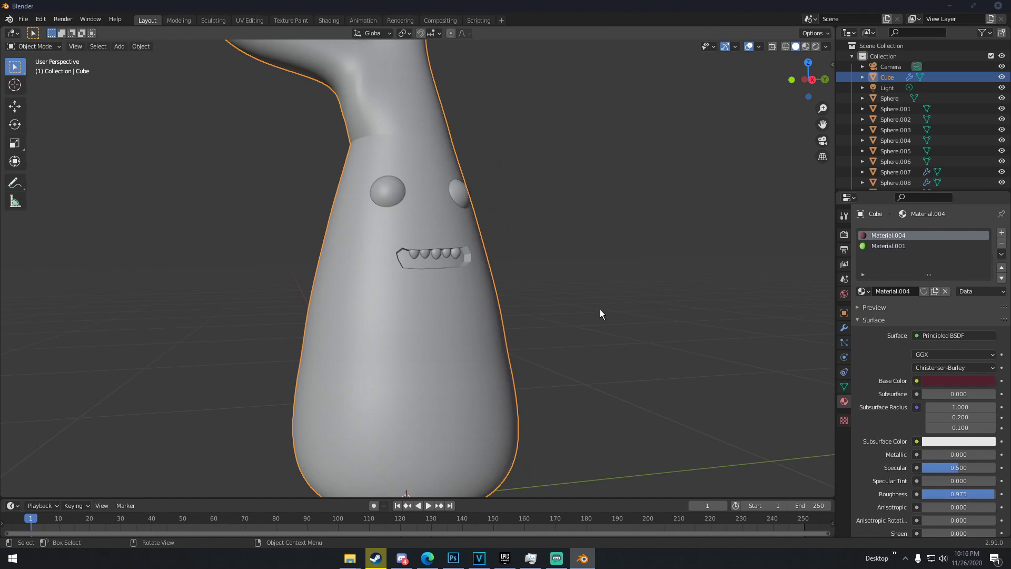
{"action": "key", "text": "z"}
{"action": "left_click", "coordinate": [618, 216]}
{"action": "scroll", "coordinate": [611, 226], "scroll_direction": "down", "scroll_amount": 4}
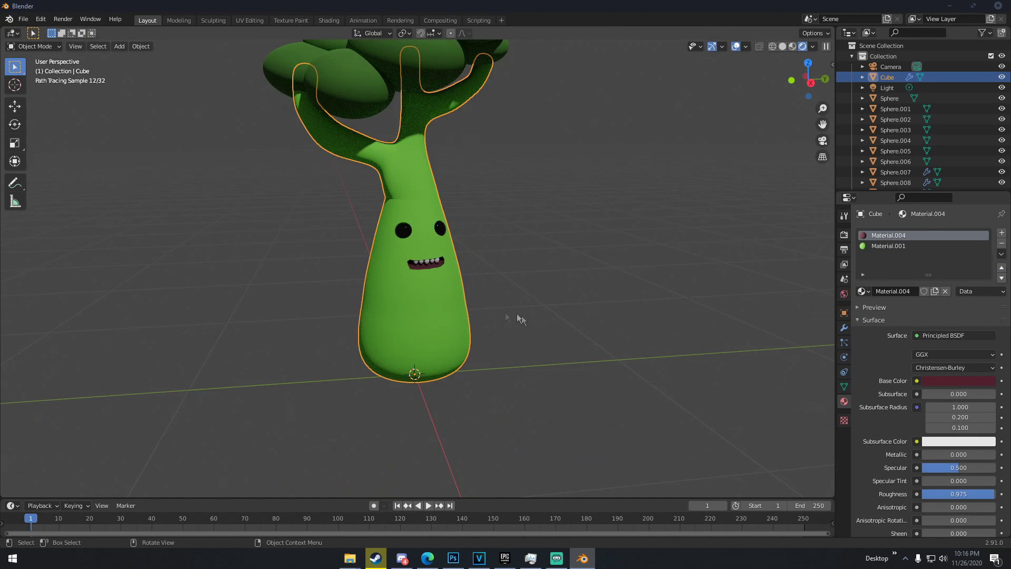
{"action": "scroll", "coordinate": [482, 242], "scroll_direction": "up", "scroll_amount": 8}
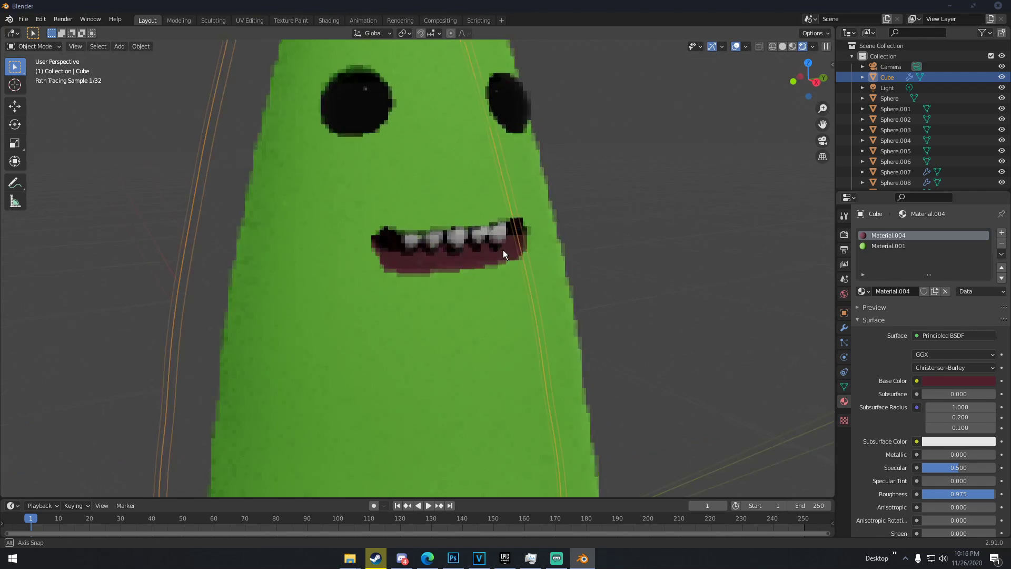
{"action": "middle_click_drag", "start_coordinate": [501, 256], "coordinate": [517, 253]}
- Select the complete edge loop around the outer rim of the mouth opening in solid shading, using shortest-path picking
{"action": "key", "text": "z"}
{"action": "left_click", "coordinate": [574, 241]}
{"action": "mouse_move", "coordinate": [574, 241]}
{"action": "middle_mouse_down"}
{"action": "mouse_move", "coordinate": [501, 235]}
{"action": "mouse_move", "coordinate": [534, 244]}
{"action": "middle_mouse_up"}
{"action": "scroll", "coordinate": [498, 236], "scroll_direction": "up", "scroll_amount": 4}
{"action": "key", "text": "Tab"}
{"action": "scroll", "coordinate": [527, 242], "scroll_direction": "up", "scroll_amount": 2}
{"action": "middle_click_drag", "start_coordinate": [337, 187], "coordinate": [438, 216], "text": "shift"}
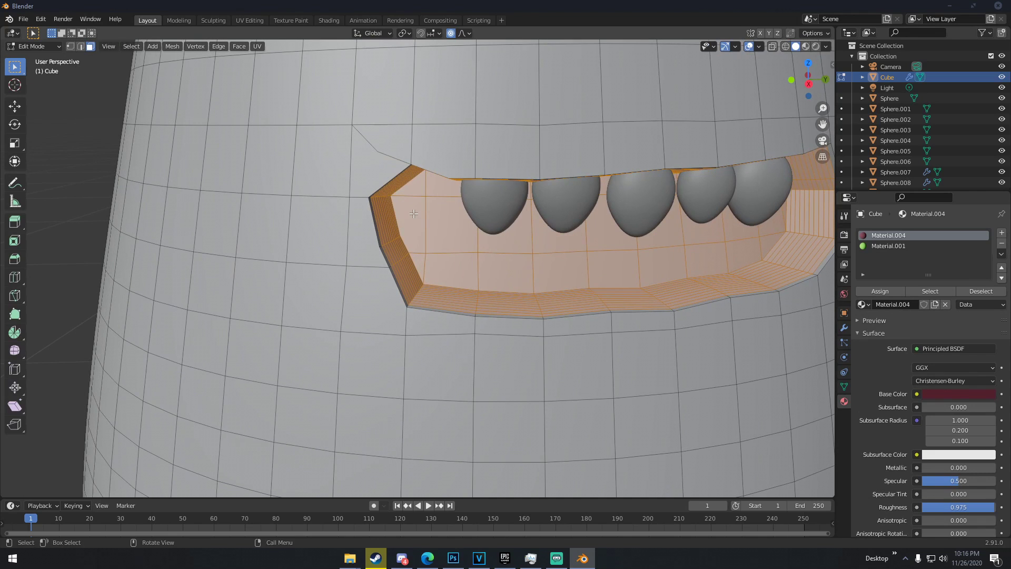
{"action": "left_click", "coordinate": [80, 47]}
{"action": "left_click", "coordinate": [442, 175]}
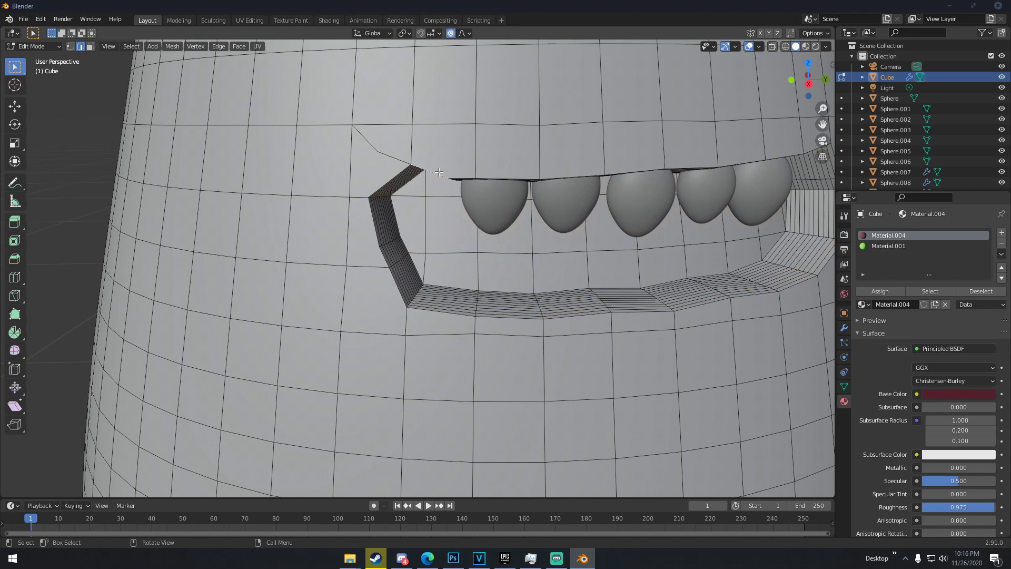
{"action": "middle_click_drag", "start_coordinate": [440, 172], "coordinate": [665, 181]}
{"action": "left_click", "coordinate": [796, 172], "text": "ctrl"}
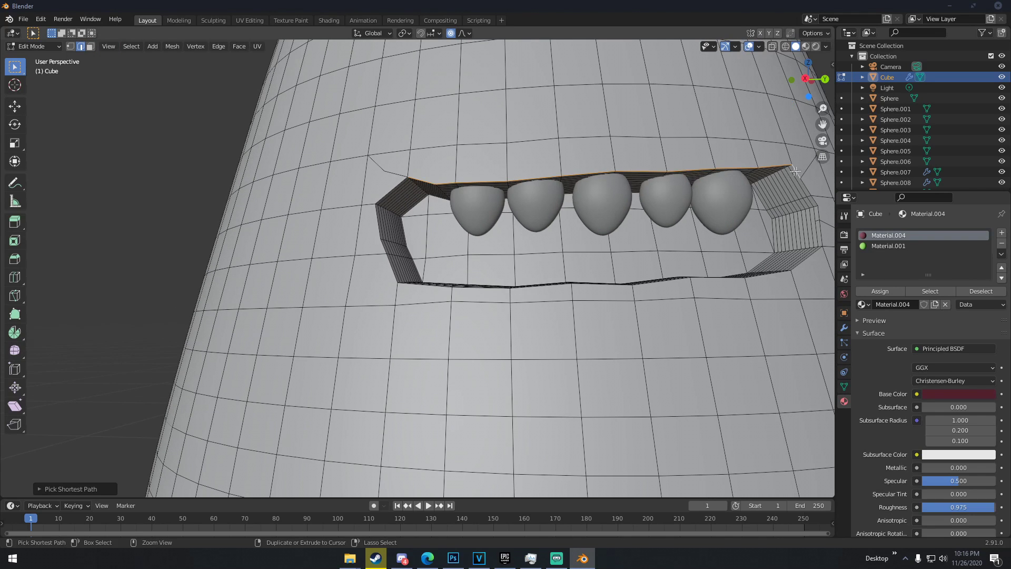
{"action": "left_click", "coordinate": [390, 268], "text": "ctrl"}
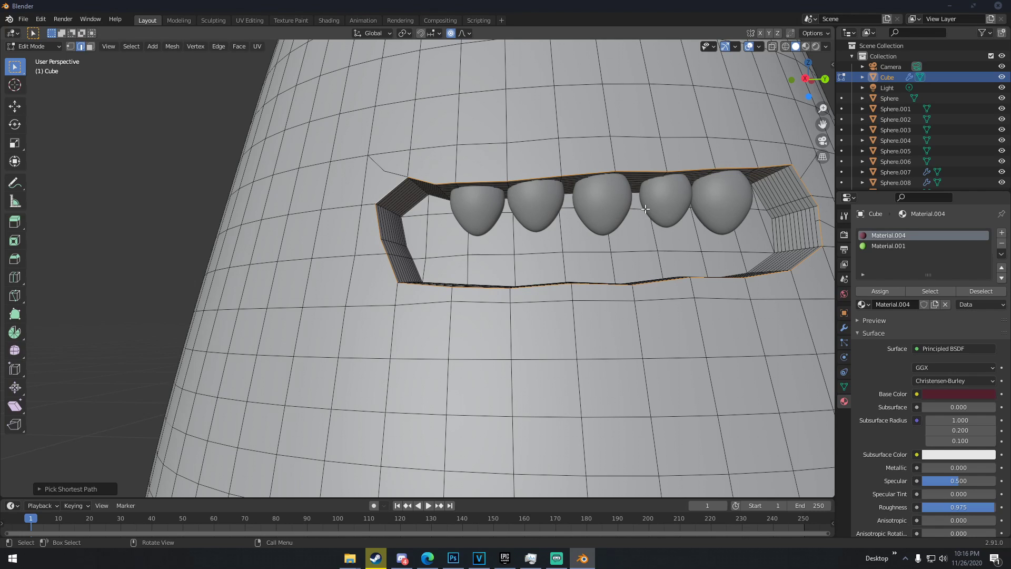
- Bevel the mouth rim edges with 4 segments and a width of about 0.00165 m
{"action": "middle_click_drag", "start_coordinate": [619, 209], "coordinate": [620, 231]}
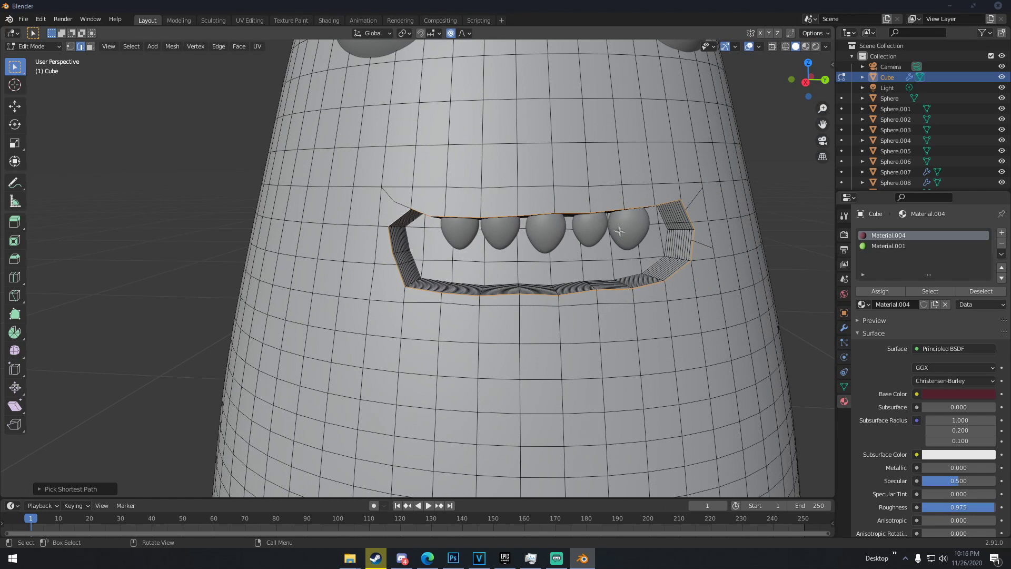
{"action": "key", "text": "ctrl+b"}
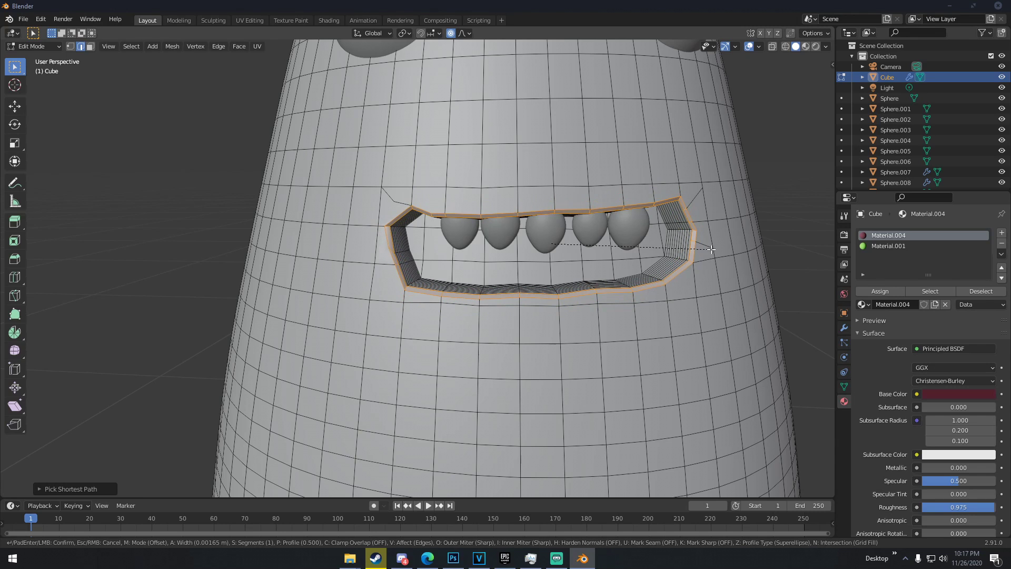
{"action": "scroll", "coordinate": [711, 249], "scroll_direction": "up", "scroll_amount": 2}
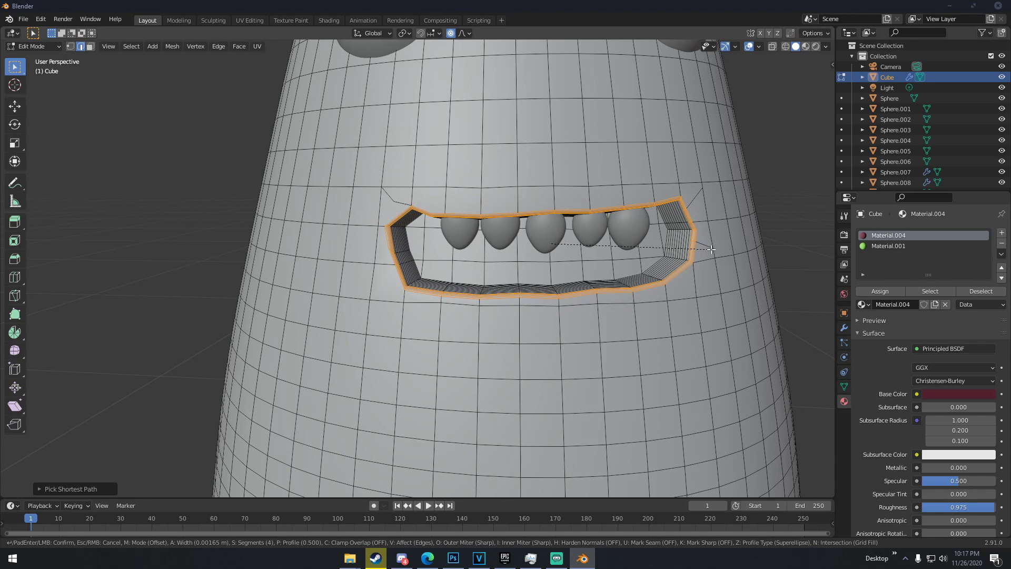
{"action": "left_click", "coordinate": [711, 249]}
{"action": "key", "text": "Tab"}
{"action": "scroll", "coordinate": [699, 255], "scroll_direction": "down", "scroll_amount": 10}
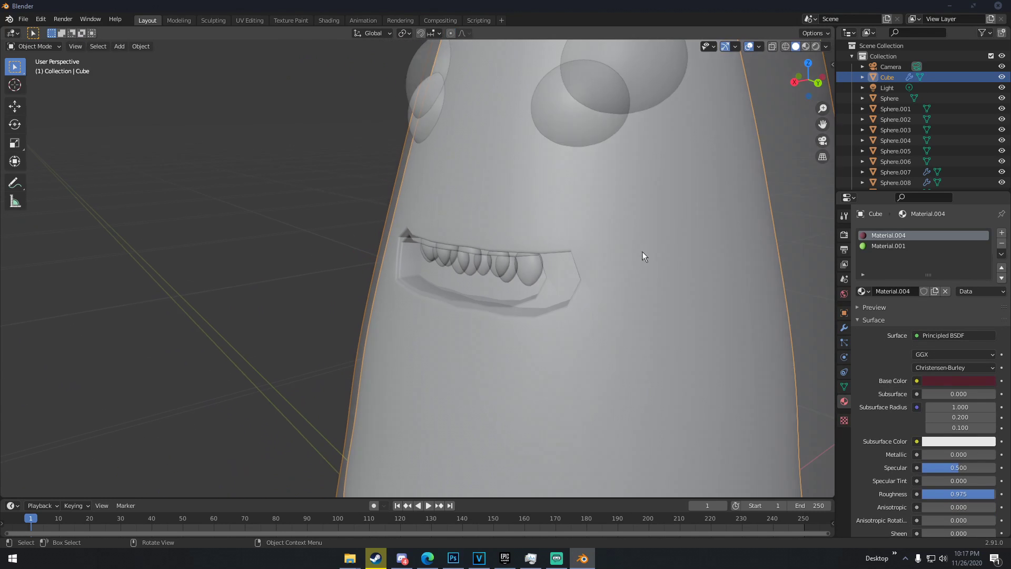
- Examine the bevelled mouth in rendered shading and return to solid shading
{"action": "key", "text": "z"}
{"action": "left_click", "coordinate": [583, 209]}
{"action": "mouse_move", "coordinate": [580, 209]}
{"action": "middle_mouse_down"}
{"action": "mouse_move", "coordinate": [630, 206]}
{"action": "mouse_move", "coordinate": [590, 242]}
{"action": "mouse_move", "coordinate": [539, 210]}
{"action": "middle_mouse_up"}
{"action": "scroll", "coordinate": [589, 242], "scroll_direction": "down", "scroll_amount": 6}
{"action": "key", "text": "z"}
{"action": "left_click", "coordinate": [545, 209]}
{"action": "scroll", "coordinate": [521, 237], "scroll_direction": "up", "scroll_amount": 5}
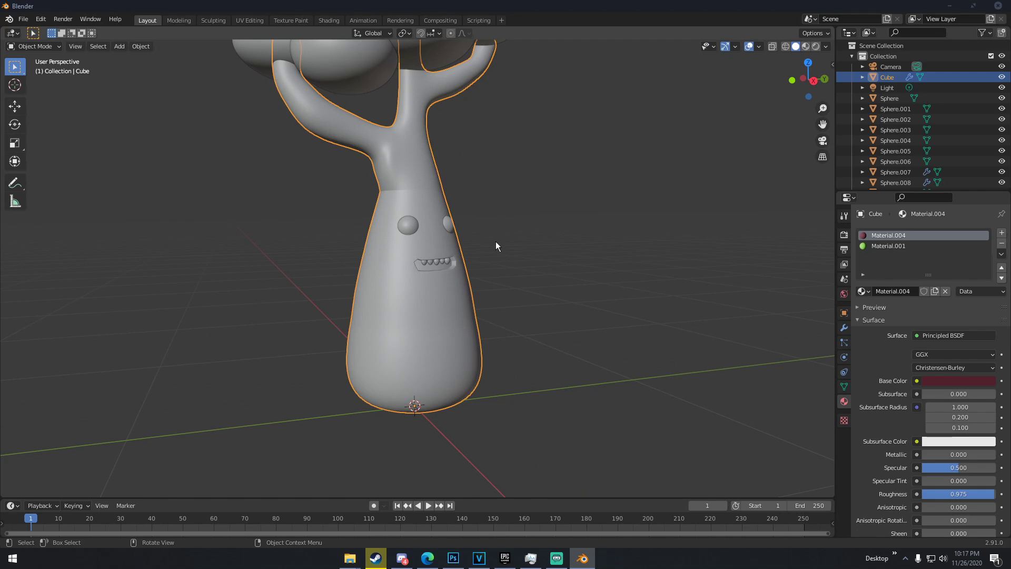
- Delete the default light above the tree
{"action": "scroll", "coordinate": [495, 241], "scroll_direction": "down", "scroll_amount": 6}
{"action": "middle_click_drag", "start_coordinate": [532, 243], "coordinate": [505, 244]}
{"action": "scroll", "coordinate": [505, 244], "scroll_direction": "down", "scroll_amount": 4}
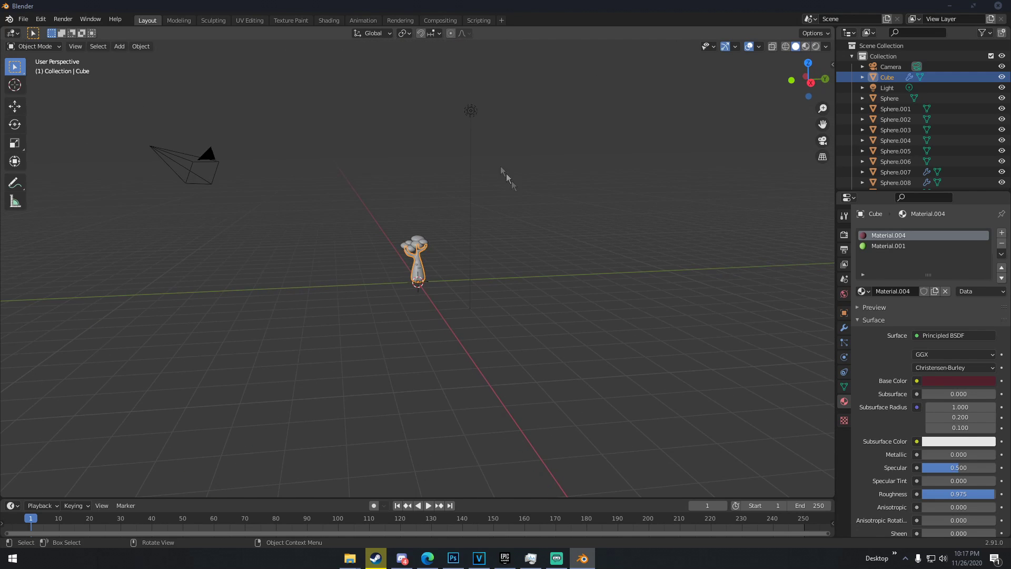
{"action": "left_click", "coordinate": [471, 110]}
{"action": "key", "text": "Delete"}
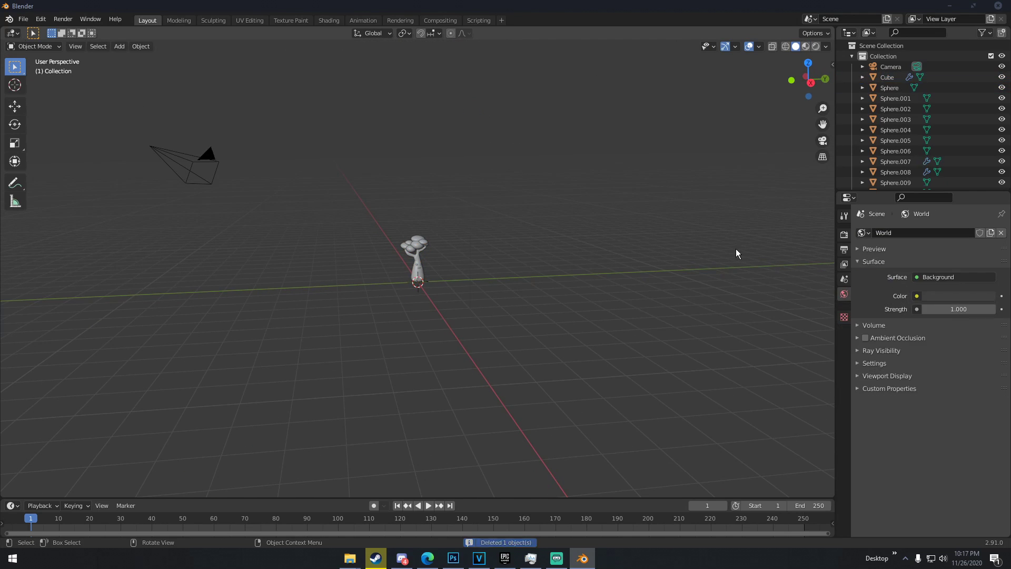
- Try a pure white world background colour and preview the tree under it in rendered shading
{"action": "left_click", "coordinate": [948, 297]}
{"action": "left_click_drag", "start_coordinate": [984, 203], "coordinate": [987, 147]}
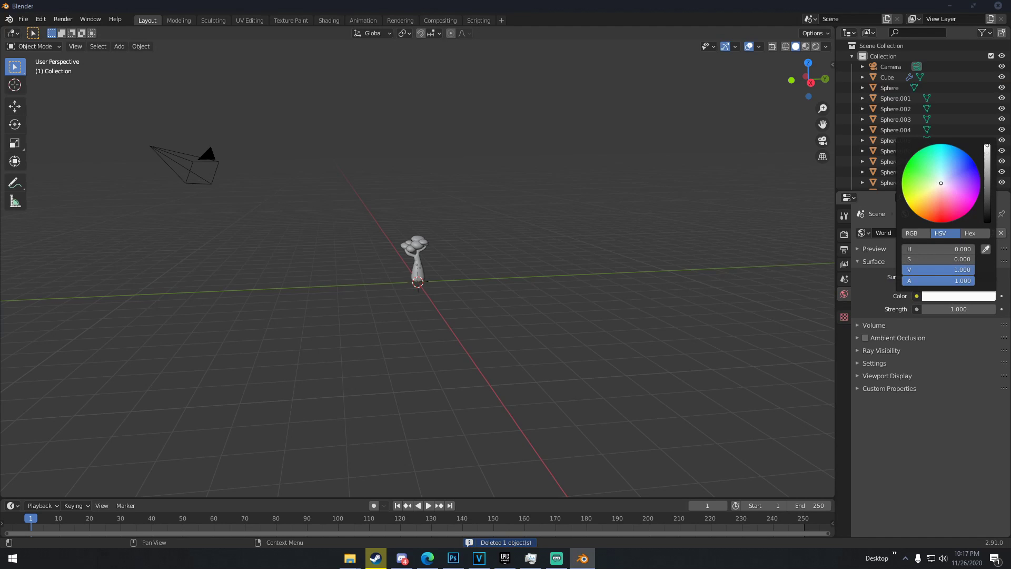
{"action": "scroll", "coordinate": [658, 275], "scroll_direction": "up", "scroll_amount": 5}
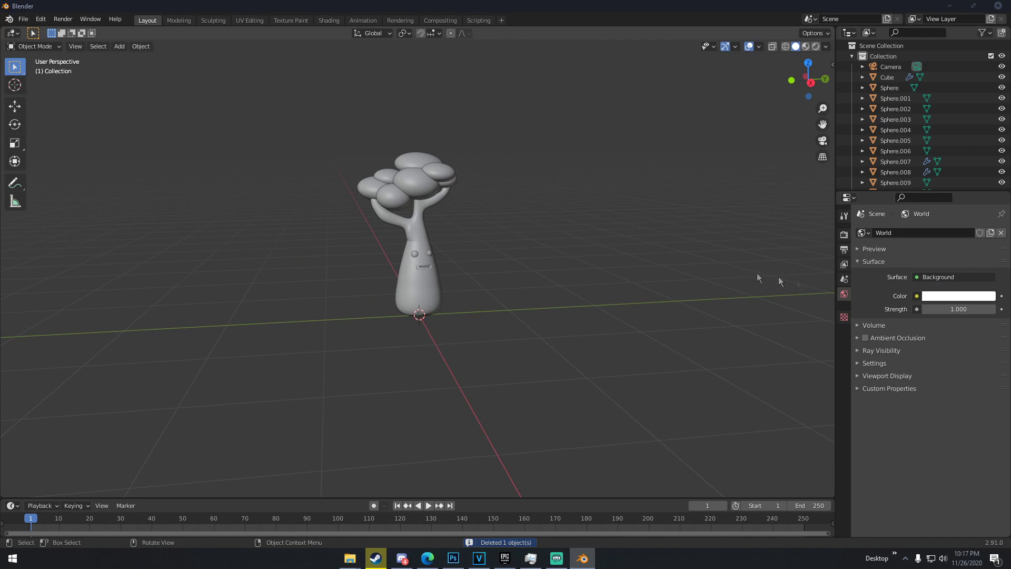
{"action": "scroll", "coordinate": [685, 226], "scroll_direction": "up", "scroll_amount": 3}
{"action": "key", "text": "z"}
{"action": "left_click", "coordinate": [608, 170]}
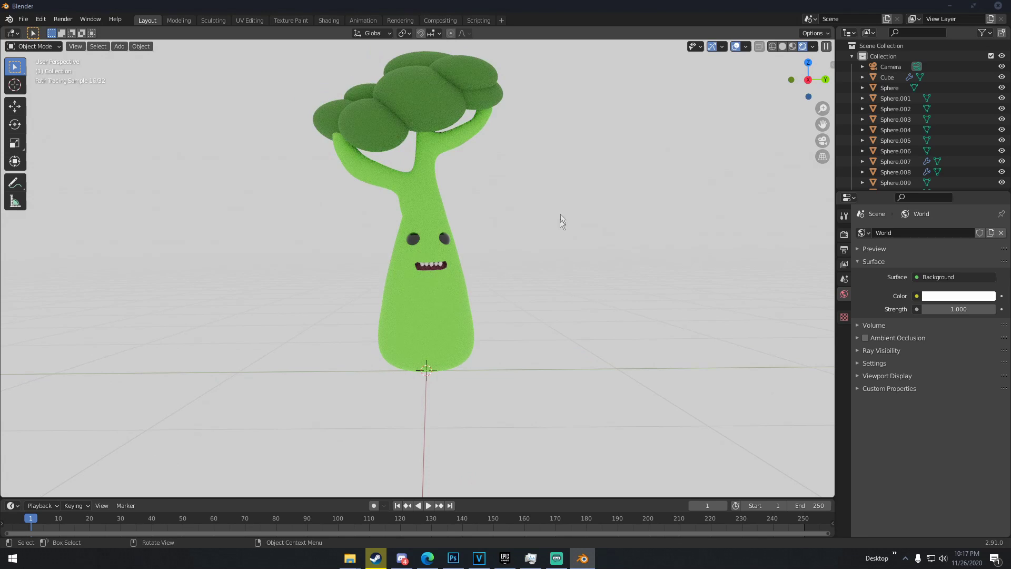
{"action": "mouse_move", "coordinate": [507, 221]}
{"action": "middle_mouse_down"}
{"action": "mouse_move", "coordinate": [528, 214]}
{"action": "mouse_move", "coordinate": [501, 226]}
{"action": "mouse_move", "coordinate": [515, 222]}
{"action": "middle_mouse_up"}
{"action": "scroll", "coordinate": [516, 218], "scroll_direction": "up", "scroll_amount": 3}
{"action": "key", "text": "z"}
{"action": "left_click", "coordinate": [559, 217]}
- Set the world background colour to black
{"action": "scroll", "coordinate": [459, 216], "scroll_direction": "down", "scroll_amount": 6}
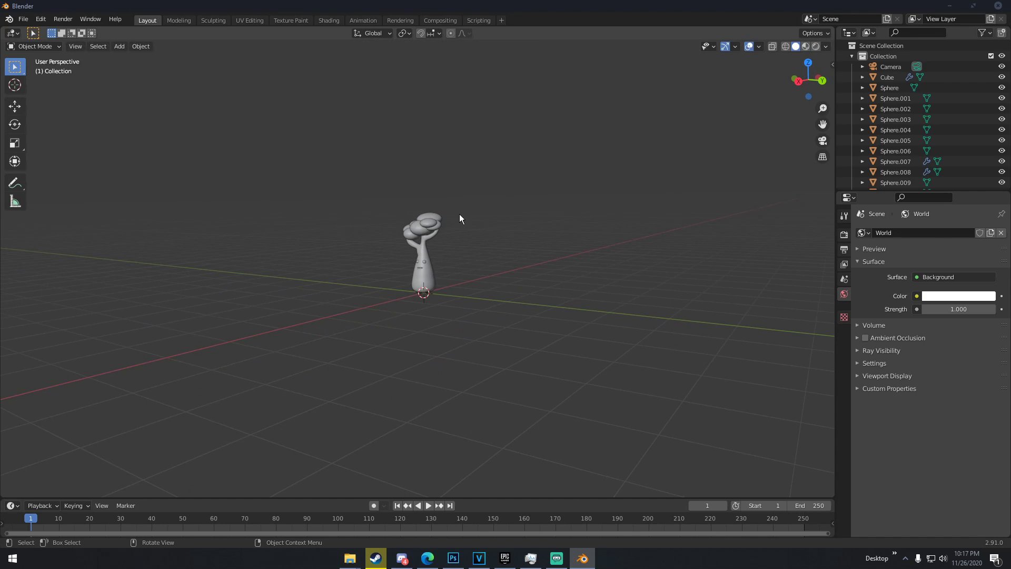
{"action": "scroll", "coordinate": [518, 220], "scroll_direction": "down", "scroll_amount": 3}
{"action": "middle_click_drag", "start_coordinate": [518, 220], "coordinate": [420, 190]}
{"action": "scroll", "coordinate": [534, 254], "scroll_direction": "up", "scroll_amount": 5}
{"action": "scroll", "coordinate": [448, 244], "scroll_direction": "down", "scroll_amount": 4}
{"action": "scroll", "coordinate": [474, 210], "scroll_direction": "down", "scroll_amount": 5}
{"action": "middle_click_drag", "start_coordinate": [599, 254], "coordinate": [646, 296]}
{"action": "left_click", "coordinate": [940, 297]}
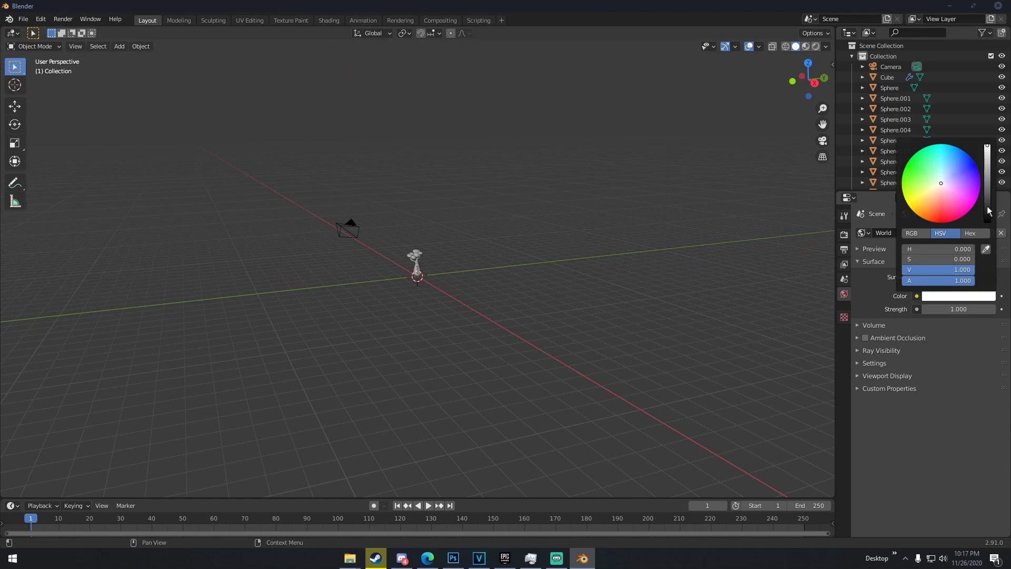
{"action": "left_click_drag", "start_coordinate": [989, 210], "coordinate": [988, 224]}
- Add a plane mesh and scale it up into a large ground surface extending well beyond the tree and camera
{"action": "middle_click_drag", "start_coordinate": [605, 174], "coordinate": [476, 183]}
{"action": "key", "text": "shift+a"}
{"action": "mouse_move", "coordinate": [476, 182]}
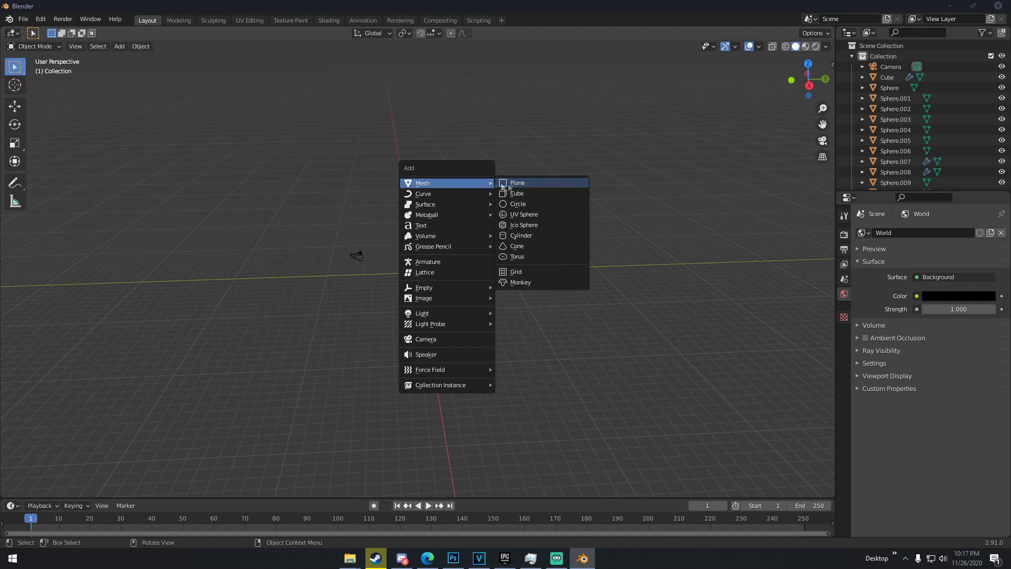
{"action": "left_click", "coordinate": [509, 188]}
{"action": "scroll", "coordinate": [490, 263], "scroll_direction": "up", "scroll_amount": 4}
{"action": "middle_click_drag", "start_coordinate": [490, 264], "coordinate": [379, 345]}
{"action": "key", "text": "s"}
{"action": "left_click", "coordinate": [491, 292]}
{"action": "scroll", "coordinate": [380, 345], "scroll_direction": "down", "scroll_amount": 5}
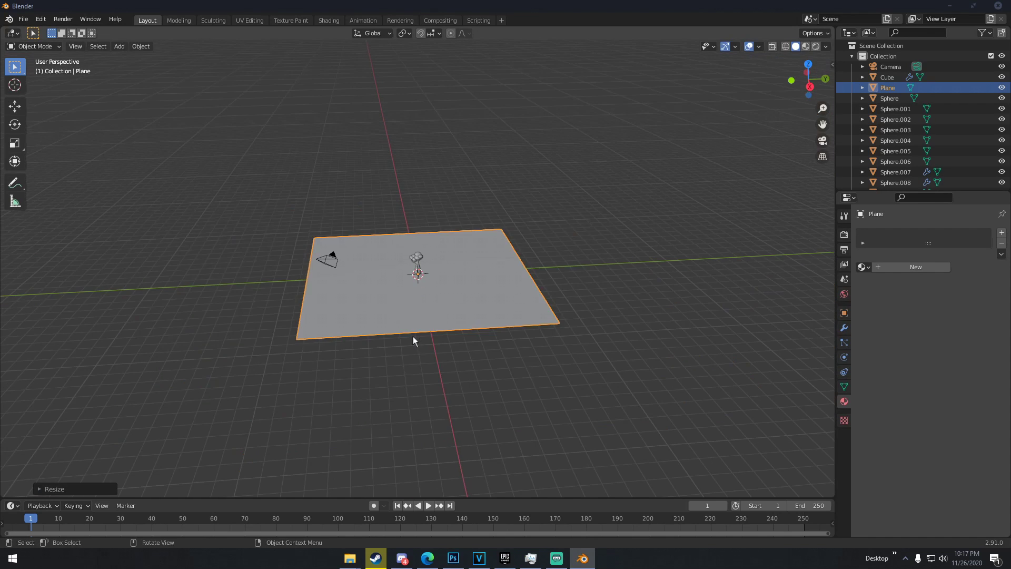
{"action": "key", "text": "s"}
{"action": "left_click", "coordinate": [685, 336]}
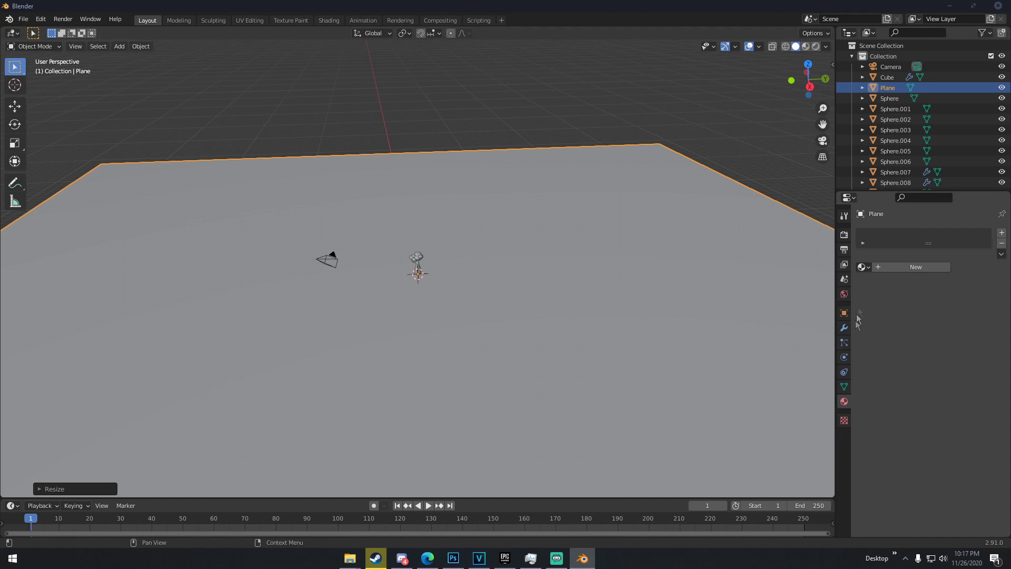
- Create a new material for the ground plane with a grey base colour and a roughness of 1.000
{"action": "left_click", "coordinate": [890, 267]}
{"action": "left_click", "coordinate": [940, 357]}
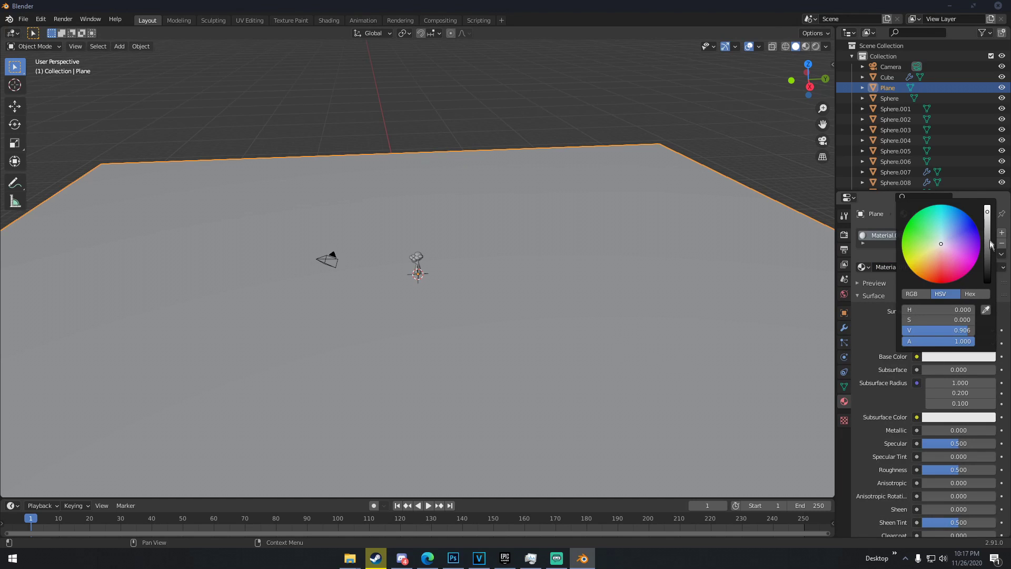
{"action": "left_click_drag", "start_coordinate": [990, 248], "coordinate": [987, 238]}
{"action": "left_click_drag", "start_coordinate": [993, 470], "coordinate": [996, 469]}
- Add an area light and move it away from the tree's base
{"action": "scroll", "coordinate": [593, 363], "scroll_direction": "down", "scroll_amount": 3}
{"action": "middle_click_drag", "start_coordinate": [550, 326], "coordinate": [520, 314]}
{"action": "key", "text": "shift+a"}
{"action": "mouse_move", "coordinate": [509, 442]}
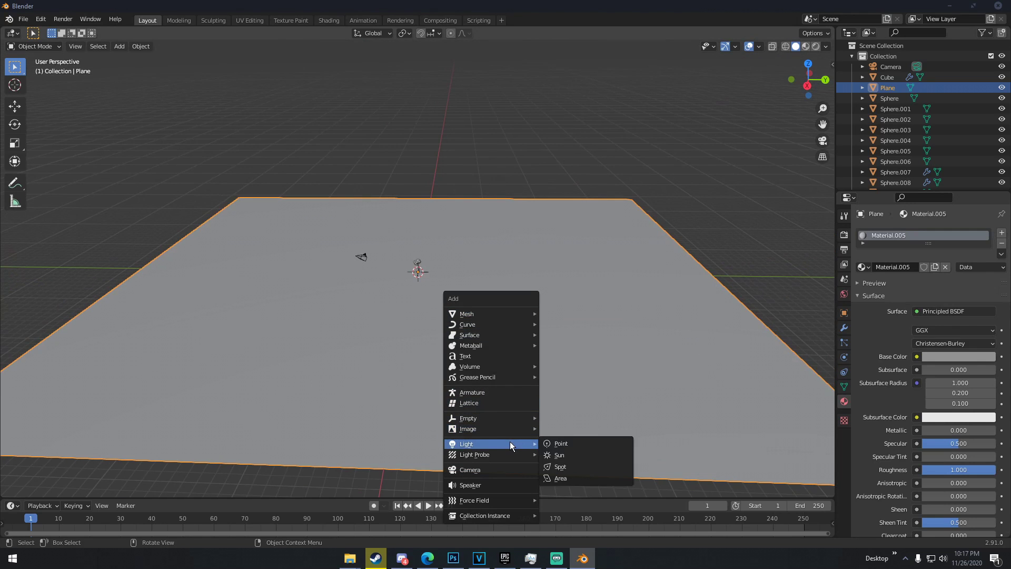
{"action": "left_click", "coordinate": [560, 477]}
{"action": "middle_click_drag", "start_coordinate": [560, 476], "coordinate": [587, 391]}
{"action": "key", "text": "g"}
{"action": "left_click", "coordinate": [641, 343]}
{"action": "middle_click_drag", "start_coordinate": [641, 343], "coordinate": [508, 332]}
- Reposition the area light and rotate it freely so that it points down at the tree
{"action": "scroll", "coordinate": [529, 348], "scroll_direction": "up", "scroll_amount": 6}
{"action": "key", "text": "g"}
{"action": "key", "text": "r"}
{"action": "key", "text": "r"}
{"action": "left_click", "coordinate": [489, 367]}
{"action": "key", "text": "r"}
{"action": "key", "text": "r"}
{"action": "left_click", "coordinate": [550, 388]}
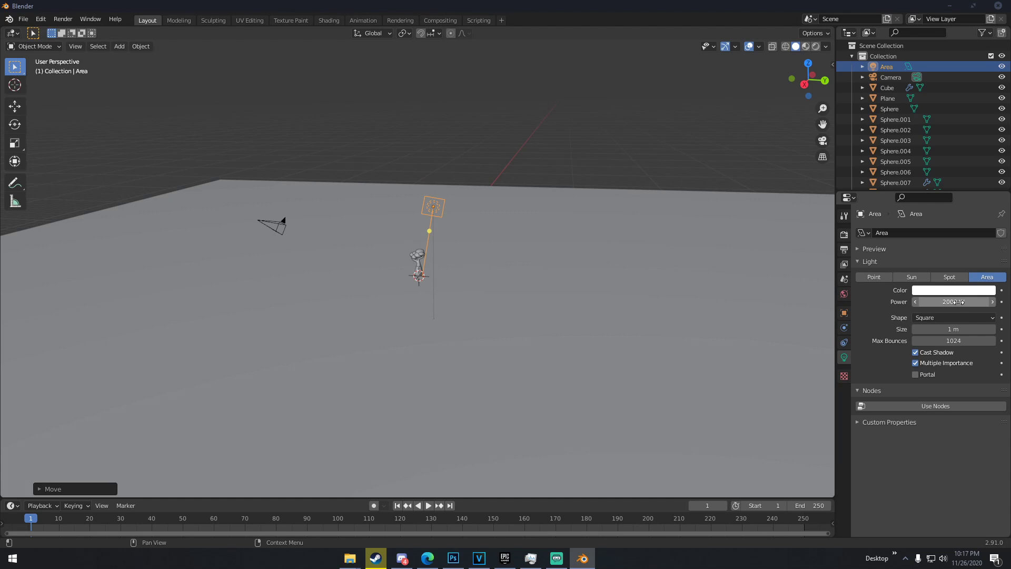
- Give the area light a pale cyan colour and set its size to 5 m
{"action": "left_click", "coordinate": [955, 291]}
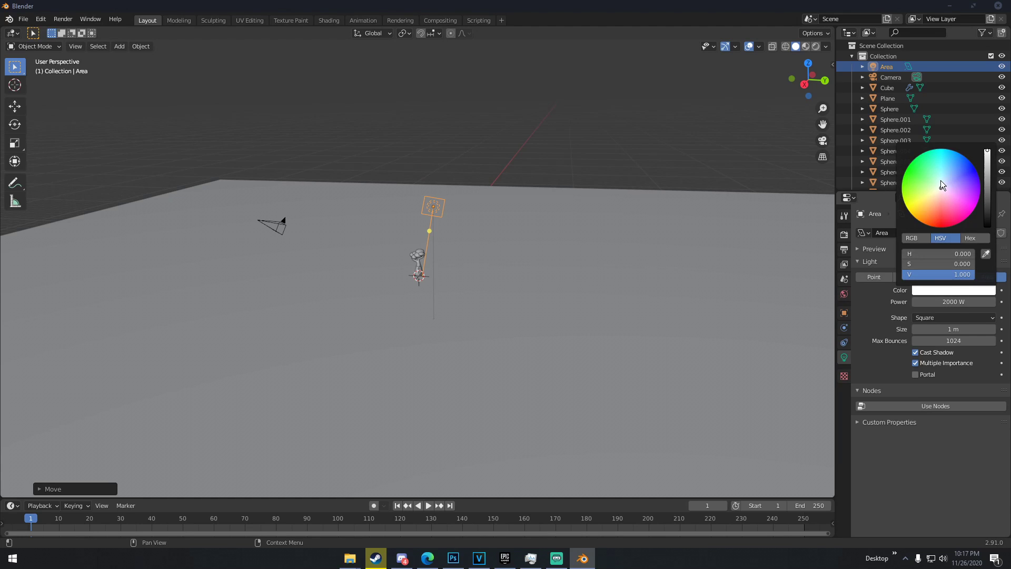
{"action": "left_click", "coordinate": [941, 180]}
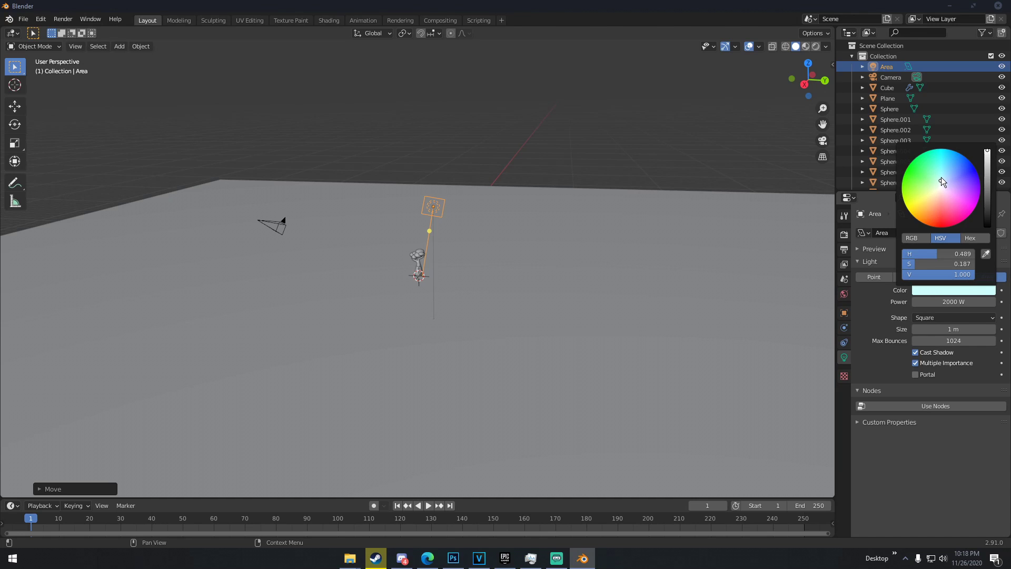
{"action": "left_click", "coordinate": [956, 328]}
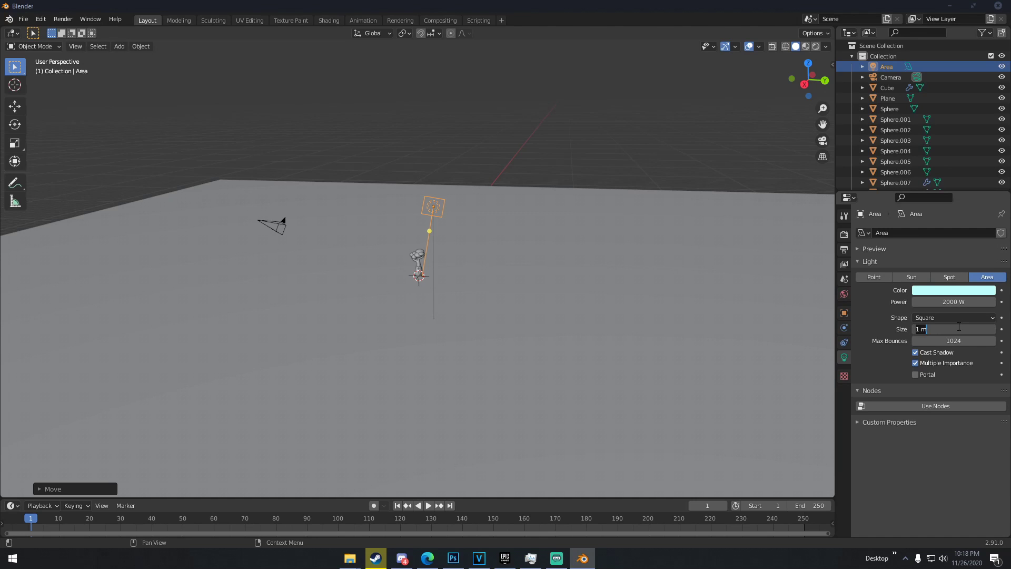
- Rotate the area light freely and move it so that it stands farther out and faces the tree
{"action": "middle_click_drag", "start_coordinate": [527, 253], "coordinate": [605, 244]}
{"action": "key", "text": "r"}
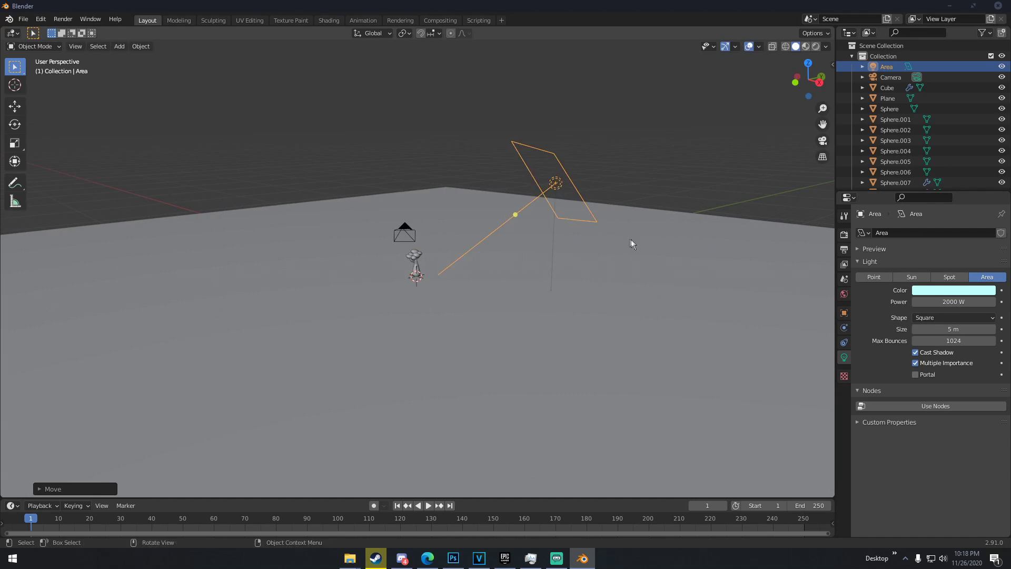
{"action": "key", "text": "r"}
{"action": "left_click", "coordinate": [608, 237]}
{"action": "key", "text": "g"}
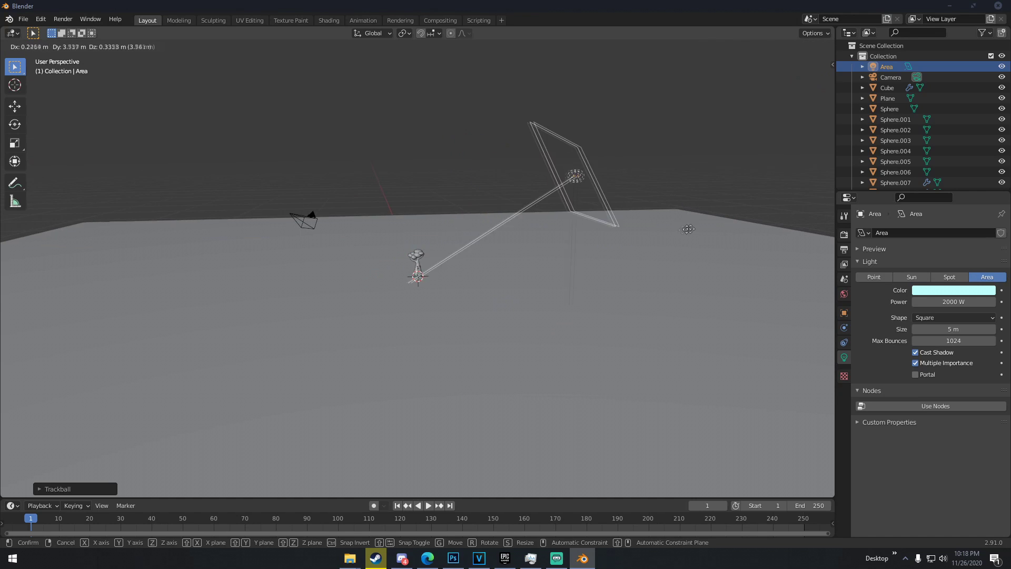
{"action": "left_click", "coordinate": [704, 214]}
{"action": "middle_click_drag", "start_coordinate": [707, 210], "coordinate": [602, 238]}
{"action": "key", "text": "g"}
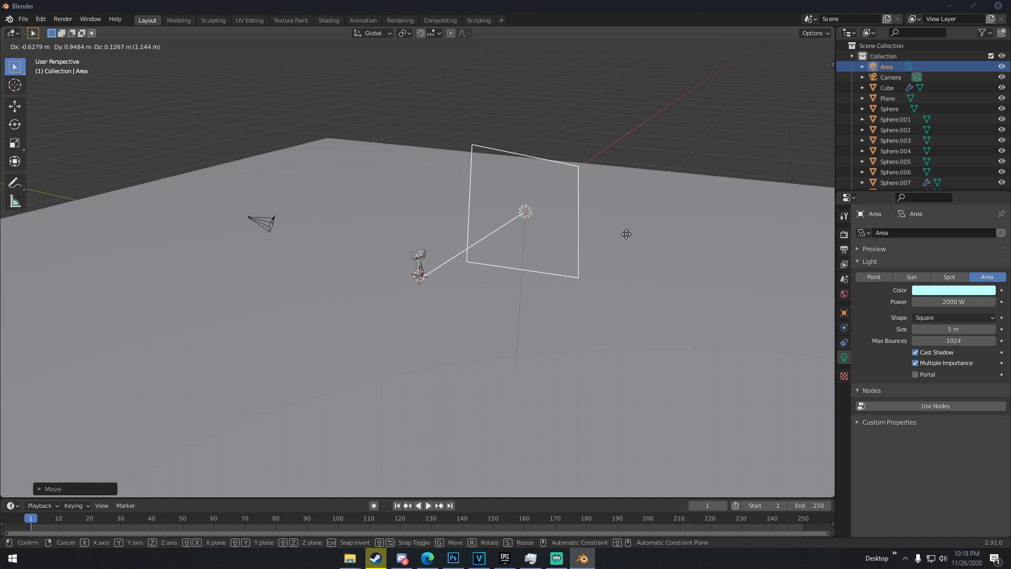
{"action": "left_click", "coordinate": [631, 248]}
- Duplicate the area light, place the copy on the camera's side of the tree, and rotate it freely towards the tree
{"action": "key", "text": "shift+d"}
{"action": "left_click", "coordinate": [374, 274]}
{"action": "middle_click_drag", "start_coordinate": [374, 273], "coordinate": [527, 263]}
{"action": "key", "text": "g"}
{"action": "left_click", "coordinate": [539, 275]}
{"action": "key", "text": "r"}
{"action": "key", "text": "r"}
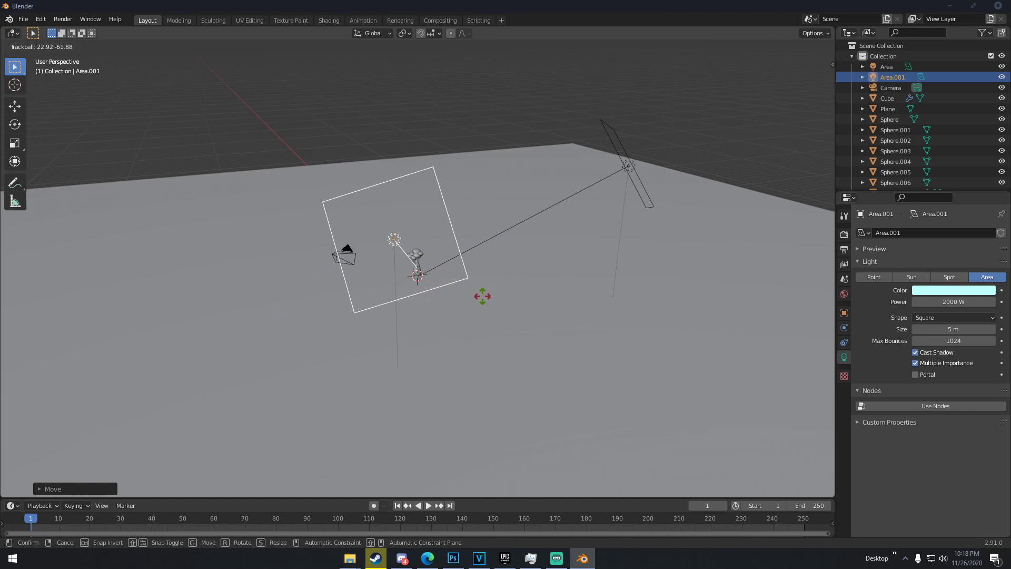
{"action": "left_click", "coordinate": [472, 309]}
- Duplicate the second area light to the opposite side of the tree and rotate the copy freely to face inward
{"action": "middle_click_drag", "start_coordinate": [473, 310], "coordinate": [569, 321]}
{"action": "key", "text": "shift+d"}
{"action": "left_click", "coordinate": [426, 290]}
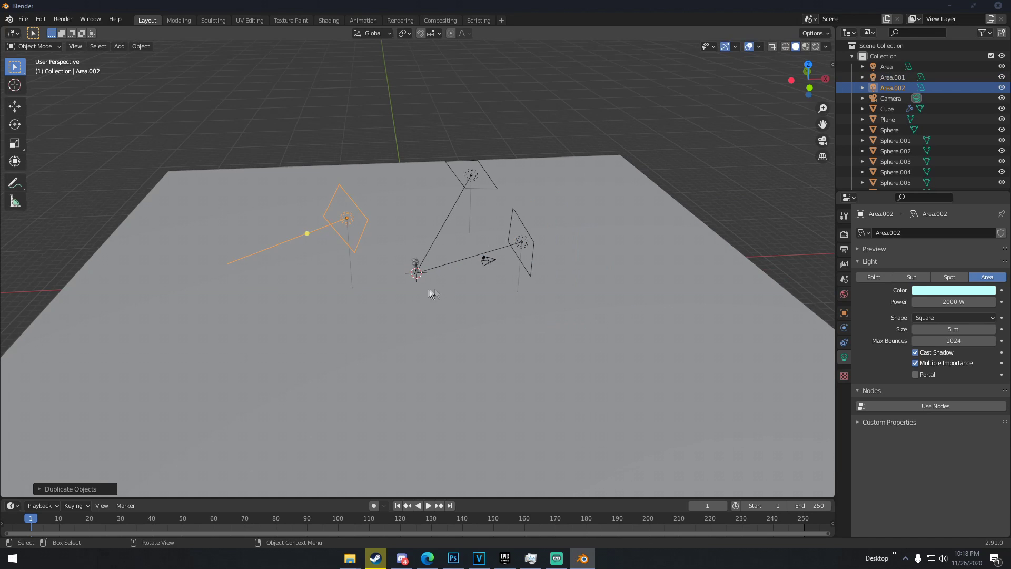
{"action": "middle_click_drag", "start_coordinate": [425, 290], "coordinate": [546, 285]}
{"action": "key", "text": "r"}
{"action": "left_click", "coordinate": [515, 295]}
{"action": "key", "text": "r"}
{"action": "key", "text": "r"}
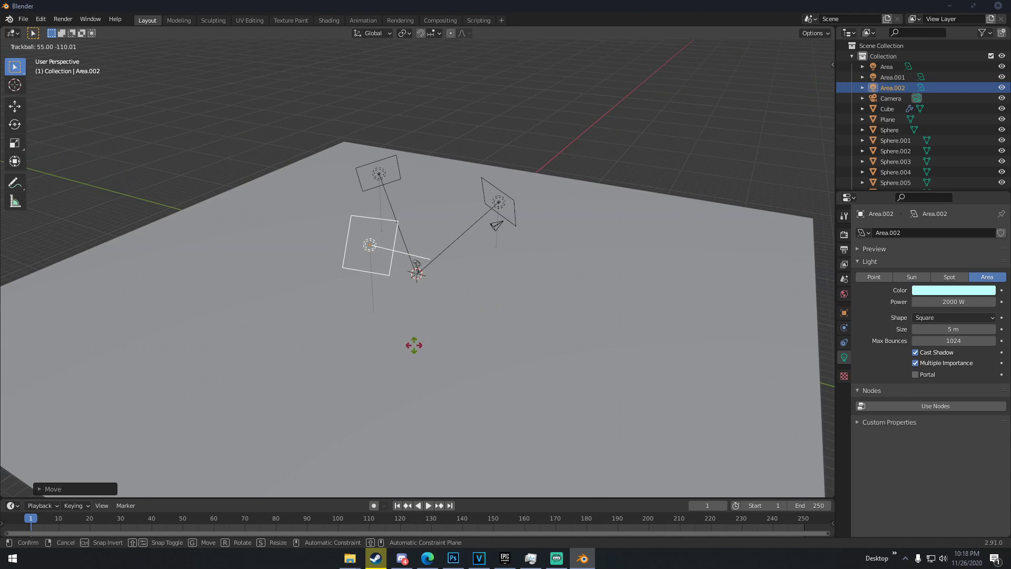
{"action": "left_click", "coordinate": [415, 345]}
- Reposition the third area light so that its beam line points at the tree's base
{"action": "middle_click_drag", "start_coordinate": [456, 337], "coordinate": [517, 311]}
{"action": "key", "text": "g"}
{"action": "left_click", "coordinate": [501, 354]}
{"action": "key", "text": "g"}
{"action": "left_click", "coordinate": [581, 305]}
- Give the third area light a pale yellow colour and preview the scene in rendered shading with overlays hidden
{"action": "left_click", "coordinate": [944, 289]}
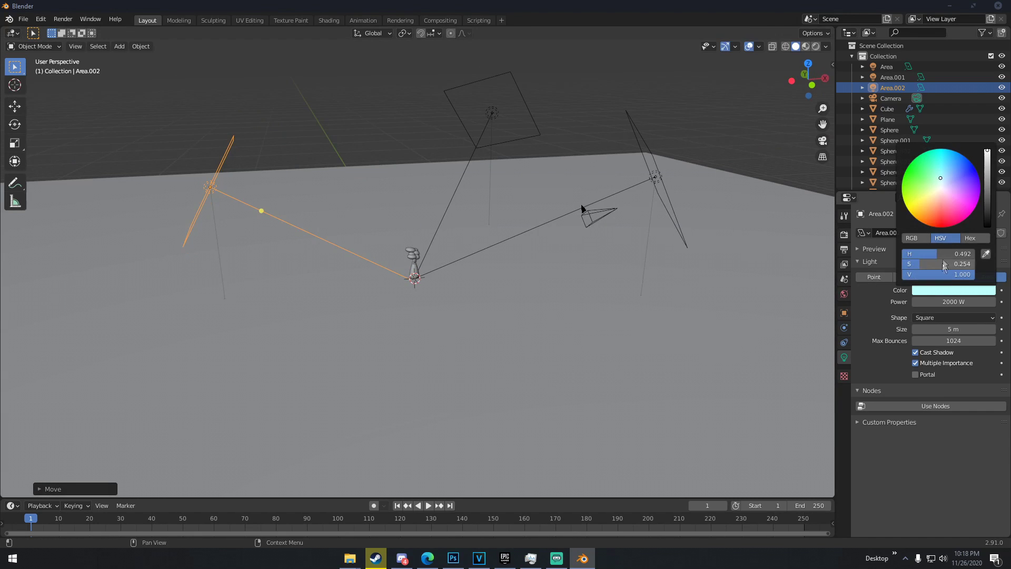
{"action": "left_click", "coordinate": [928, 196]}
{"action": "mouse_move", "coordinate": [659, 240]}
{"action": "middle_mouse_down"}
{"action": "mouse_move", "coordinate": [609, 247]}
{"action": "mouse_move", "coordinate": [492, 235]}
{"action": "middle_mouse_up"}
{"action": "scroll", "coordinate": [595, 247], "scroll_direction": "up", "scroll_amount": 4}
{"action": "key", "text": "z"}
{"action": "left_click", "coordinate": [504, 179]}
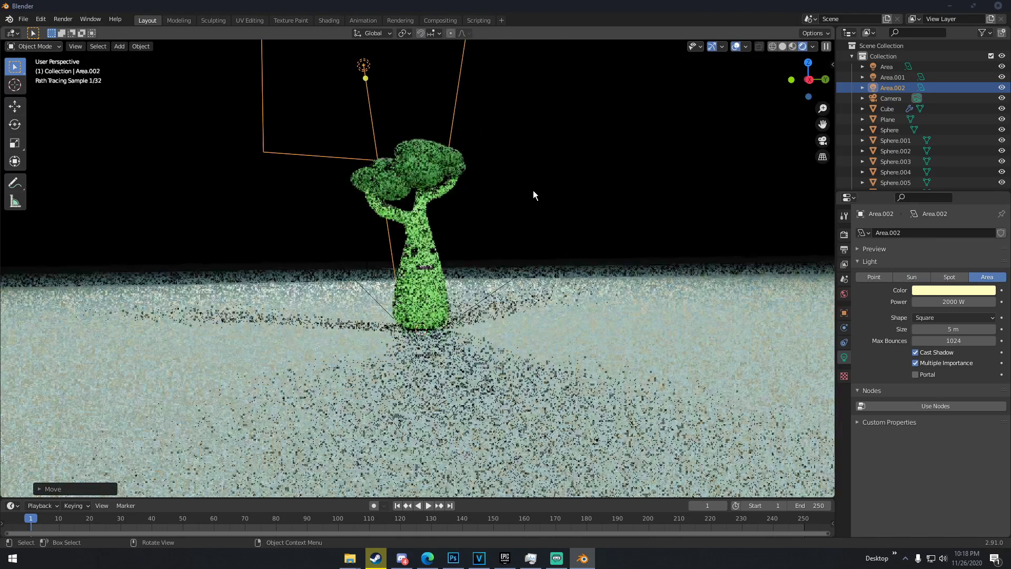
{"action": "left_click", "coordinate": [735, 46]}
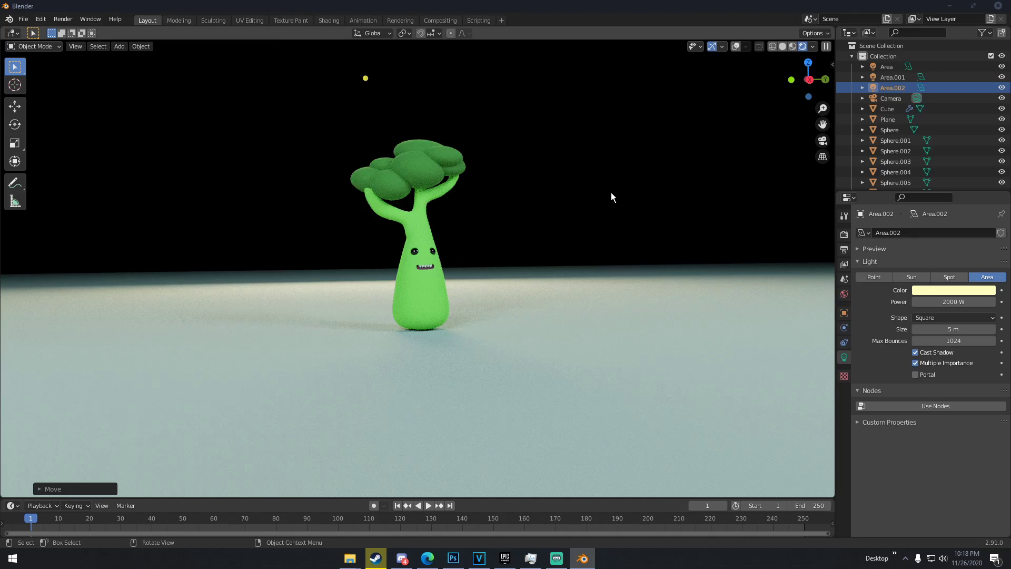
- Set the roughness of the tree body's green material, Material.001, to 0.524
{"action": "scroll", "coordinate": [527, 247], "scroll_direction": "up", "scroll_amount": 1}
{"action": "left_click", "coordinate": [448, 304]}
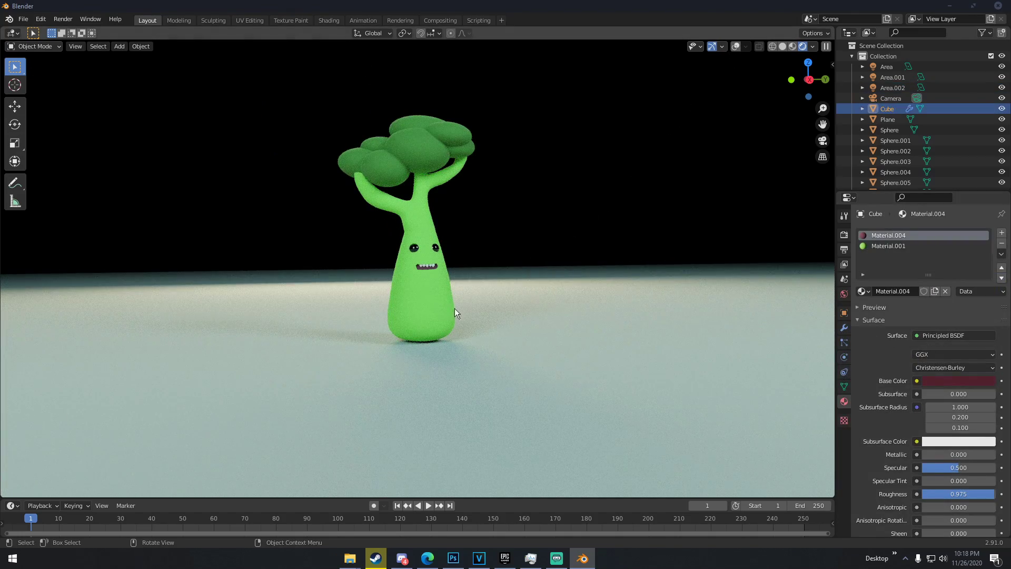
{"action": "left_click", "coordinate": [900, 246]}
{"action": "scroll", "coordinate": [927, 316], "scroll_direction": "down", "scroll_amount": 4}
{"action": "left_click_drag", "start_coordinate": [985, 410], "coordinate": [960, 410]}
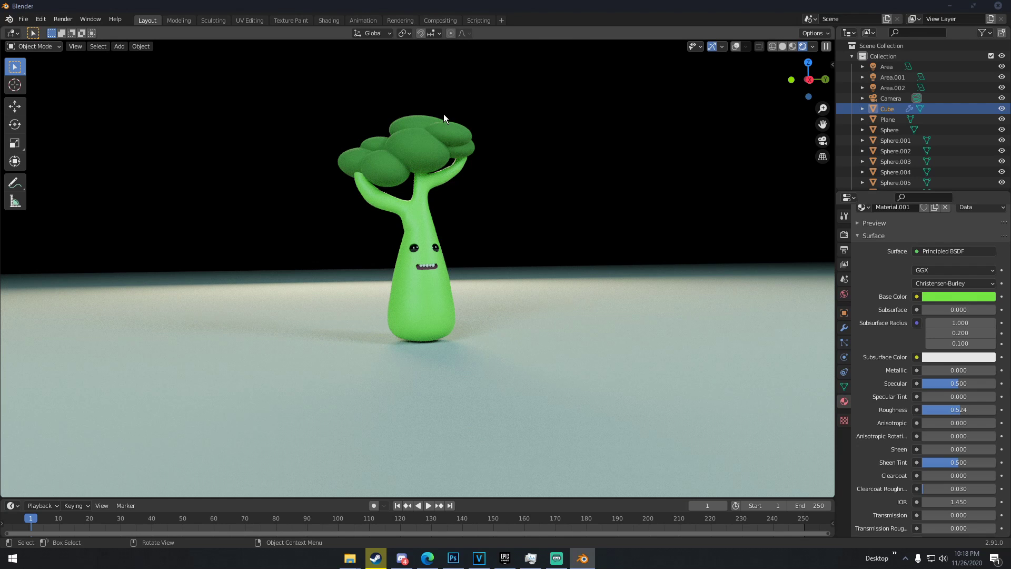
- Move the outermost foliage sphere on the branch beside the crown in solid shading and check the tree in rendered shading
{"action": "left_click", "coordinate": [426, 141]}
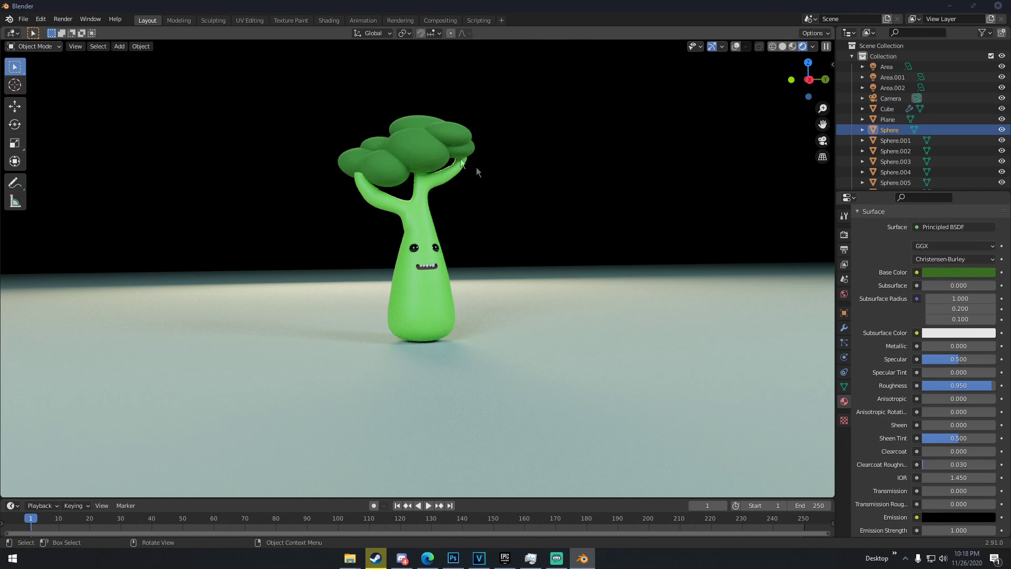
{"action": "key", "text": "z"}
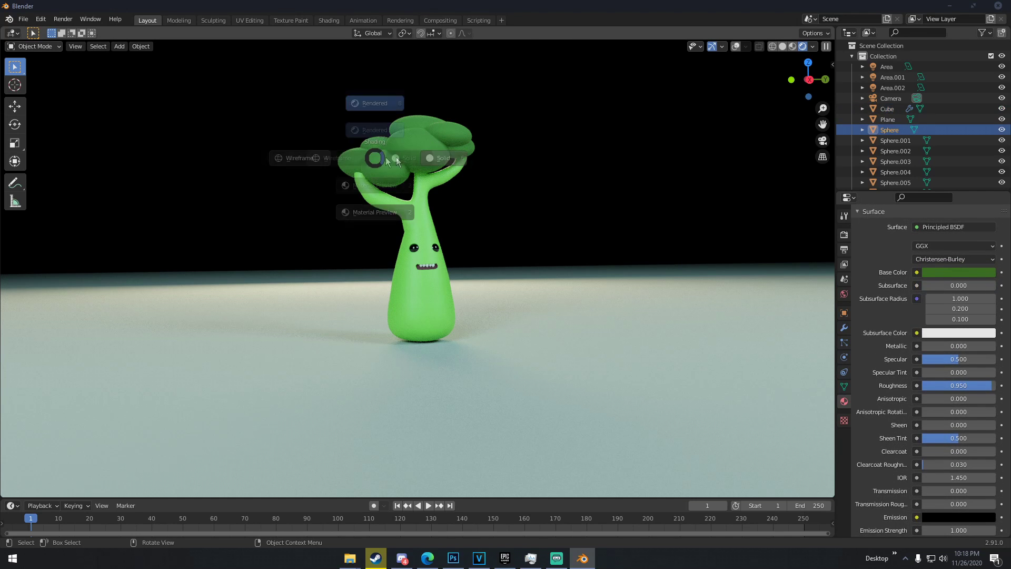
{"action": "left_click", "coordinate": [386, 157]}
{"action": "middle_click_drag", "start_coordinate": [394, 182], "coordinate": [511, 211]}
{"action": "left_click", "coordinate": [357, 167]}
{"action": "middle_click_drag", "start_coordinate": [357, 167], "coordinate": [287, 143]}
{"action": "key", "text": "g"}
{"action": "left_click", "coordinate": [394, 159]}
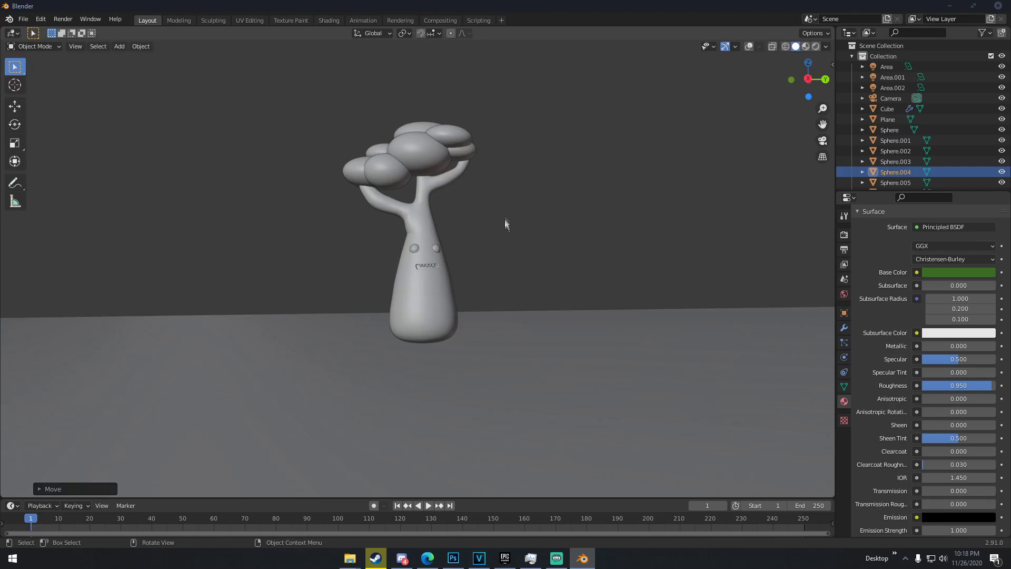
{"action": "key", "text": "z"}
{"action": "left_click", "coordinate": [486, 169]}
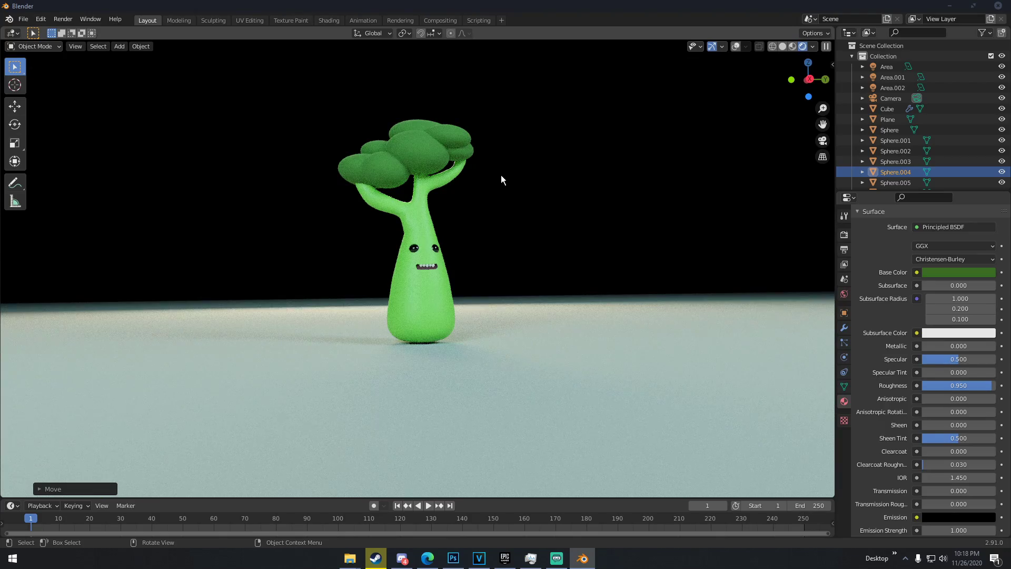
{"action": "scroll", "coordinate": [469, 241], "scroll_direction": "down", "scroll_amount": 4}
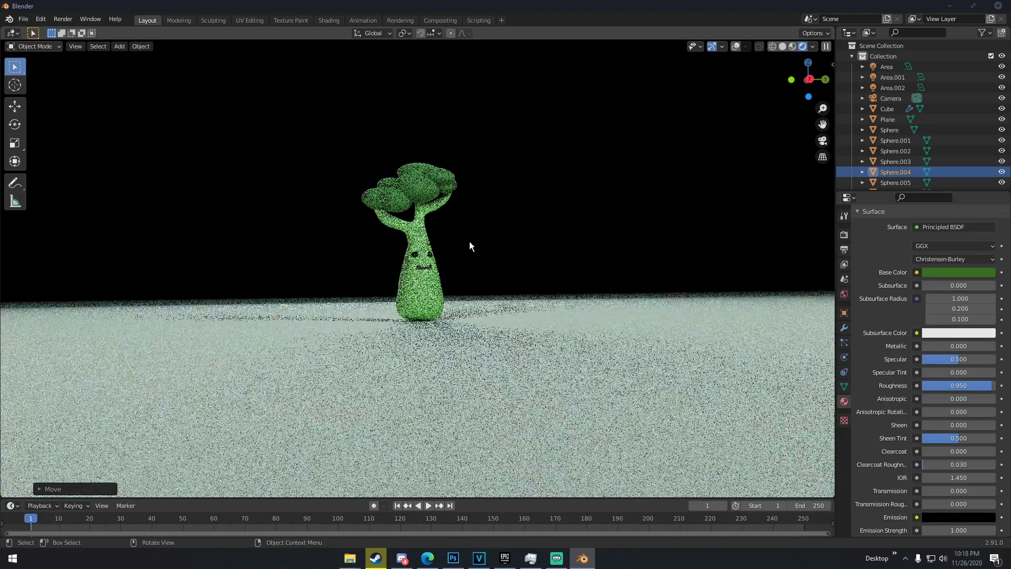
{"action": "middle_click_drag", "start_coordinate": [470, 242], "coordinate": [474, 263]}
- Return the viewport to solid shading and show the overlays
{"action": "key", "text": "z"}
{"action": "left_click", "coordinate": [572, 223]}
{"action": "middle_click_drag", "start_coordinate": [573, 223], "coordinate": [561, 233]}
{"action": "scroll", "coordinate": [563, 229], "scroll_direction": "down", "scroll_amount": 4}
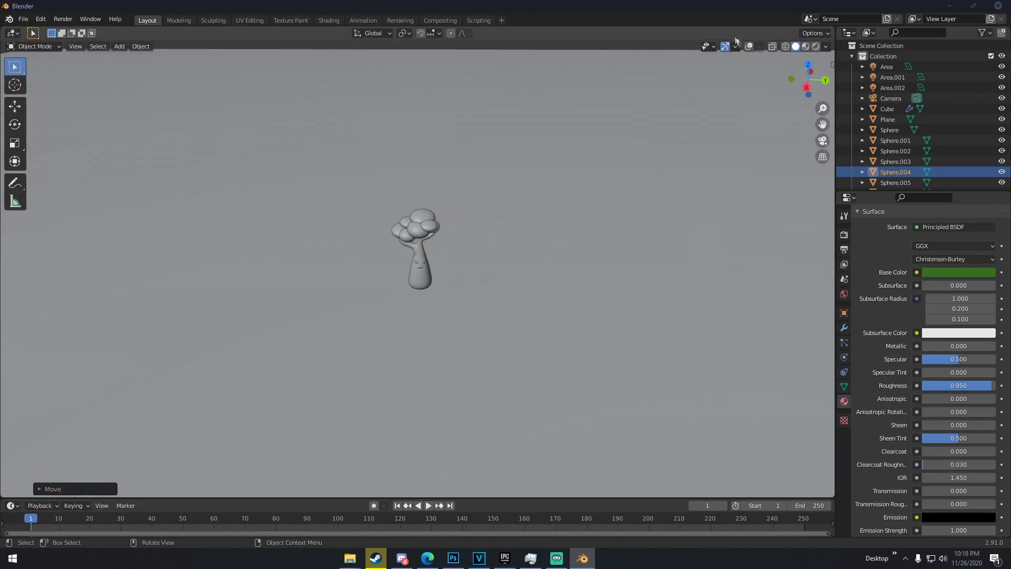
{"action": "left_click", "coordinate": [749, 46]}
- Extrude the ground plane's edge behind the tree straight up along global Z to form a backdrop wall
{"action": "middle_click_drag", "start_coordinate": [615, 101], "coordinate": [553, 221]}
{"action": "left_click", "coordinate": [335, 259]}
{"action": "key", "text": "Tab"}
{"action": "scroll", "coordinate": [570, 211], "scroll_direction": "down", "scroll_amount": 4}
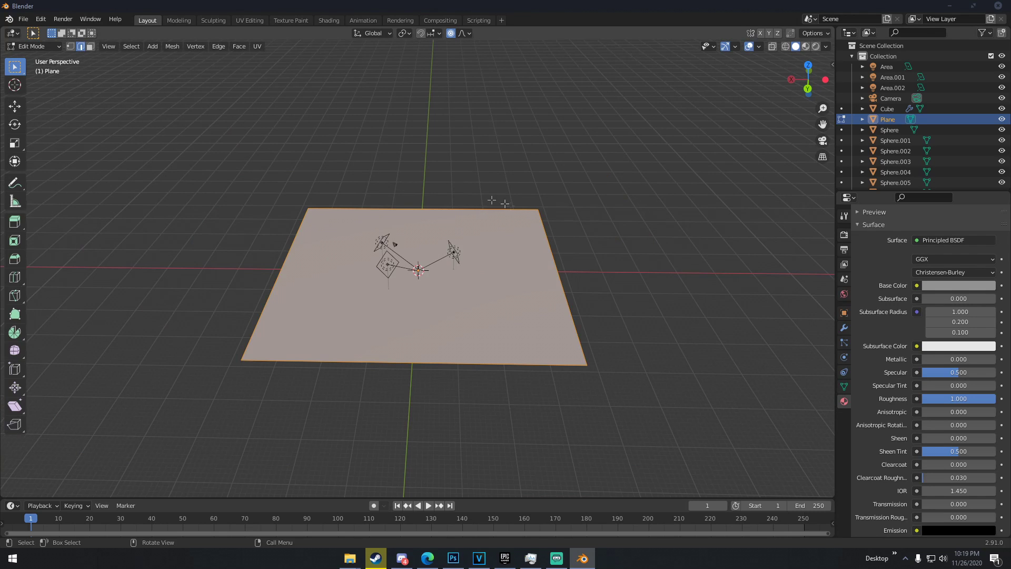
{"action": "middle_click_drag", "start_coordinate": [495, 237], "coordinate": [546, 248]}
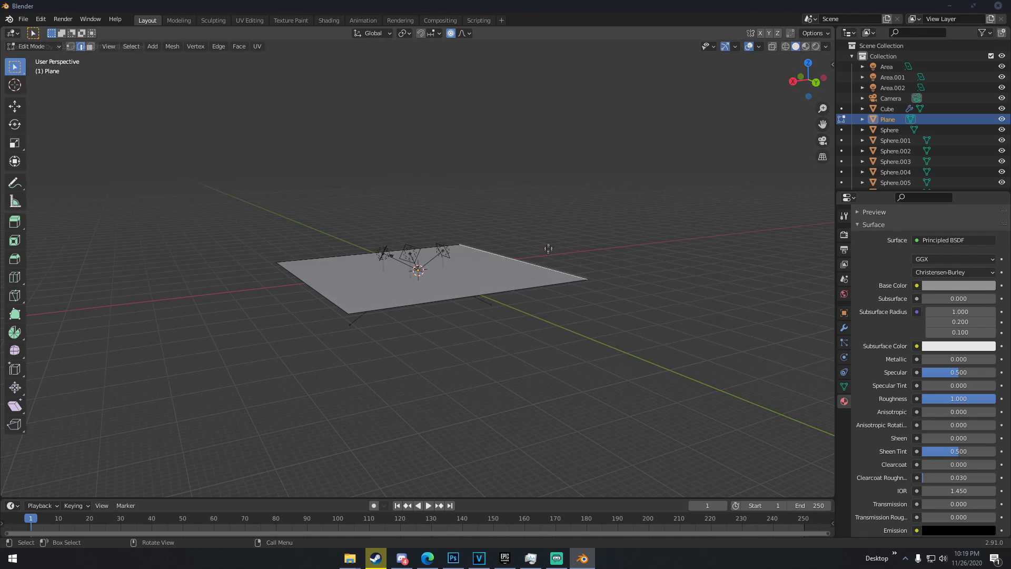
{"action": "left_click", "coordinate": [546, 248]}
{"action": "key", "text": "e"}
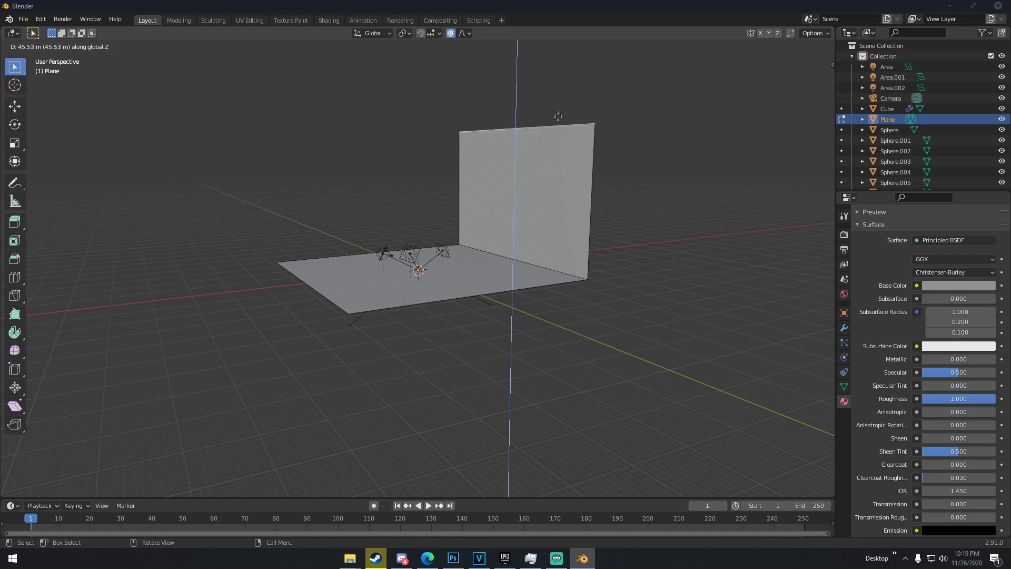
{"action": "left_click", "coordinate": [560, 104]}
{"action": "middle_click_drag", "start_coordinate": [560, 104], "coordinate": [560, 267]}
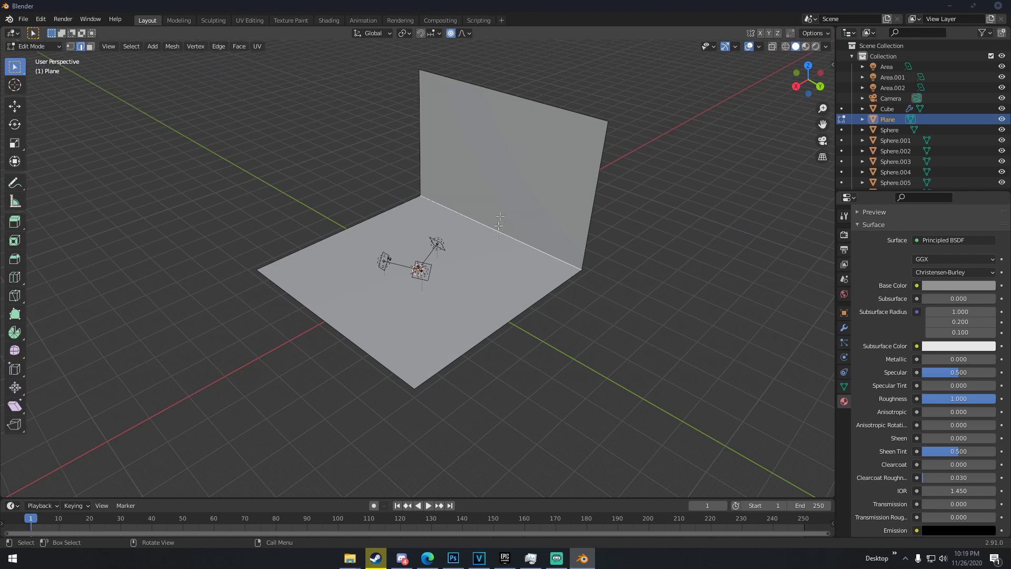
- Bevel the edge between floor and wall with 7 segments and a width of about 0.5 m, and leave Edit Mode
{"action": "middle_click_drag", "start_coordinate": [492, 229], "coordinate": [553, 229]}
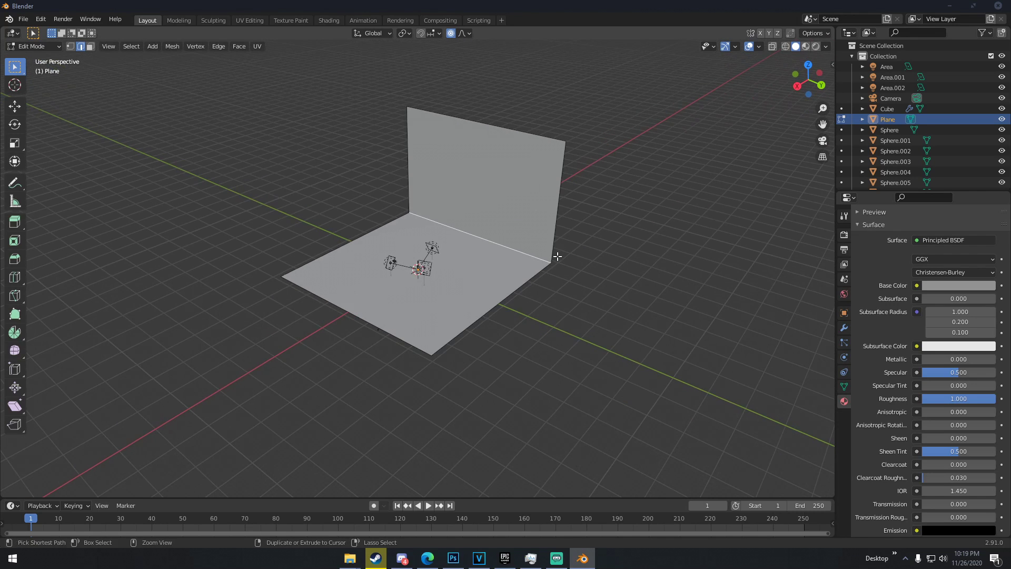
{"action": "key", "text": "ctrl+b"}
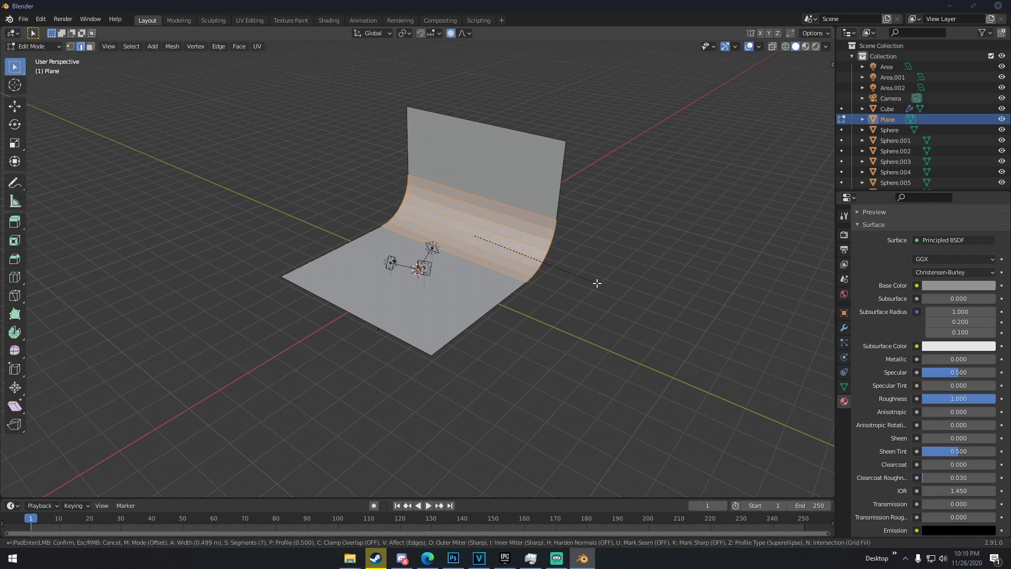
{"action": "left_click", "coordinate": [596, 283]}
{"action": "key", "text": "Tab"}
- Shade the backdrop smooth and move it so that its curved wall stands closer behind the tree
{"action": "middle_click_drag", "start_coordinate": [564, 273], "coordinate": [409, 238]}
{"action": "right_click", "coordinate": [333, 212]}
{"action": "left_click", "coordinate": [333, 211]}
{"action": "key", "text": "shift+d"}
{"action": "key", "text": "x"}
{"action": "key", "text": "Escape"}
{"action": "scroll", "coordinate": [409, 238], "scroll_direction": "up", "scroll_amount": 5}
{"action": "key", "text": "g"}
{"action": "left_click", "coordinate": [439, 237]}
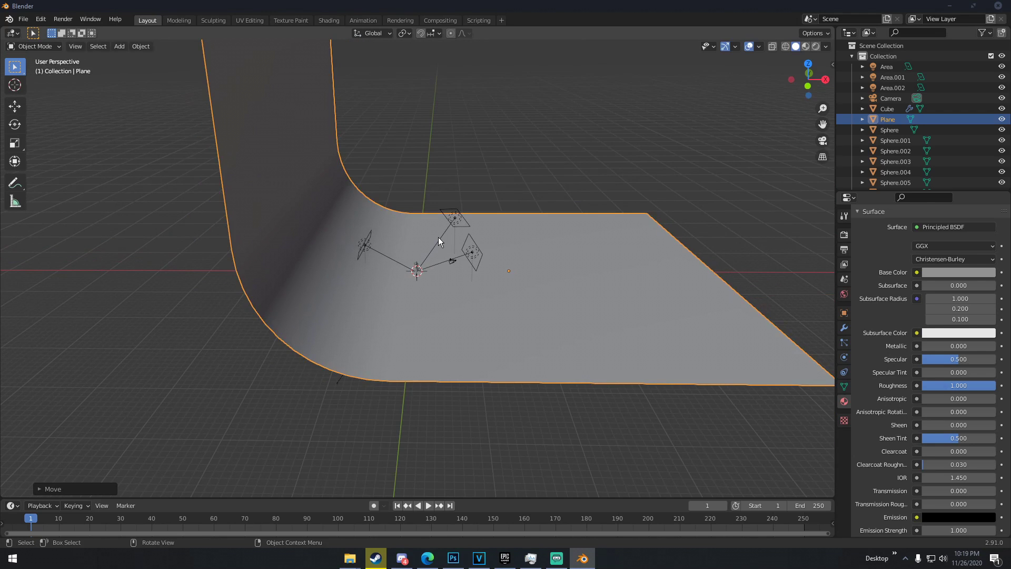
- Change the backdrop's base colour to yellow with hue 0.152, saturation 0.622 and value 0.927
{"action": "left_click", "coordinate": [965, 270]}
{"action": "left_click_drag", "start_coordinate": [937, 191], "coordinate": [927, 175]}
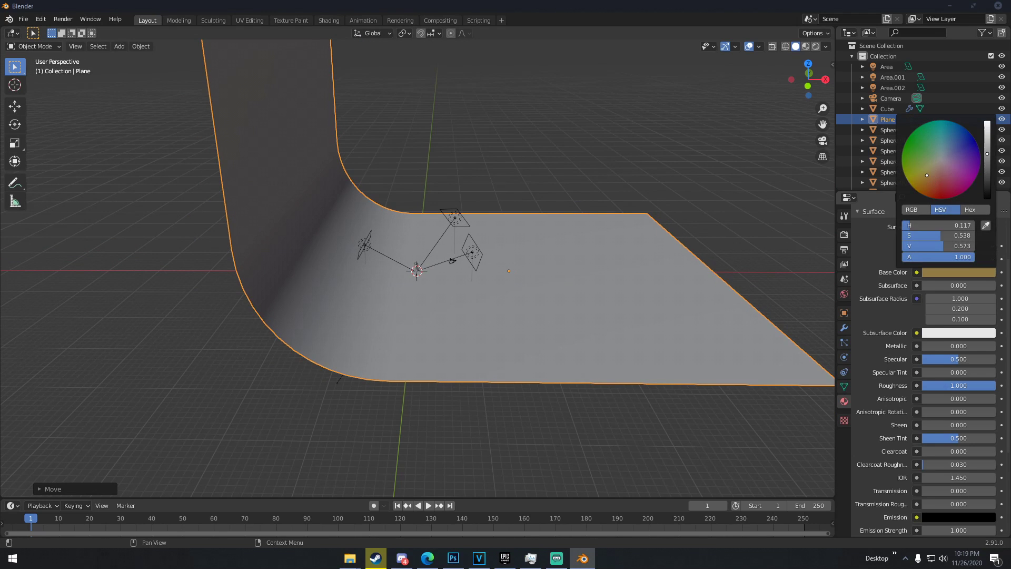
{"action": "left_click_drag", "start_coordinate": [987, 141], "coordinate": [987, 135]}
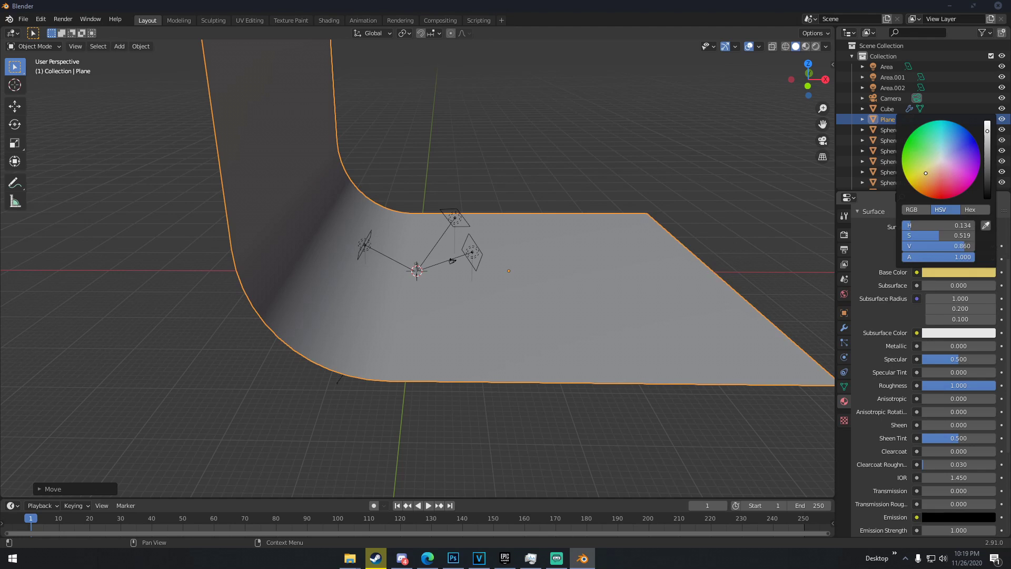
{"action": "left_click_drag", "start_coordinate": [989, 132], "coordinate": [987, 123]}
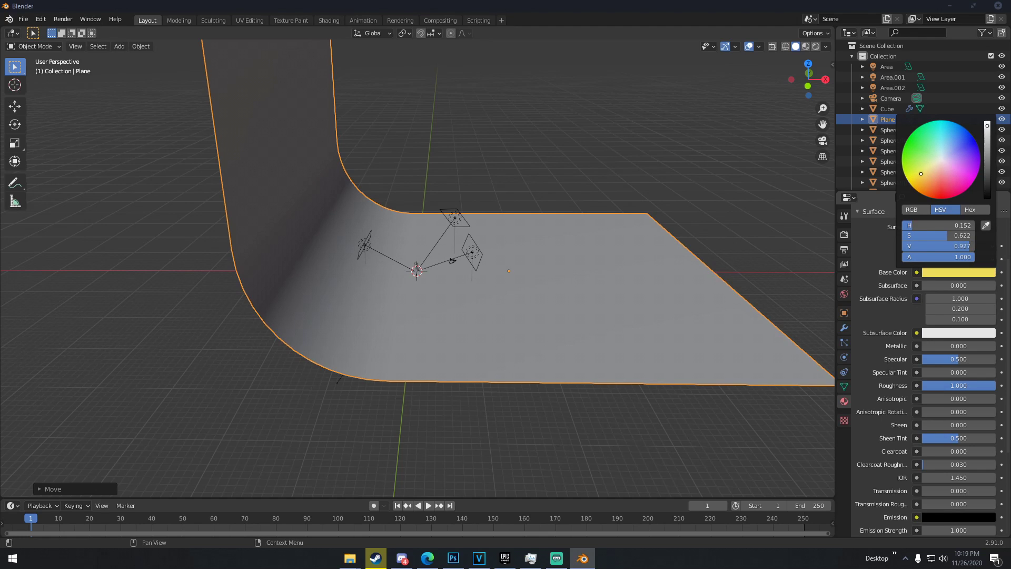
- Examine the tree against the yellow backdrop in rendered shading with overlays hidden
{"action": "middle_click_drag", "start_coordinate": [711, 205], "coordinate": [587, 199]}
{"action": "scroll", "coordinate": [510, 245], "scroll_direction": "up", "scroll_amount": 7}
{"action": "key", "text": "z"}
{"action": "left_click", "coordinate": [509, 195]}
{"action": "scroll", "coordinate": [483, 229], "scroll_direction": "up", "scroll_amount": 5}
{"action": "scroll", "coordinate": [482, 229], "scroll_direction": "up", "scroll_amount": 3}
{"action": "middle_click_drag", "start_coordinate": [482, 229], "coordinate": [498, 216]}
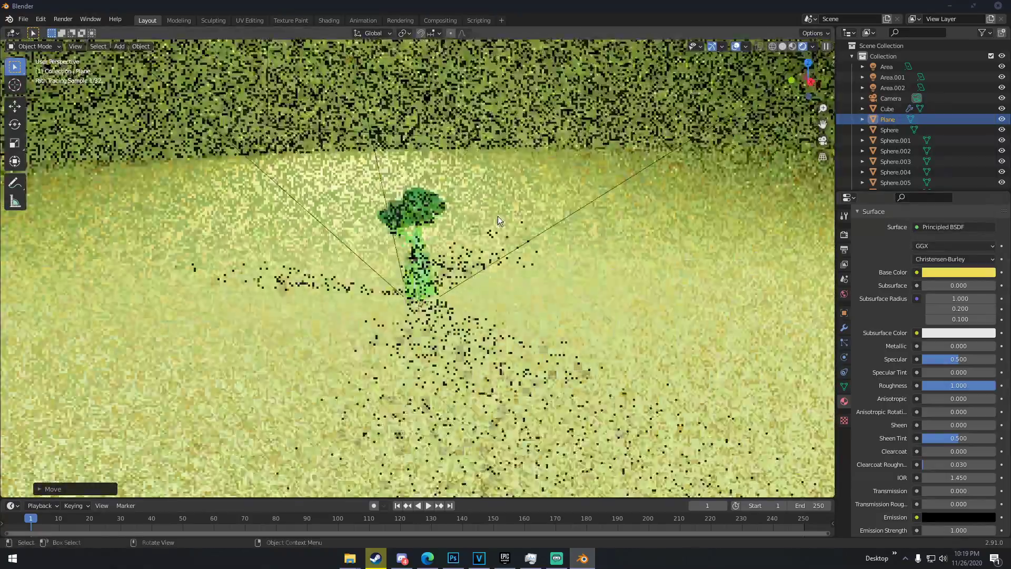
{"action": "left_click", "coordinate": [736, 47]}
{"action": "scroll", "coordinate": [542, 172], "scroll_direction": "up", "scroll_amount": 5}
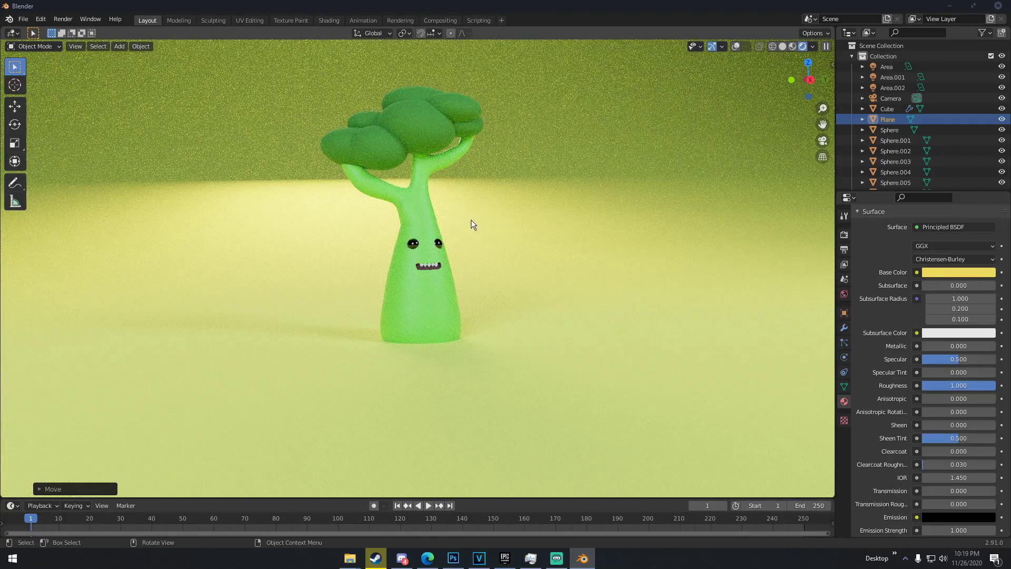
- Switch back to solid shading and turn the viewport overlays on again
{"action": "key", "text": "z"}
{"action": "left_click", "coordinate": [503, 229]}
{"action": "scroll", "coordinate": [508, 232], "scroll_direction": "down", "scroll_amount": 3}
{"action": "middle_click_drag", "start_coordinate": [532, 240], "coordinate": [634, 232]}
{"action": "scroll", "coordinate": [634, 221], "scroll_direction": "down", "scroll_amount": 4}
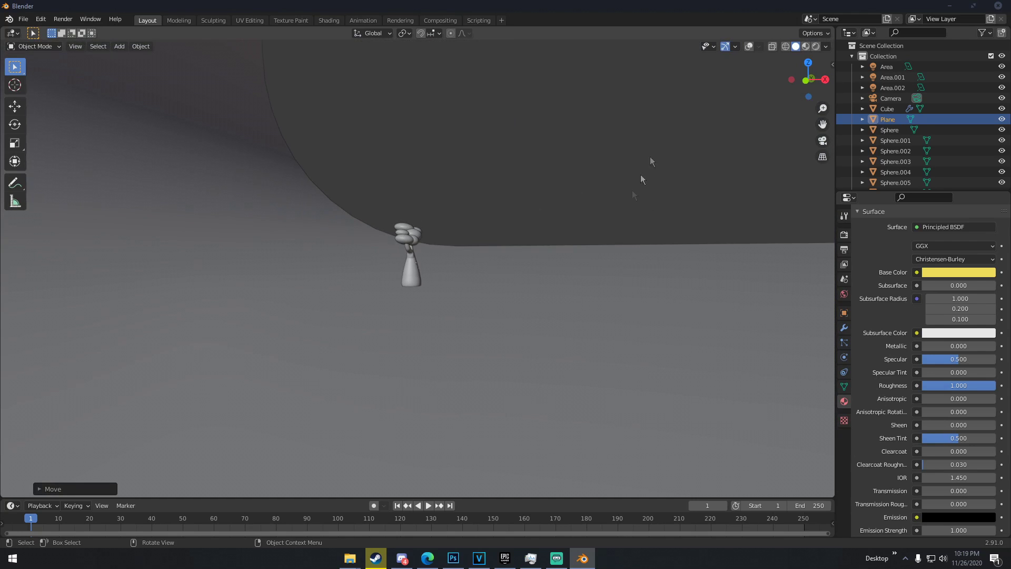
{"action": "left_click", "coordinate": [748, 45]}
- Lower the backdrop by about 0.2 m so that its floor meets the tree's base
{"action": "middle_click_drag", "start_coordinate": [603, 111], "coordinate": [554, 122]}
{"action": "scroll", "coordinate": [517, 206], "scroll_direction": "up", "scroll_amount": 5}
{"action": "middle_click_drag", "start_coordinate": [492, 203], "coordinate": [459, 224]}
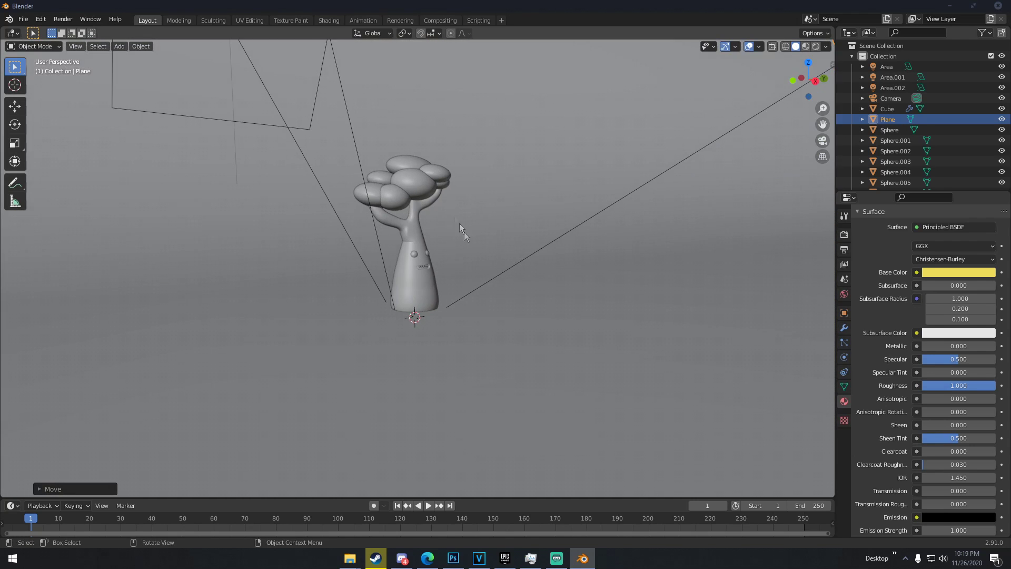
{"action": "key", "text": "g"}
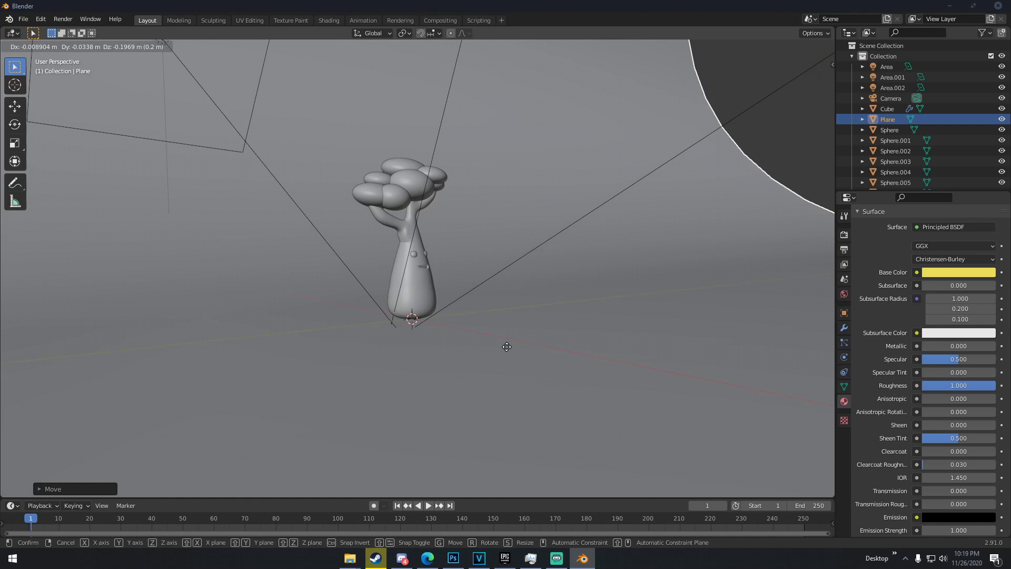
{"action": "left_click", "coordinate": [505, 350]}
- Deselect everything, add a UV sphere and move it off to one side of the tree
{"action": "middle_click_drag", "start_coordinate": [507, 346], "coordinate": [463, 347]}
{"action": "key", "text": "a"}
{"action": "key", "text": "a"}
{"action": "scroll", "coordinate": [466, 334], "scroll_direction": "down", "scroll_amount": 4}
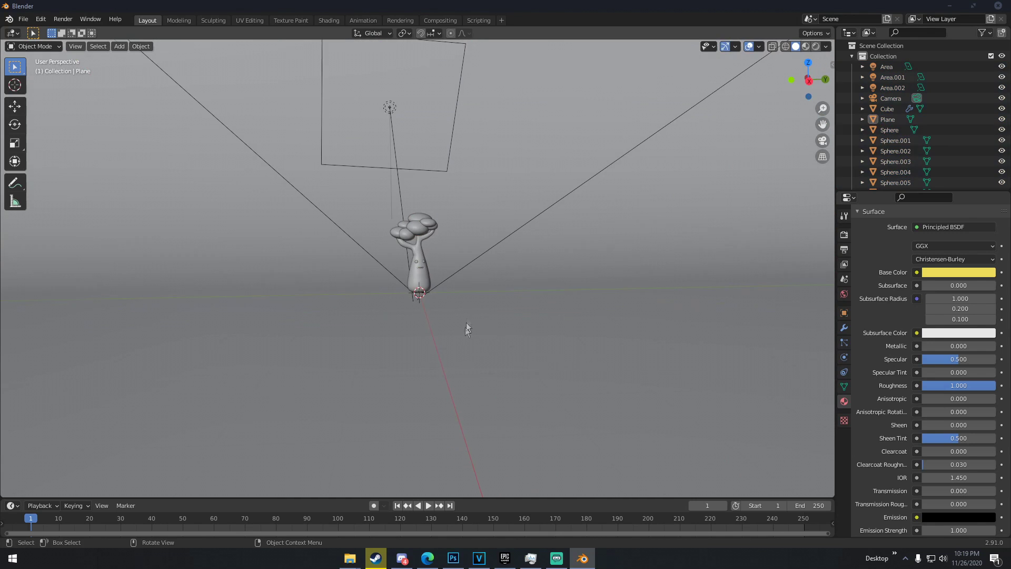
{"action": "key", "text": "shift+a"}
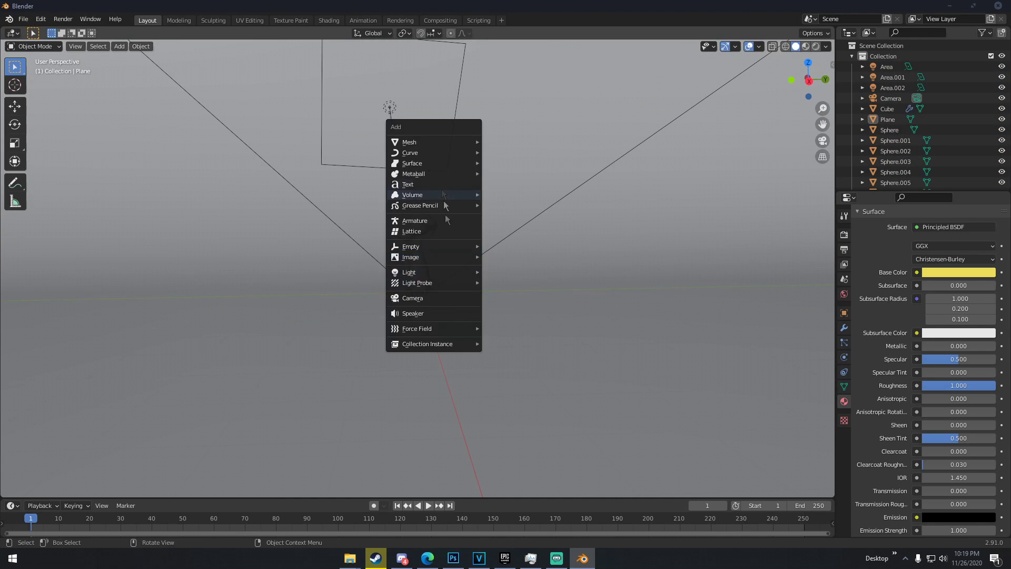
{"action": "mouse_move", "coordinate": [441, 141]}
{"action": "left_click", "coordinate": [511, 172]}
{"action": "key", "text": "g"}
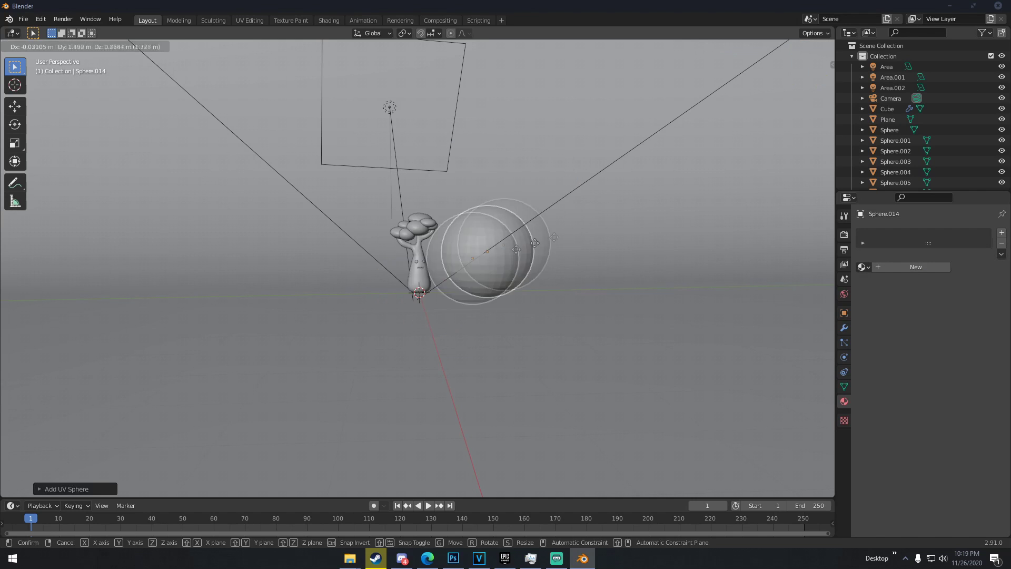
{"action": "left_click", "coordinate": [659, 221]}
{"action": "middle_click_drag", "start_coordinate": [658, 221], "coordinate": [682, 225]}
- Shrink the new sphere uniformly and stretch it about 2.94 times along Z into an elongated capsule
{"action": "key", "text": "s"}
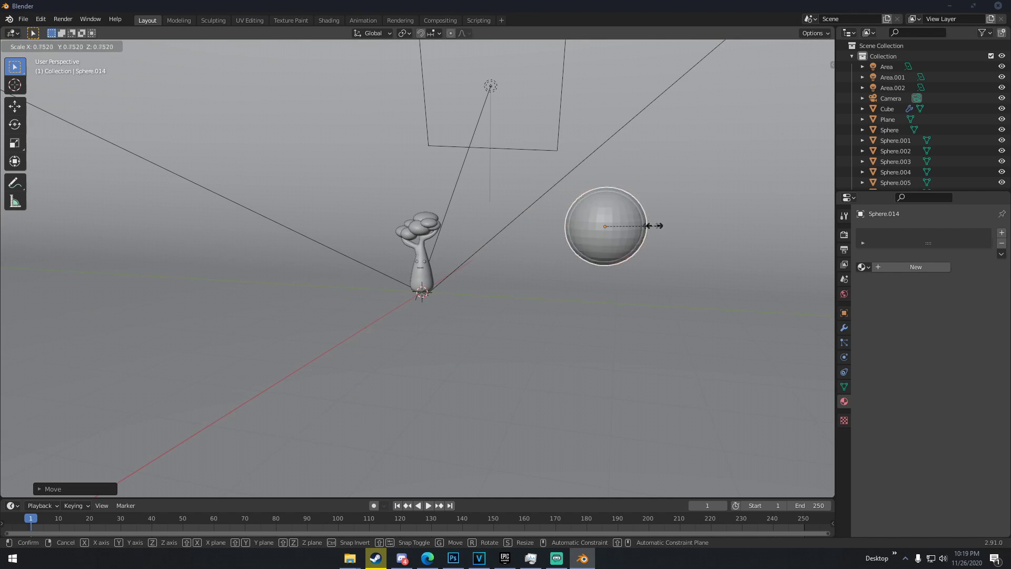
{"action": "key", "text": "z"}
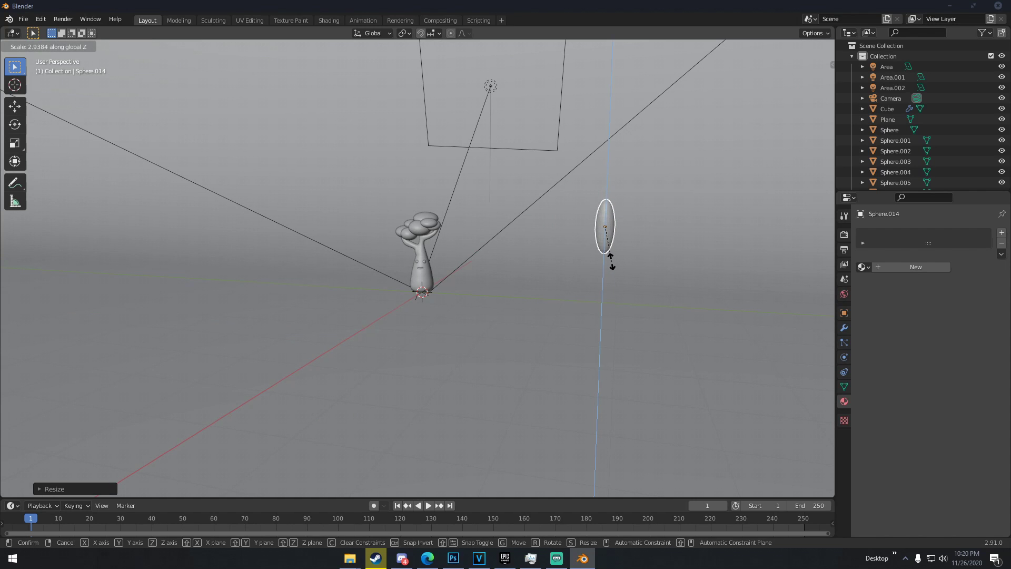
{"action": "left_click", "coordinate": [611, 262]}
{"action": "middle_click_drag", "start_coordinate": [617, 255], "coordinate": [643, 255], "text": "shift"}
{"action": "scroll", "coordinate": [555, 284], "scroll_direction": "up", "scroll_amount": 4}
{"action": "scroll", "coordinate": [503, 279], "scroll_direction": "up", "scroll_amount": 3}
- Flatten the capsule's top by lowering its top vertex about 0.16 m along Z with proportional editing at size 0.26
{"action": "key", "text": "Tab"}
{"action": "left_click", "coordinate": [73, 47]}
{"action": "left_click", "coordinate": [611, 312]}
{"action": "mouse_move", "coordinate": [611, 313]}
{"action": "middle_mouse_down"}
{"action": "mouse_move", "coordinate": [588, 351]}
{"action": "mouse_move", "coordinate": [603, 300]}
{"action": "middle_mouse_up"}
{"action": "key", "text": "g"}
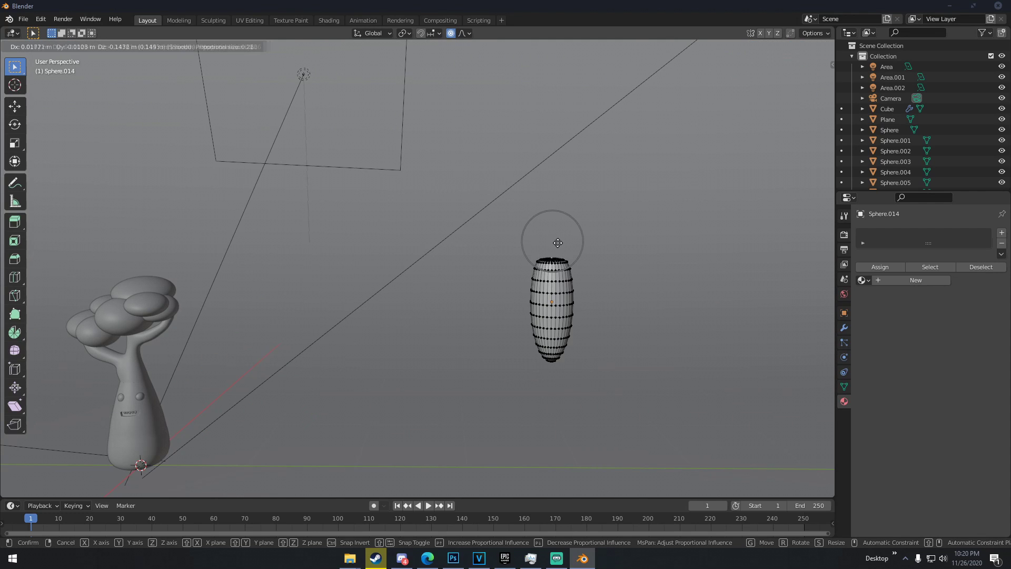
{"action": "key", "text": "z"}
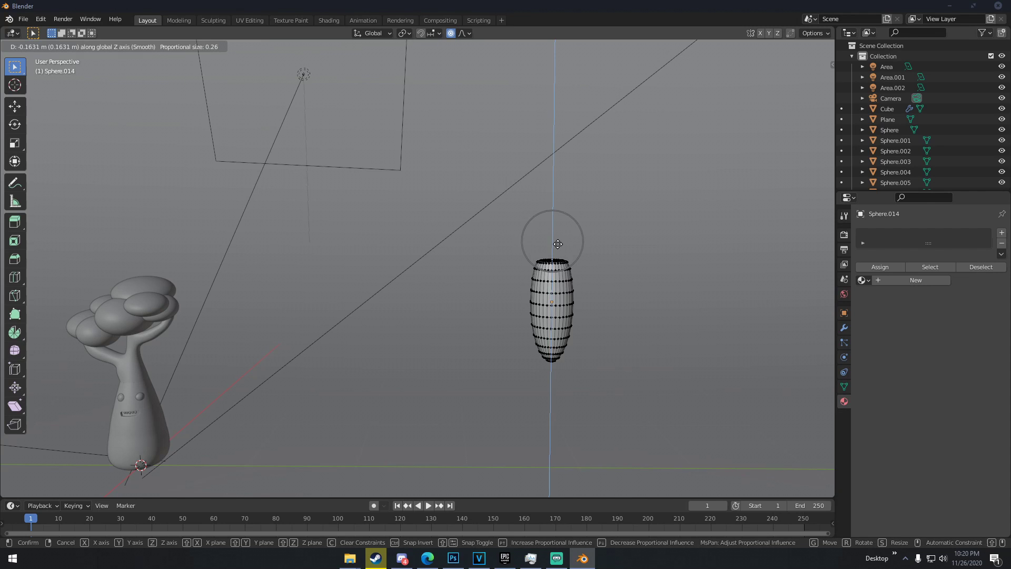
{"action": "left_click", "coordinate": [558, 244]}
{"action": "key", "text": "Tab"}
- Move the capsule closer to the tree and assign it the existing green Material.001
{"action": "middle_click_drag", "start_coordinate": [558, 244], "coordinate": [616, 255]}
{"action": "key", "text": "g"}
{"action": "left_click", "coordinate": [452, 315]}
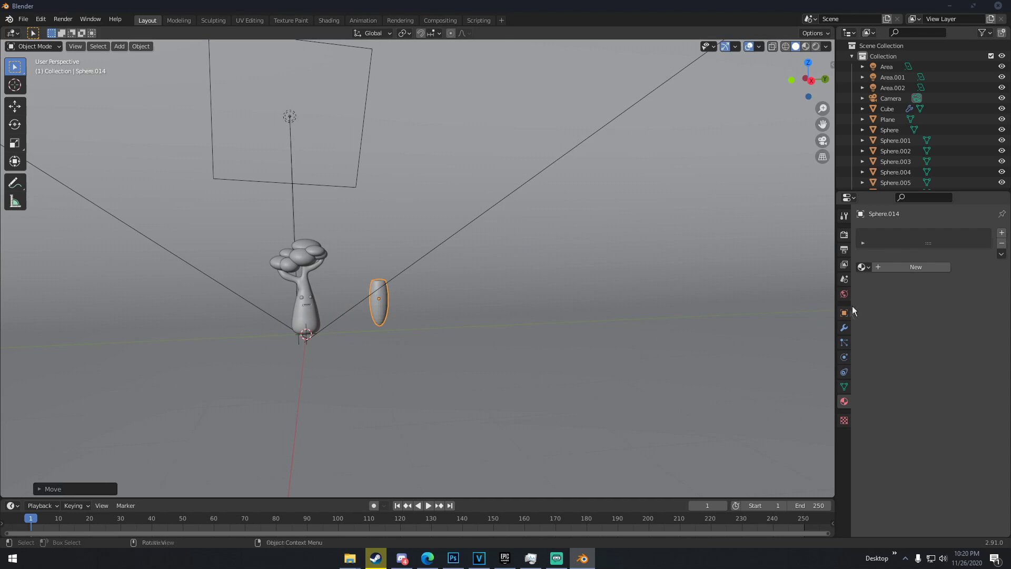
{"action": "left_click", "coordinate": [864, 267]}
{"action": "left_click", "coordinate": [885, 294]}
{"action": "middle_click_drag", "start_coordinate": [786, 287], "coordinate": [605, 257]}
- Bring the capsule next to the trunk and scale it down to the size of a small arm
{"action": "scroll", "coordinate": [500, 257], "scroll_direction": "up", "scroll_amount": 4}
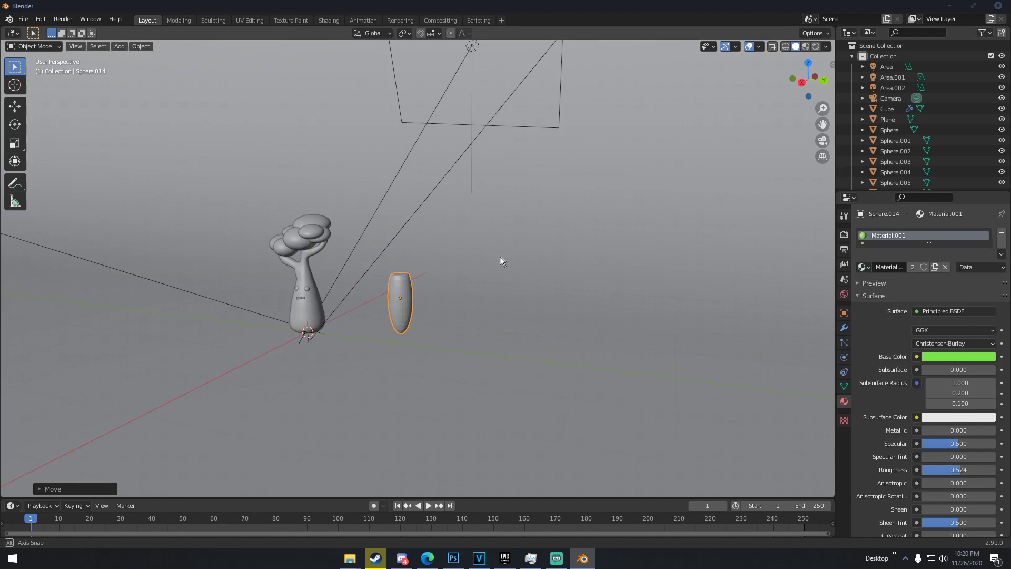
{"action": "middle_click_drag", "start_coordinate": [500, 257], "coordinate": [592, 275]}
{"action": "scroll", "coordinate": [431, 250], "scroll_direction": "down", "scroll_amount": 3}
{"action": "scroll", "coordinate": [457, 263], "scroll_direction": "up", "scroll_amount": 4}
{"action": "key", "text": "g"}
{"action": "left_click", "coordinate": [567, 260]}
{"action": "key", "text": "s"}
{"action": "left_click", "coordinate": [463, 287]}
{"action": "scroll", "coordinate": [469, 280], "scroll_direction": "up", "scroll_amount": 2}
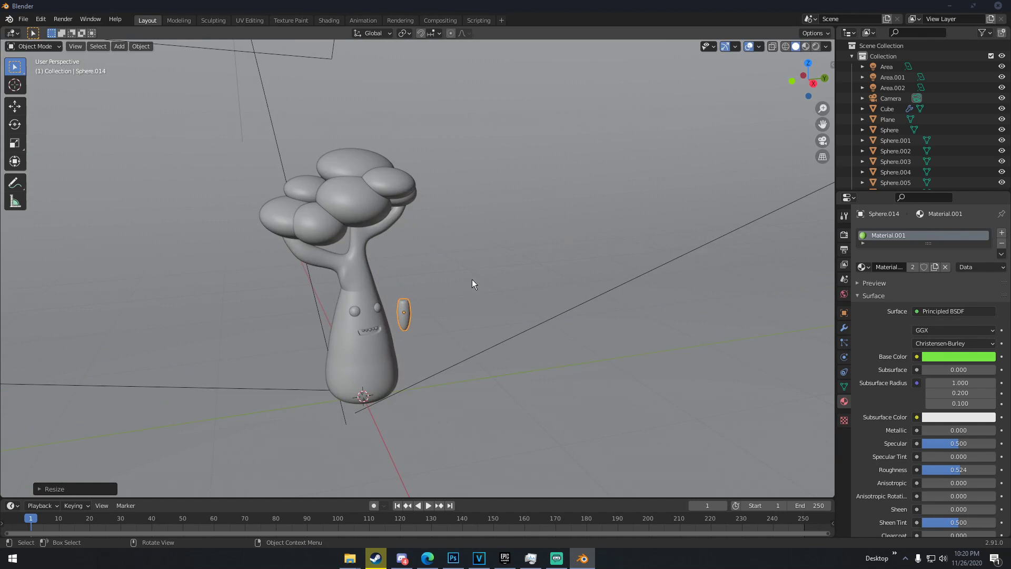
- Tilt the arm and move it against the trunk's side beside the mouth
{"action": "middle_click_drag", "start_coordinate": [469, 280], "coordinate": [389, 248]}
{"action": "left_click", "coordinate": [16, 127]}
{"action": "left_click_drag", "start_coordinate": [554, 322], "coordinate": [563, 340]}
{"action": "middle_click_drag", "start_coordinate": [564, 339], "coordinate": [493, 377]}
{"action": "key", "text": "g"}
{"action": "left_click", "coordinate": [566, 328]}
{"action": "scroll", "coordinate": [558, 334], "scroll_direction": "up", "scroll_amount": 2}
{"action": "mouse_move", "coordinate": [493, 378]}
{"action": "left_mouse_down"}
{"action": "mouse_move", "coordinate": [471, 373]}
{"action": "mouse_move", "coordinate": [484, 377]}
{"action": "left_mouse_up"}
{"action": "key", "text": "KP_Decimal"}
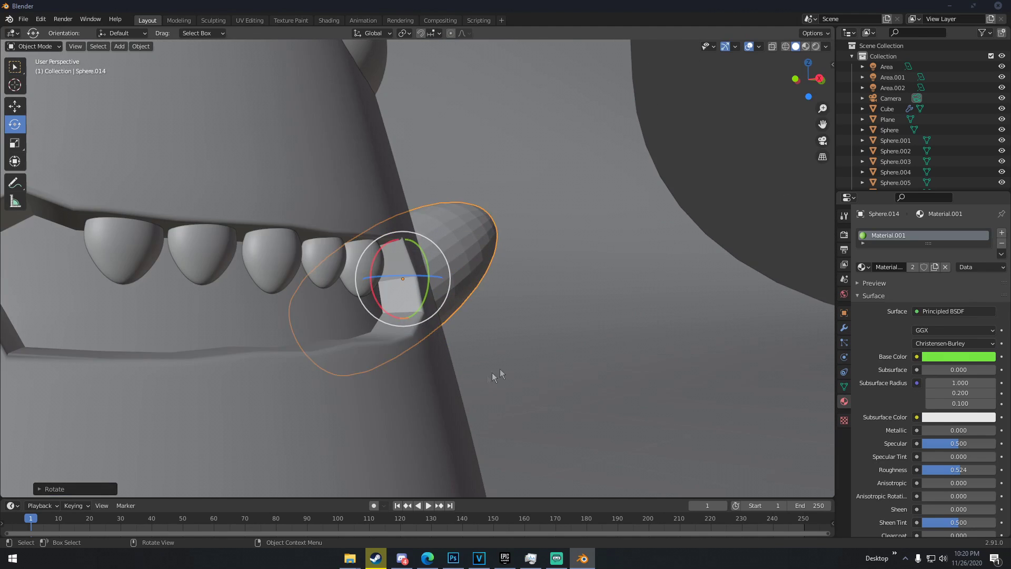
- Fine-tune the arm's rotation and shift it so its flattened end sits in the trunk
{"action": "middle_click_drag", "start_coordinate": [485, 377], "coordinate": [353, 359]}
{"action": "scroll", "coordinate": [353, 359], "scroll_direction": "down", "scroll_amount": 4}
{"action": "mouse_move", "coordinate": [437, 274]}
{"action": "left_mouse_down"}
{"action": "mouse_move", "coordinate": [419, 278]}
{"action": "mouse_move", "coordinate": [428, 284]}
{"action": "left_mouse_up"}
{"action": "middle_click_drag", "start_coordinate": [445, 290], "coordinate": [574, 270]}
{"action": "key", "text": "g"}
{"action": "left_click", "coordinate": [519, 271]}
- Enlarge the arm slightly, to about 1.06 times its size
{"action": "scroll", "coordinate": [574, 271], "scroll_direction": "down", "scroll_amount": 5}
{"action": "key", "text": "s"}
{"action": "key", "text": "Escape"}
{"action": "key", "text": "s"}
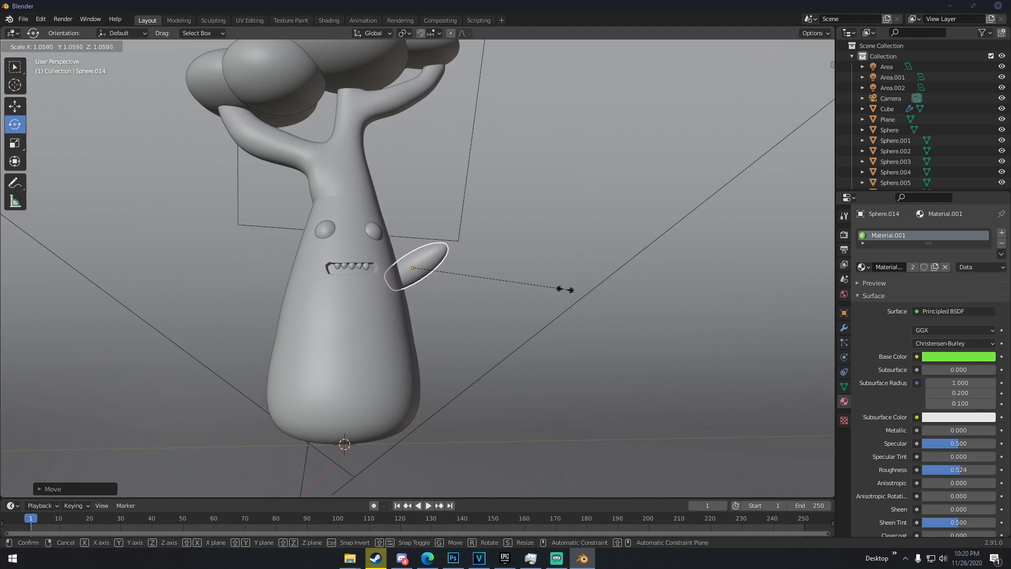
{"action": "left_click", "coordinate": [565, 289]}
{"action": "middle_click_drag", "start_coordinate": [565, 289], "coordinate": [547, 305]}
- Duplicate the arm to the opposite side of the trunk and rotate the copy downwards
{"action": "key", "text": "shift+d"}
{"action": "left_click", "coordinate": [391, 319]}
{"action": "left_click_drag", "start_coordinate": [283, 251], "coordinate": [258, 347]}
{"action": "middle_click_drag", "start_coordinate": [258, 348], "coordinate": [277, 272]}
{"action": "left_click_drag", "start_coordinate": [277, 272], "coordinate": [290, 273]}
{"action": "middle_click_drag", "start_coordinate": [291, 274], "coordinate": [577, 362]}
- Reposition the duplicated arm from several angles beside the trunk
{"action": "key", "text": "g"}
{"action": "left_click", "coordinate": [485, 317]}
{"action": "key", "text": "g"}
{"action": "left_click", "coordinate": [251, 337]}
{"action": "scroll", "coordinate": [473, 376], "scroll_direction": "down", "scroll_amount": 4}
{"action": "scroll", "coordinate": [570, 330], "scroll_direction": "up", "scroll_amount": 4}
- Select the faces at the duplicated arm's trunk-side end and extrude them about 0.025 m along their normal
{"action": "key", "text": "Tab"}
{"action": "key", "text": "c"}
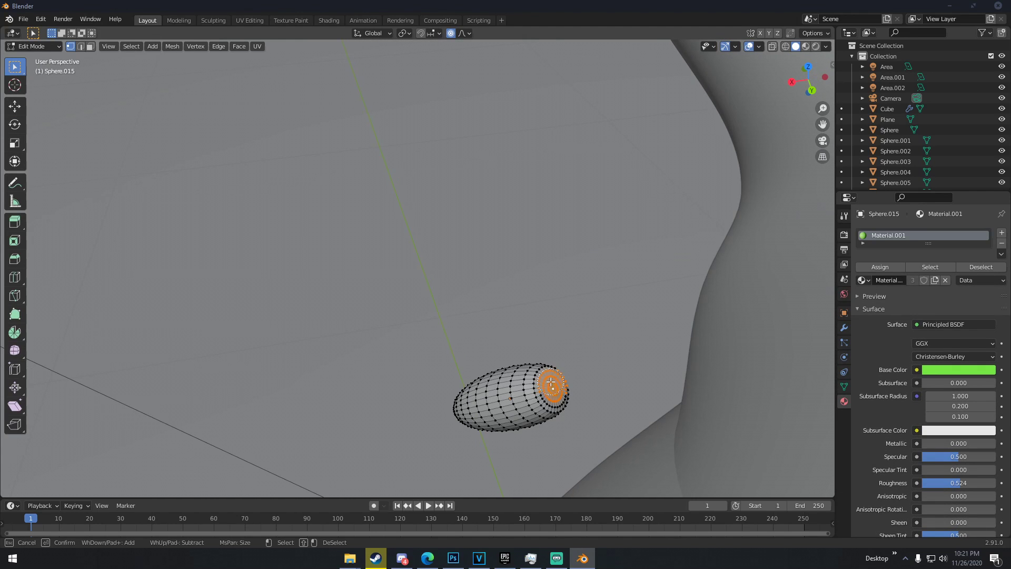
{"action": "key", "text": "Escape"}
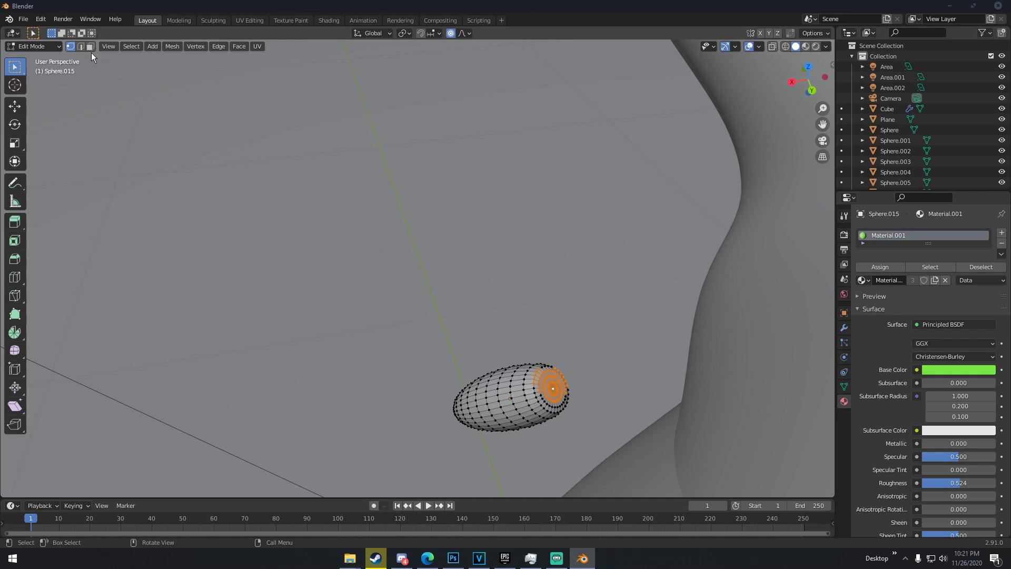
{"action": "key", "text": "c"}
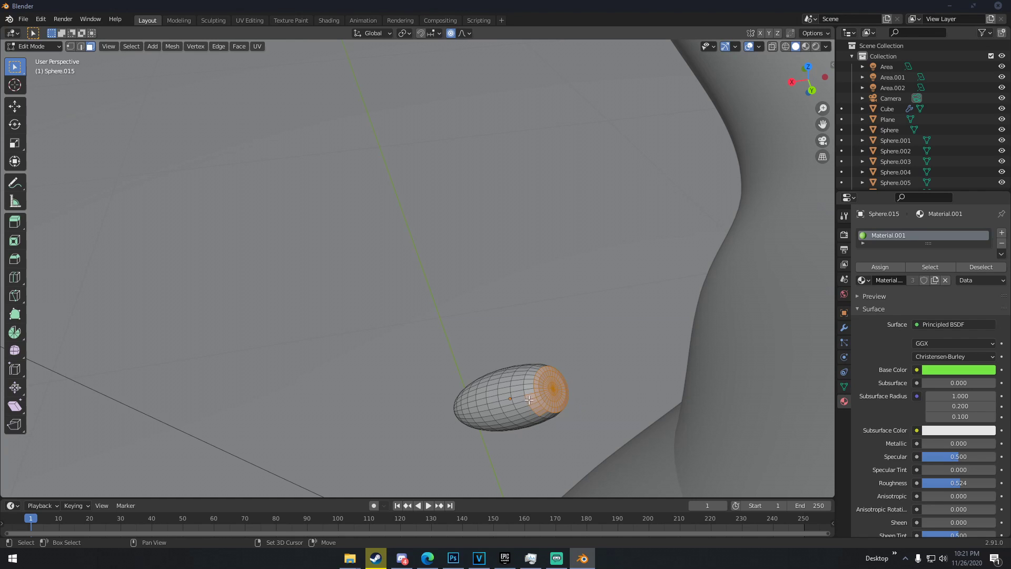
{"action": "middle_click_drag", "start_coordinate": [540, 412], "coordinate": [606, 333]}
{"action": "key", "text": "e"}
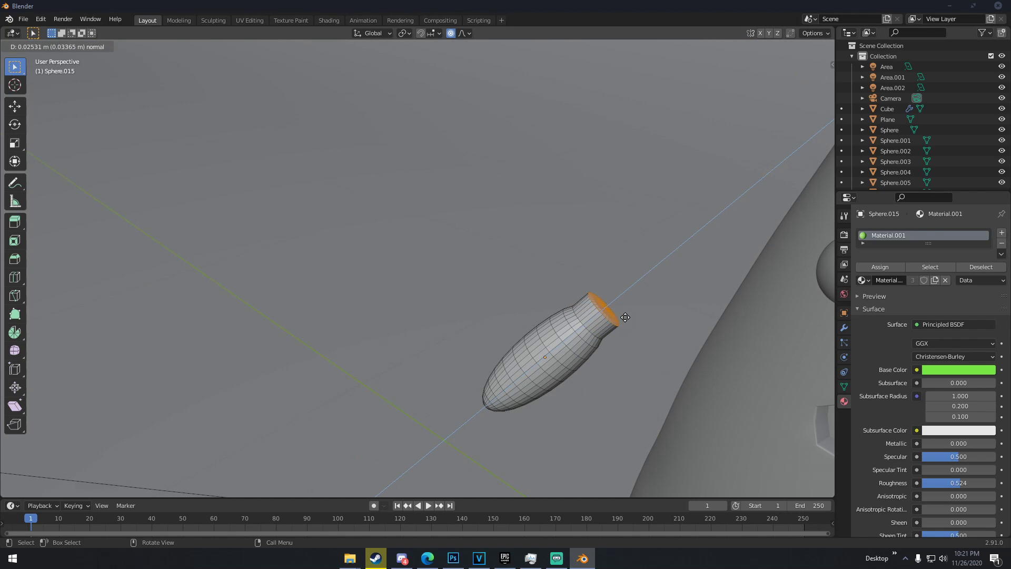
{"action": "left_click", "coordinate": [625, 317]}
{"action": "key", "text": "Tab"}
- Rotate the extended arm slightly and move it towards the trunk so its extruded end reaches the surface
{"action": "middle_click_drag", "start_coordinate": [619, 318], "coordinate": [659, 305]}
{"action": "key", "text": "shift+space"}
{"action": "key", "text": "r"}
{"action": "left_click_drag", "start_coordinate": [576, 307], "coordinate": [574, 315]}
{"action": "key", "text": "g"}
{"action": "left_click", "coordinate": [670, 304]}
{"action": "middle_click_drag", "start_coordinate": [672, 303], "coordinate": [795, 293]}
{"action": "key", "text": "g"}
{"action": "left_click", "coordinate": [548, 284]}
- Push the second arm's end into the trunk and adjust its tilt
{"action": "middle_click_drag", "start_coordinate": [548, 284], "coordinate": [422, 261]}
{"action": "key", "text": "g"}
{"action": "left_click", "coordinate": [637, 296]}
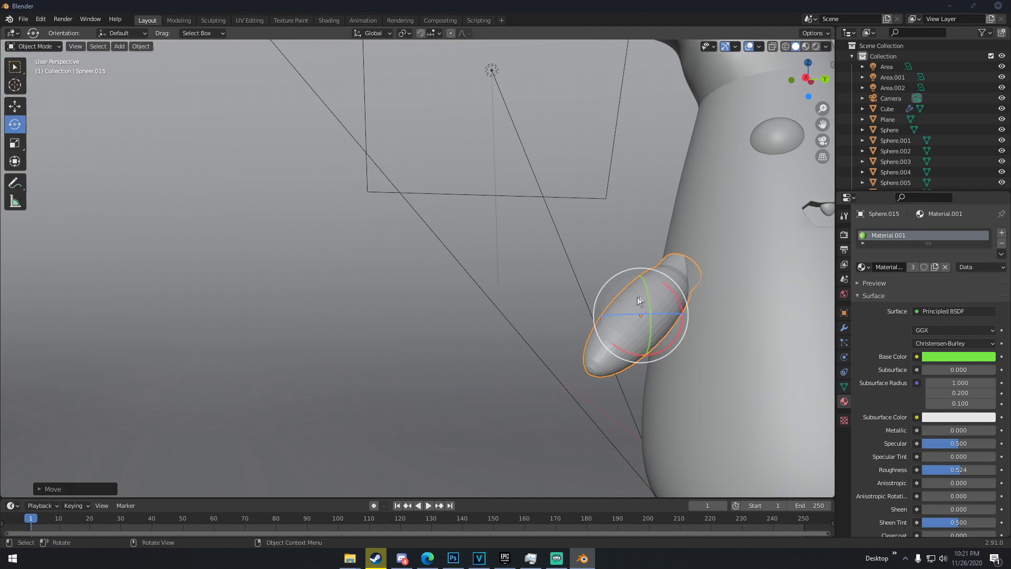
{"action": "left_click_drag", "start_coordinate": [659, 279], "coordinate": [676, 303]}
{"action": "scroll", "coordinate": [678, 305], "scroll_direction": "down", "scroll_amount": 5}
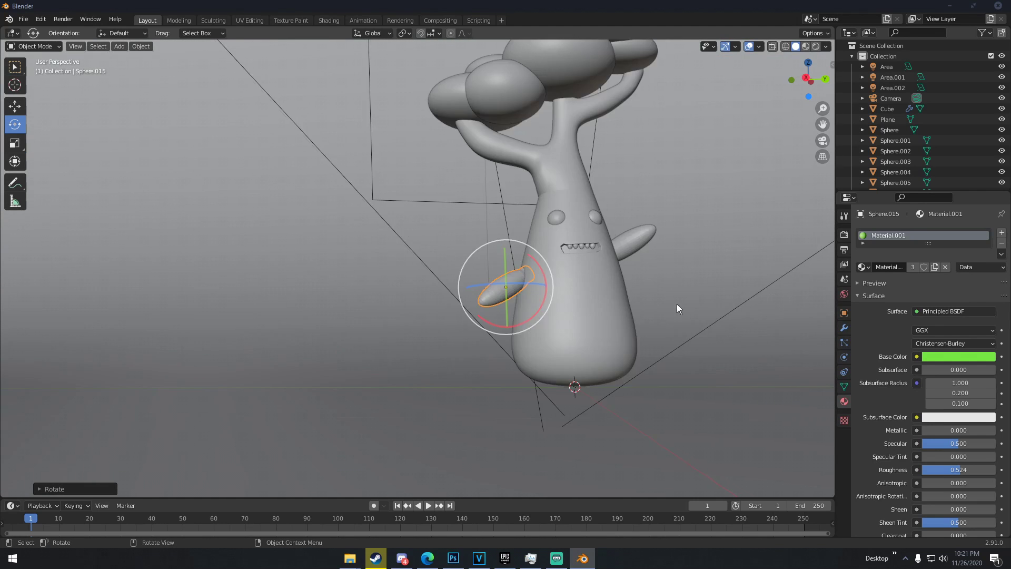
- In rendered shading, give the second arm its own copy of the green material and darken its base colour
{"action": "key", "text": "a"}
{"action": "key", "text": "alt+a"}
{"action": "middle_click_drag", "start_coordinate": [564, 292], "coordinate": [599, 260]}
{"action": "key", "text": "z"}
{"action": "left_click", "coordinate": [602, 185]}
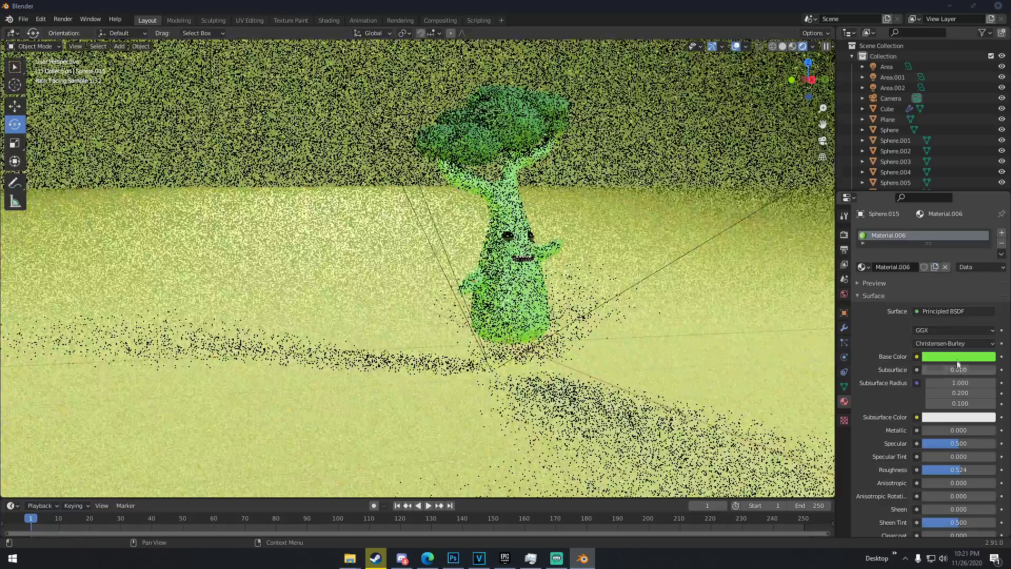
{"action": "left_click", "coordinate": [958, 356]}
{"action": "left_click_drag", "start_coordinate": [988, 217], "coordinate": [989, 236]}
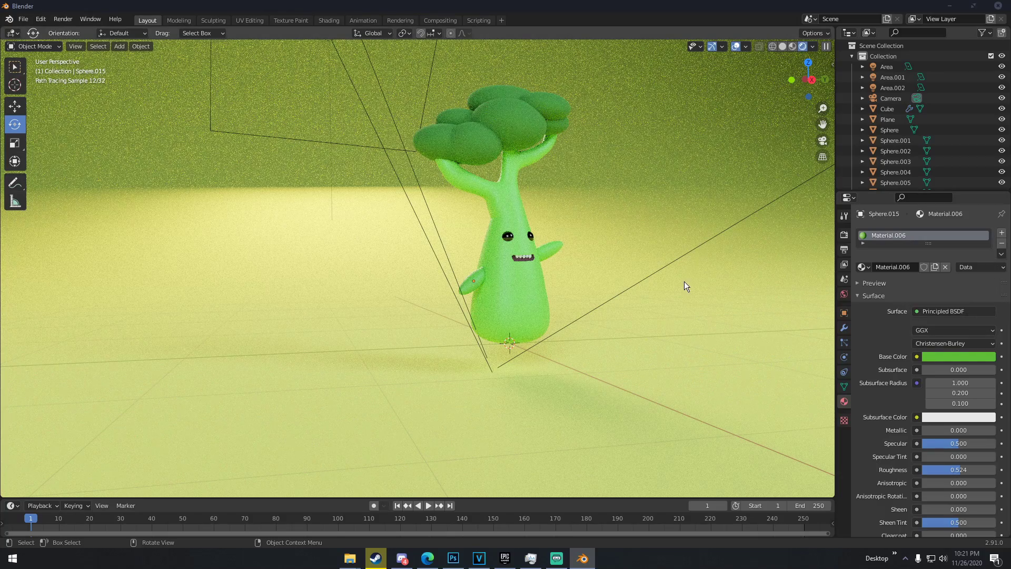
- Return to solid shading, duplicate the second arm in place and rotate the copy upright, including slightly around Y
{"action": "key", "text": "z"}
{"action": "left_click", "coordinate": [643, 273]}
{"action": "scroll", "coordinate": [580, 278], "scroll_direction": "up", "scroll_amount": 6}
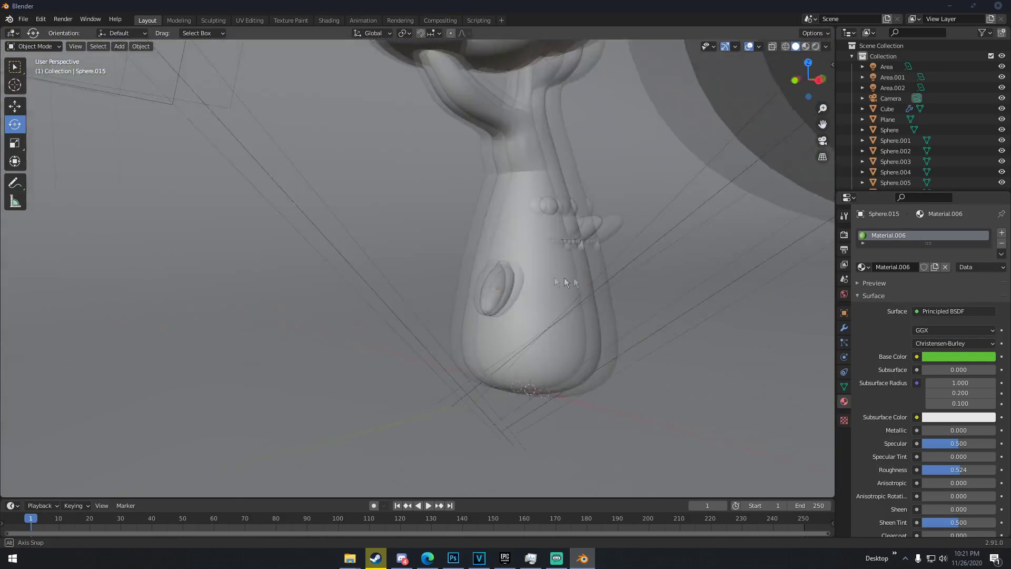
{"action": "left_click", "coordinate": [540, 295]}
{"action": "middle_click_drag", "start_coordinate": [546, 282], "coordinate": [544, 278]}
{"action": "key", "text": "shift+d"}
{"action": "key", "text": "Escape"}
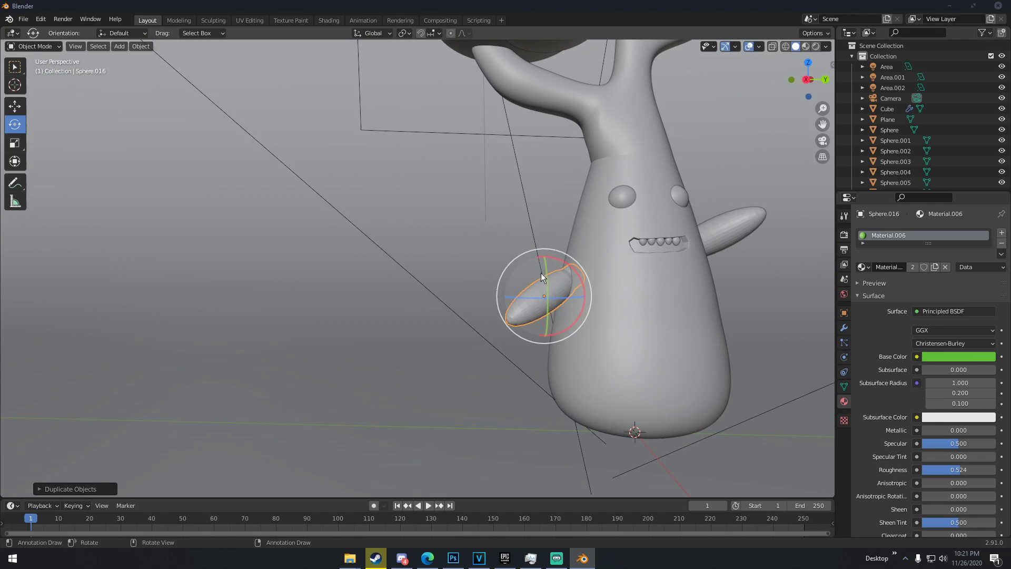
{"action": "left_click_drag", "start_coordinate": [555, 262], "coordinate": [541, 287]}
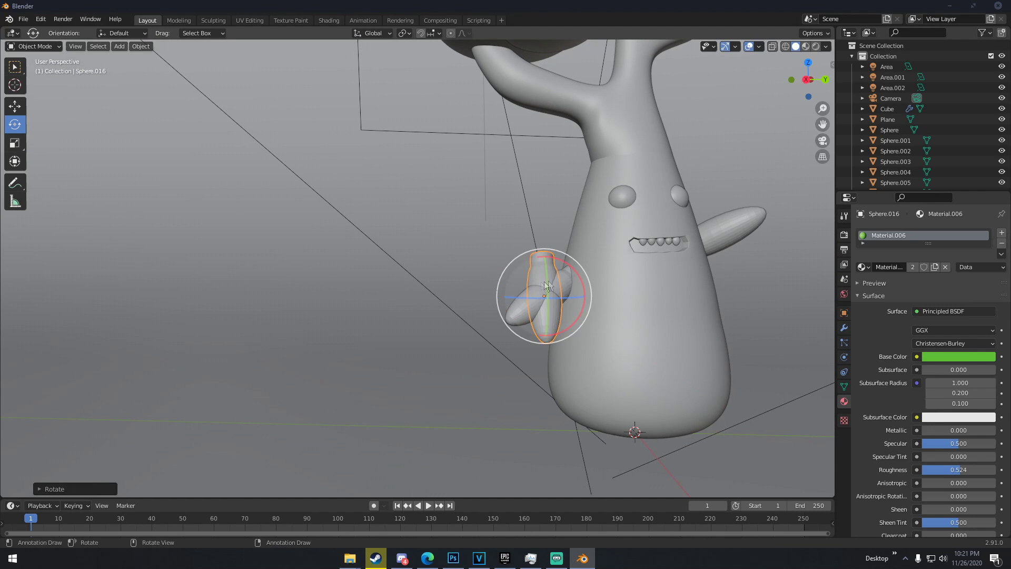
{"action": "key", "text": "r"}
{"action": "key", "text": "y"}
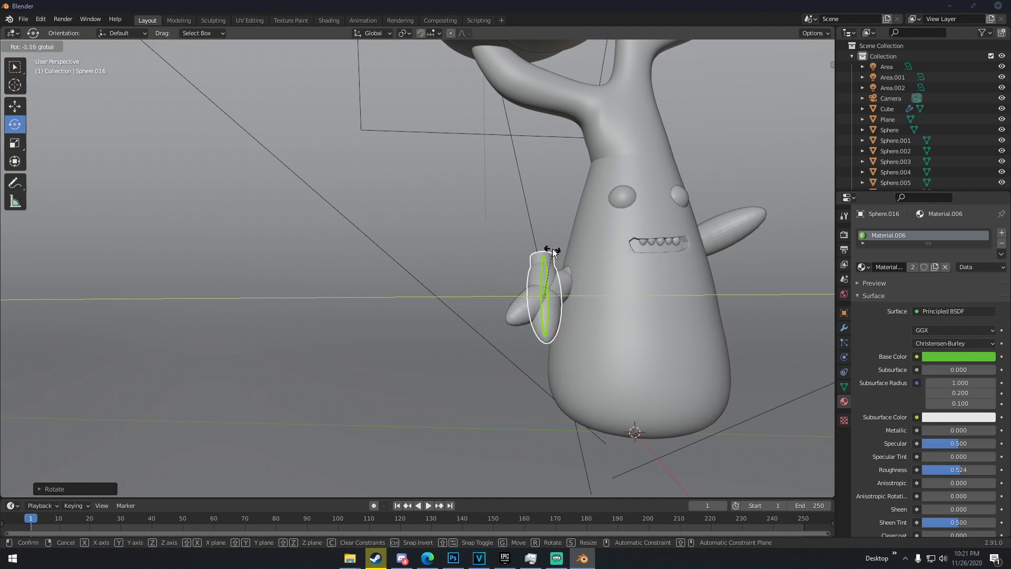
{"action": "left_click", "coordinate": [551, 250]}
- Adjust the upright copy's tilt and move it under the tree's base as the first leg
{"action": "middle_click_drag", "start_coordinate": [552, 250], "coordinate": [672, 258]}
{"action": "left_click_drag", "start_coordinate": [443, 262], "coordinate": [448, 279]}
{"action": "key", "text": "g"}
{"action": "left_click", "coordinate": [433, 372]}
{"action": "middle_click_drag", "start_coordinate": [433, 372], "coordinate": [642, 406]}
{"action": "key", "text": "g"}
{"action": "left_click", "coordinate": [633, 398]}
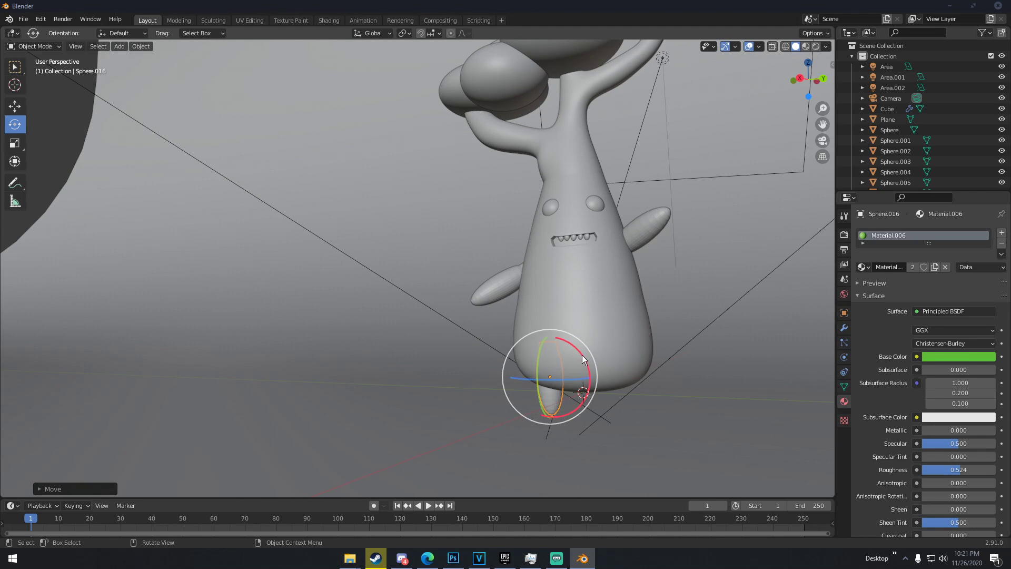
- Duplicate the leg and place the copy under the opposite side of the tree's base
{"action": "key", "text": "shift+d"}
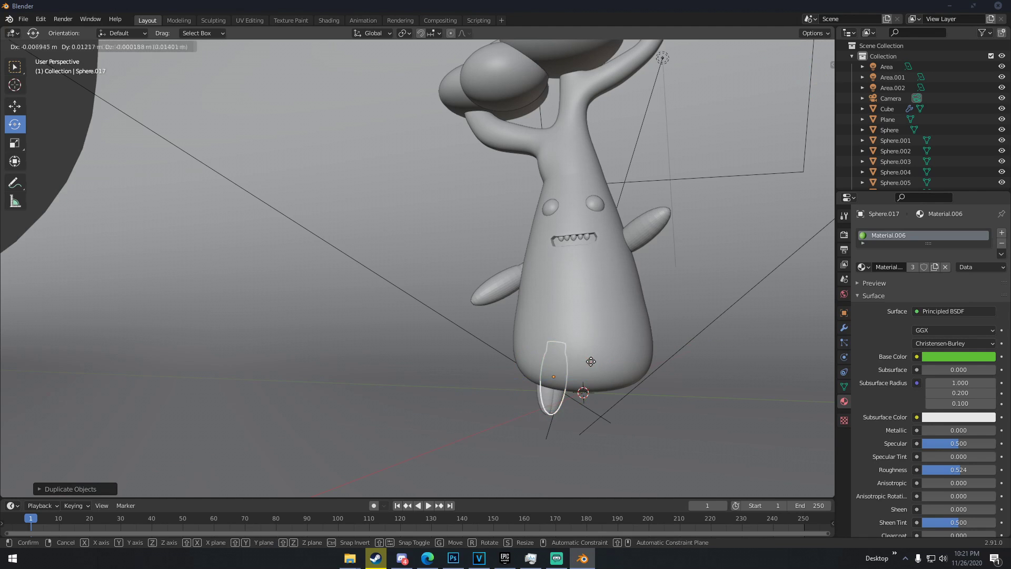
{"action": "left_click", "coordinate": [649, 365]}
{"action": "key", "text": "r"}
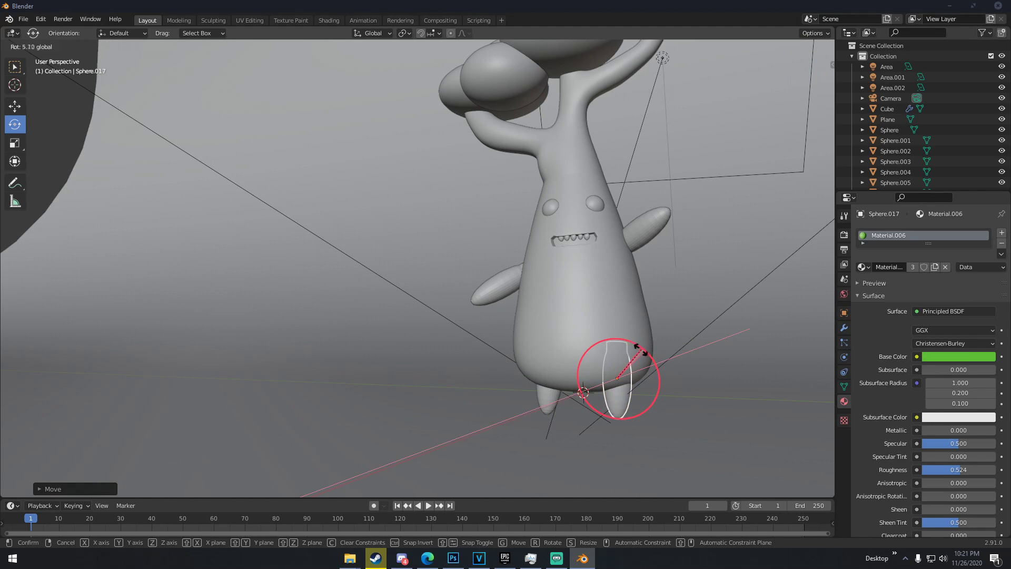
{"action": "right_click", "coordinate": [636, 348]}
{"action": "mouse_move", "coordinate": [636, 347]}
{"action": "middle_mouse_down"}
{"action": "mouse_move", "coordinate": [593, 343]}
{"action": "mouse_move", "coordinate": [691, 340]}
{"action": "mouse_move", "coordinate": [633, 349]}
{"action": "middle_mouse_up"}
{"action": "scroll", "coordinate": [680, 337], "scroll_direction": "down", "scroll_amount": 3}
- Adjust the backdrop's height so that its floor meets the bottoms of the tree's legs
{"action": "left_click", "coordinate": [679, 337]}
{"action": "left_click", "coordinate": [622, 373]}
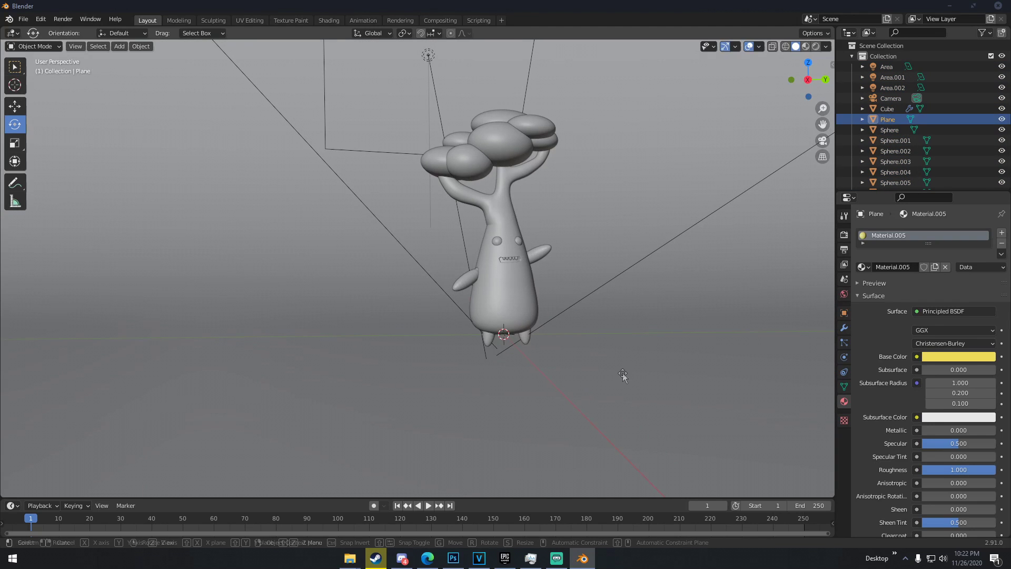
{"action": "key", "text": "g"}
{"action": "left_click", "coordinate": [625, 369]}
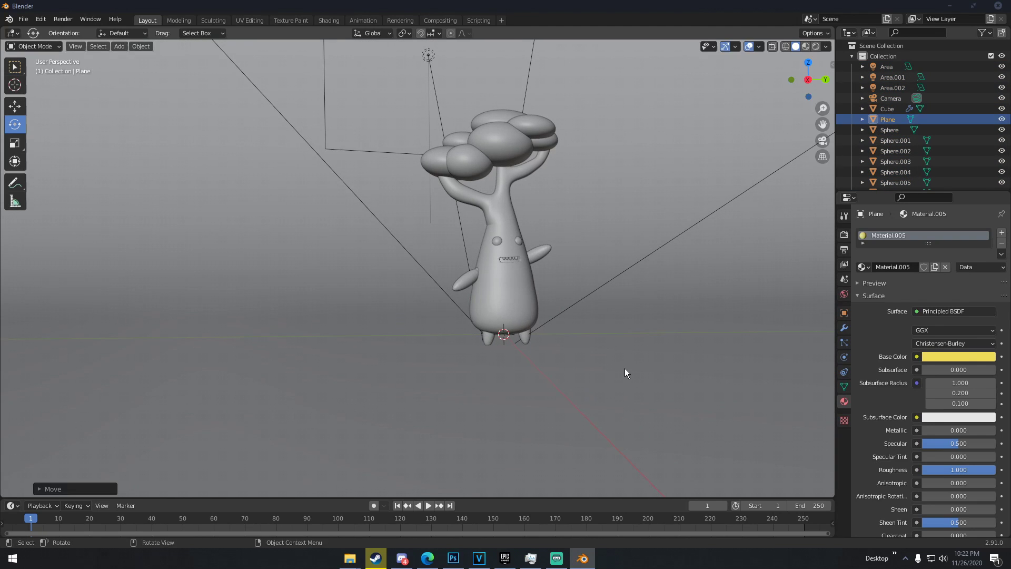
- Display the tree with its new arms and legs in rendered shading
{"action": "middle_click_drag", "start_coordinate": [625, 369], "coordinate": [643, 380]}
{"action": "scroll", "coordinate": [644, 380], "scroll_direction": "down", "scroll_amount": 2}
{"action": "key", "text": "z"}
{"action": "left_click", "coordinate": [594, 207]}
{"action": "scroll", "coordinate": [594, 205], "scroll_direction": "up", "scroll_amount": 3}
{"action": "middle_click_drag", "start_coordinate": [591, 205], "coordinate": [541, 198], "text": "shift"}
{"action": "scroll", "coordinate": [537, 214], "scroll_direction": "down", "scroll_amount": 1}
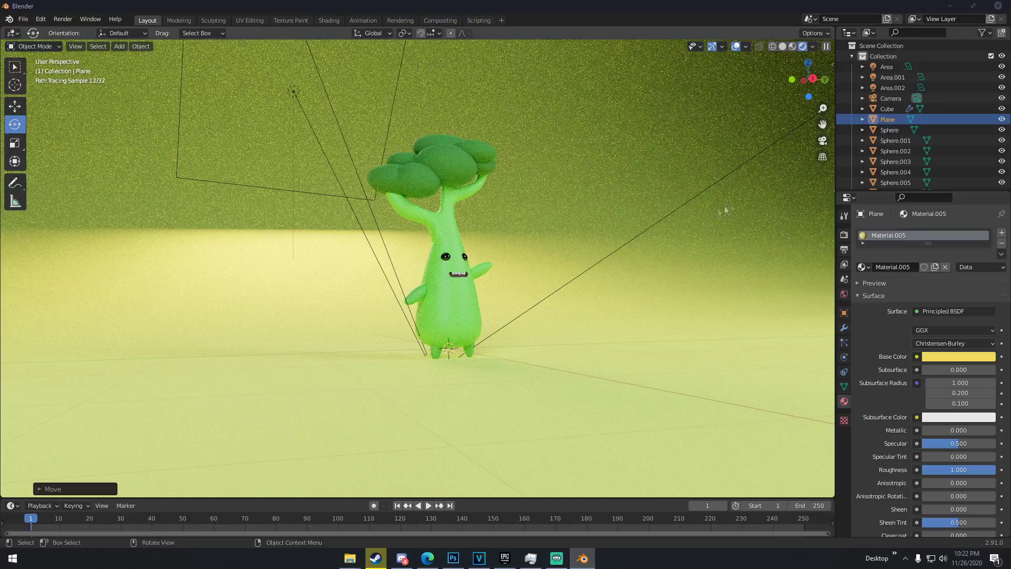
- Change the first area light's colour to pale yellow with hue 0.134 and saturation 0.340
{"action": "left_click", "coordinate": [893, 68]}
{"action": "left_click", "coordinate": [967, 291]}
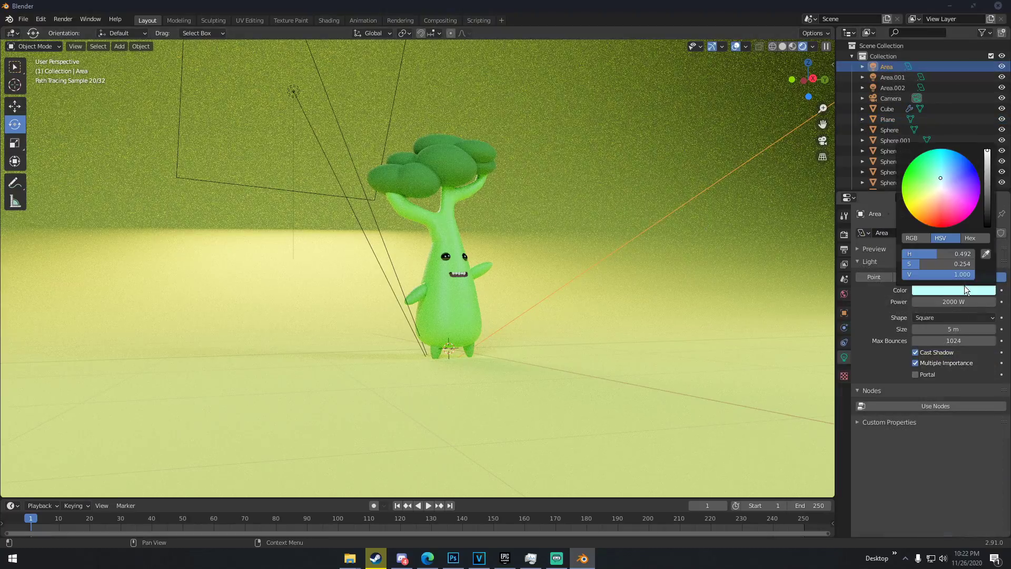
{"action": "left_click_drag", "start_coordinate": [931, 196], "coordinate": [931, 199]}
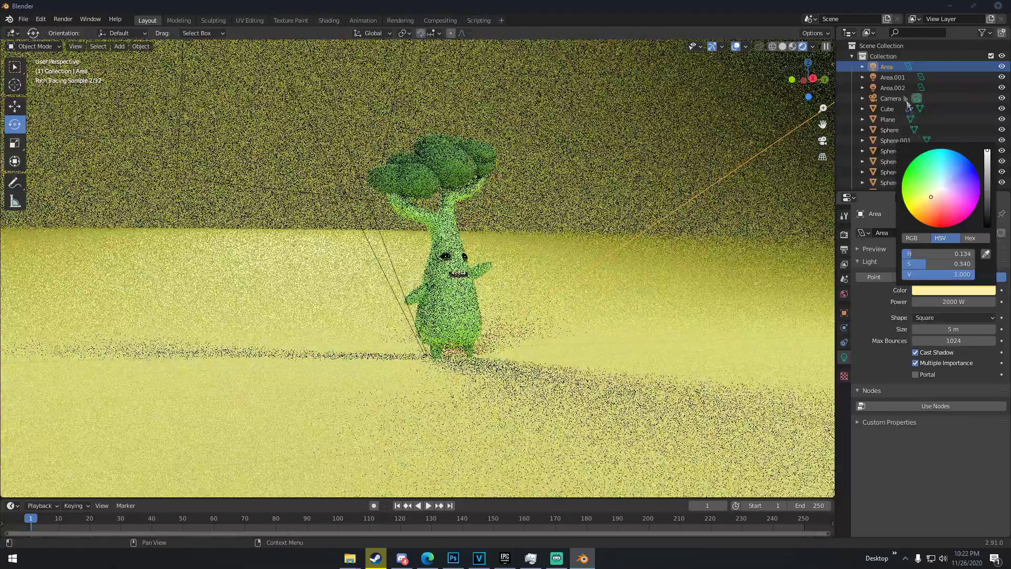
- Try pale yellow and green tints on the Area.001 light and settle on pink
{"action": "left_click", "coordinate": [892, 78]}
{"action": "left_click", "coordinate": [954, 290]}
{"action": "left_click_drag", "start_coordinate": [933, 192], "coordinate": [934, 192]}
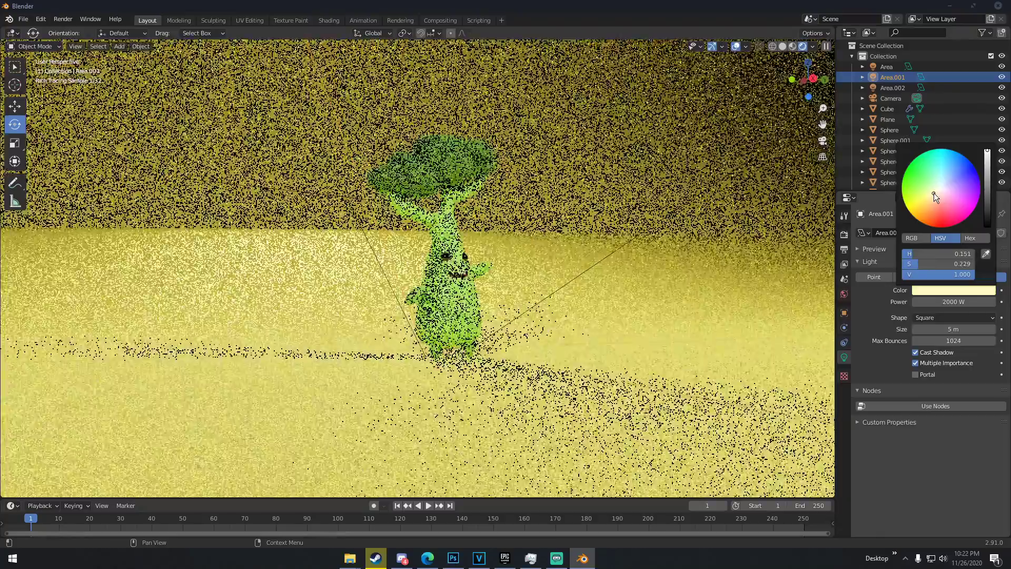
{"action": "left_click", "coordinate": [927, 180]}
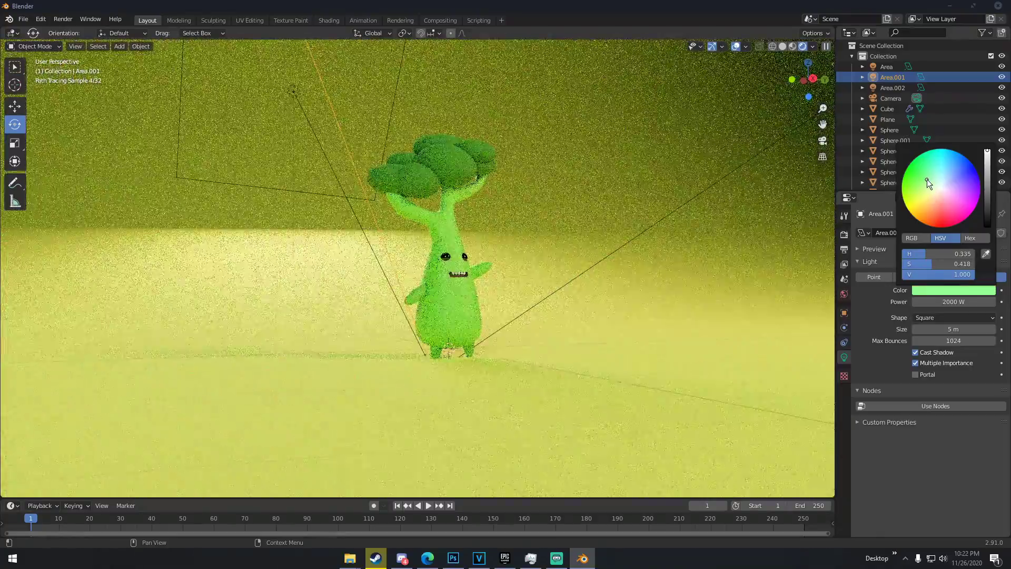
{"action": "left_click", "coordinate": [952, 198]}
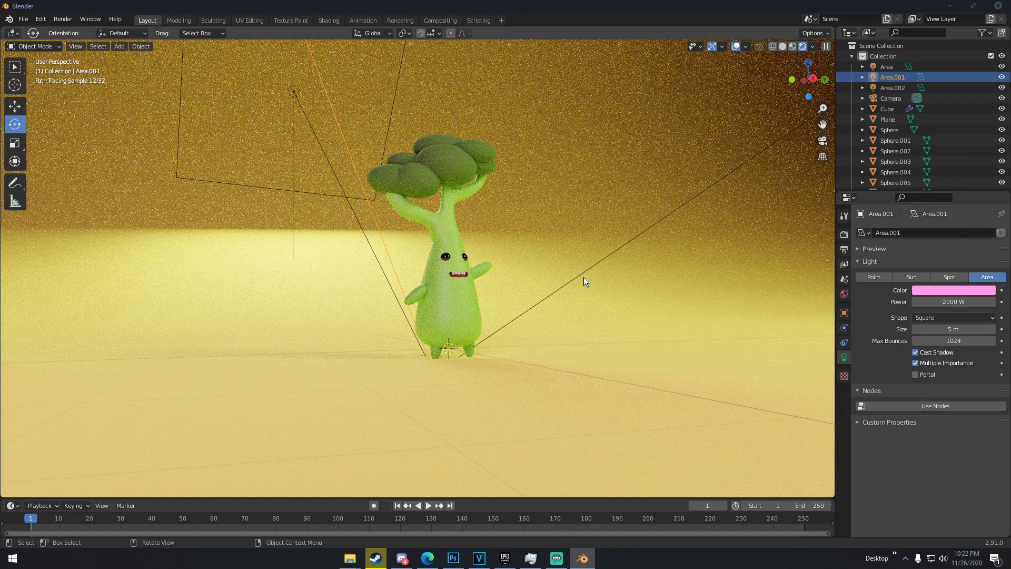
- Hide the viewport overlays and switch the tree scene to solid shading
{"action": "left_click", "coordinate": [736, 48]}
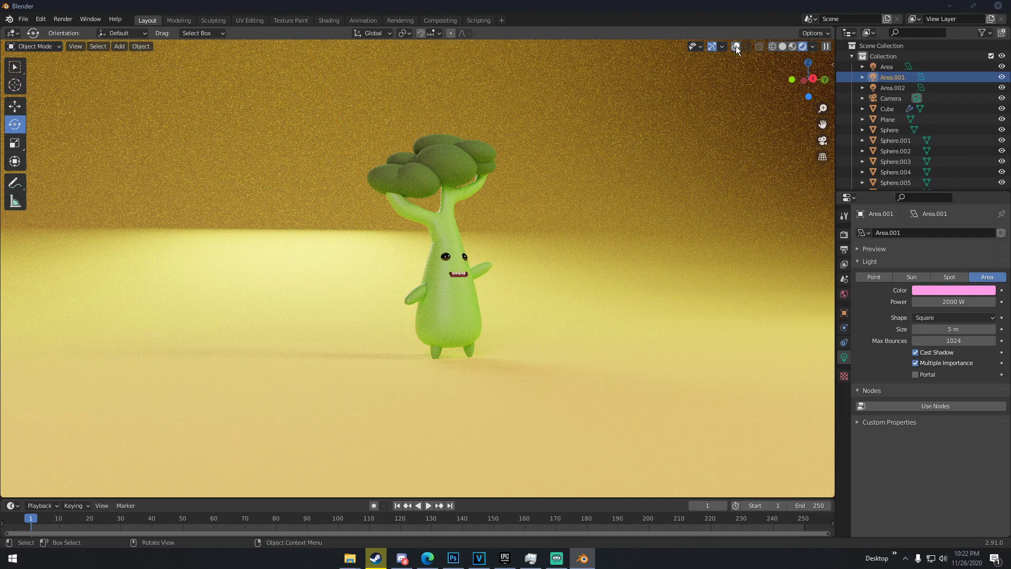
{"action": "scroll", "coordinate": [556, 168], "scroll_direction": "up", "scroll_amount": 1}
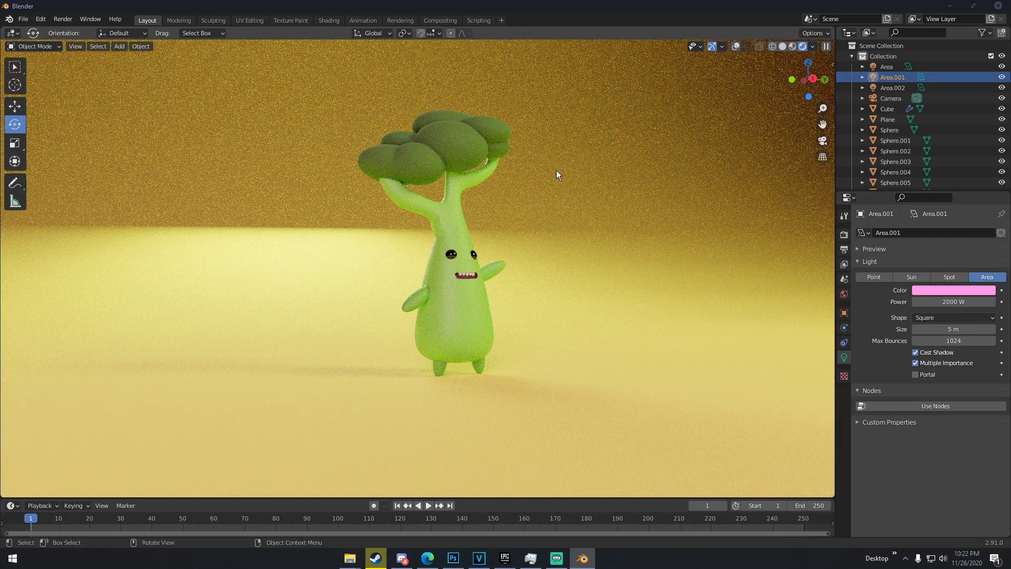
{"action": "key", "text": "z"}
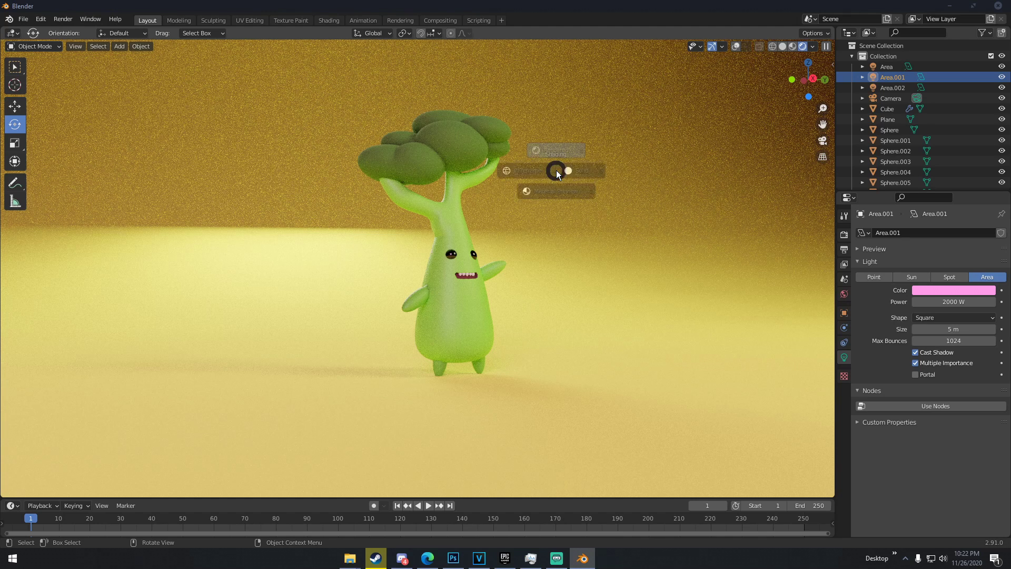
{"action": "left_click", "coordinate": [495, 170]}
- Duplicate the leaf ball over the left branch, enlarge and tilt the copy, and place it lower on the branch's outer side
{"action": "left_click", "coordinate": [384, 157]}
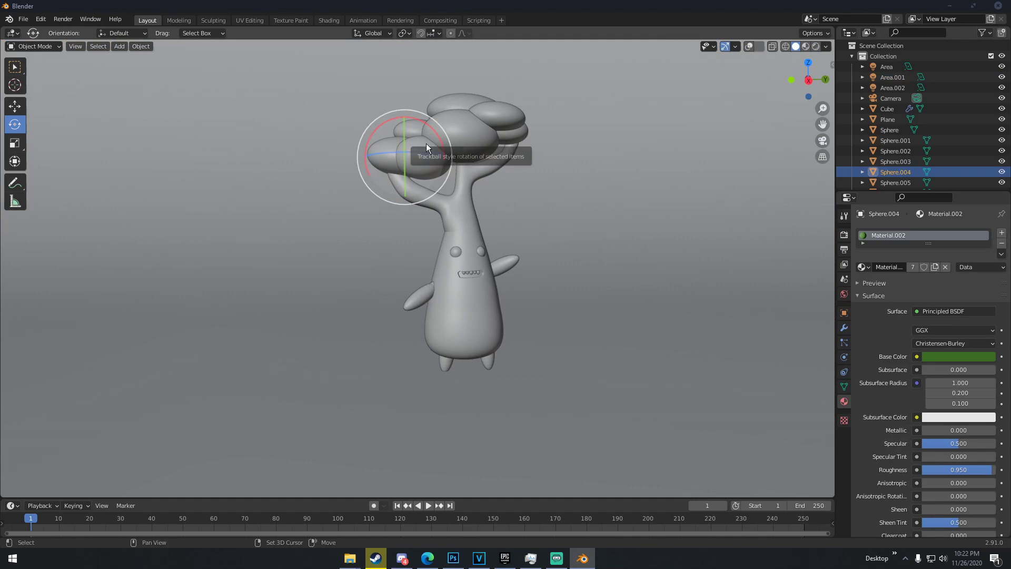
{"action": "key", "text": "shift+d"}
{"action": "right_click", "coordinate": [425, 143]}
{"action": "key", "text": "s"}
{"action": "left_click", "coordinate": [417, 131]}
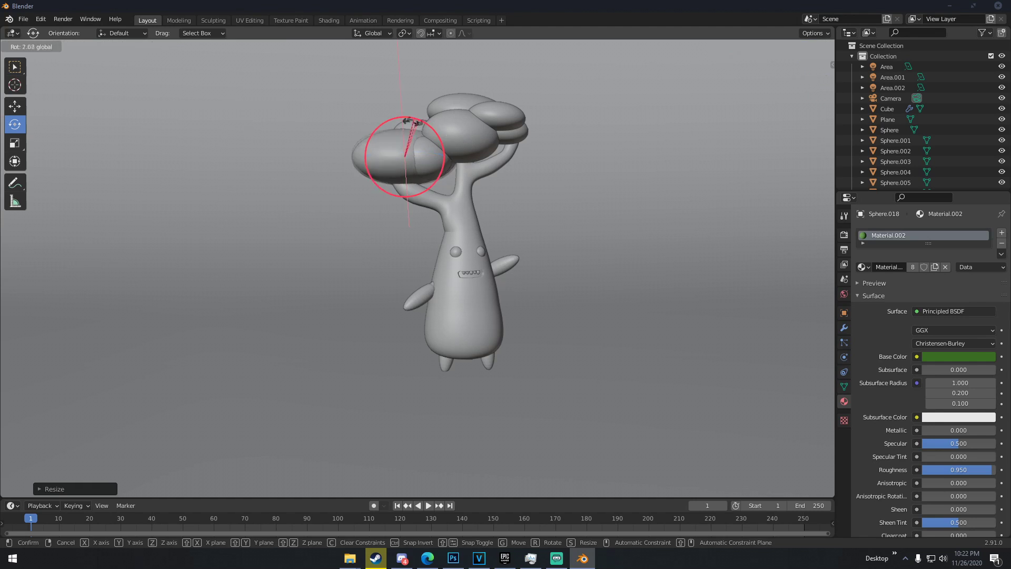
{"action": "key", "text": "g"}
{"action": "left_click", "coordinate": [391, 161]}
- Duplicate the large lower leaf ball, rotate the copy and place it under the foliage on the right branch
{"action": "key", "text": "shift+d"}
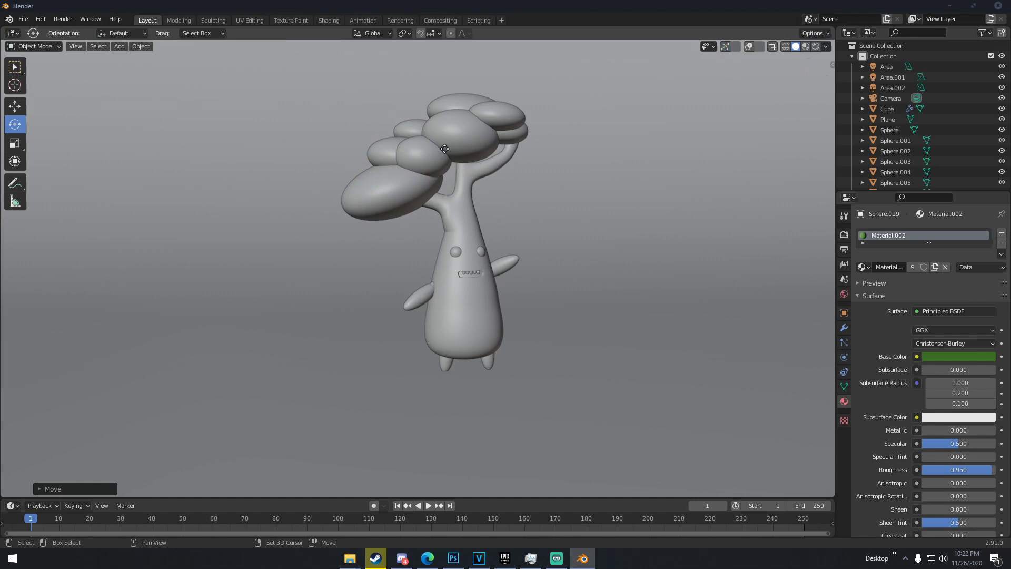
{"action": "left_click", "coordinate": [519, 141]}
{"action": "key", "text": "r"}
{"action": "key", "text": "g"}
{"action": "left_click", "coordinate": [516, 163]}
{"action": "middle_click_drag", "start_coordinate": [516, 163], "coordinate": [550, 150]}
- Duplicate the right leaf ball, resize the copy and position it within the crown near the top of the trunk
{"action": "key", "text": "shift+d"}
{"action": "left_click", "coordinate": [560, 154]}
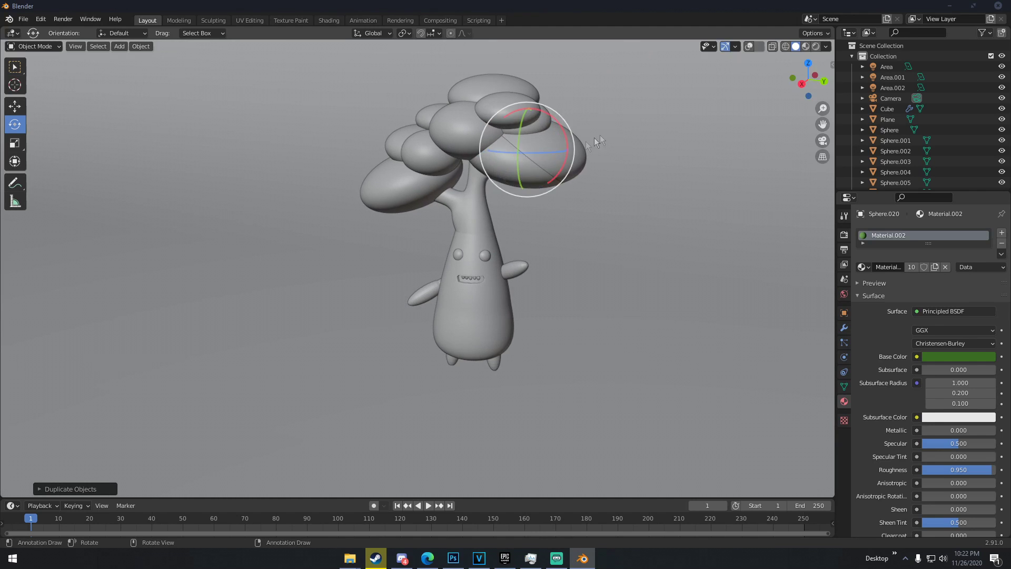
{"action": "middle_click_drag", "start_coordinate": [679, 135], "coordinate": [654, 141]}
{"action": "key", "text": "g"}
{"action": "left_click", "coordinate": [577, 149]}
{"action": "key", "text": "s"}
{"action": "left_click", "coordinate": [517, 155]}
{"action": "middle_click_drag", "start_coordinate": [517, 155], "coordinate": [600, 141]}
{"action": "key", "text": "s"}
{"action": "left_click", "coordinate": [572, 143]}
{"action": "key", "text": "g"}
{"action": "left_click", "coordinate": [490, 68]}
{"action": "middle_click_drag", "start_coordinate": [490, 68], "coordinate": [495, 113]}
- Scale the large lower-left leaf ball along the X axis and shift it closer to the trunk
{"action": "left_click", "coordinate": [383, 200]}
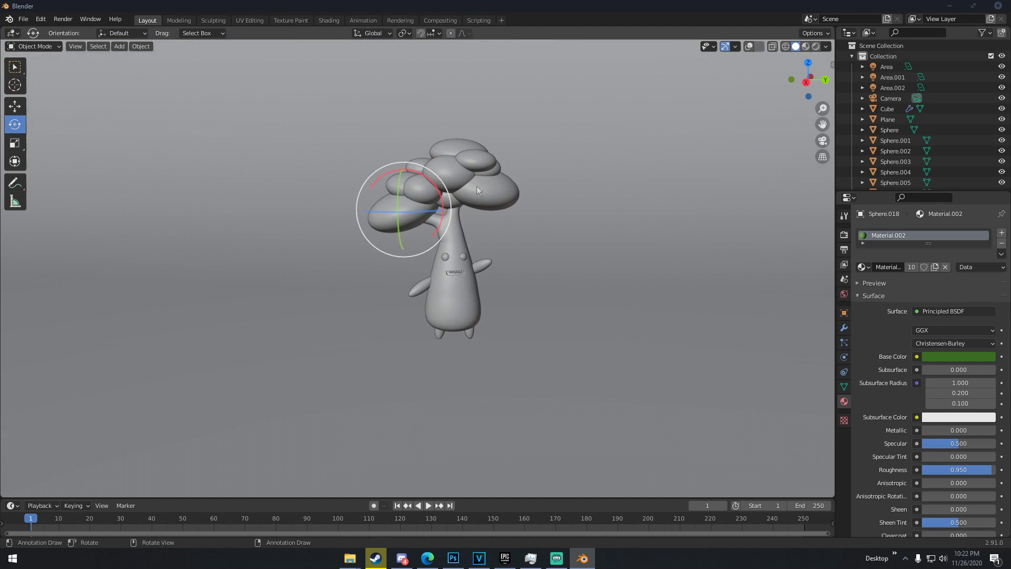
{"action": "key", "text": "s"}
{"action": "key", "text": "x"}
{"action": "left_click", "coordinate": [429, 203]}
{"action": "key", "text": "g"}
{"action": "left_click", "coordinate": [432, 200]}
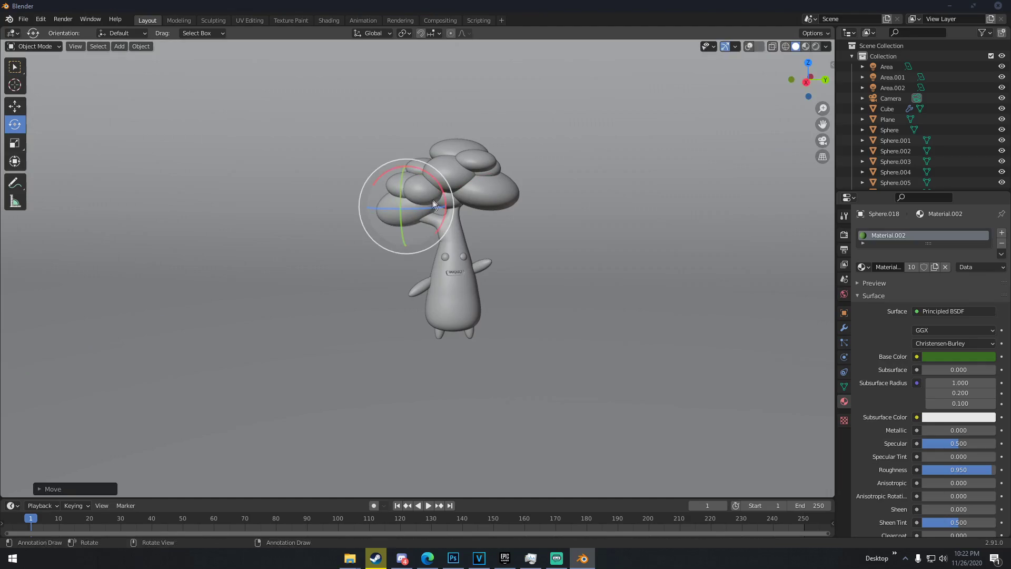
- Deselect everything and preview the fuller leaf crown in rendered shading
{"action": "middle_click_drag", "start_coordinate": [433, 199], "coordinate": [463, 186]}
{"action": "key", "text": "a"}
{"action": "key", "text": "a"}
{"action": "key", "text": "z"}
{"action": "left_click", "coordinate": [523, 165]}
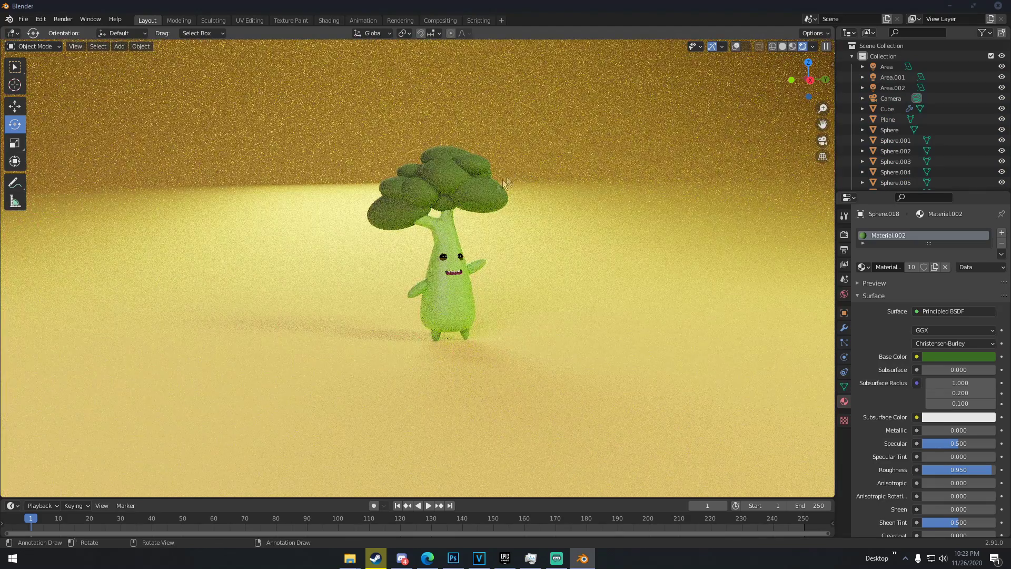
- In solid shading, rescale the middle leaf ball above the trunk and reposition it to fill the gap in the crown
{"action": "key", "text": "z"}
{"action": "left_click", "coordinate": [498, 196]}
{"action": "scroll", "coordinate": [487, 200], "scroll_direction": "up", "scroll_amount": 4}
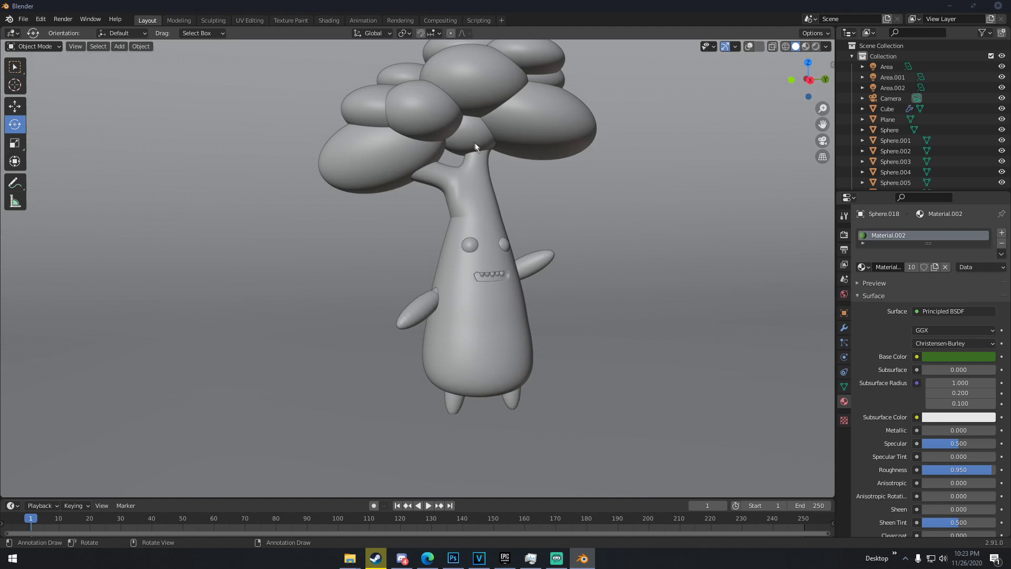
{"action": "left_click", "coordinate": [475, 143]}
{"action": "key", "text": "s"}
{"action": "left_click", "coordinate": [556, 152]}
{"action": "mouse_move", "coordinate": [516, 95]}
{"action": "middle_mouse_down"}
{"action": "mouse_move", "coordinate": [621, 129]}
{"action": "mouse_move", "coordinate": [665, 118]}
{"action": "mouse_move", "coordinate": [576, 109]}
{"action": "middle_mouse_up"}
{"action": "key", "text": "g"}
{"action": "left_click", "coordinate": [659, 125]}
{"action": "key", "text": "g"}
{"action": "left_click", "coordinate": [672, 116]}
- Deselect the leaf ball, display the scene in rendered shading and frame the whole tree
{"action": "scroll", "coordinate": [574, 114], "scroll_direction": "down", "scroll_amount": 3}
{"action": "mouse_move", "coordinate": [568, 148]}
{"action": "middle_mouse_down"}
{"action": "mouse_move", "coordinate": [614, 186]}
{"action": "mouse_move", "coordinate": [586, 186]}
{"action": "middle_mouse_up"}
{"action": "key", "text": "z"}
{"action": "left_click", "coordinate": [595, 160]}
{"action": "key", "text": "alt+a"}
{"action": "scroll", "coordinate": [584, 181], "scroll_direction": "up", "scroll_amount": 1}
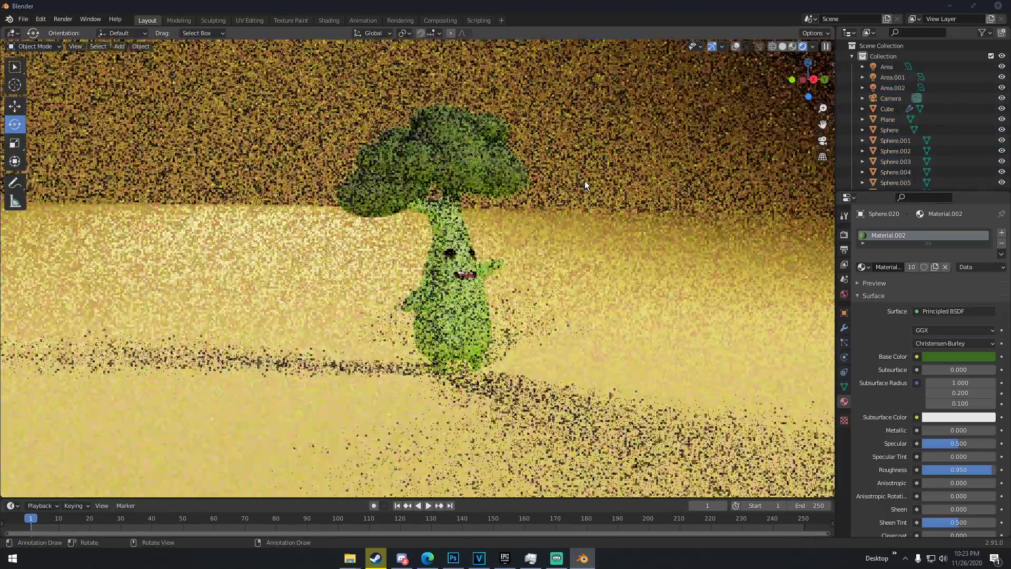
{"action": "middle_click_drag", "start_coordinate": [583, 178], "coordinate": [589, 153], "text": "shift"}
{"action": "scroll", "coordinate": [586, 150], "scroll_direction": "down", "scroll_amount": 1}
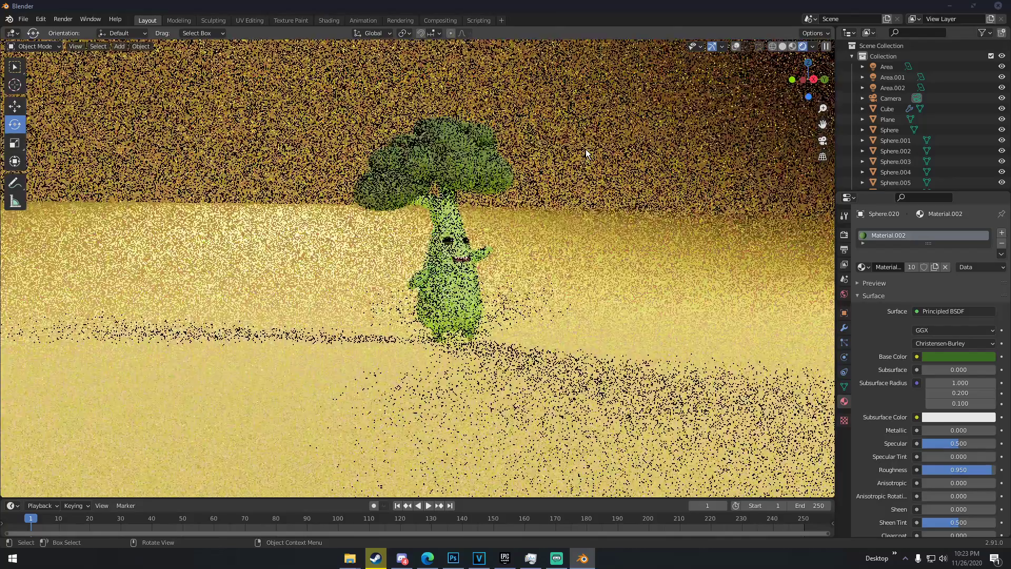